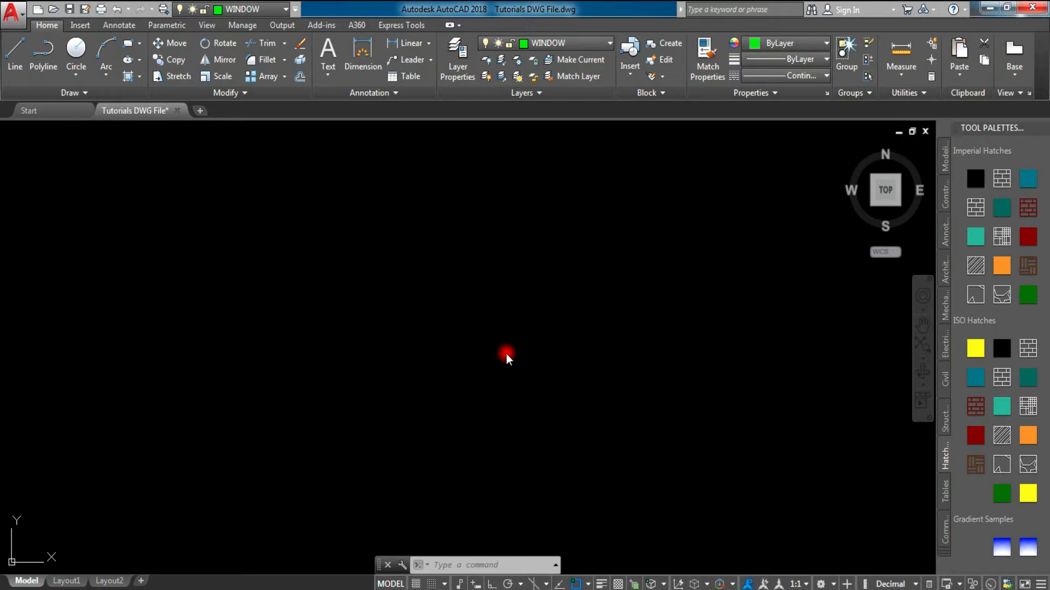
Step: Set the drawing's length units to Architectural with a precision of 0'-0 1/2"
{"action": "type", "text": "un"}
{"action": "key", "text": "Return"}
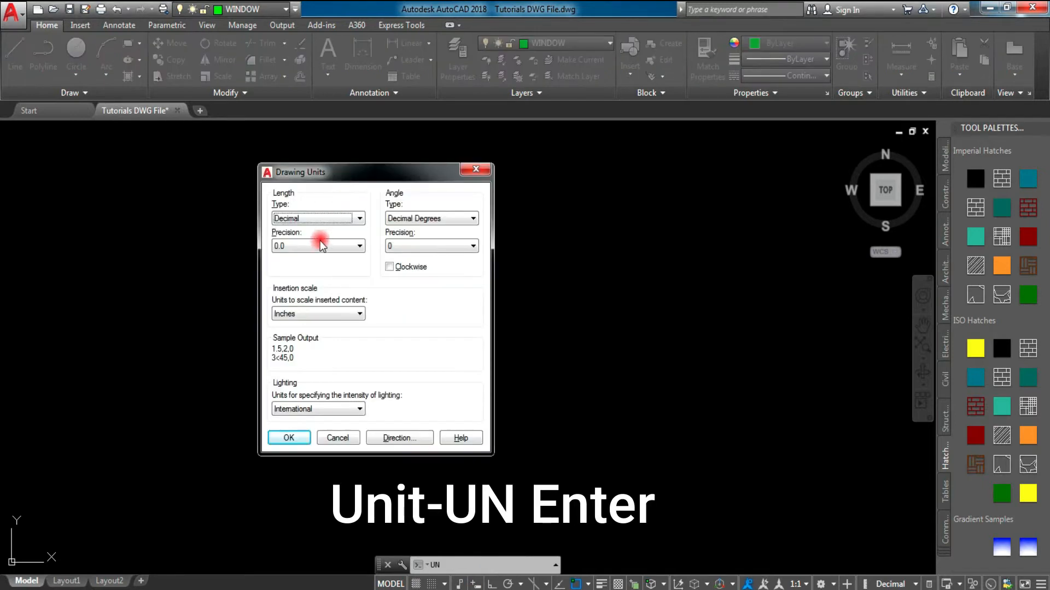
{"action": "left_click", "coordinate": [357, 219]}
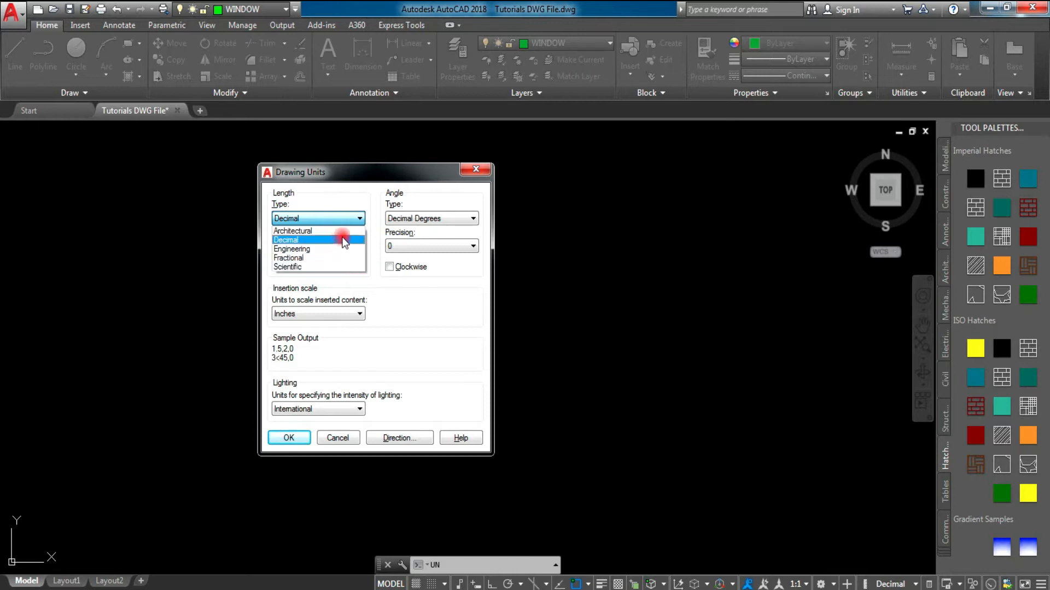
{"action": "left_click", "coordinate": [307, 232]}
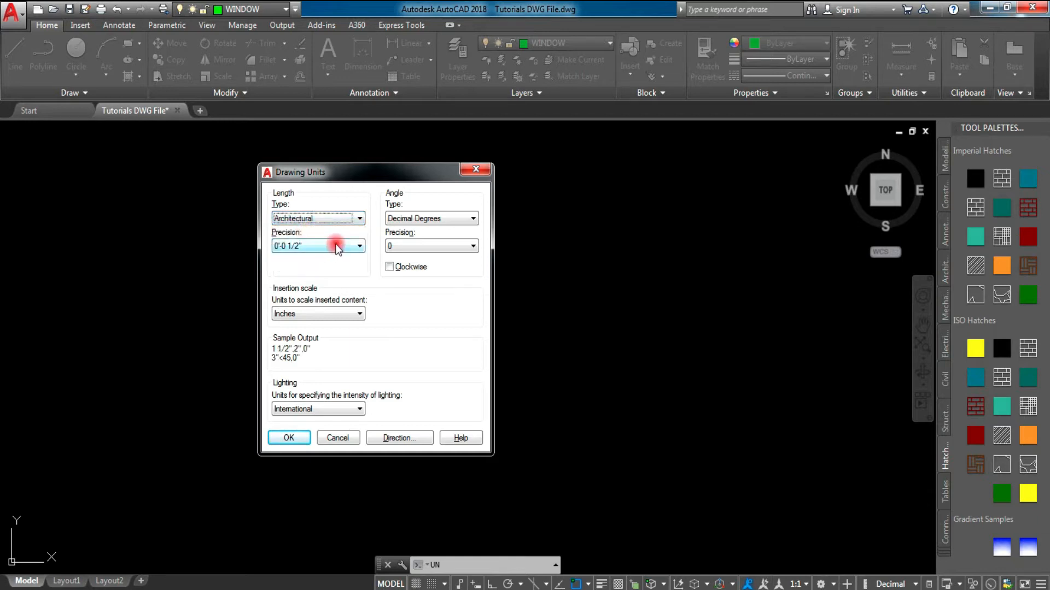
{"action": "left_click", "coordinate": [331, 245]}
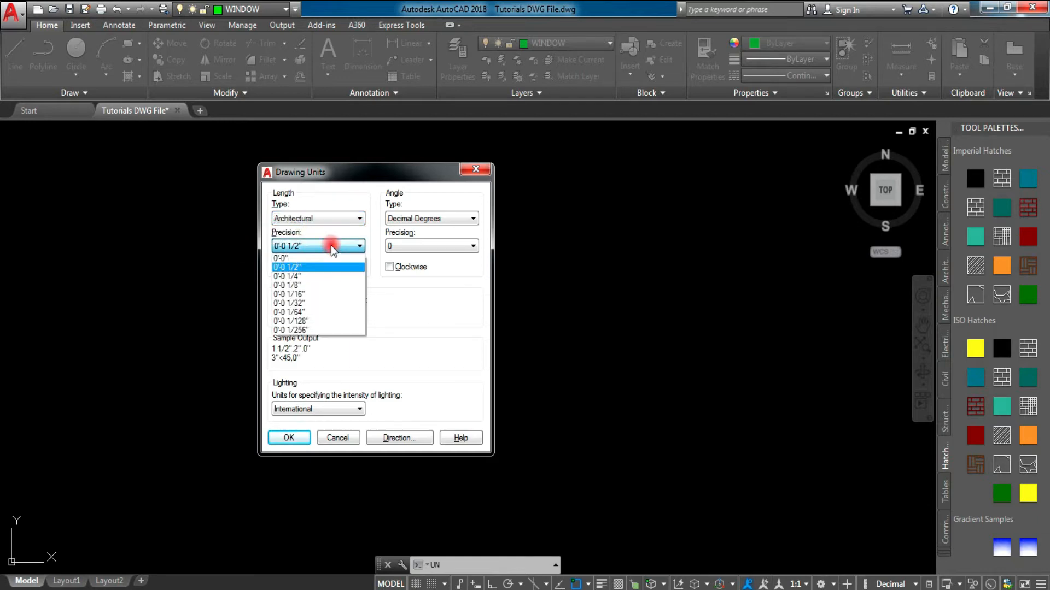
{"action": "left_click", "coordinate": [310, 266]}
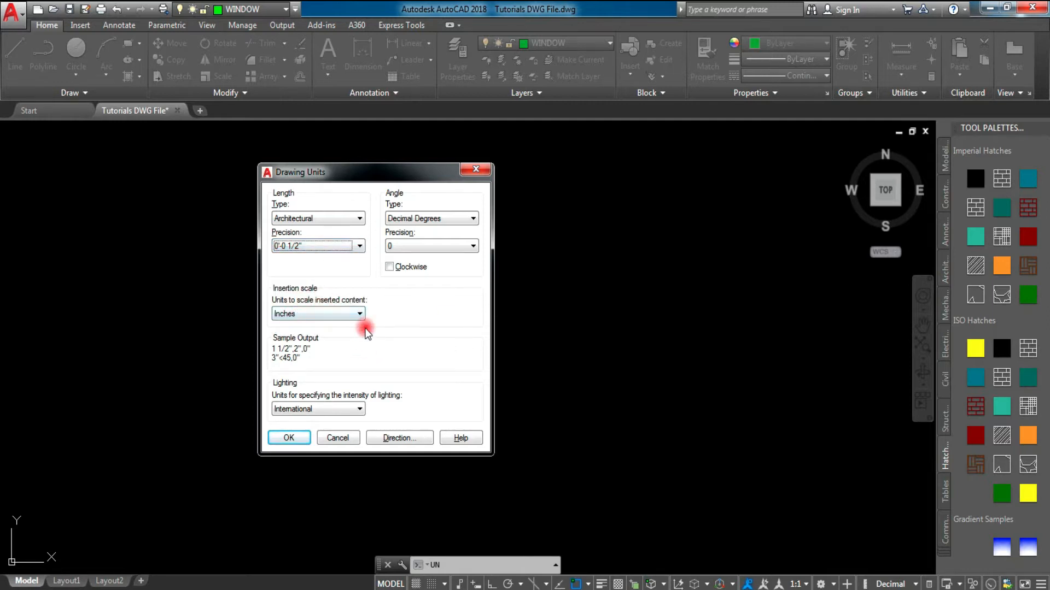
Step: Set the insertion scale units to Inches and apply the drawing units
{"action": "left_click", "coordinate": [353, 313]}
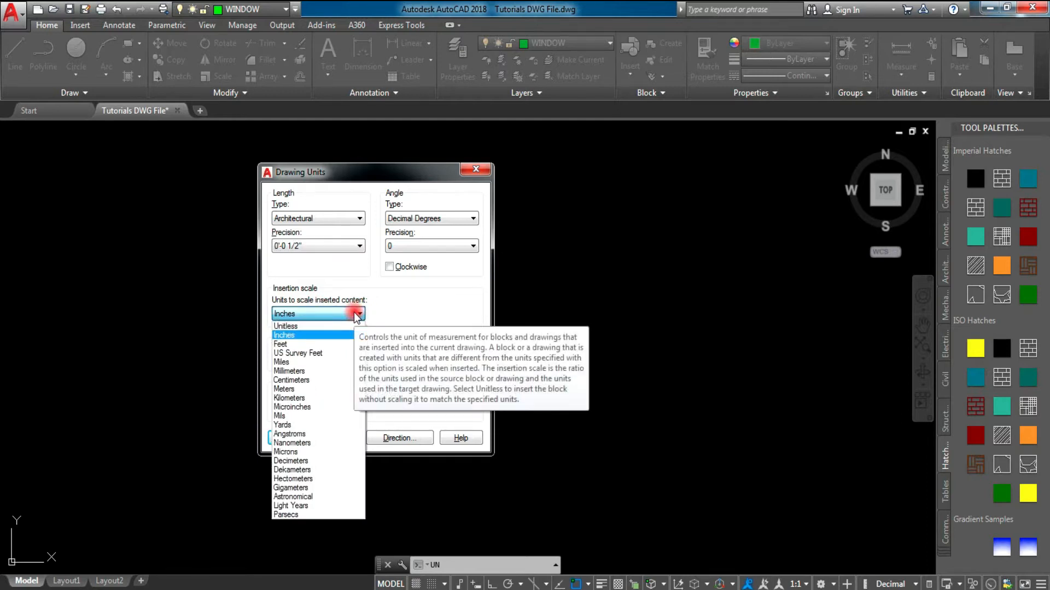
{"action": "left_click", "coordinate": [304, 335]}
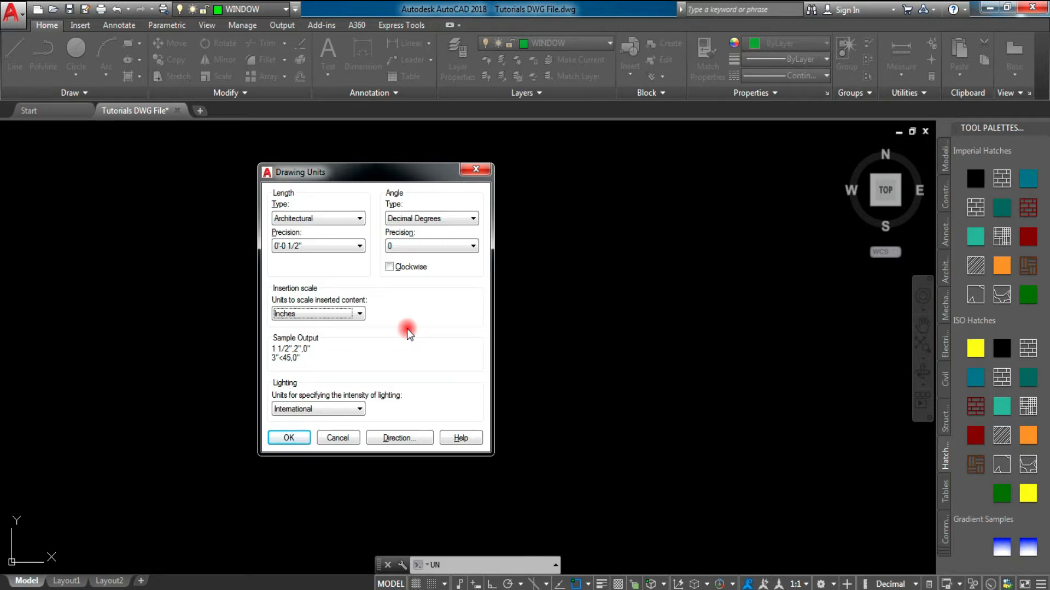
{"action": "left_click", "coordinate": [368, 317]}
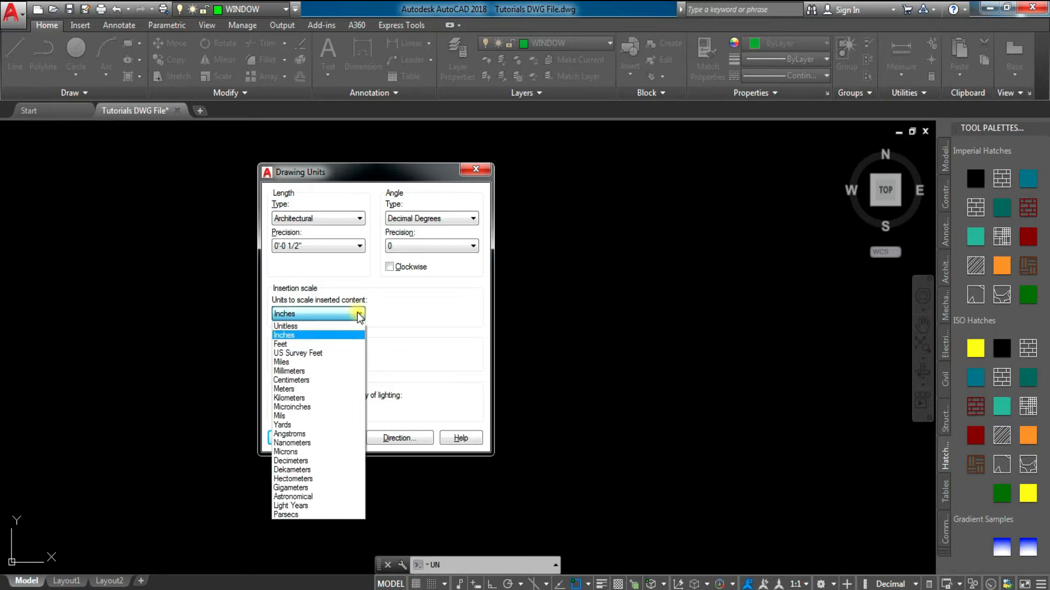
{"action": "left_click", "coordinate": [314, 345]}
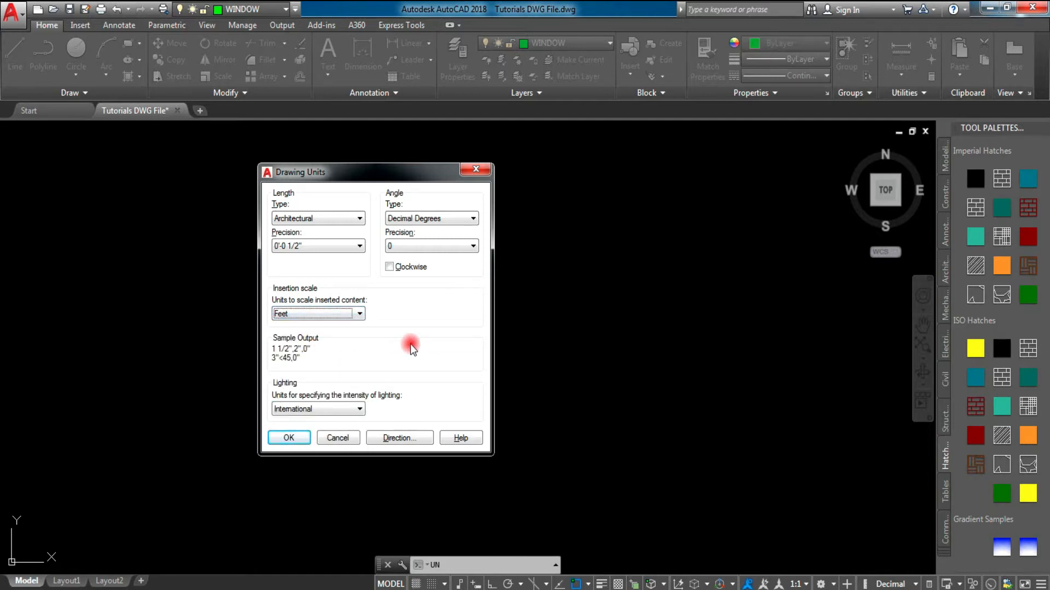
{"action": "left_click", "coordinate": [350, 314]}
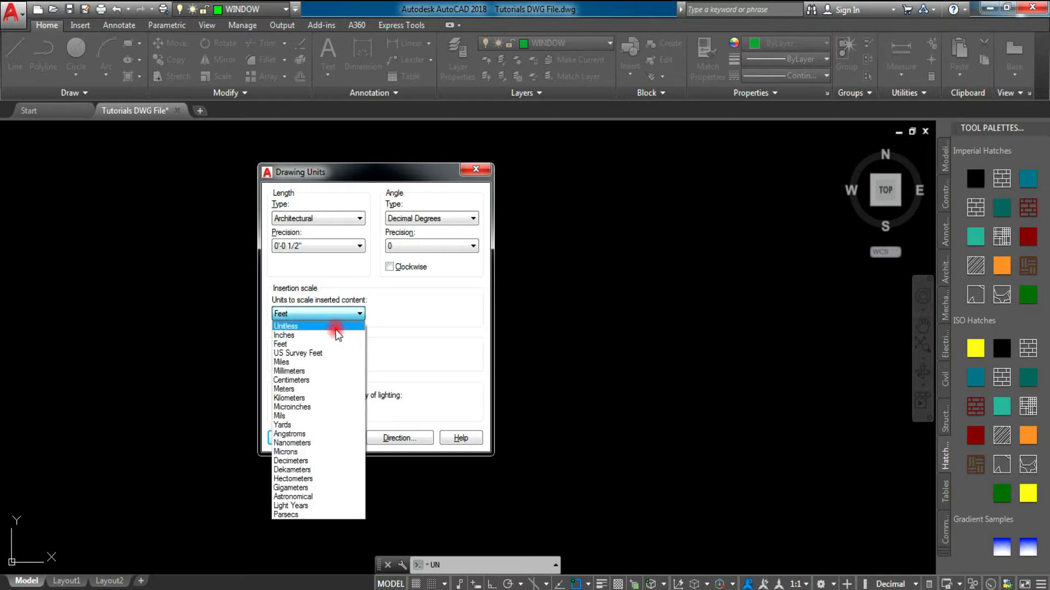
{"action": "left_click", "coordinate": [333, 335]}
{"action": "left_click", "coordinate": [289, 437]}
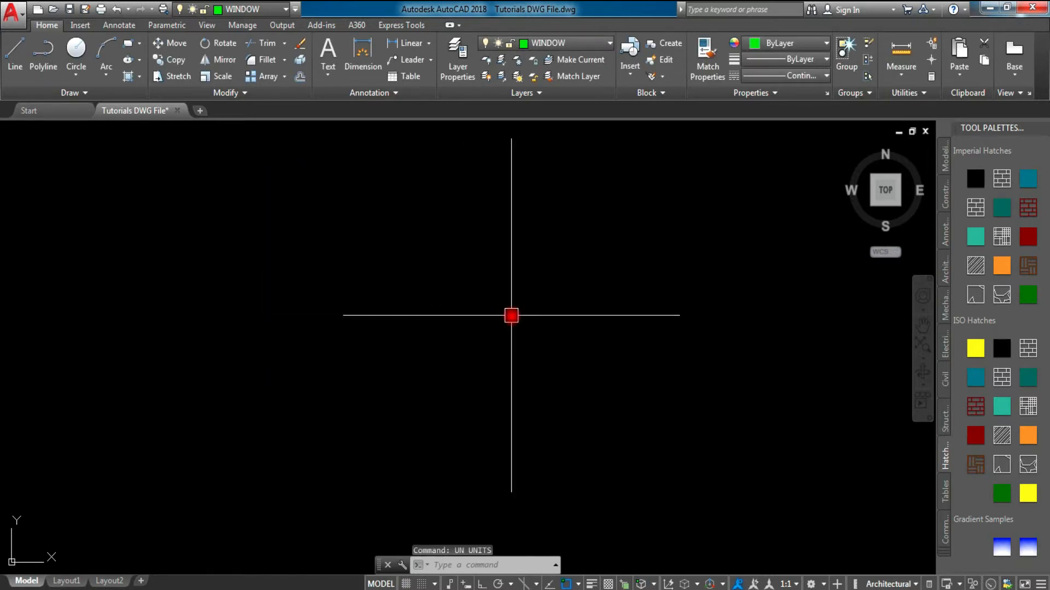
{"action": "key", "text": "Escape"}
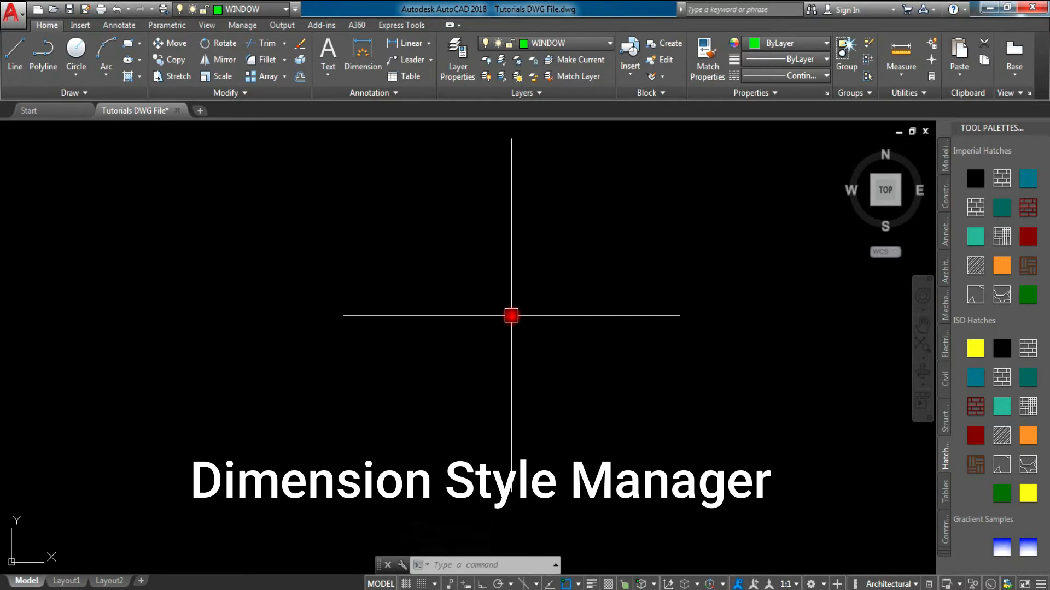
Step: Modify the ISO-25 dimension style's primary units to Architectural format with 0'-0 1/2" precision and save the style
{"action": "type", "text": "d"}
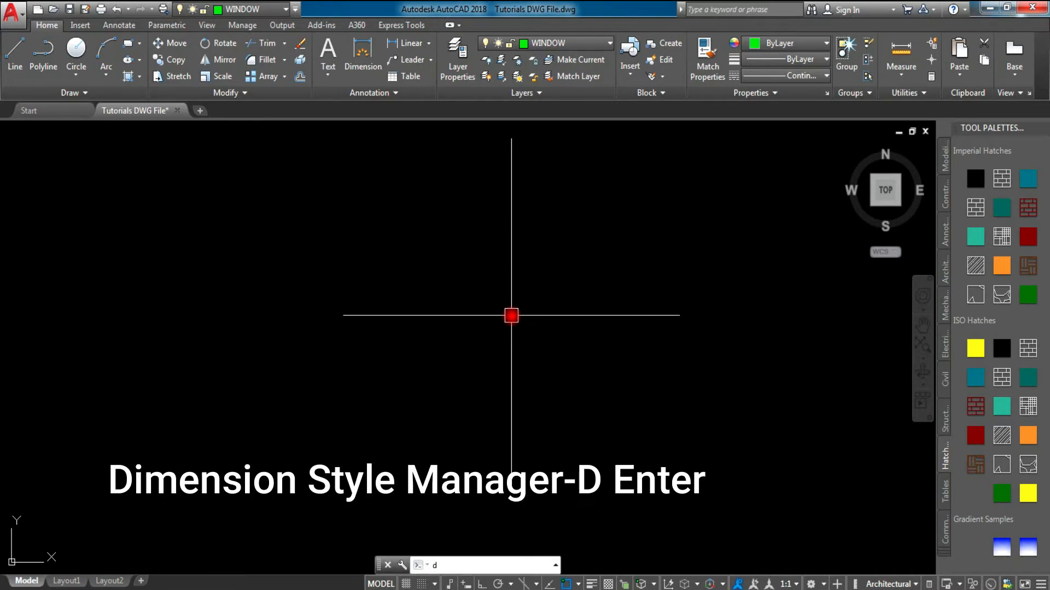
{"action": "key", "text": "Return"}
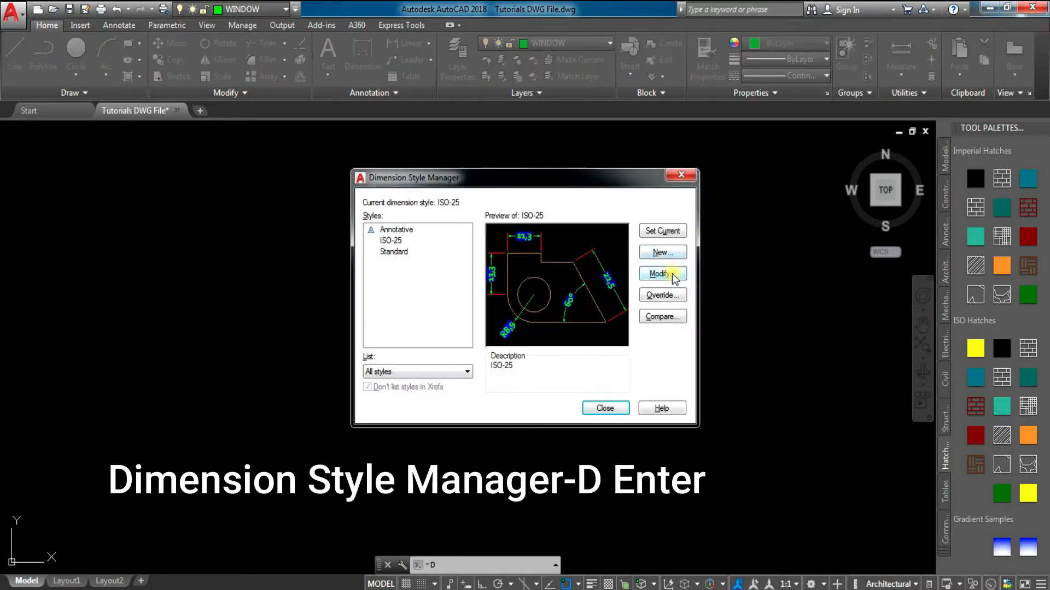
{"action": "left_click", "coordinate": [672, 274]}
{"action": "left_click", "coordinate": [245, 172]}
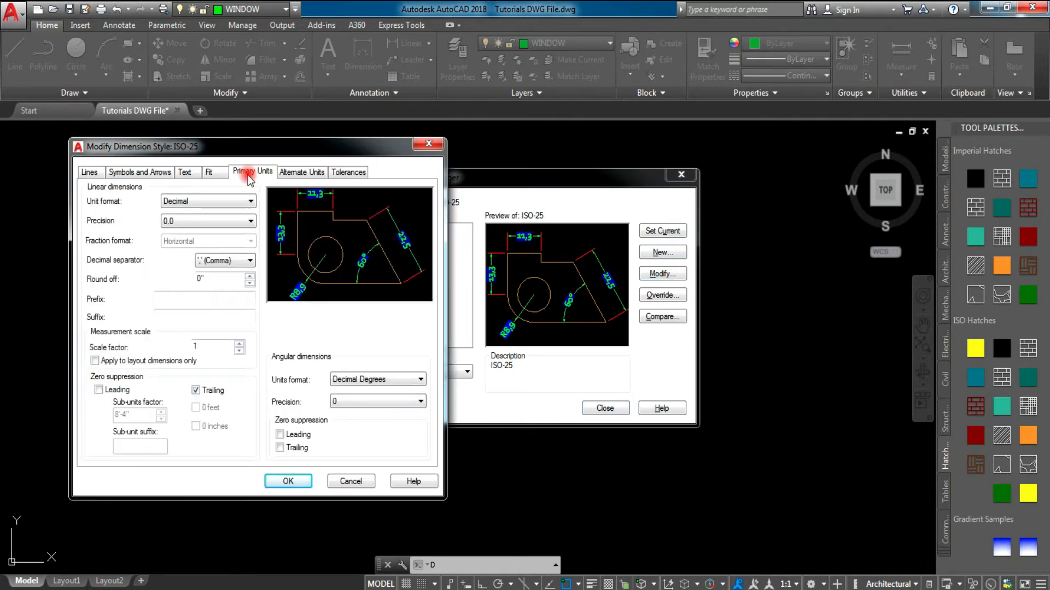
{"action": "left_click", "coordinate": [238, 208]}
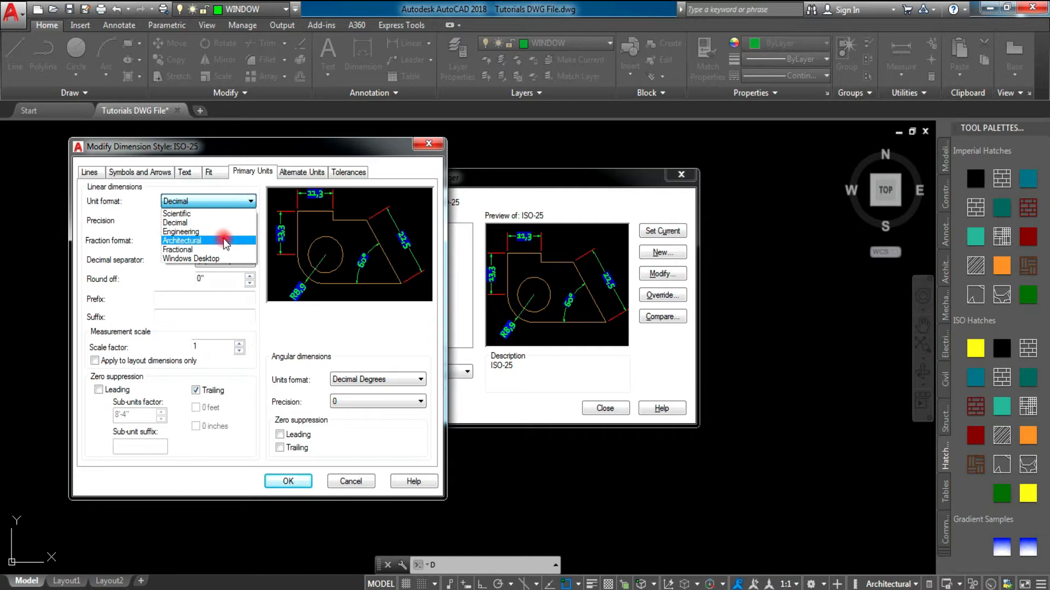
{"action": "left_click", "coordinate": [226, 240]}
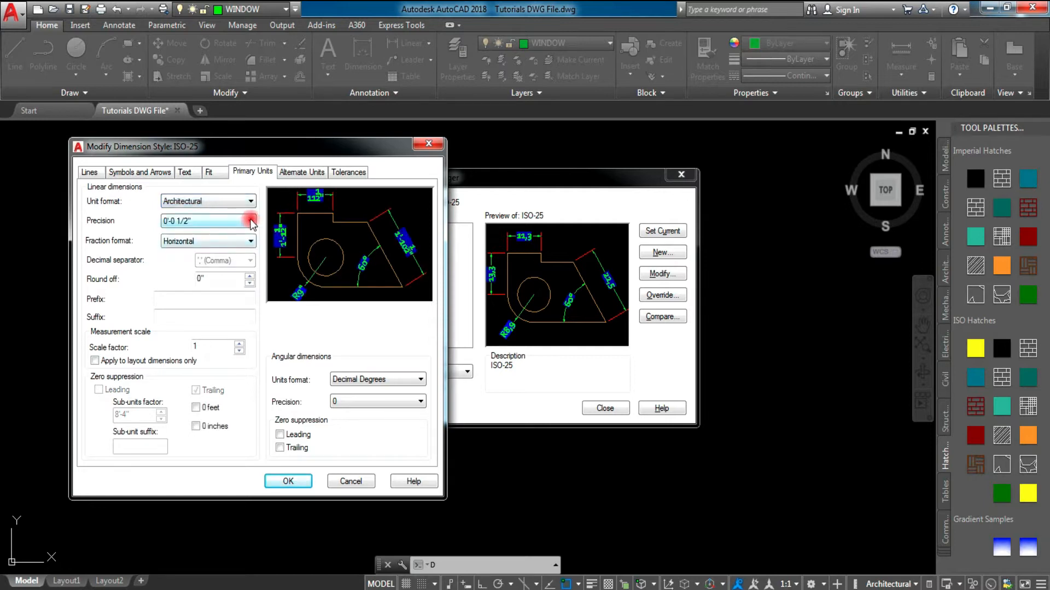
{"action": "left_click", "coordinate": [252, 221]}
{"action": "left_click", "coordinate": [212, 239]}
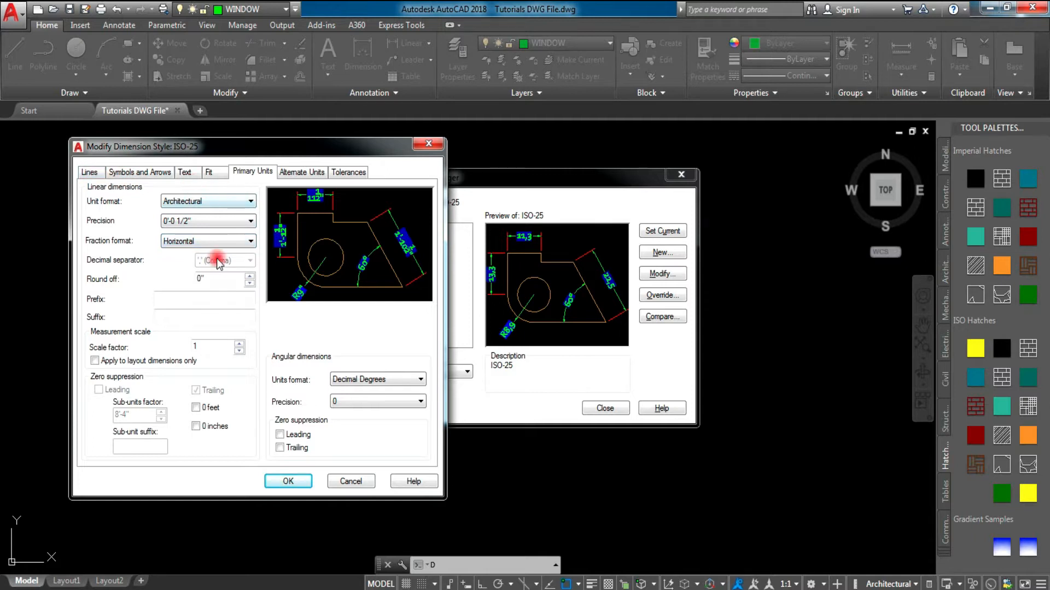
{"action": "left_click", "coordinate": [284, 480]}
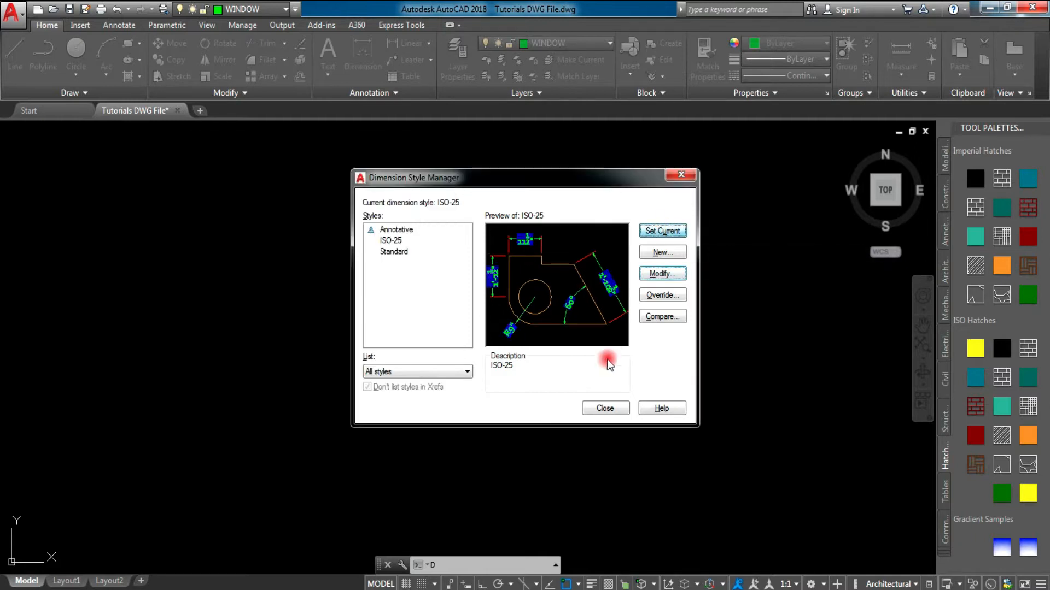
{"action": "left_click", "coordinate": [605, 408]}
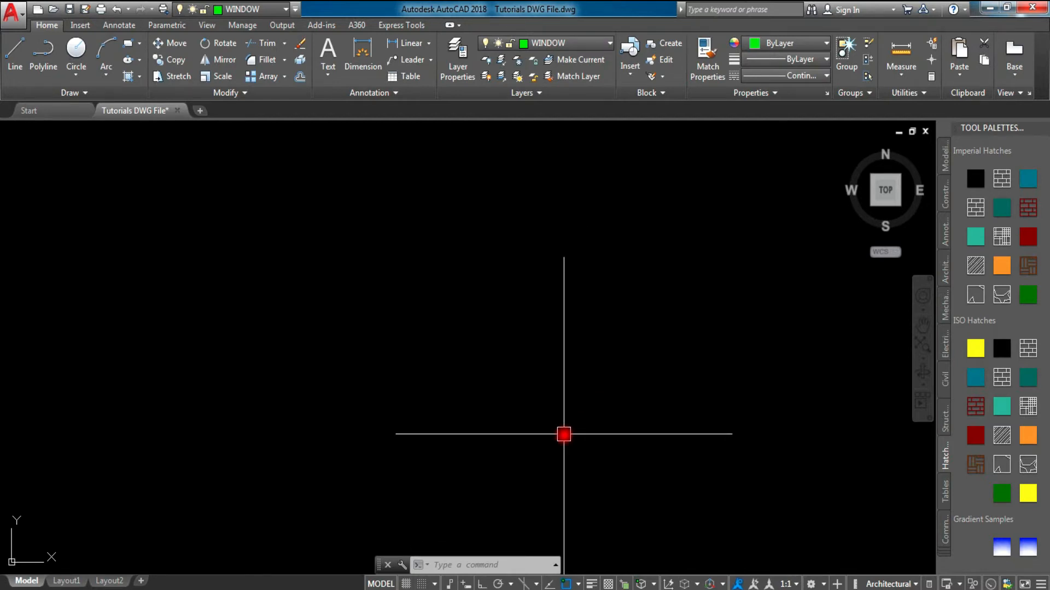
{"action": "left_click", "coordinate": [489, 565]}
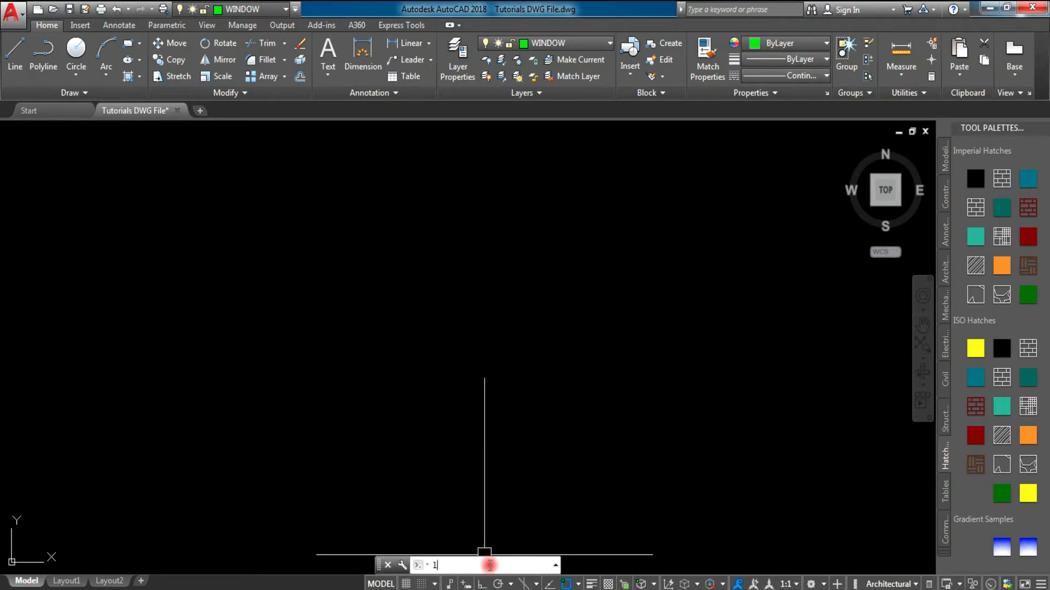
{"action": "type", "text": "l"}
{"action": "key", "text": "Return"}
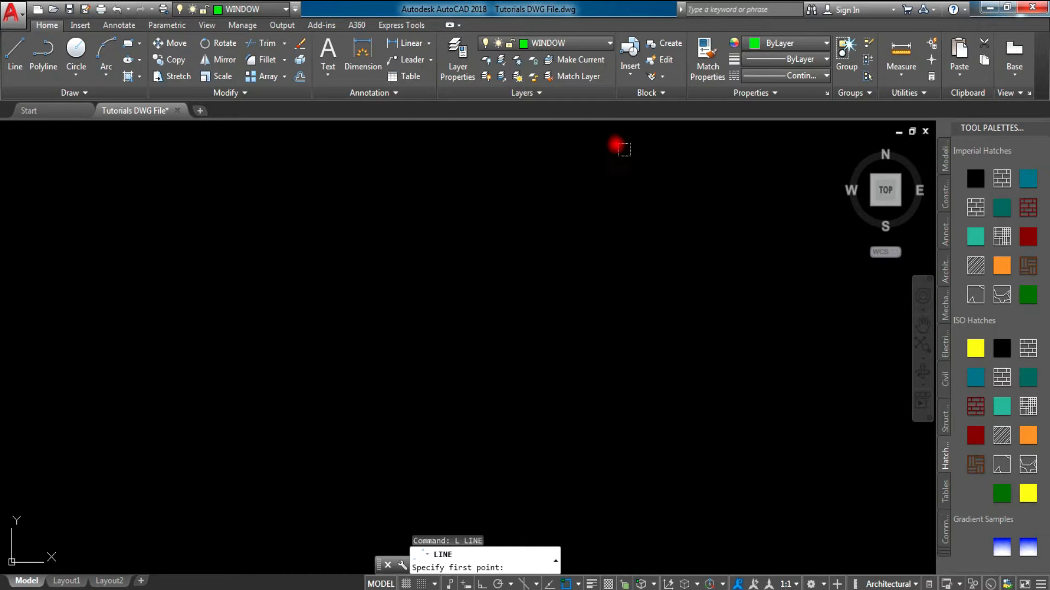
{"action": "key", "text": "Escape"}
Step: Draw a 7" vertical line upward from the left end of the long horizontal line
{"action": "type", "text": "z"}
{"action": "key", "text": "Return"}
{"action": "type", "text": "e"}
{"action": "key", "text": "Return"}
{"action": "middle_click_drag", "start_coordinate": [329, 437], "coordinate": [315, 473]}
{"action": "type", "text": "l"}
{"action": "key", "text": "Return"}
{"action": "left_click", "coordinate": [284, 465]}
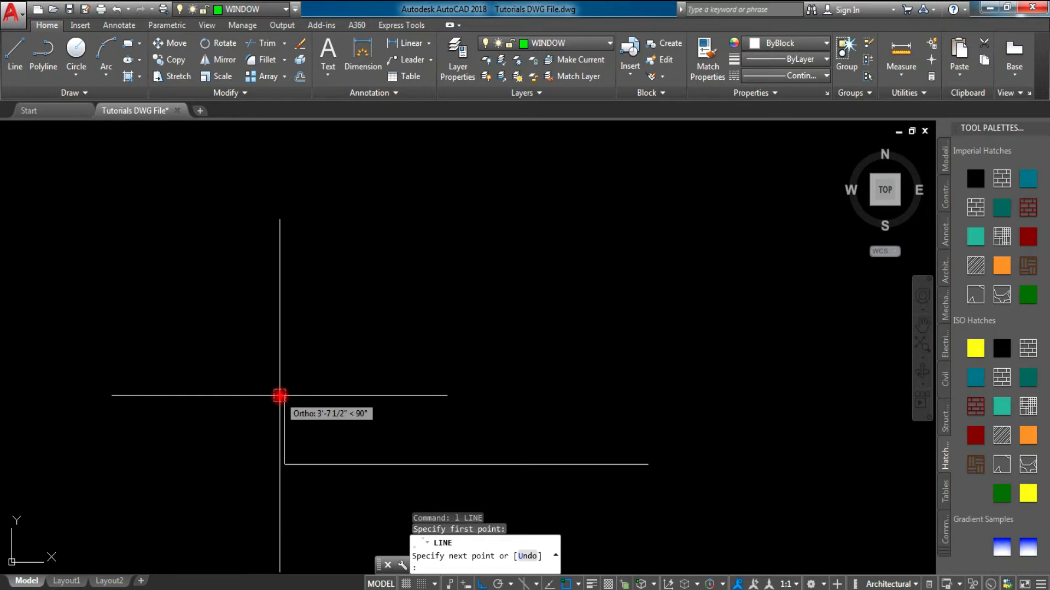
{"action": "type", "text": "7\""}
{"action": "key", "text": "Return"}
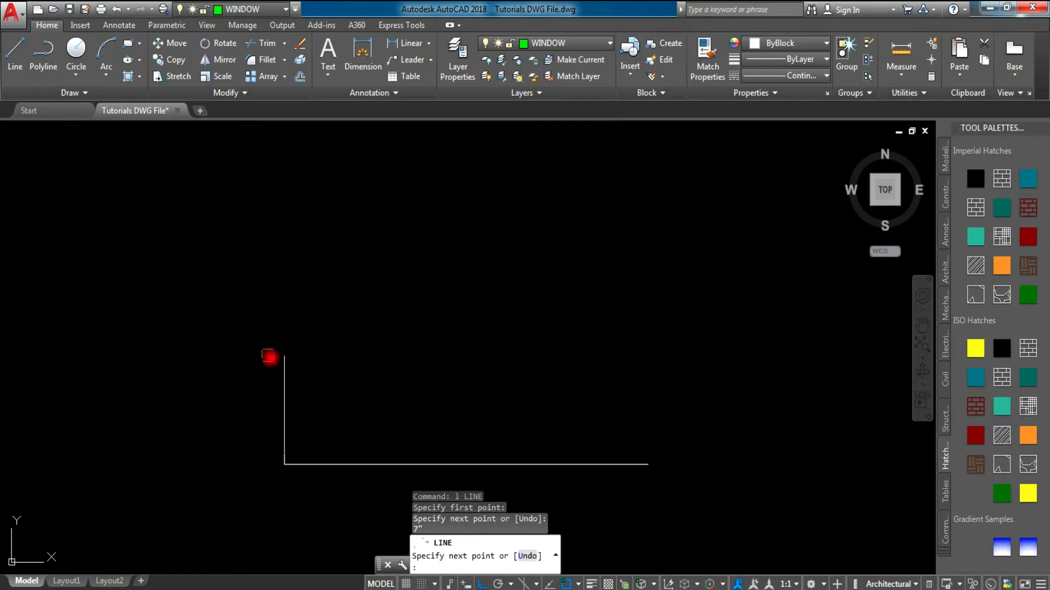
Step: Continue from the top of the 7" line with a 1' horizontal segment to the right and end the line
{"action": "mouse_move", "coordinate": [308, 405]}
{"action": "middle_mouse_down"}
{"action": "mouse_move", "coordinate": [328, 387]}
{"action": "mouse_move", "coordinate": [321, 323]}
{"action": "middle_mouse_up"}
{"action": "scroll", "coordinate": [339, 328], "scroll_direction": "up", "scroll_amount": 2}
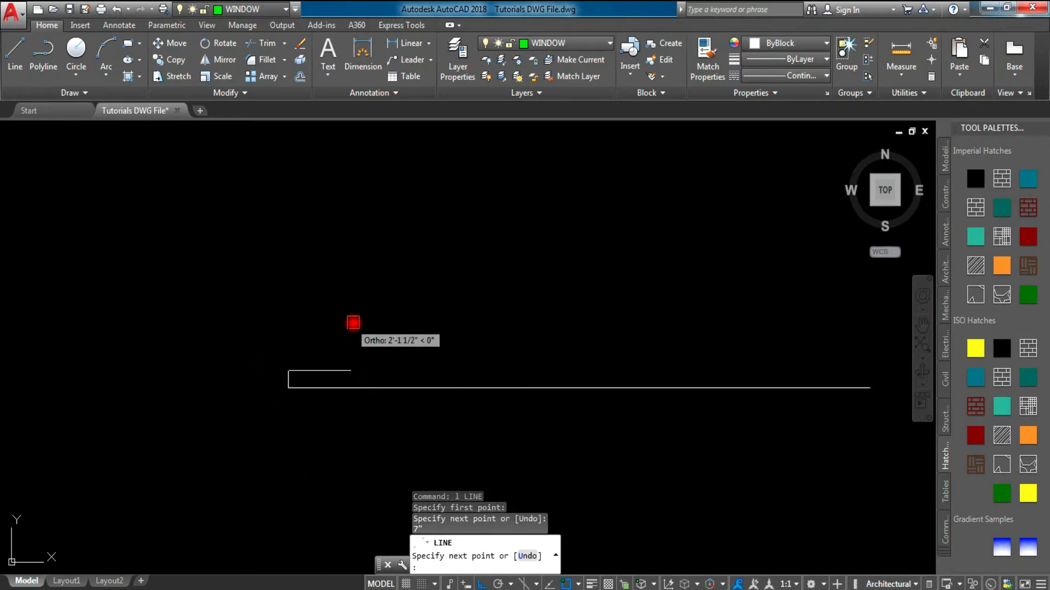
{"action": "scroll", "coordinate": [388, 342], "scroll_direction": "up", "scroll_amount": 2}
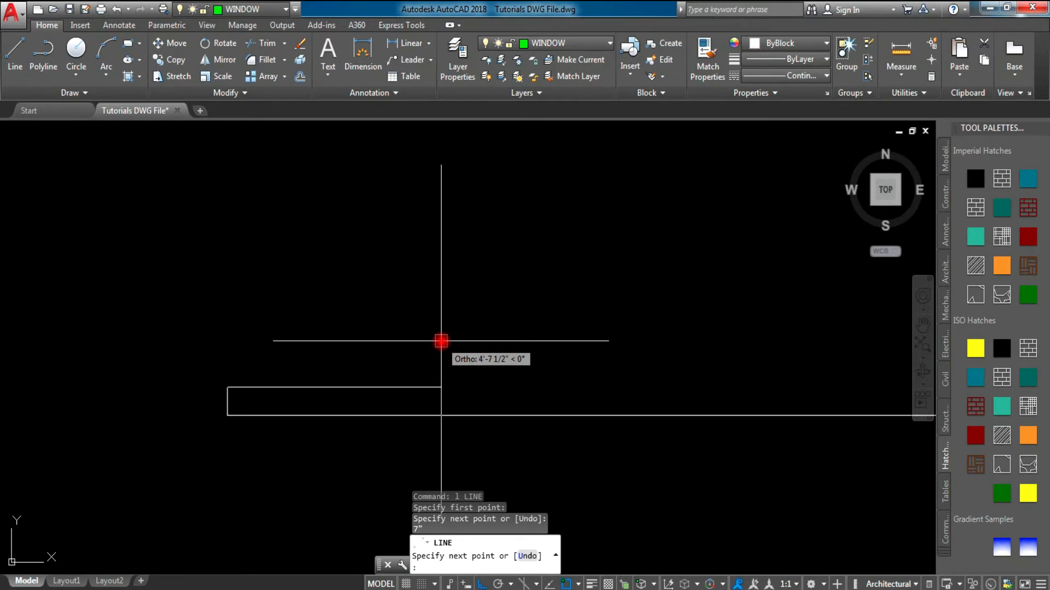
{"action": "type", "text": "1'"}
{"action": "key", "text": "Return"}
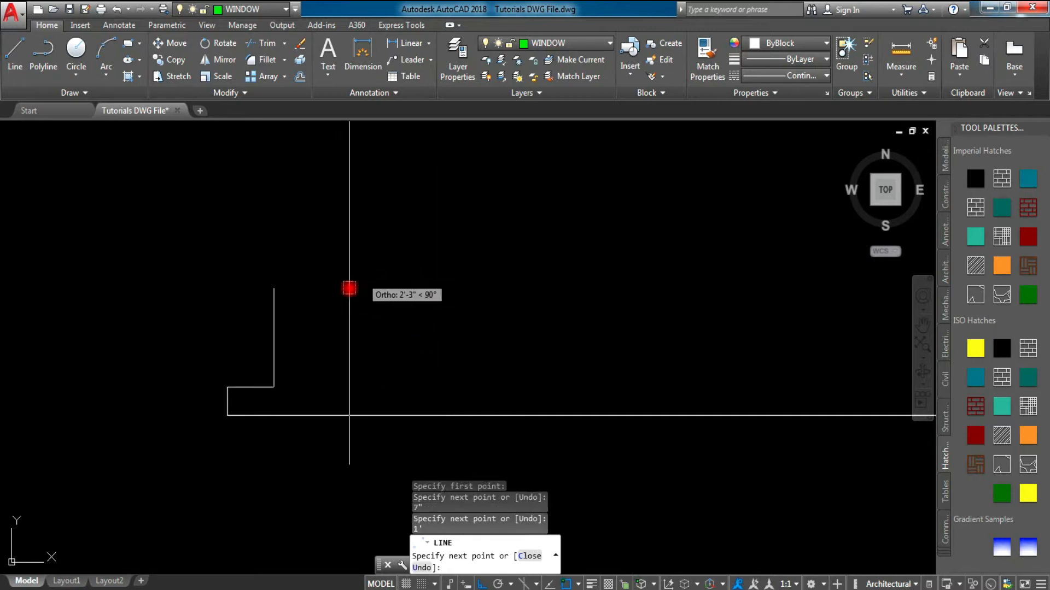
{"action": "key", "text": "Escape"}
{"action": "key", "text": "Escape"}
Step: Offset the 7" vertical line and the 1' horizontal line inward by 1"
{"action": "scroll", "coordinate": [254, 397], "scroll_direction": "up", "scroll_amount": 2}
{"action": "scroll", "coordinate": [255, 397], "scroll_direction": "up", "scroll_amount": 2}
{"action": "middle_click_drag", "start_coordinate": [152, 386], "coordinate": [487, 404]}
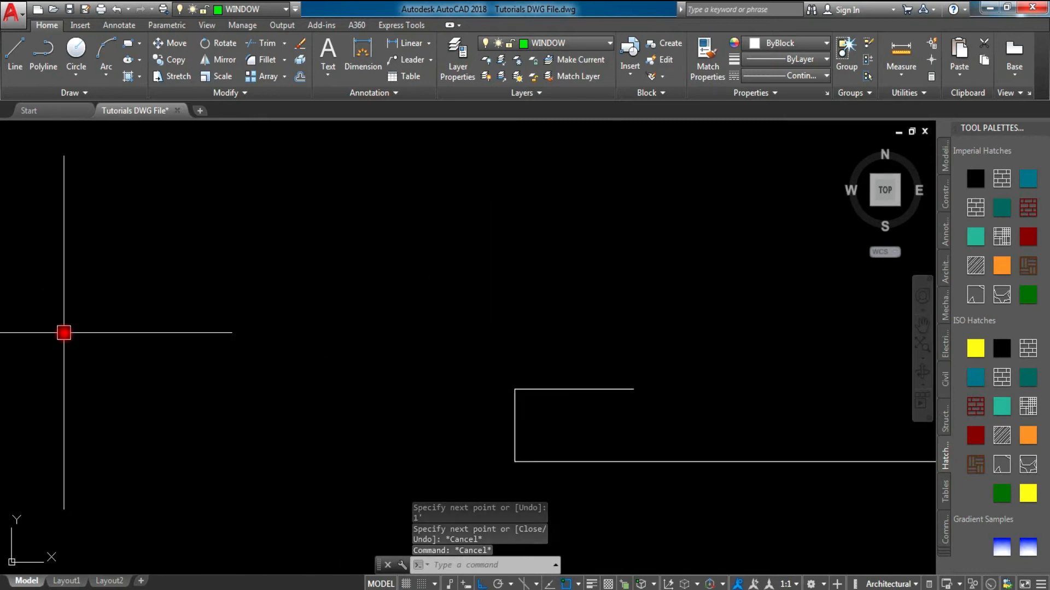
{"action": "scroll", "coordinate": [556, 402], "scroll_direction": "up", "scroll_amount": 2}
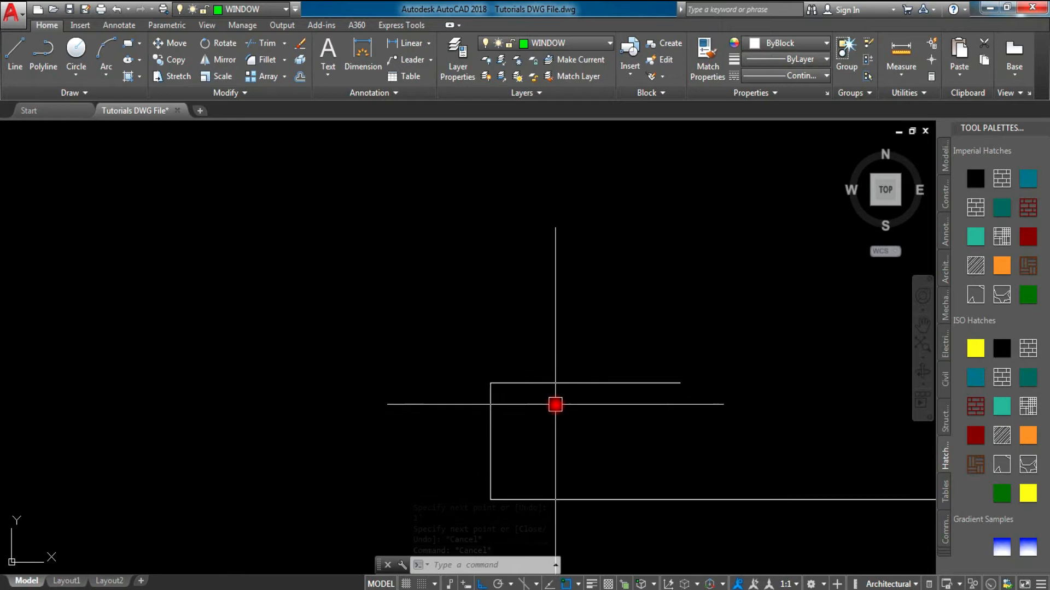
{"action": "scroll", "coordinate": [571, 439], "scroll_direction": "down", "scroll_amount": 2}
{"action": "middle_click_drag", "start_coordinate": [568, 438], "coordinate": [511, 429]}
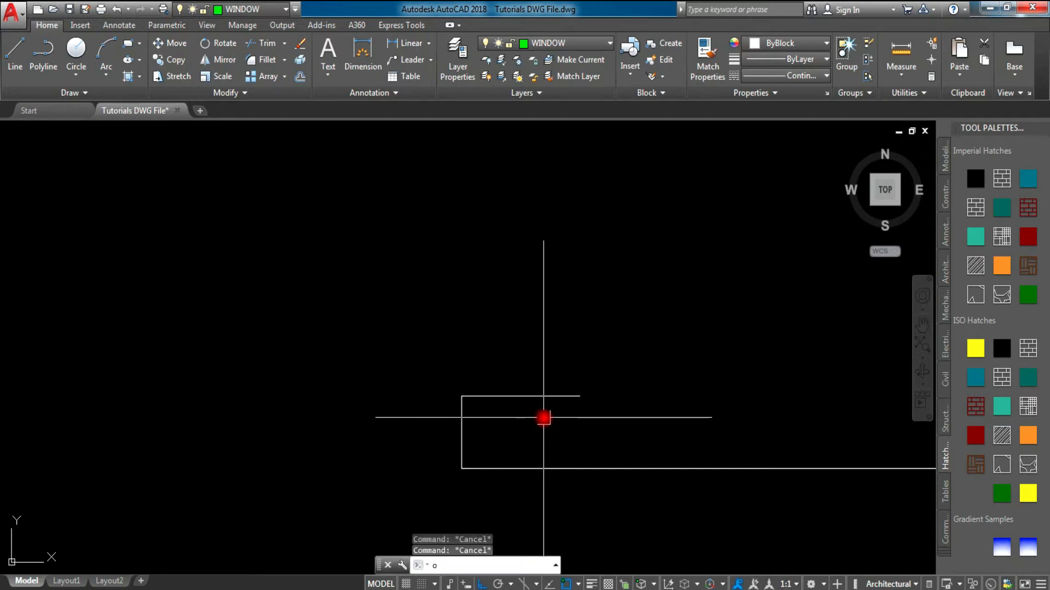
{"action": "key", "text": "Return"}
{"action": "type", "text": "1"}
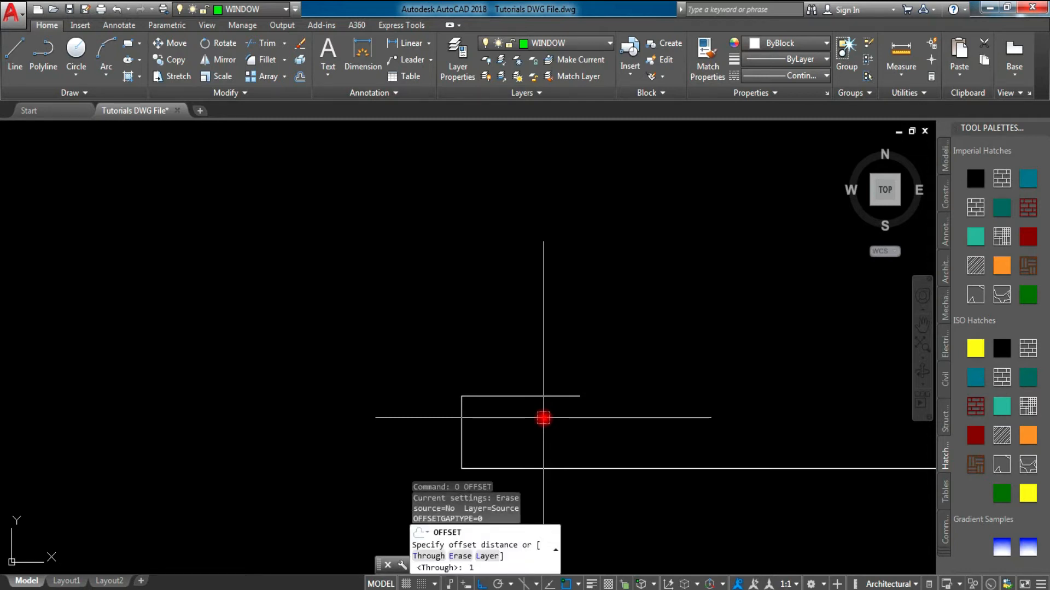
{"action": "type", "text": "\""}
{"action": "key", "text": "Return"}
{"action": "left_click", "coordinate": [462, 427]}
{"action": "left_click", "coordinate": [543, 414]}
{"action": "left_click", "coordinate": [542, 397]}
{"action": "left_click", "coordinate": [542, 427]}
{"action": "key", "text": "Escape"}
{"action": "key", "text": "Escape"}
{"action": "key", "text": "Escape"}
Step: Draw a two-point (2P) circle whose diameter runs between the left ends of the two horizontal tread lines
{"action": "scroll", "coordinate": [468, 417], "scroll_direction": "up", "scroll_amount": 8}
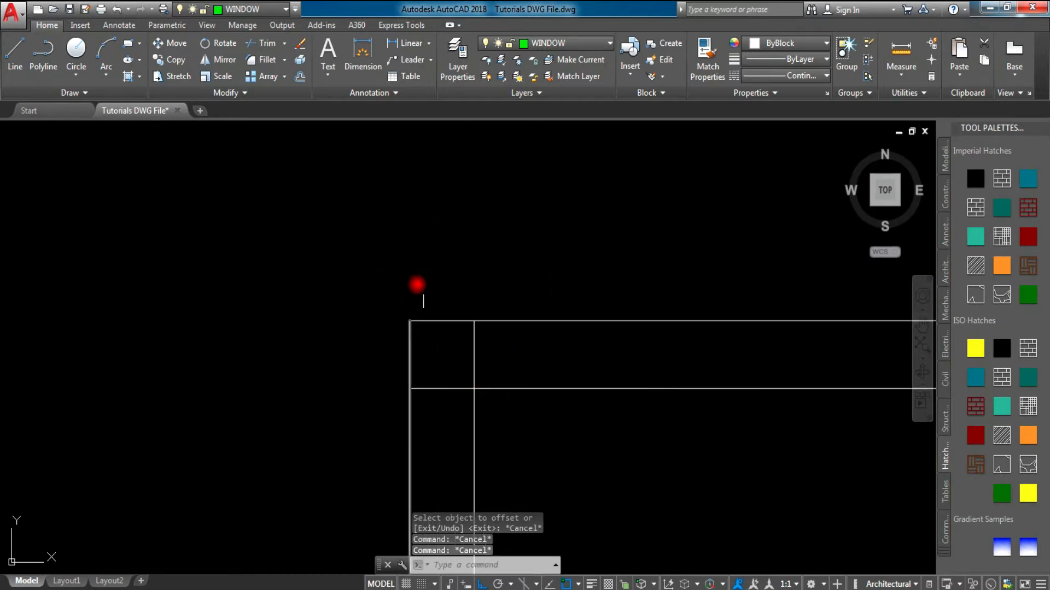
{"action": "type", "text": "c"}
{"action": "key", "text": "Return"}
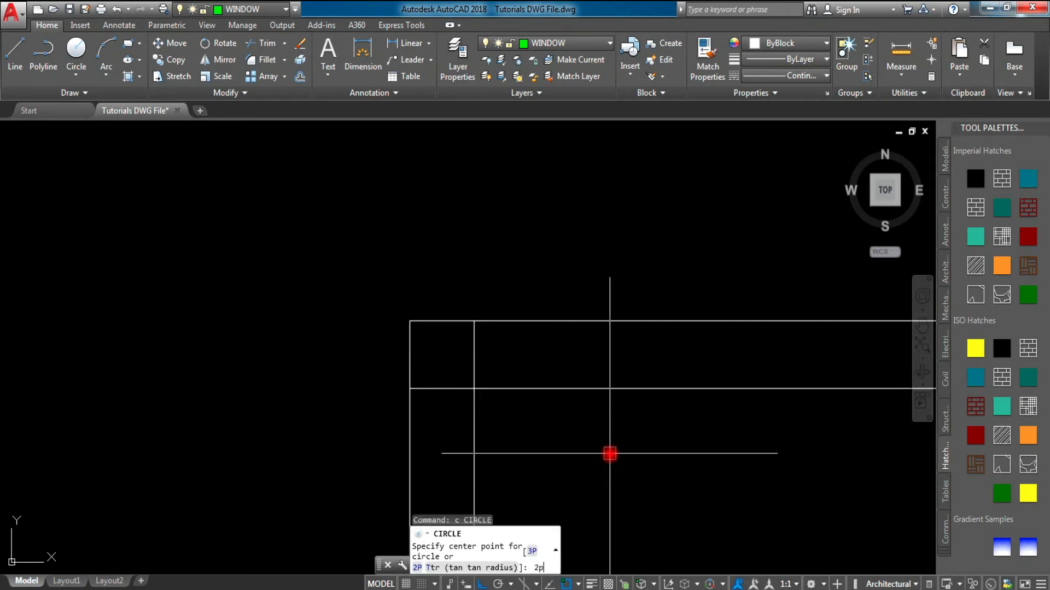
{"action": "type", "text": "2p"}
{"action": "key", "text": "Return"}
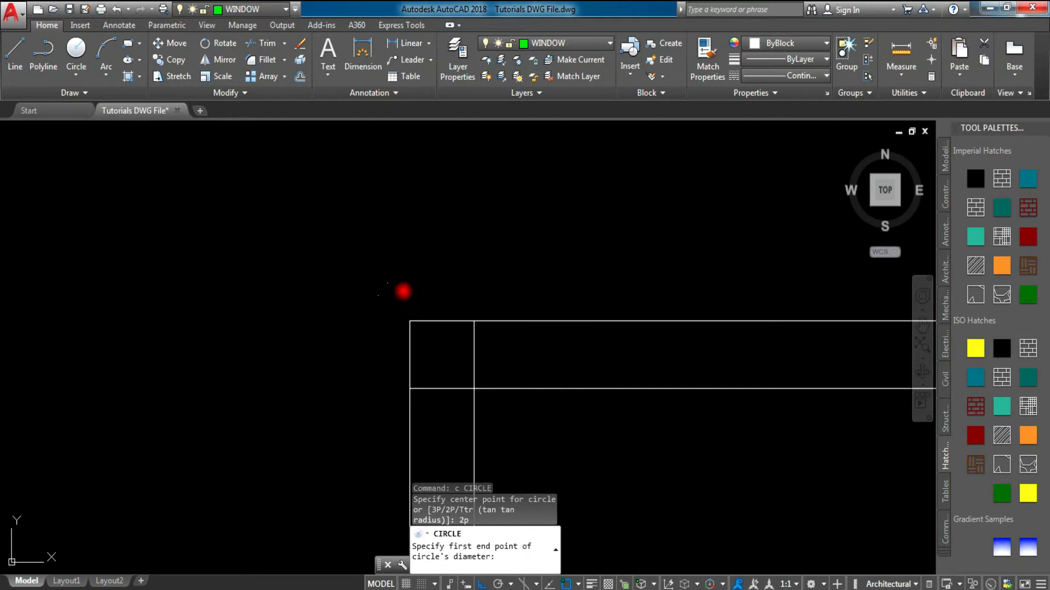
{"action": "left_click", "coordinate": [410, 321]}
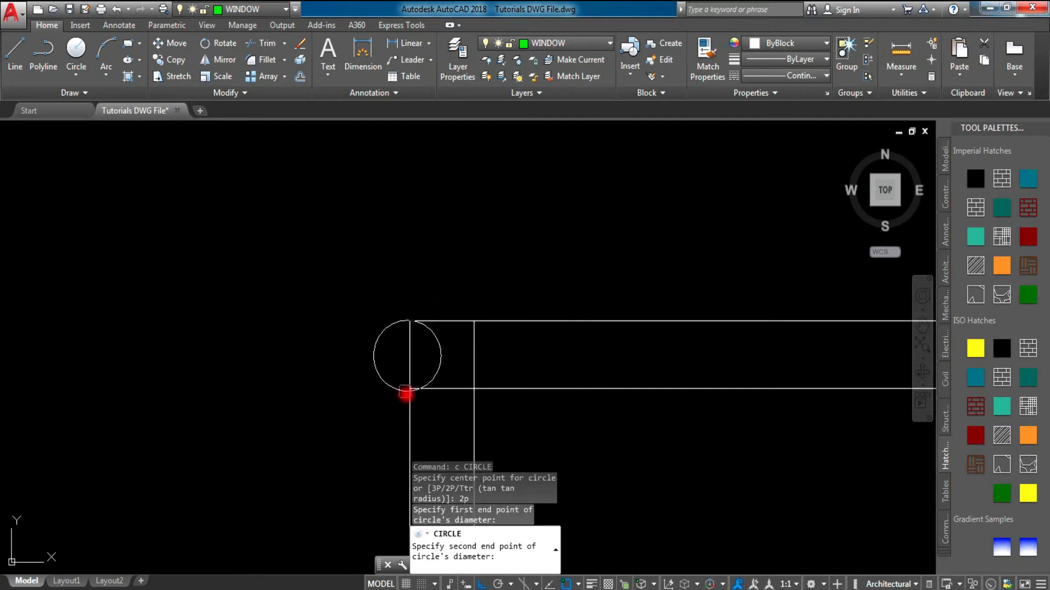
{"action": "left_click", "coordinate": [409, 389]}
{"action": "key", "text": "Escape"}
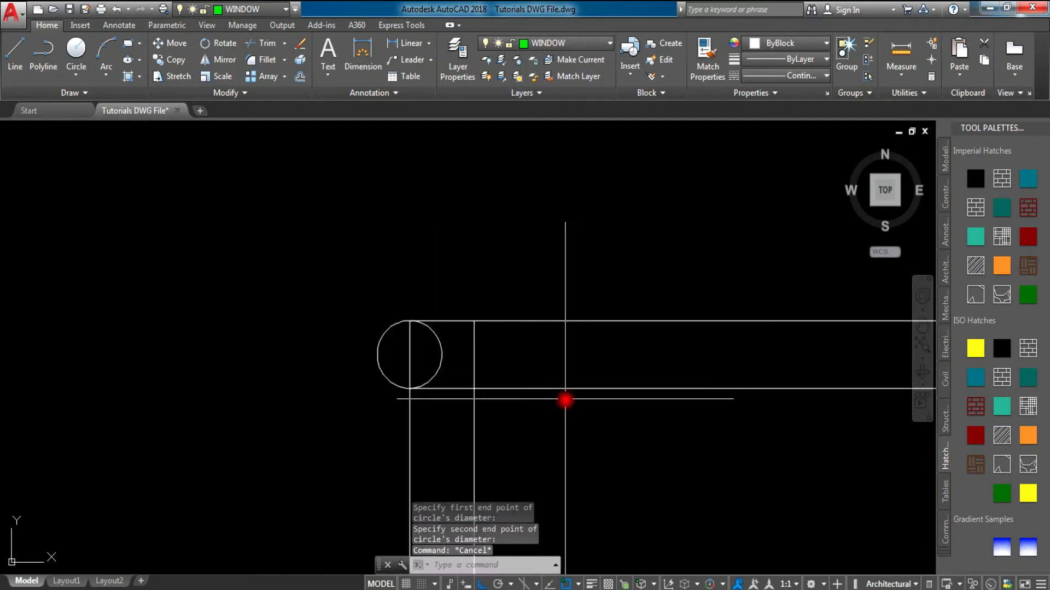
Step: Trim the circle's right half and the vertical line pieces between the two tread lines, leaving a rounded nosing
{"action": "type", "text": "tr"}
{"action": "key", "text": "Return"}
{"action": "key", "text": "Return"}
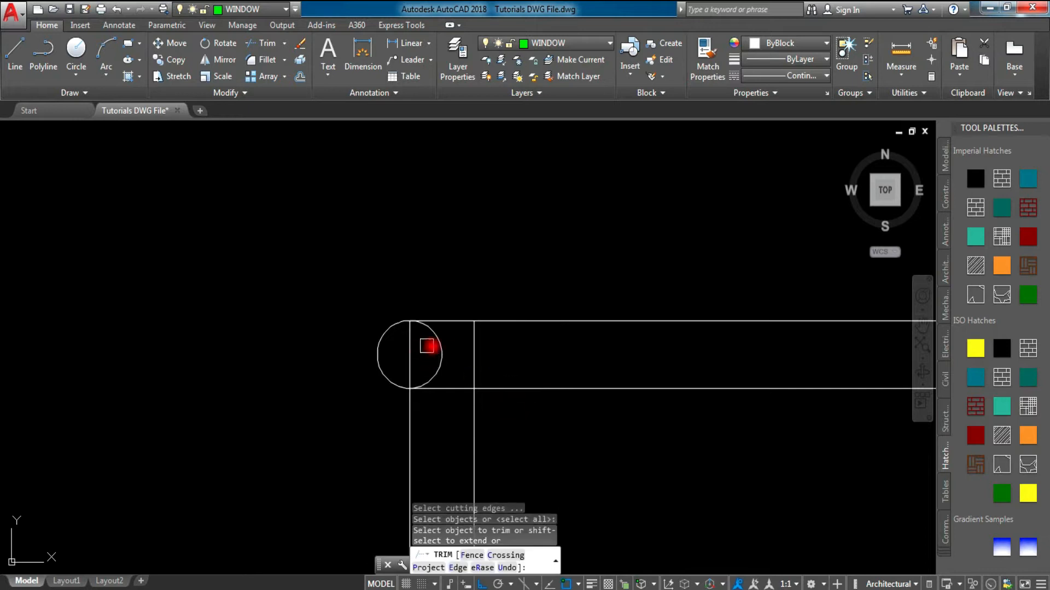
{"action": "left_click", "coordinate": [443, 347]}
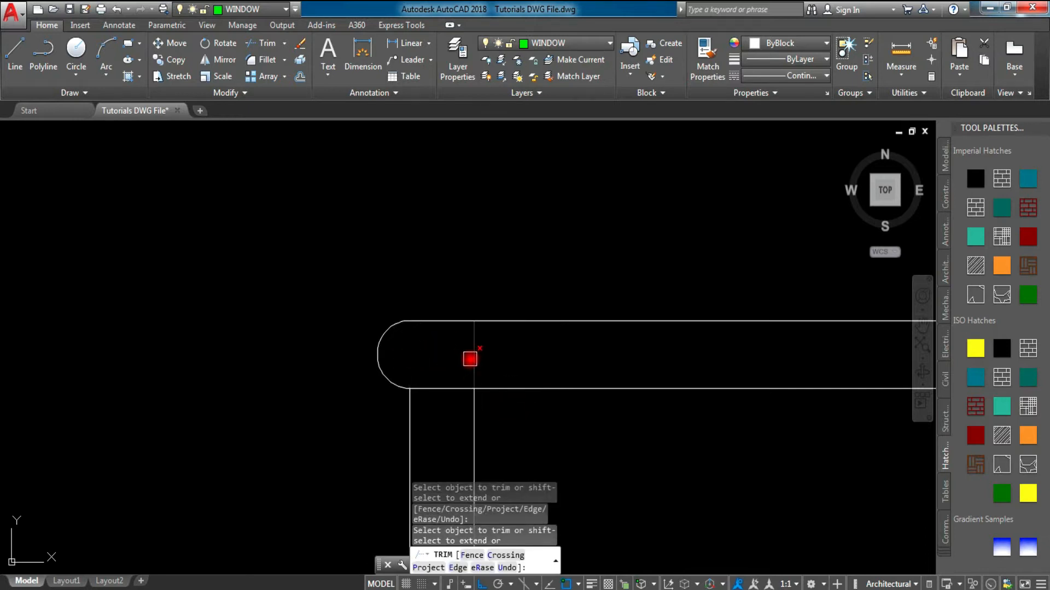
{"action": "scroll", "coordinate": [491, 423], "scroll_direction": "down", "scroll_amount": 5}
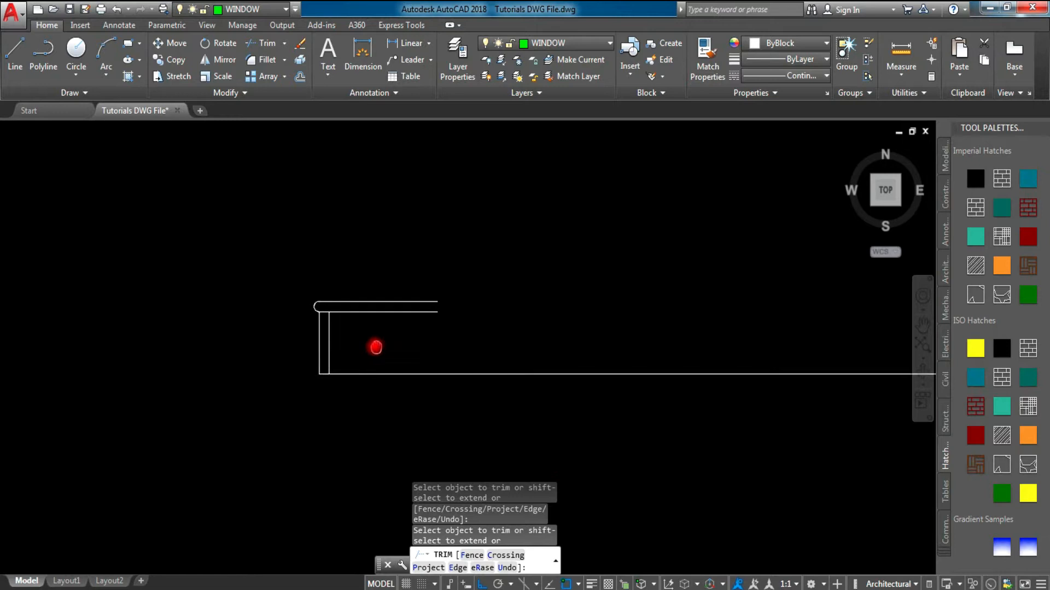
{"action": "key", "text": "Escape"}
{"action": "key", "text": "Escape"}
{"action": "key", "text": "Escape"}
Step: Examine the step profile, looking at its rounded nosing, riser thickness and open tread end
{"action": "scroll", "coordinate": [323, 382], "scroll_direction": "up", "scroll_amount": 3}
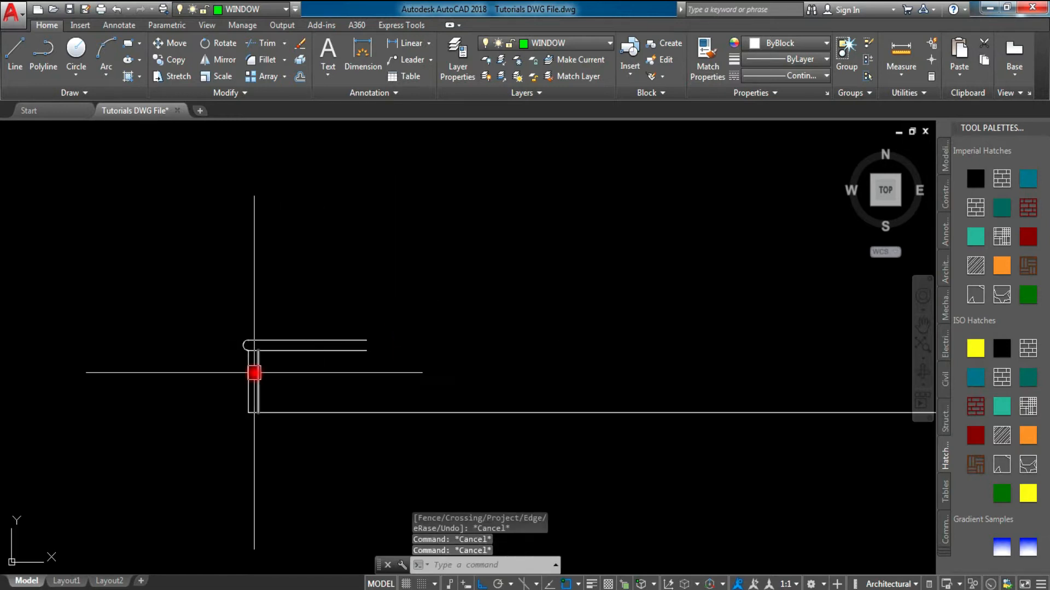
{"action": "scroll", "coordinate": [254, 372], "scroll_direction": "up", "scroll_amount": 5}
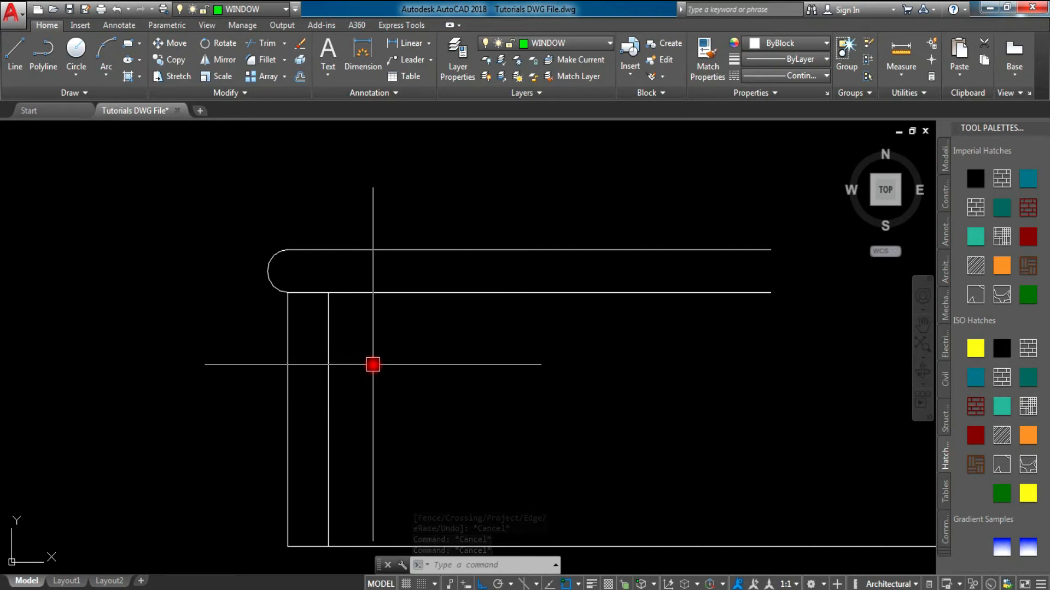
{"action": "scroll", "coordinate": [437, 303], "scroll_direction": "down", "scroll_amount": 5}
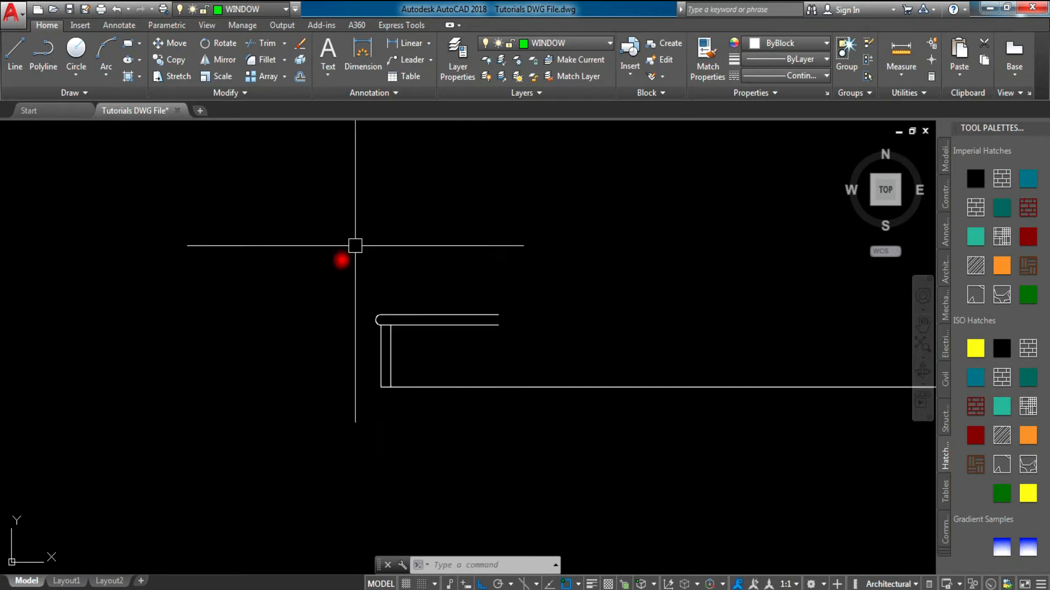
{"action": "scroll", "coordinate": [393, 325], "scroll_direction": "up", "scroll_amount": 4}
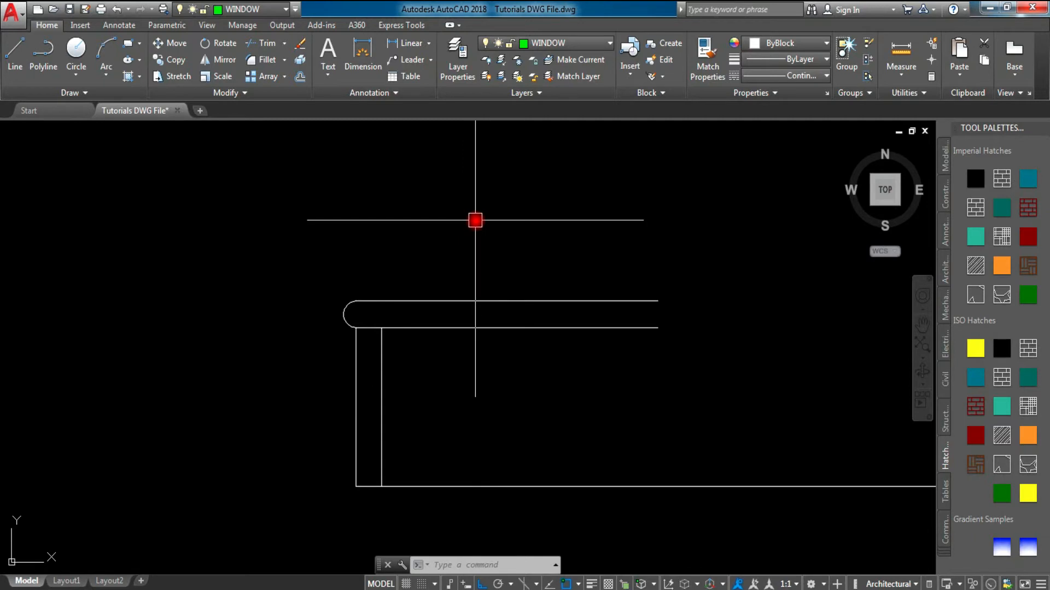
{"action": "key", "text": "Escape"}
{"action": "key", "text": "Escape"}
{"action": "key", "text": "Escape"}
{"action": "scroll", "coordinate": [525, 270], "scroll_direction": "down", "scroll_amount": 4}
{"action": "scroll", "coordinate": [460, 352], "scroll_direction": "up", "scroll_amount": 4}
Step: Copy the whole step profile from the riser's lower outer corner to the open end of its tread, with Ortho off
{"action": "left_click", "coordinate": [383, 284]}
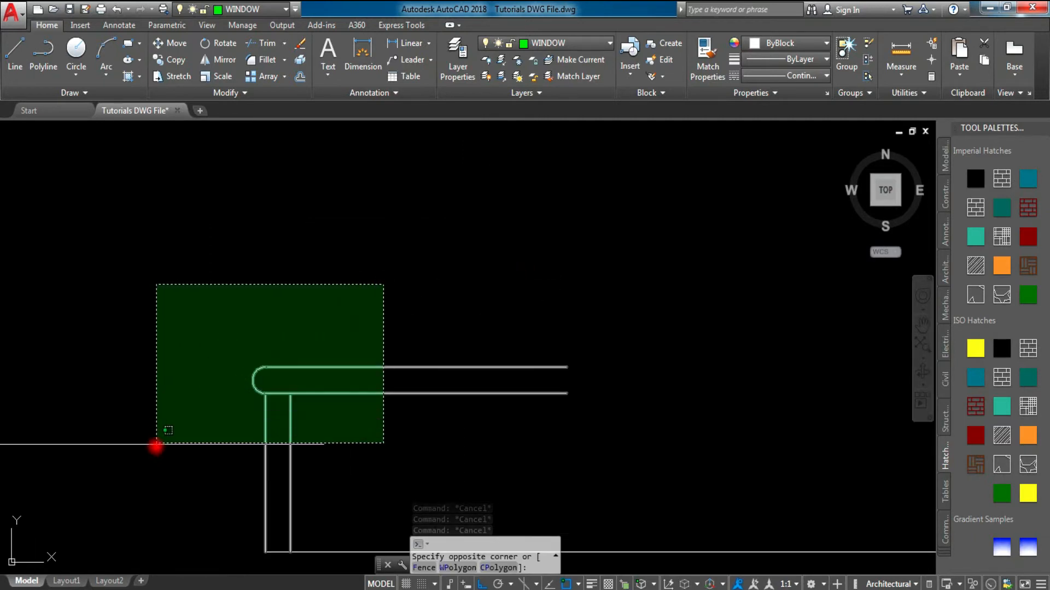
{"action": "left_click", "coordinate": [159, 437]}
{"action": "type", "text": "co"}
{"action": "key", "text": "Return"}
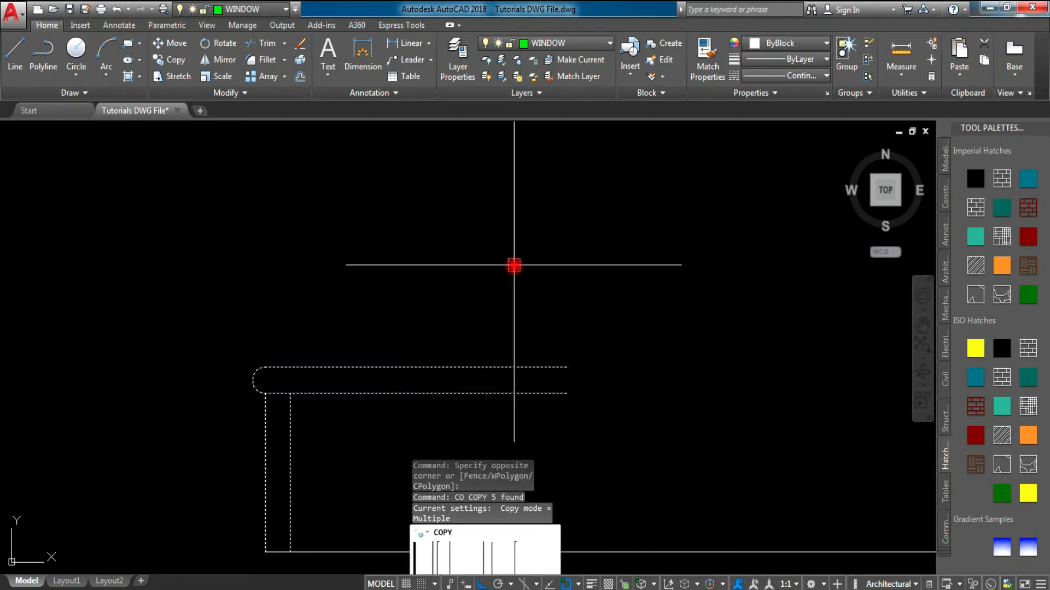
{"action": "scroll", "coordinate": [383, 372], "scroll_direction": "down", "scroll_amount": 4}
{"action": "middle_click_drag", "start_coordinate": [347, 400], "coordinate": [365, 288]}
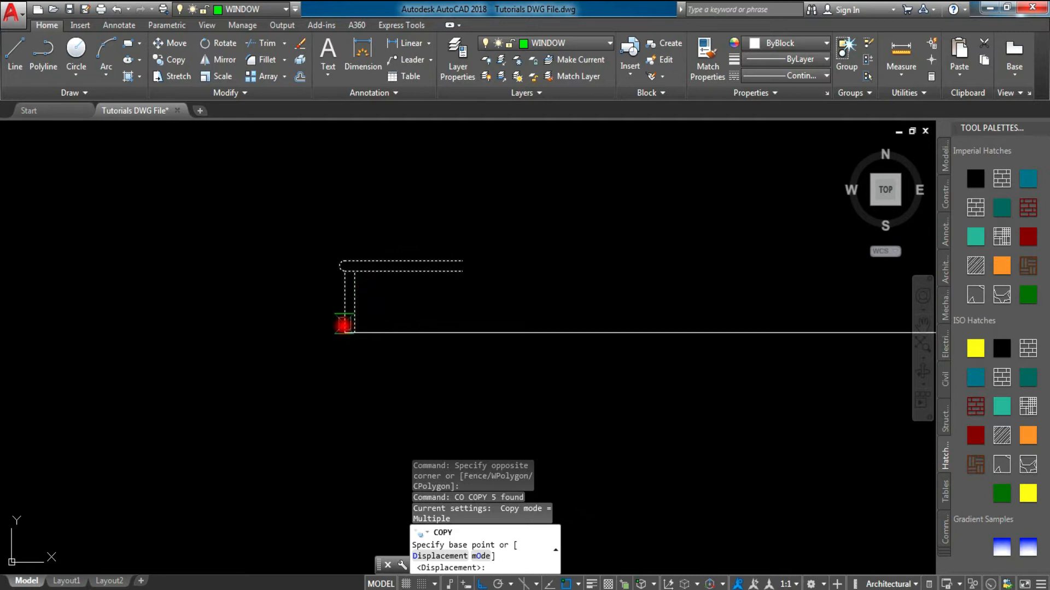
{"action": "scroll", "coordinate": [344, 325], "scroll_direction": "up", "scroll_amount": 2}
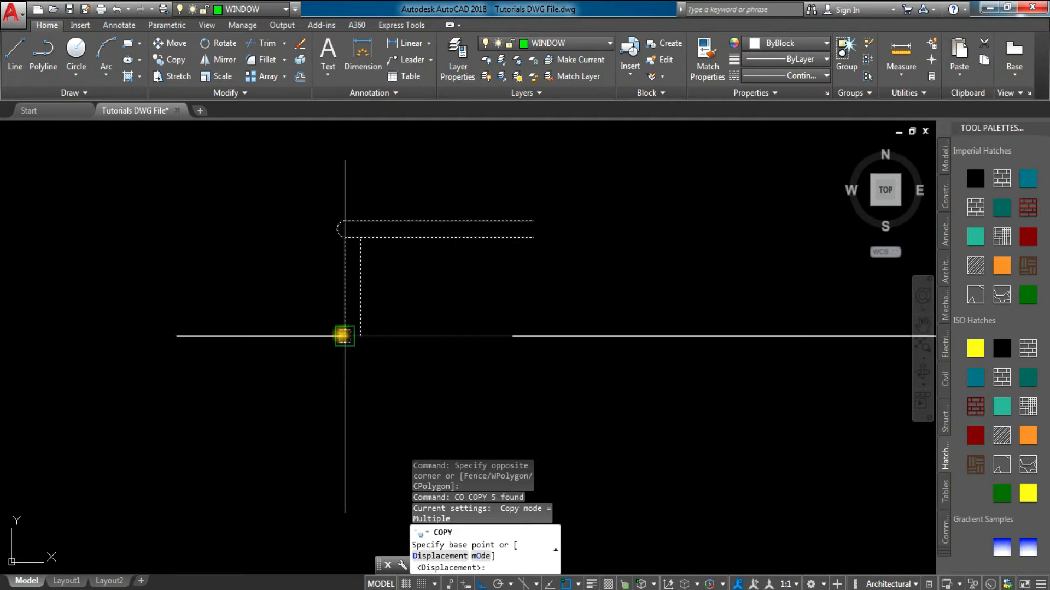
{"action": "left_click", "coordinate": [344, 336]}
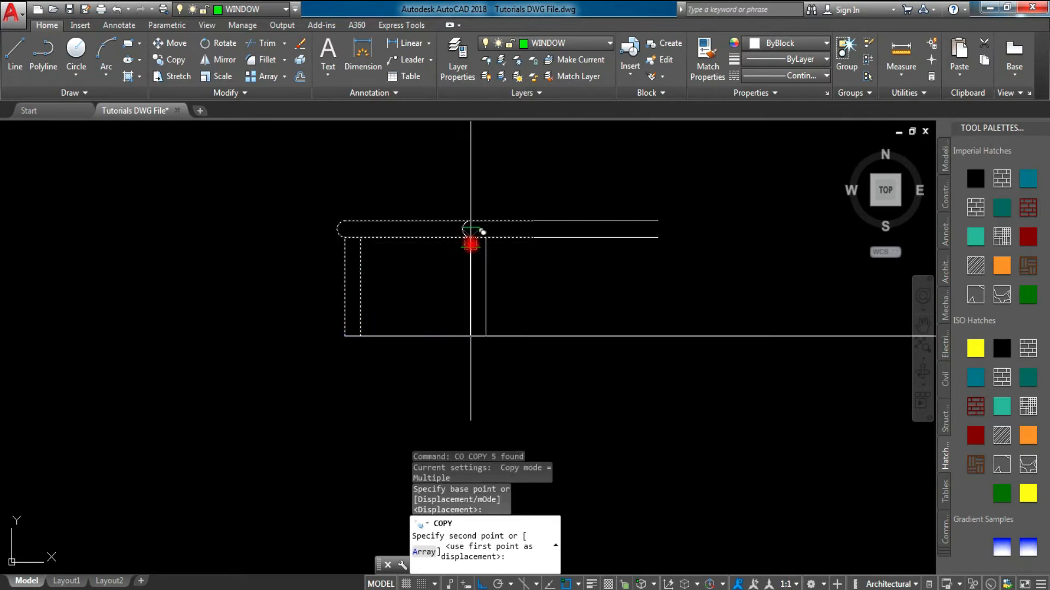
{"action": "key", "text": "F8"}
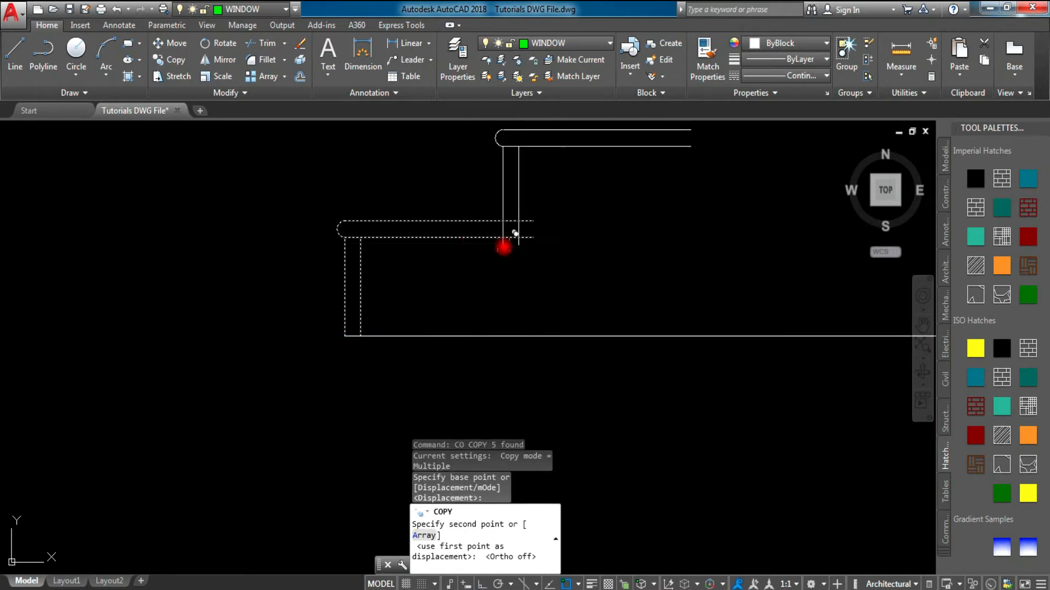
{"action": "middle_click_drag", "start_coordinate": [551, 251], "coordinate": [491, 324]}
{"action": "scroll", "coordinate": [485, 299], "scroll_direction": "up", "scroll_amount": 3}
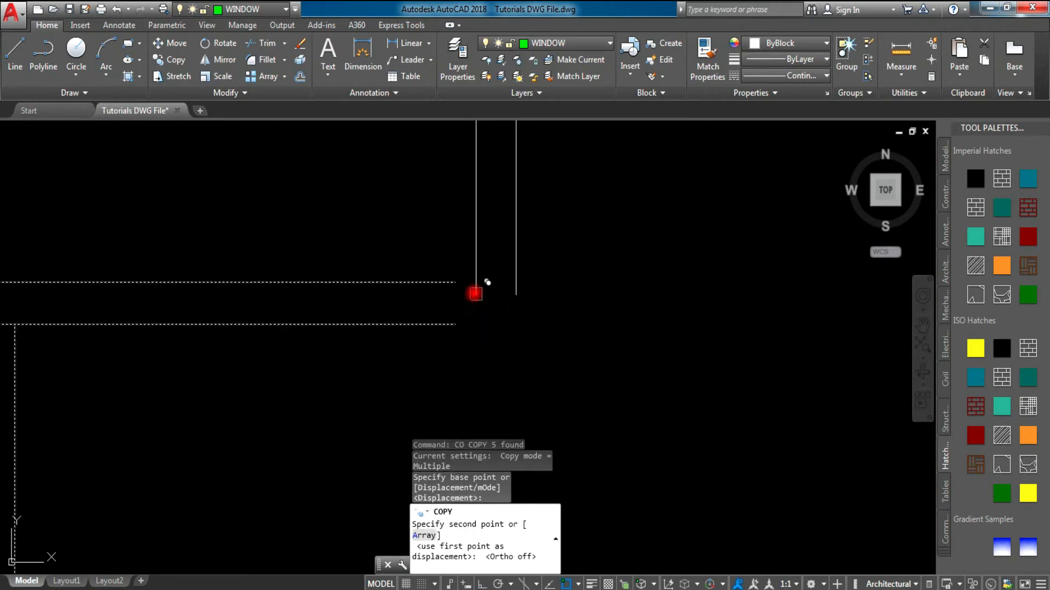
{"action": "middle_click_drag", "start_coordinate": [459, 276], "coordinate": [445, 321]}
{"action": "left_click", "coordinate": [445, 323]}
Step: Place further copies of the step, each starting at the previous tread's end, until the flight has ten steps, and end copying
{"action": "scroll", "coordinate": [548, 316], "scroll_direction": "down", "scroll_amount": 4}
{"action": "middle_click_drag", "start_coordinate": [600, 310], "coordinate": [513, 375]}
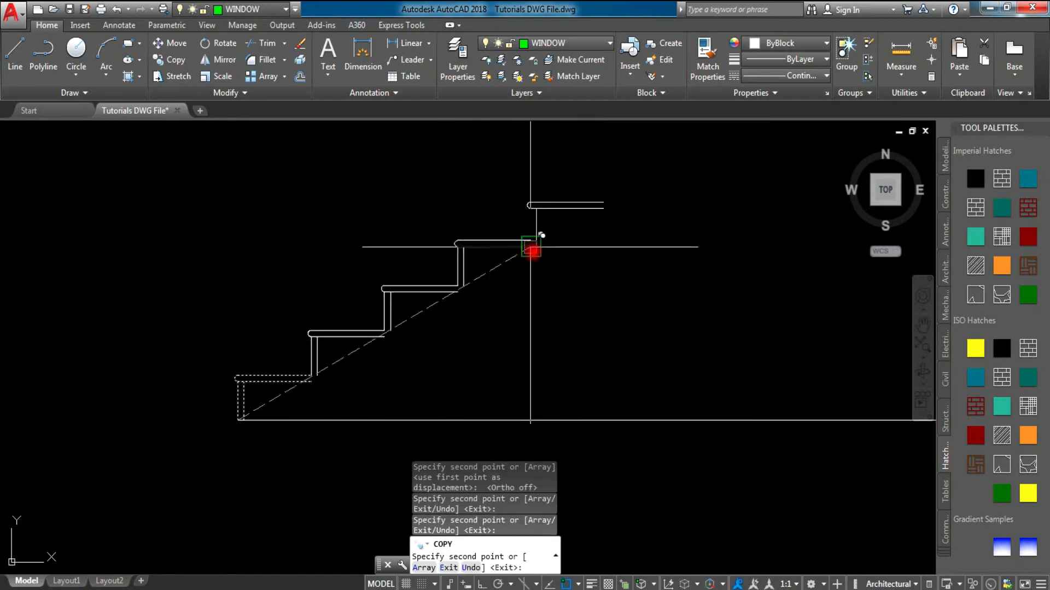
{"action": "scroll", "coordinate": [530, 248], "scroll_direction": "up", "scroll_amount": 4}
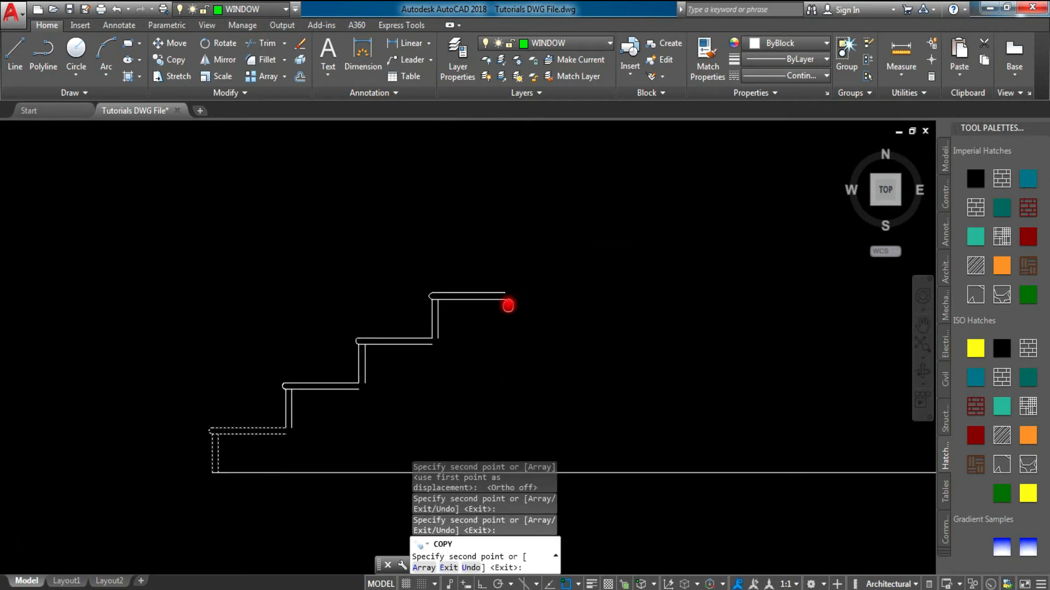
{"action": "left_click", "coordinate": [500, 288]}
{"action": "scroll", "coordinate": [546, 286], "scroll_direction": "down", "scroll_amount": 5}
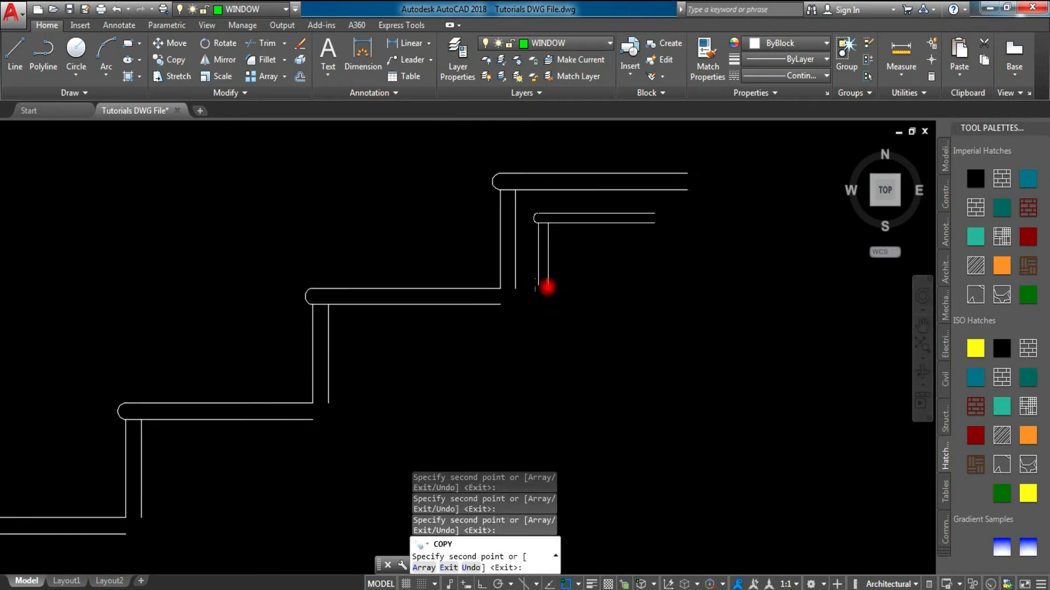
{"action": "scroll", "coordinate": [576, 293], "scroll_direction": "up", "scroll_amount": 5}
{"action": "left_click", "coordinate": [582, 308]}
{"action": "scroll", "coordinate": [642, 293], "scroll_direction": "down", "scroll_amount": 6}
{"action": "middle_click_drag", "start_coordinate": [646, 295], "coordinate": [562, 299]}
{"action": "scroll", "coordinate": [563, 301], "scroll_direction": "up", "scroll_amount": 5}
{"action": "left_click", "coordinate": [504, 389]}
{"action": "middle_click_drag", "start_coordinate": [574, 374], "coordinate": [537, 372]}
{"action": "scroll", "coordinate": [552, 298], "scroll_direction": "down", "scroll_amount": 5}
{"action": "scroll", "coordinate": [569, 310], "scroll_direction": "up", "scroll_amount": 4}
{"action": "left_click", "coordinate": [537, 348]}
{"action": "scroll", "coordinate": [595, 323], "scroll_direction": "down", "scroll_amount": 4}
{"action": "scroll", "coordinate": [575, 345], "scroll_direction": "up", "scroll_amount": 6}
{"action": "left_click", "coordinate": [491, 395]}
{"action": "scroll", "coordinate": [566, 350], "scroll_direction": "down", "scroll_amount": 5}
{"action": "scroll", "coordinate": [601, 347], "scroll_direction": "down", "scroll_amount": 5}
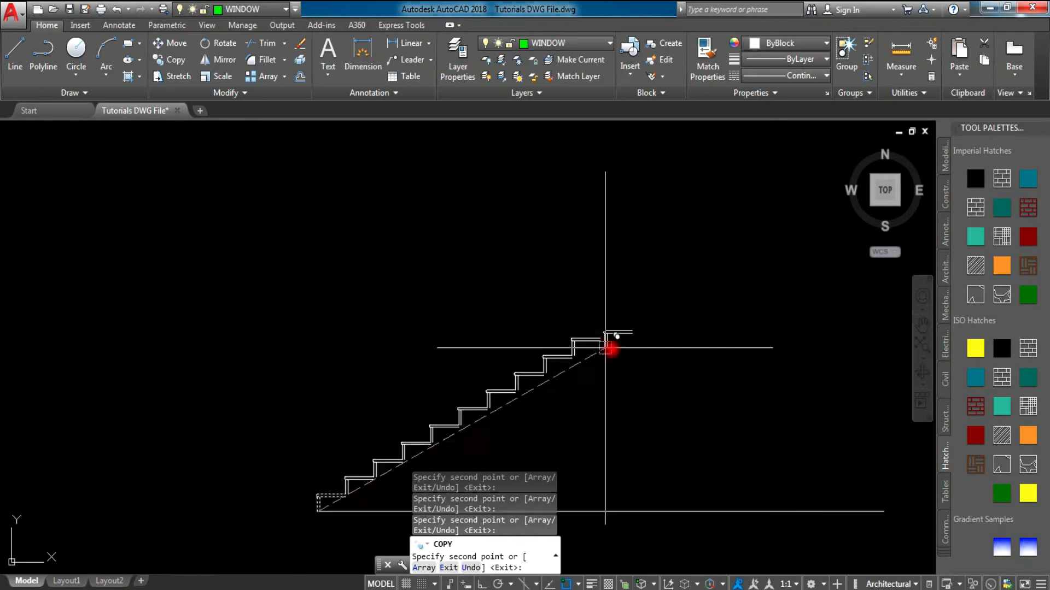
{"action": "middle_click_drag", "start_coordinate": [595, 355], "coordinate": [553, 347]}
{"action": "scroll", "coordinate": [550, 347], "scroll_direction": "up", "scroll_amount": 5}
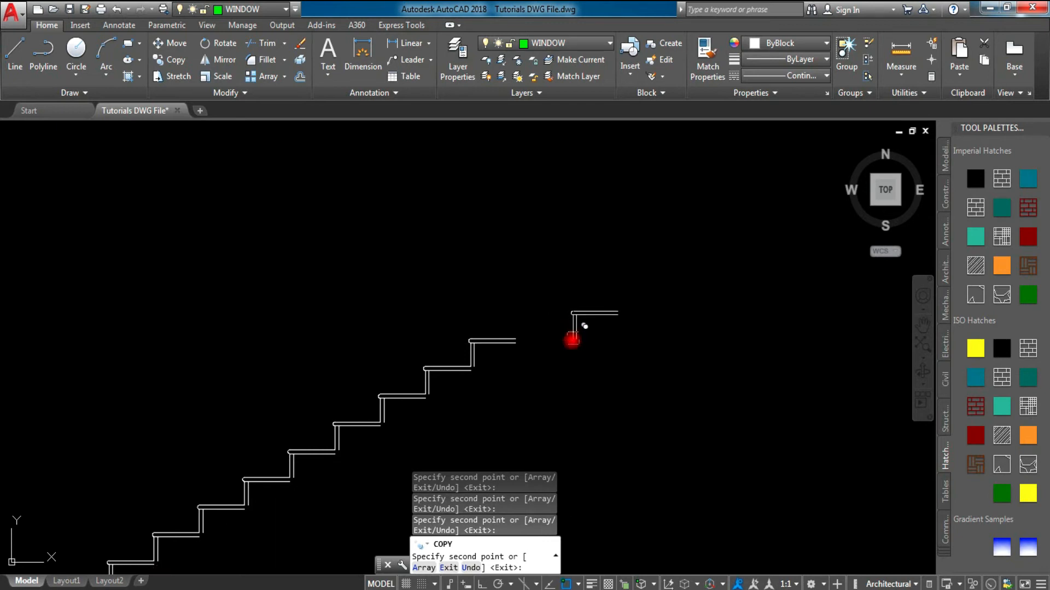
{"action": "key", "text": "Escape"}
Step: Draw a sloping line from the bottom of the first step's inner riser line to the lower end of the top tread
{"action": "scroll", "coordinate": [552, 354], "scroll_direction": "down", "scroll_amount": 3}
{"action": "scroll", "coordinate": [563, 342], "scroll_direction": "up", "scroll_amount": 3}
{"action": "scroll", "coordinate": [552, 350], "scroll_direction": "up", "scroll_amount": 4}
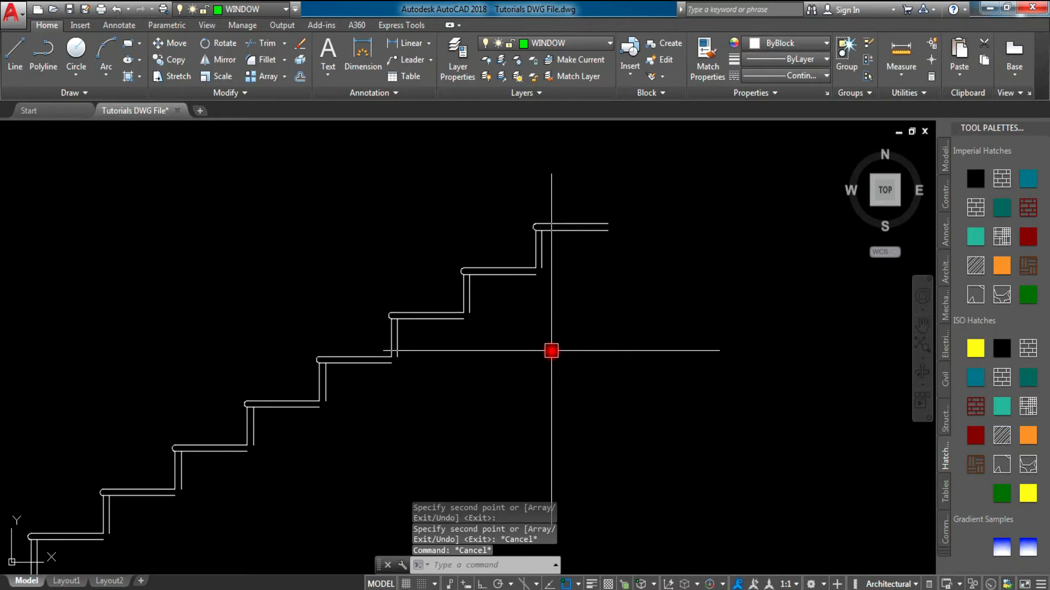
{"action": "scroll", "coordinate": [551, 351], "scroll_direction": "down", "scroll_amount": 4}
{"action": "middle_click_drag", "start_coordinate": [540, 375], "coordinate": [597, 346]}
{"action": "scroll", "coordinate": [551, 368], "scroll_direction": "up", "scroll_amount": 4}
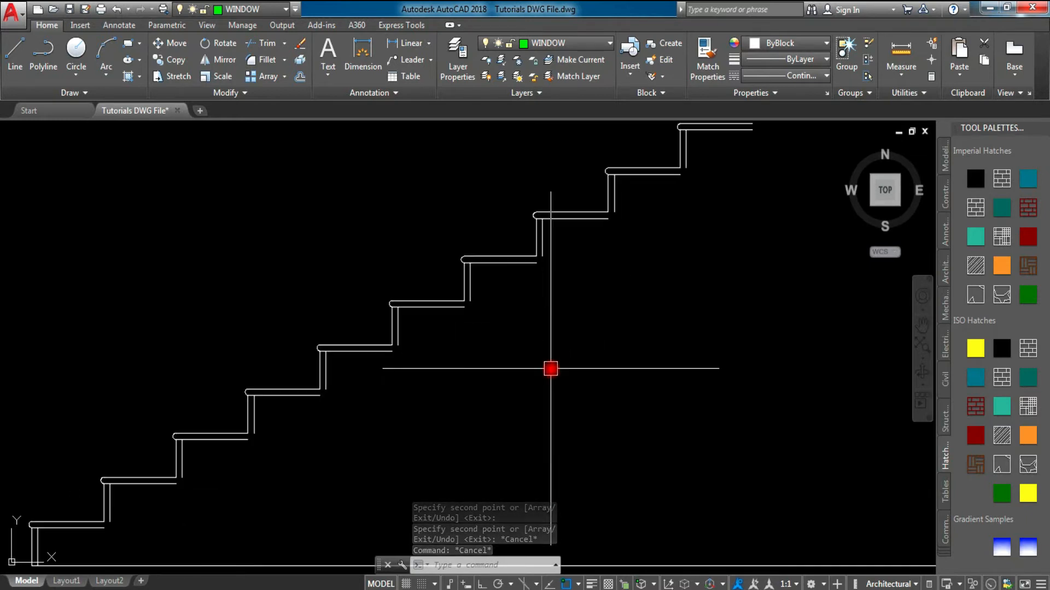
{"action": "type", "text": "l"}
{"action": "key", "text": "Return"}
{"action": "middle_click_drag", "start_coordinate": [384, 415], "coordinate": [471, 329]}
{"action": "left_click", "coordinate": [125, 480]}
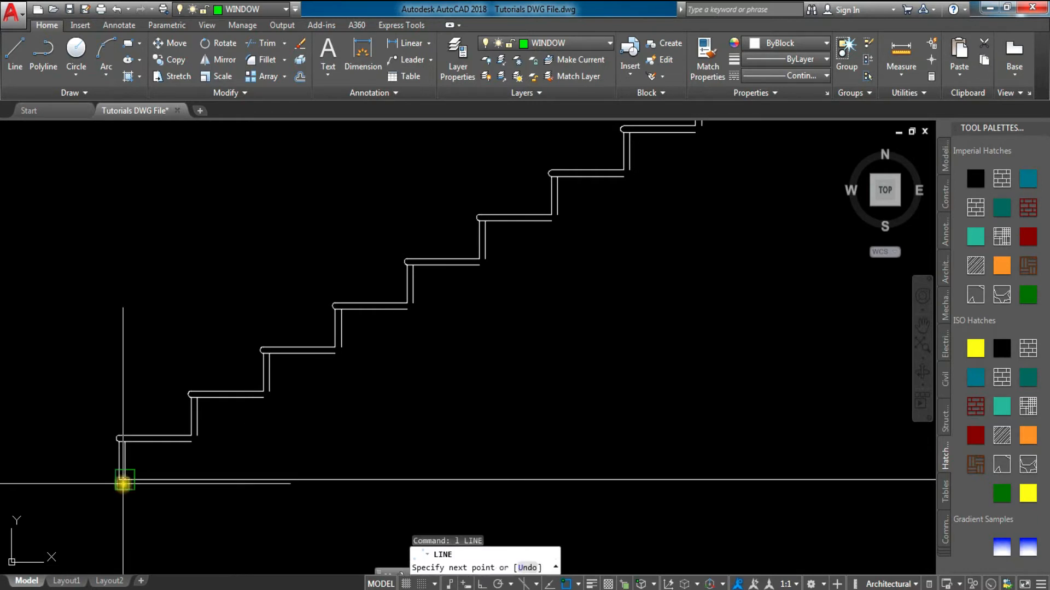
{"action": "scroll", "coordinate": [508, 340], "scroll_direction": "down", "scroll_amount": 4}
{"action": "middle_click_drag", "start_coordinate": [509, 340], "coordinate": [459, 393]}
{"action": "scroll", "coordinate": [450, 389], "scroll_direction": "up", "scroll_amount": 6}
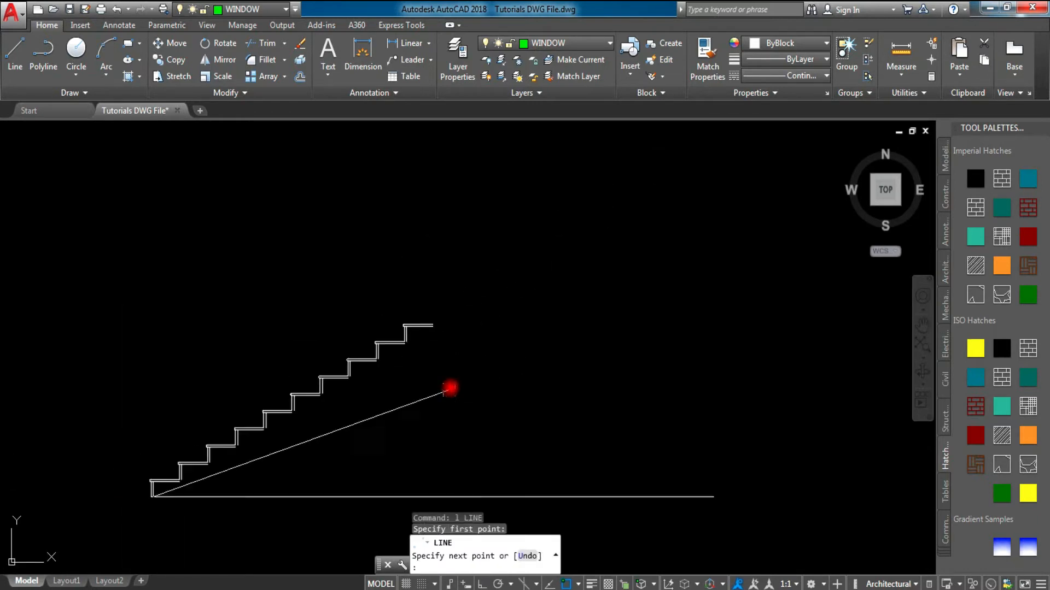
{"action": "scroll", "coordinate": [323, 288], "scroll_direction": "up", "scroll_amount": 7}
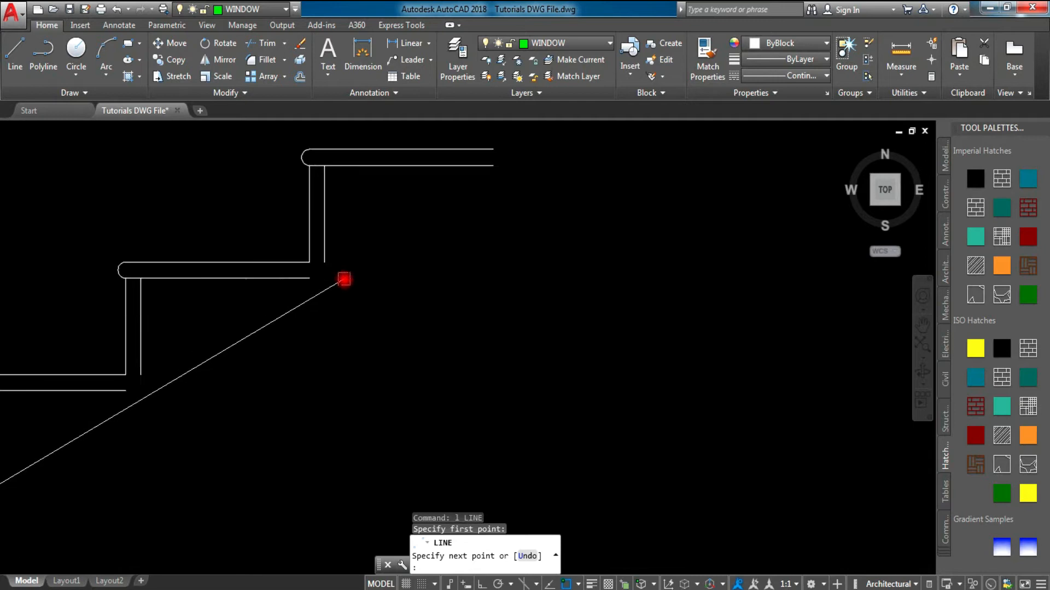
{"action": "scroll", "coordinate": [312, 255], "scroll_direction": "down", "scroll_amount": 5}
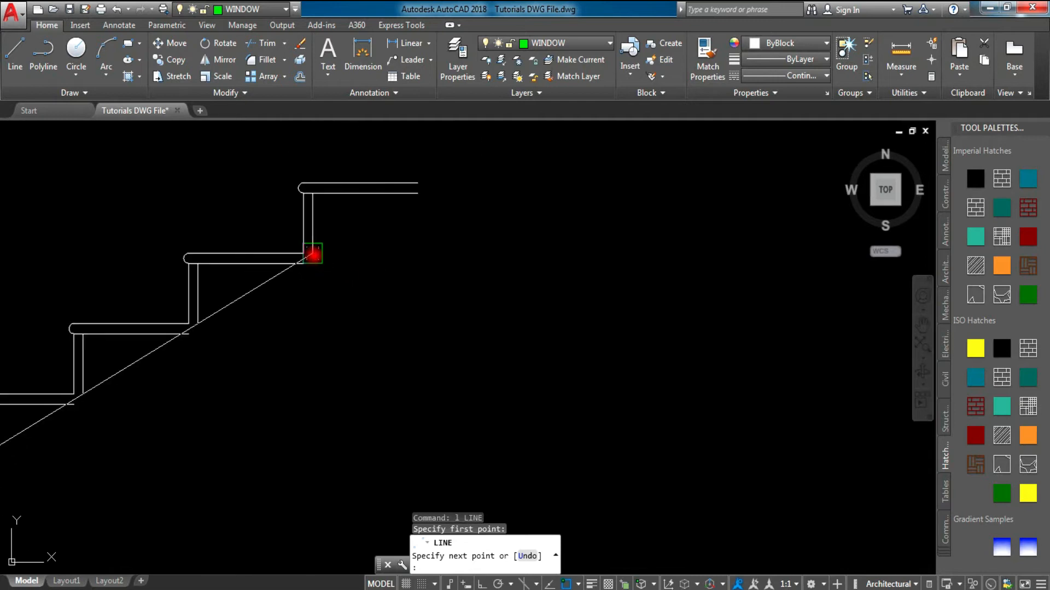
{"action": "left_click", "coordinate": [412, 257]}
{"action": "scroll", "coordinate": [413, 257], "scroll_direction": "down", "scroll_amount": 3}
{"action": "mouse_move", "coordinate": [412, 276]}
{"action": "middle_mouse_down"}
{"action": "mouse_move", "coordinate": [575, 247]}
{"action": "mouse_move", "coordinate": [538, 305]}
{"action": "middle_mouse_up"}
{"action": "key", "text": "Escape"}
{"action": "key", "text": "Escape"}
{"action": "key", "text": "Escape"}
Step: Examine the stair flight from the first riser to the top tread, checking where the sloping line meets the steps
{"action": "scroll", "coordinate": [543, 271], "scroll_direction": "up", "scroll_amount": 2}
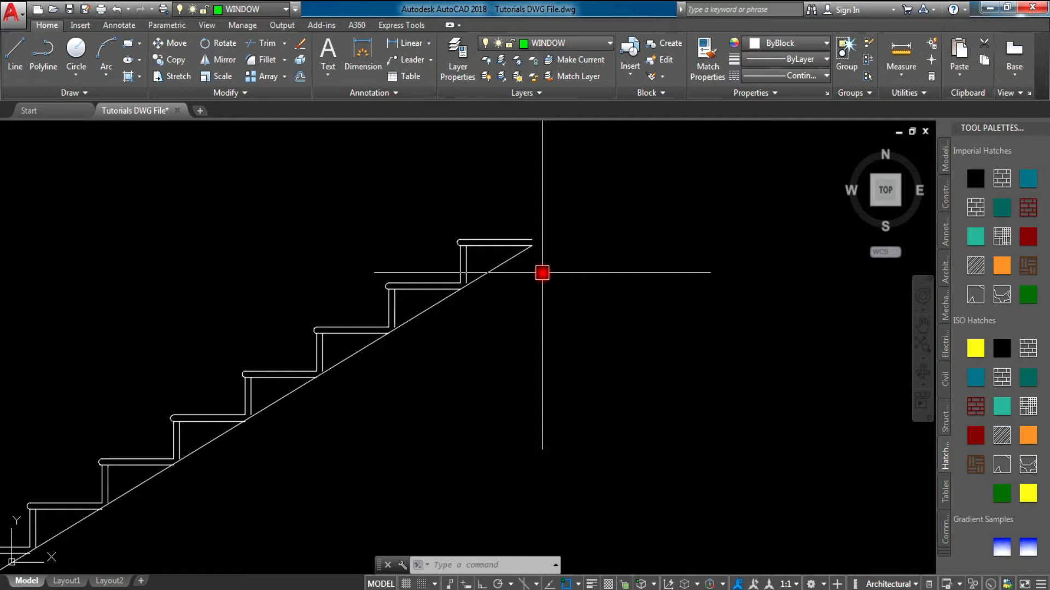
{"action": "scroll", "coordinate": [543, 272], "scroll_direction": "down", "scroll_amount": 4}
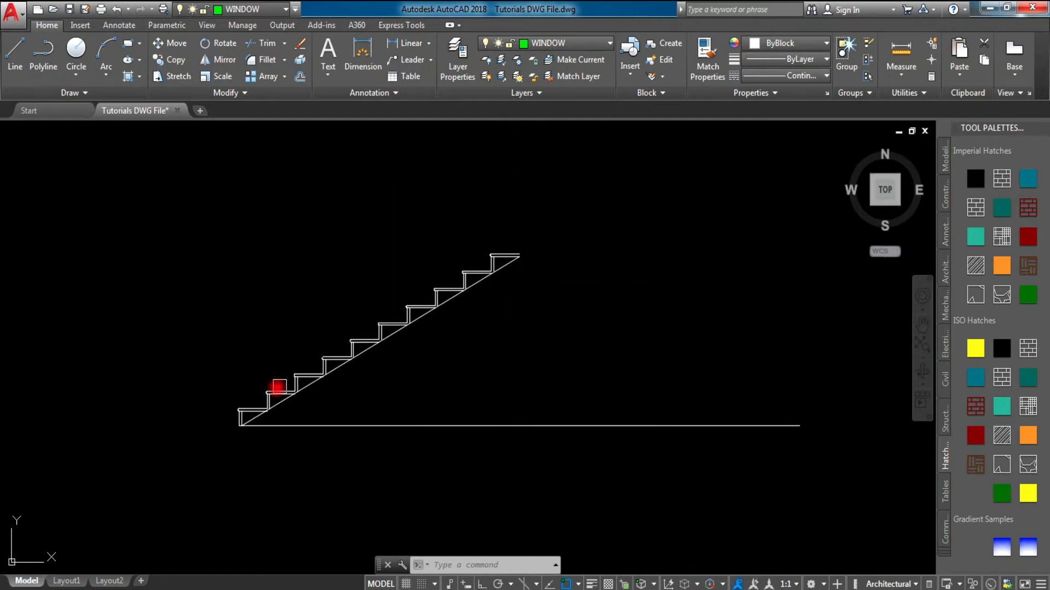
{"action": "scroll", "coordinate": [245, 415], "scroll_direction": "up", "scroll_amount": 6}
{"action": "middle_click_drag", "start_coordinate": [246, 415], "coordinate": [424, 342]}
{"action": "scroll", "coordinate": [418, 342], "scroll_direction": "up", "scroll_amount": 5}
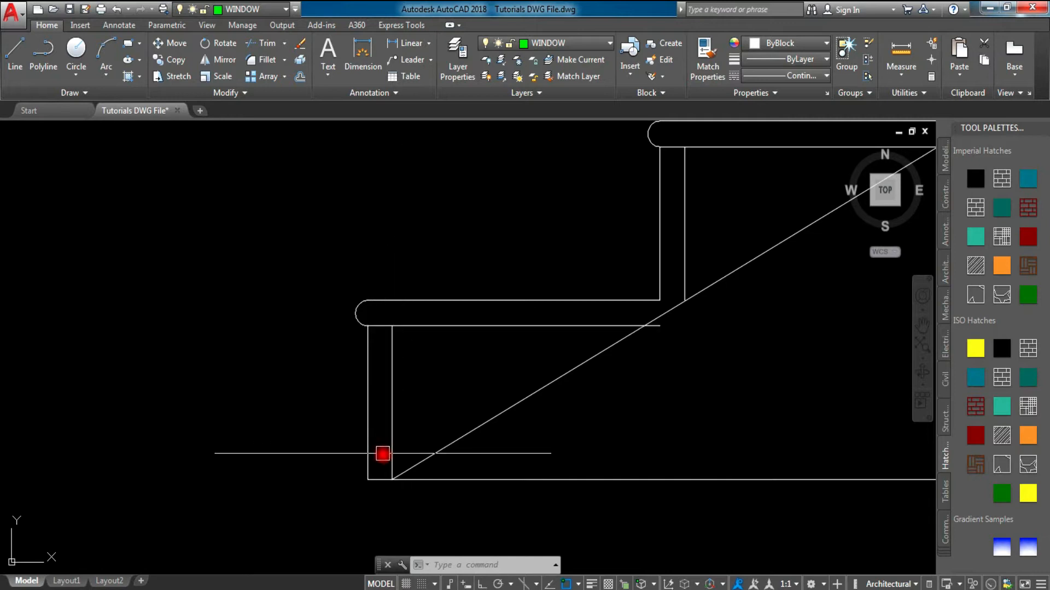
{"action": "scroll", "coordinate": [381, 356], "scroll_direction": "down", "scroll_amount": 5}
{"action": "mouse_move", "coordinate": [569, 351]}
{"action": "middle_mouse_down"}
{"action": "mouse_move", "coordinate": [621, 349]}
{"action": "mouse_move", "coordinate": [355, 469]}
{"action": "middle_mouse_up"}
{"action": "middle_click_drag", "start_coordinate": [549, 330], "coordinate": [483, 325]}
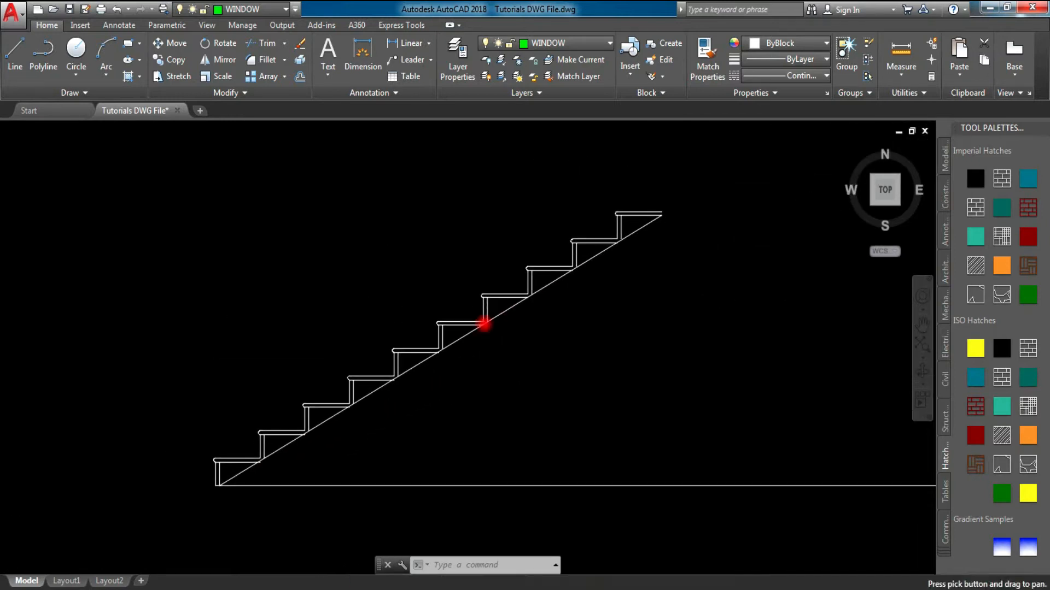
{"action": "scroll", "coordinate": [634, 227], "scroll_direction": "up", "scroll_amount": 2}
{"action": "middle_click_drag", "start_coordinate": [667, 224], "coordinate": [583, 273]}
{"action": "scroll", "coordinate": [594, 248], "scroll_direction": "up", "scroll_amount": 2}
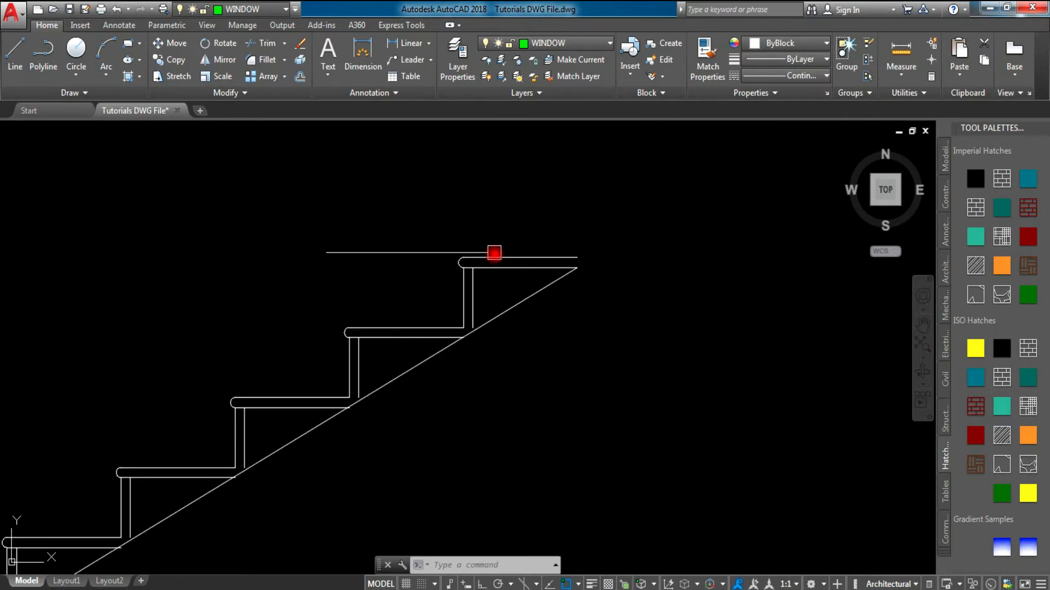
Step: Draw a 2' horizontal landing line with Ortho on, starting from the lower end of the top tread
{"action": "type", "text": "l"}
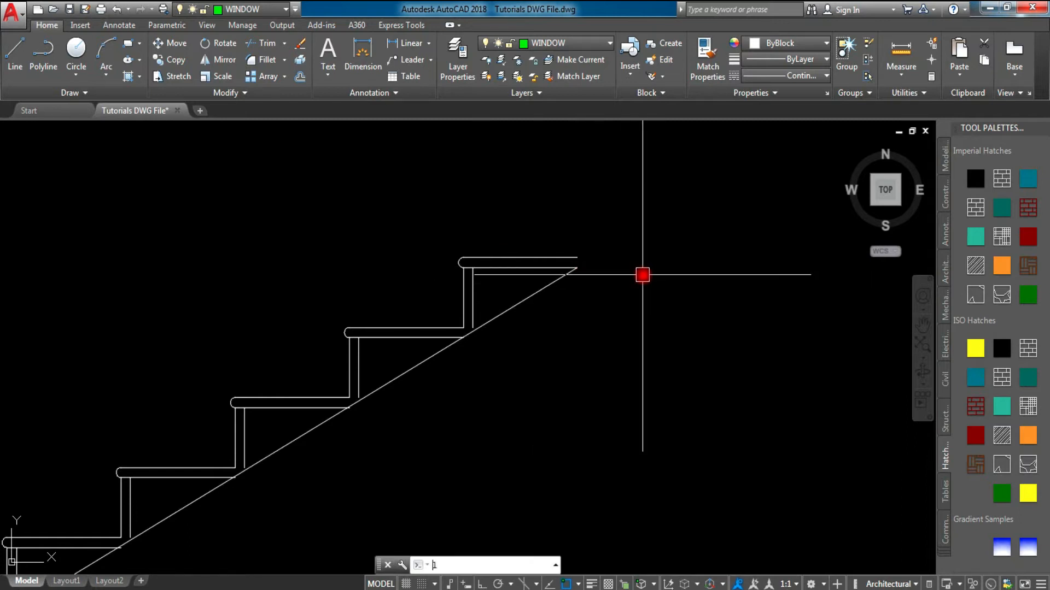
{"action": "key", "text": "Return"}
{"action": "scroll", "coordinate": [576, 267], "scroll_direction": "up", "scroll_amount": 4}
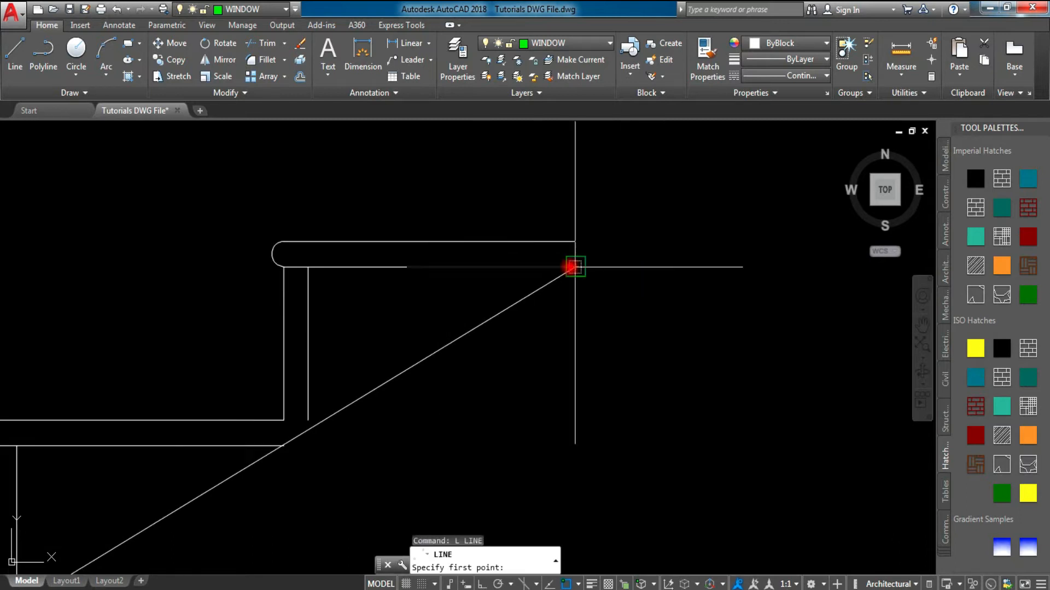
{"action": "left_click", "coordinate": [570, 267]}
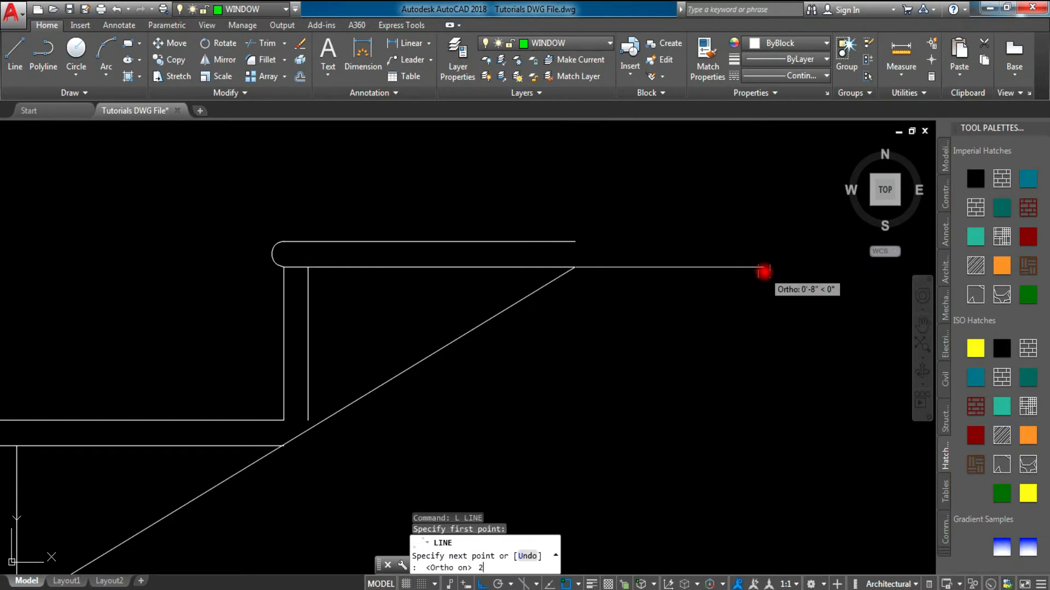
{"action": "key", "text": "Return"}
{"action": "scroll", "coordinate": [710, 290], "scroll_direction": "down", "scroll_amount": 4}
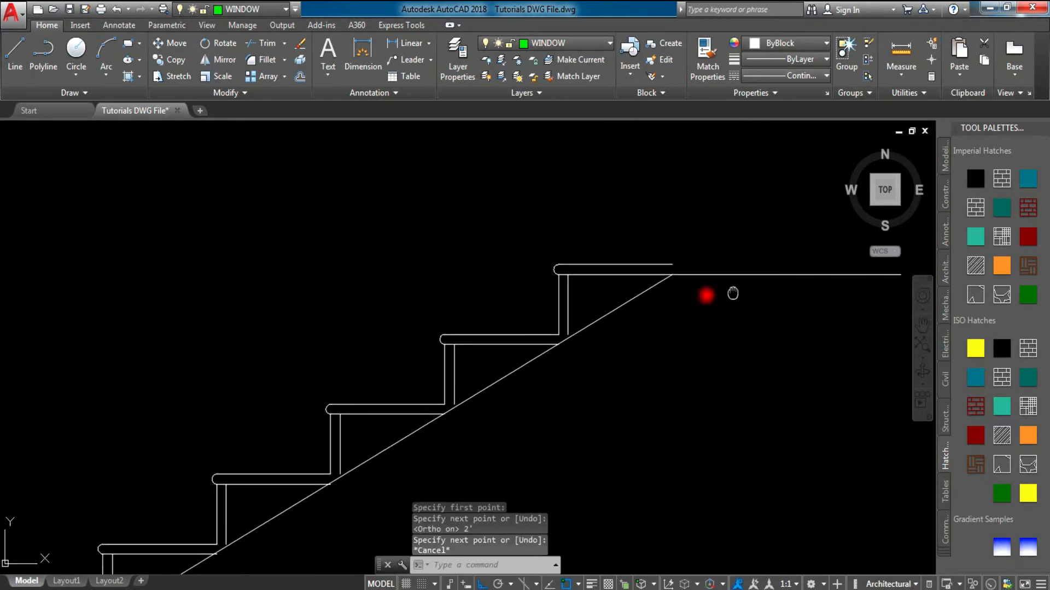
Step: Offset the landing line 1" upward so it continues the top tread's upper edge
{"action": "scroll", "coordinate": [483, 295], "scroll_direction": "up", "scroll_amount": 2}
{"action": "key", "text": "Escape"}
{"action": "type", "text": "o"}
{"action": "key", "text": "Return"}
{"action": "key", "text": "Return"}
{"action": "left_click", "coordinate": [514, 280]}
{"action": "left_click", "coordinate": [538, 238]}
{"action": "key", "text": "Escape"}
{"action": "key", "text": "Escape"}
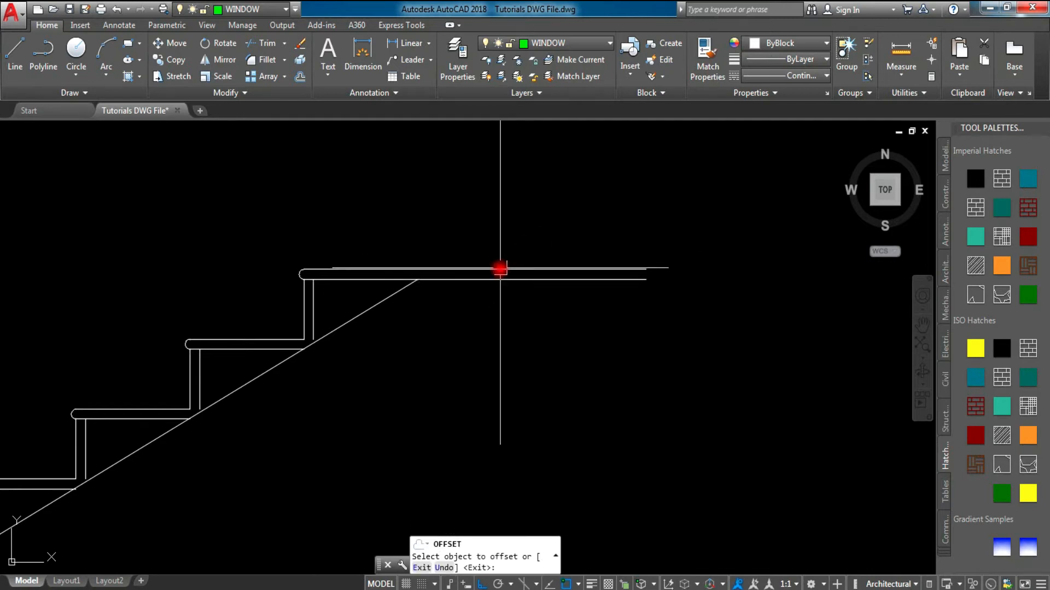
Step: Draw a vertical line from the free end of the landing's lower line down to the ground line
{"action": "scroll", "coordinate": [499, 270], "scroll_direction": "down", "scroll_amount": 4}
{"action": "mouse_move", "coordinate": [487, 294]}
{"action": "middle_mouse_down"}
{"action": "mouse_move", "coordinate": [612, 235]}
{"action": "mouse_move", "coordinate": [609, 297]}
{"action": "mouse_move", "coordinate": [582, 313]}
{"action": "middle_mouse_up"}
{"action": "scroll", "coordinate": [636, 267], "scroll_direction": "up", "scroll_amount": 1}
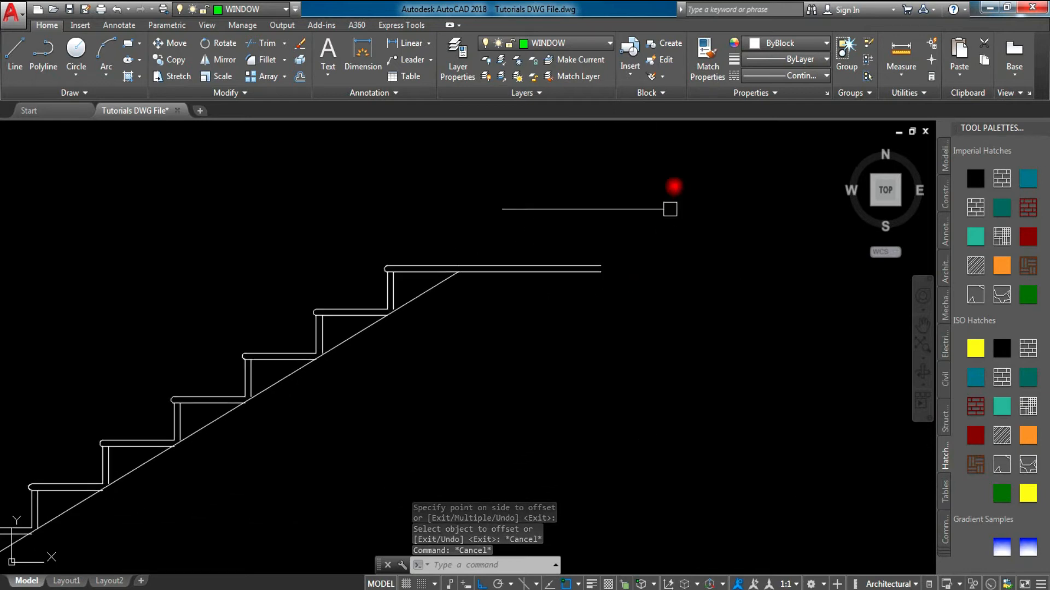
{"action": "scroll", "coordinate": [622, 237], "scroll_direction": "down", "scroll_amount": 3}
{"action": "middle_click_drag", "start_coordinate": [635, 244], "coordinate": [581, 288]}
{"action": "key", "text": "Escape"}
{"action": "type", "text": "LINE"}
{"action": "scroll", "coordinate": [559, 311], "scroll_direction": "up", "scroll_amount": 4}
{"action": "key", "text": "Return"}
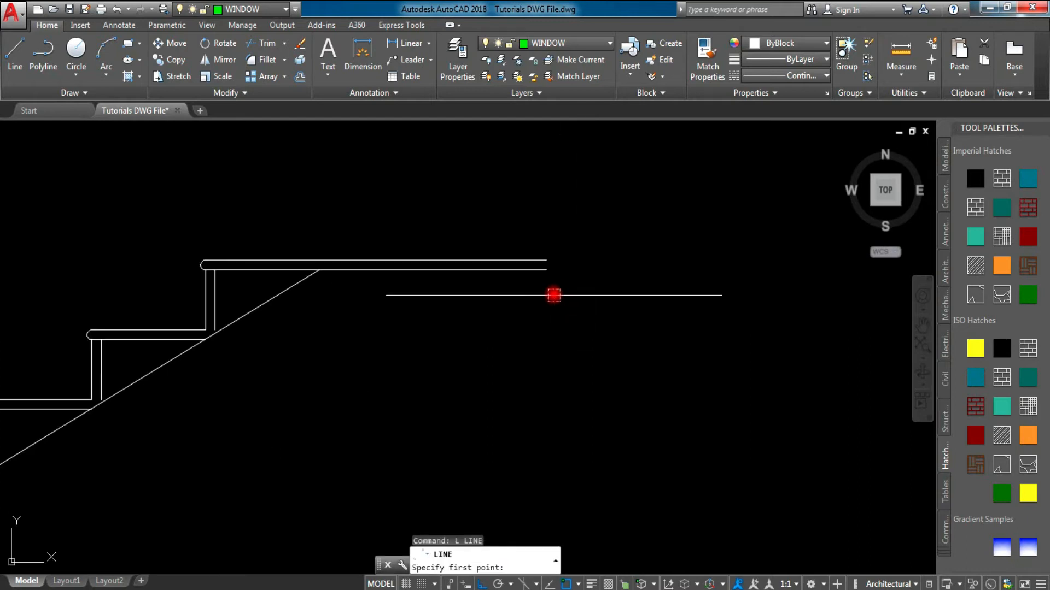
{"action": "left_click", "coordinate": [547, 270]}
{"action": "scroll", "coordinate": [540, 342], "scroll_direction": "down", "scroll_amount": 8}
{"action": "middle_click_drag", "start_coordinate": [534, 385], "coordinate": [533, 270]}
{"action": "scroll", "coordinate": [537, 295], "scroll_direction": "up", "scroll_amount": 6}
{"action": "left_click", "coordinate": [547, 456]}
{"action": "key", "text": "Return"}
Step: Draw another vertical line from the landing's end straight up above the flight, as the wall's inner face
{"action": "key", "text": "Return"}
{"action": "scroll", "coordinate": [573, 315], "scroll_direction": "down", "scroll_amount": 6}
{"action": "left_click", "coordinate": [567, 244]}
{"action": "middle_click_drag", "start_coordinate": [569, 186], "coordinate": [563, 302]}
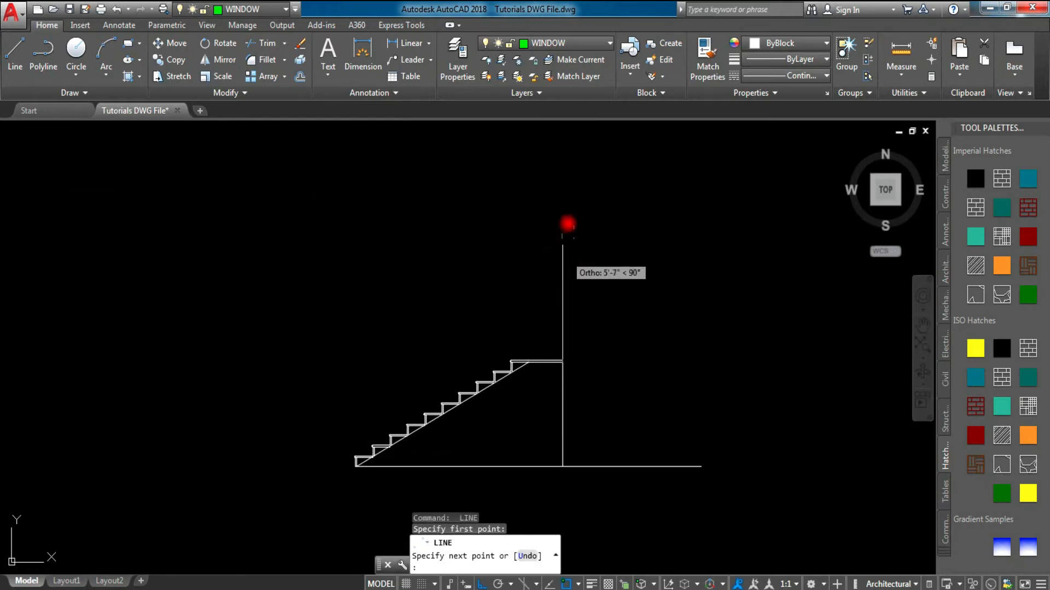
{"action": "left_click", "coordinate": [569, 256]}
{"action": "key", "text": "Escape"}
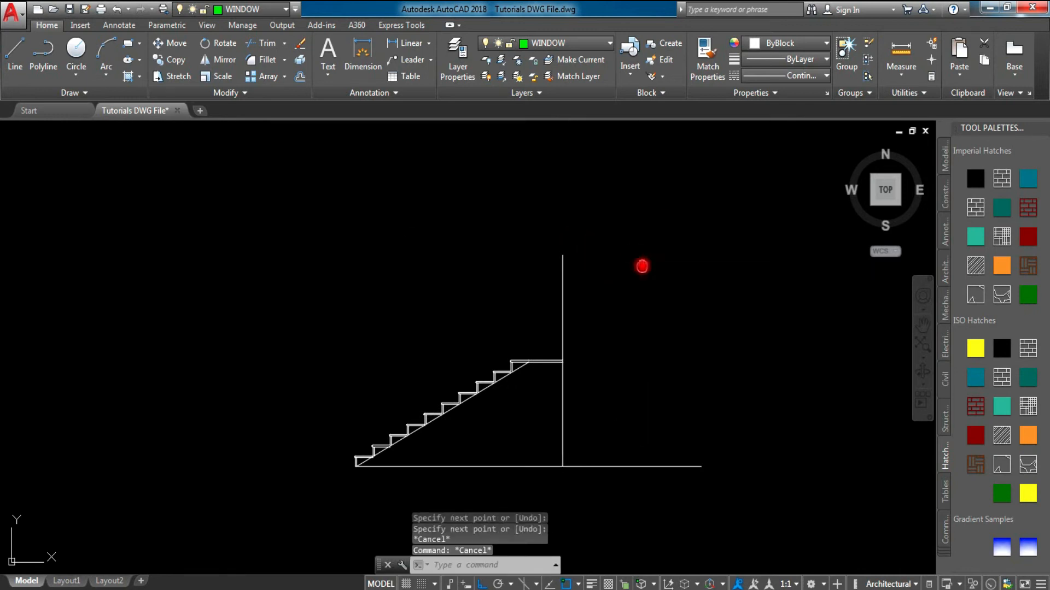
{"action": "middle_click_drag", "start_coordinate": [642, 264], "coordinate": [605, 211]}
{"action": "type", "text": "o"}
{"action": "key", "text": "Return"}
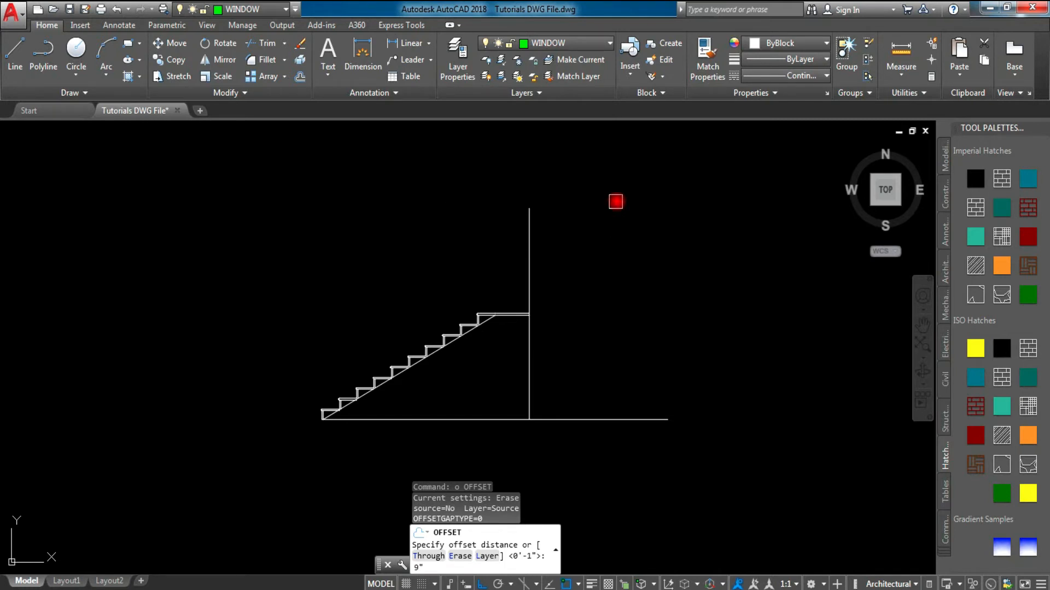
{"action": "key", "text": "Return"}
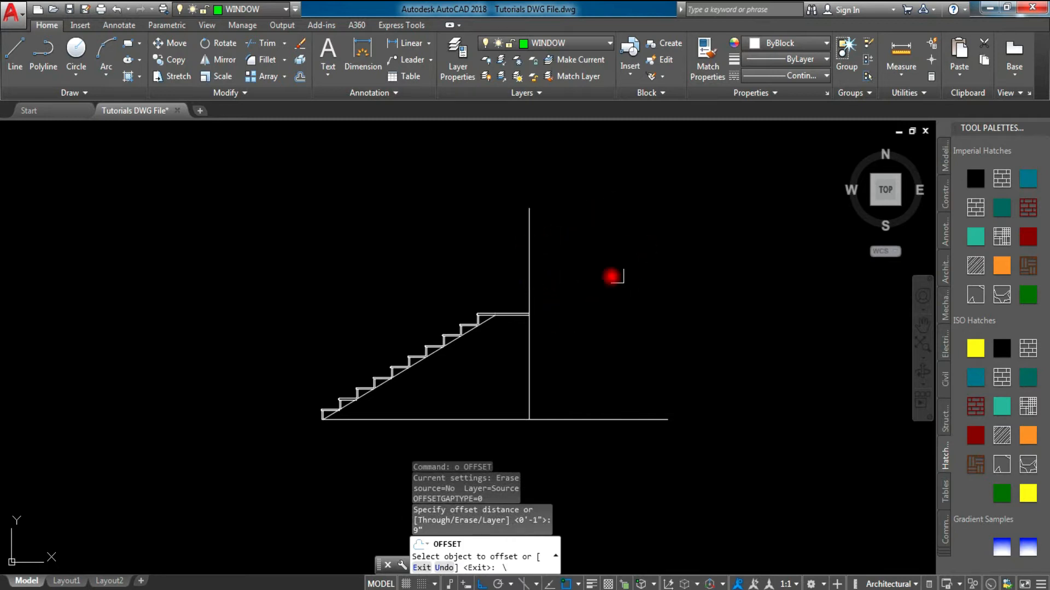
{"action": "scroll", "coordinate": [529, 277], "scroll_direction": "up", "scroll_amount": 3}
{"action": "key", "text": "Escape"}
Step: Offset both vertical wall lines 9" to the side away from the stairs
{"action": "scroll", "coordinate": [583, 294], "scroll_direction": "down", "scroll_amount": 3}
{"action": "middle_click_drag", "start_coordinate": [601, 320], "coordinate": [527, 316]}
{"action": "type", "text": "o"}
{"action": "key", "text": "Return"}
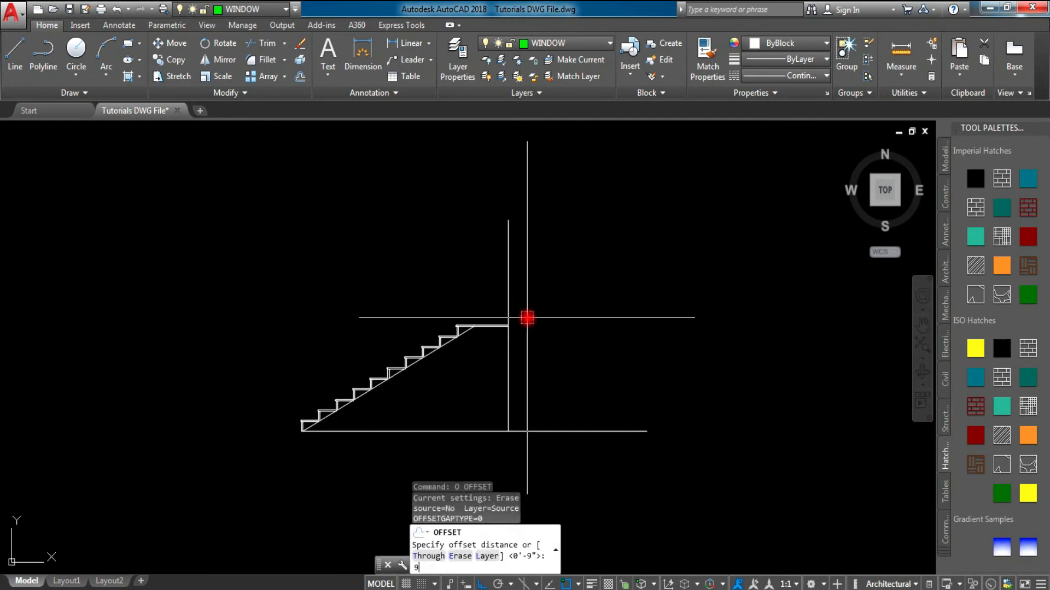
{"action": "type", "text": "9"}
{"action": "key", "text": "Return"}
{"action": "left_click", "coordinate": [503, 290]}
{"action": "left_click", "coordinate": [593, 287]}
{"action": "left_click", "coordinate": [508, 367]}
{"action": "left_click", "coordinate": [581, 365]}
{"action": "key", "text": "Escape"}
{"action": "key", "text": "Escape"}
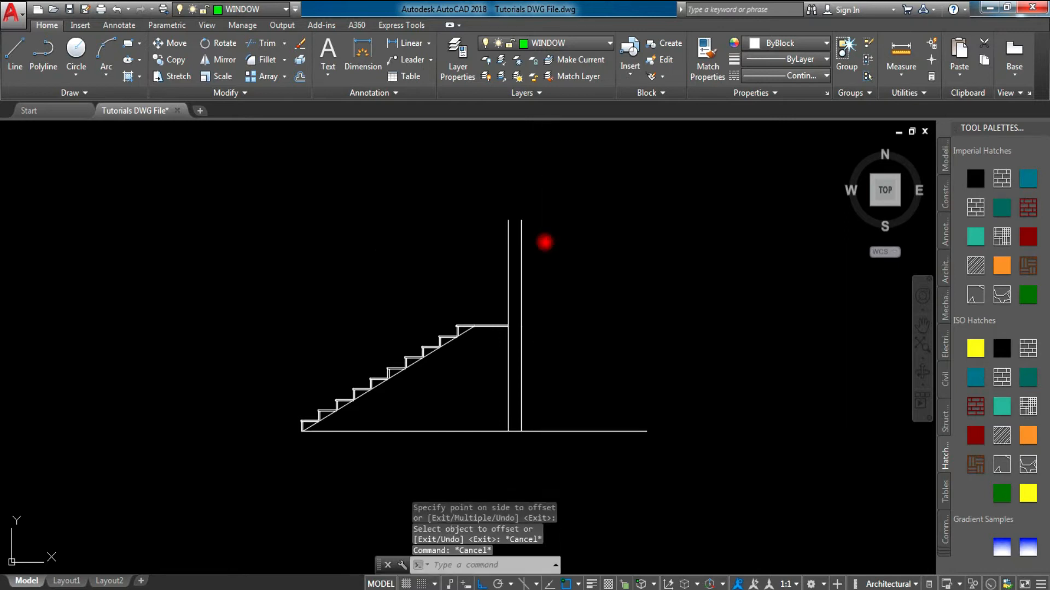
Step: Close the top of the wall with a short horizontal line between its two vertical faces
{"action": "middle_click_drag", "start_coordinate": [544, 243], "coordinate": [532, 284]}
{"action": "type", "text": "l"}
{"action": "key", "text": "Return"}
{"action": "scroll", "coordinate": [481, 269], "scroll_direction": "up", "scroll_amount": 2}
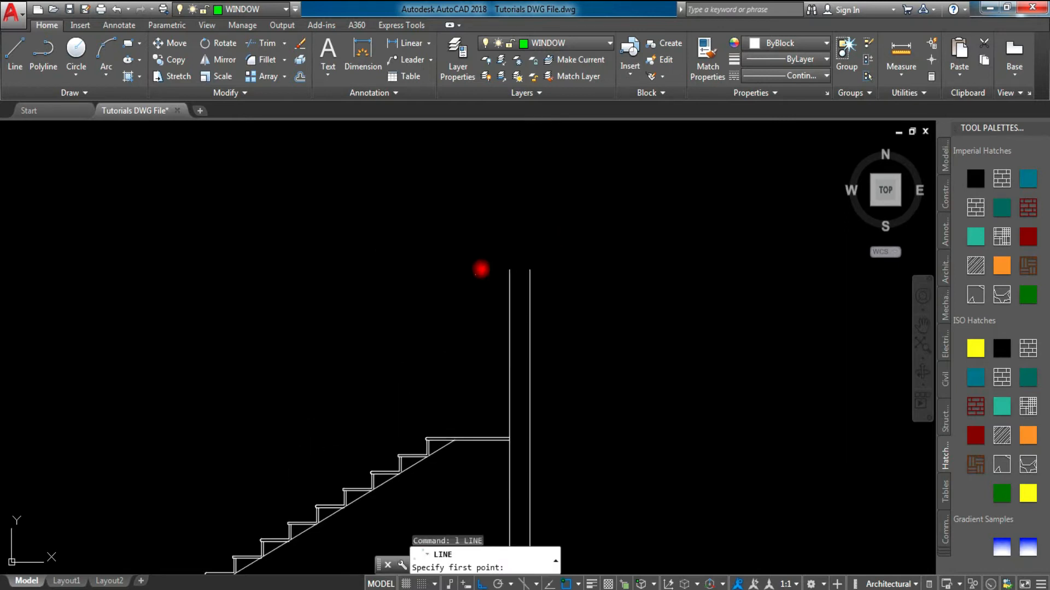
{"action": "left_click", "coordinate": [509, 270]}
{"action": "left_click", "coordinate": [535, 270]}
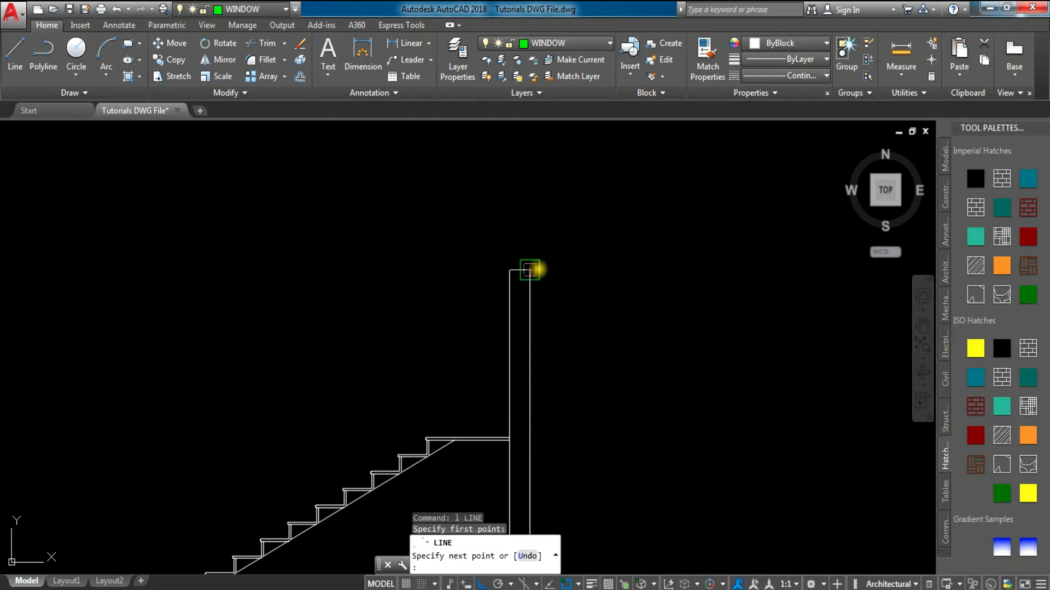
{"action": "key", "text": "Escape"}
Step: Try offsetting the sloping line 2" below the flight, and undo that offset
{"action": "scroll", "coordinate": [543, 283], "scroll_direction": "down", "scroll_amount": 4}
{"action": "middle_click_drag", "start_coordinate": [580, 311], "coordinate": [609, 286]}
{"action": "scroll", "coordinate": [572, 306], "scroll_direction": "up", "scroll_amount": 5}
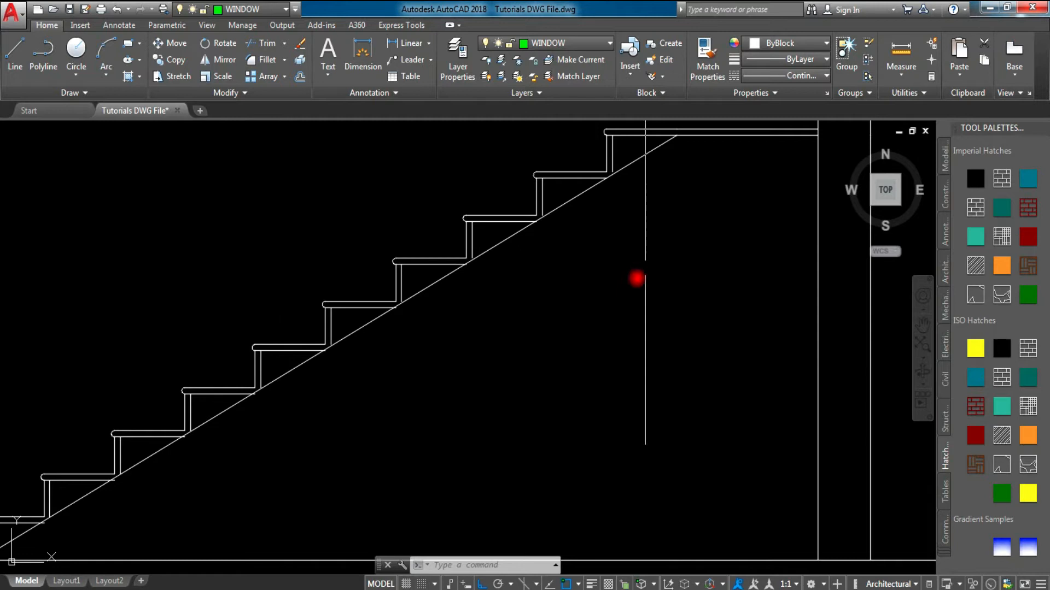
{"action": "scroll", "coordinate": [509, 301], "scroll_direction": "down", "scroll_amount": 4}
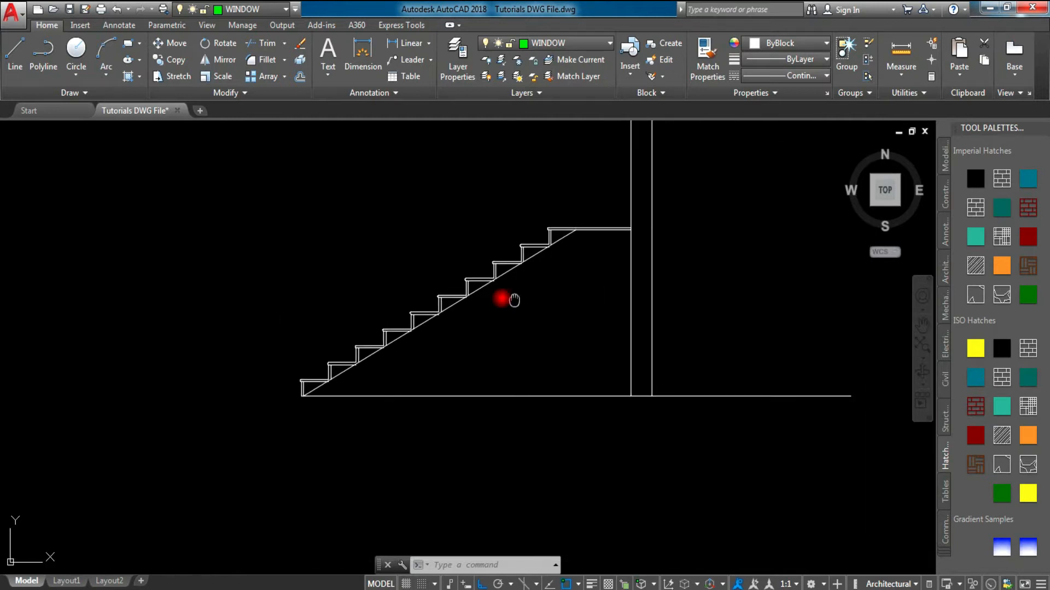
{"action": "middle_click_drag", "start_coordinate": [499, 297], "coordinate": [437, 302]}
{"action": "scroll", "coordinate": [429, 302], "scroll_direction": "up", "scroll_amount": 2}
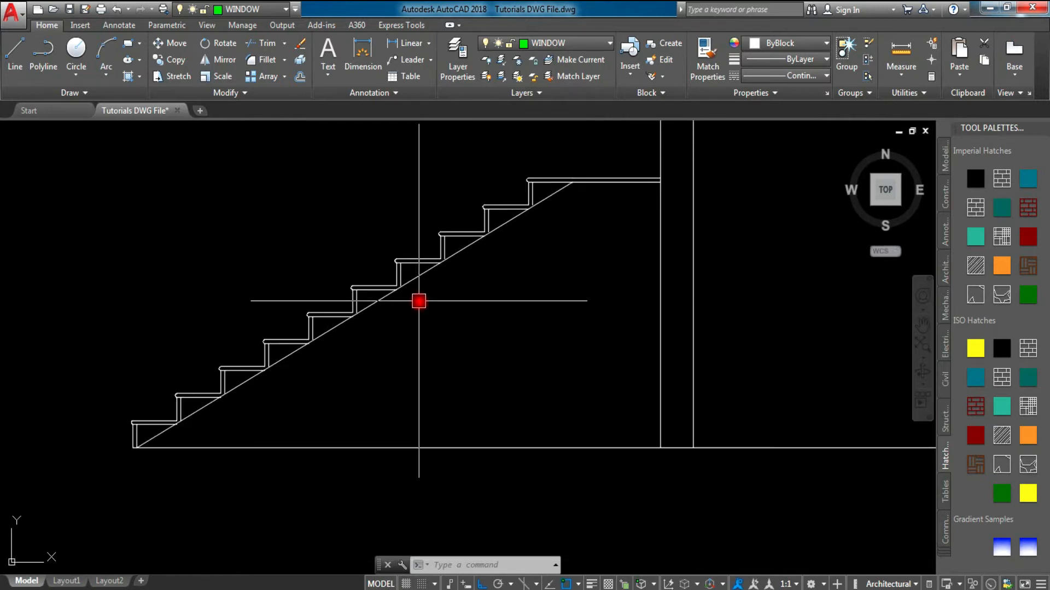
{"action": "type", "text": "O"}
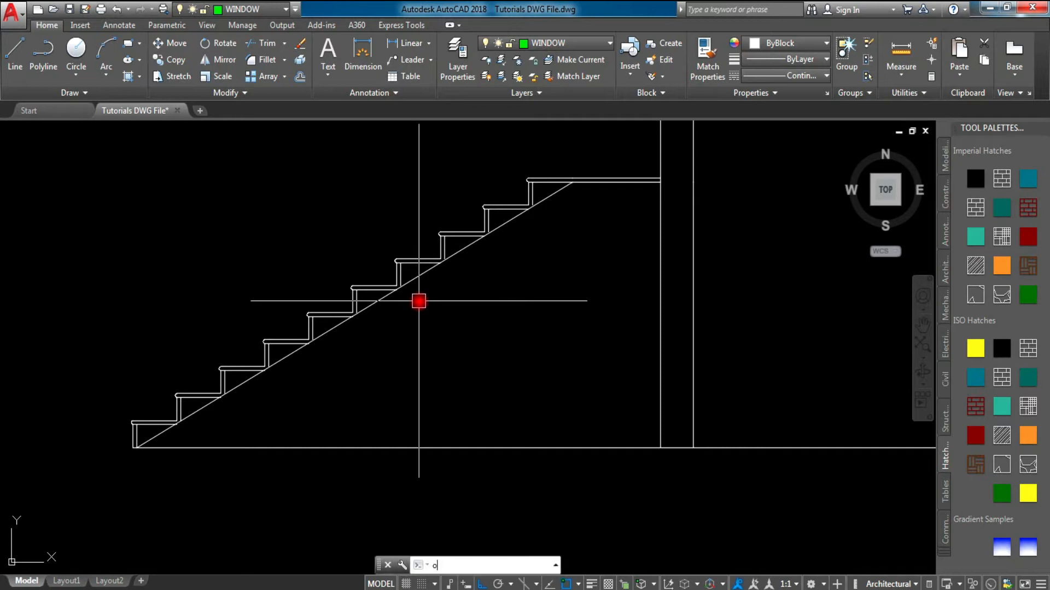
{"action": "key", "text": "Return"}
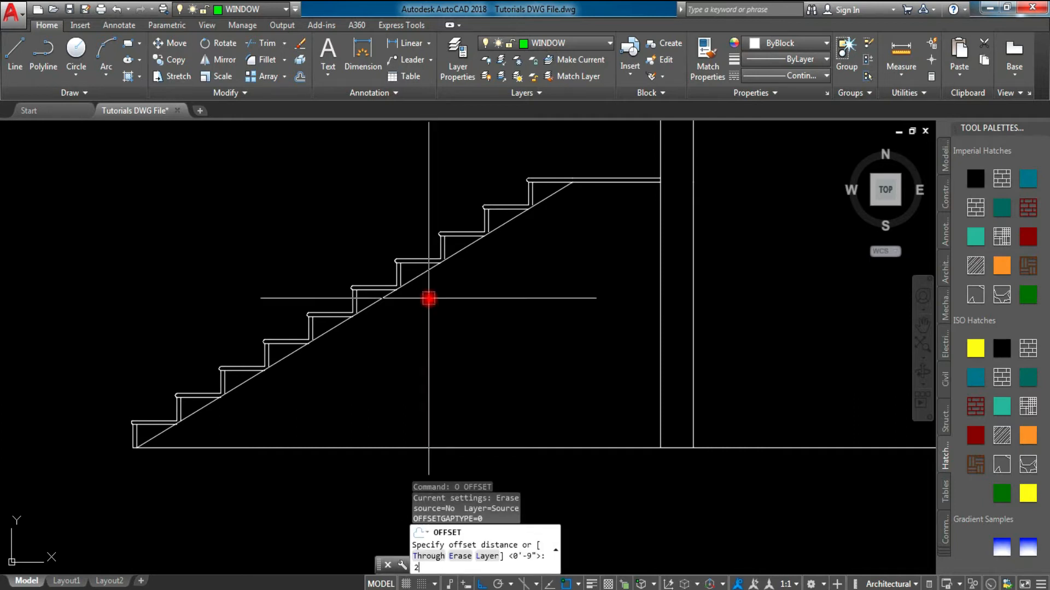
{"action": "type", "text": "2\""}
{"action": "key", "text": "Return"}
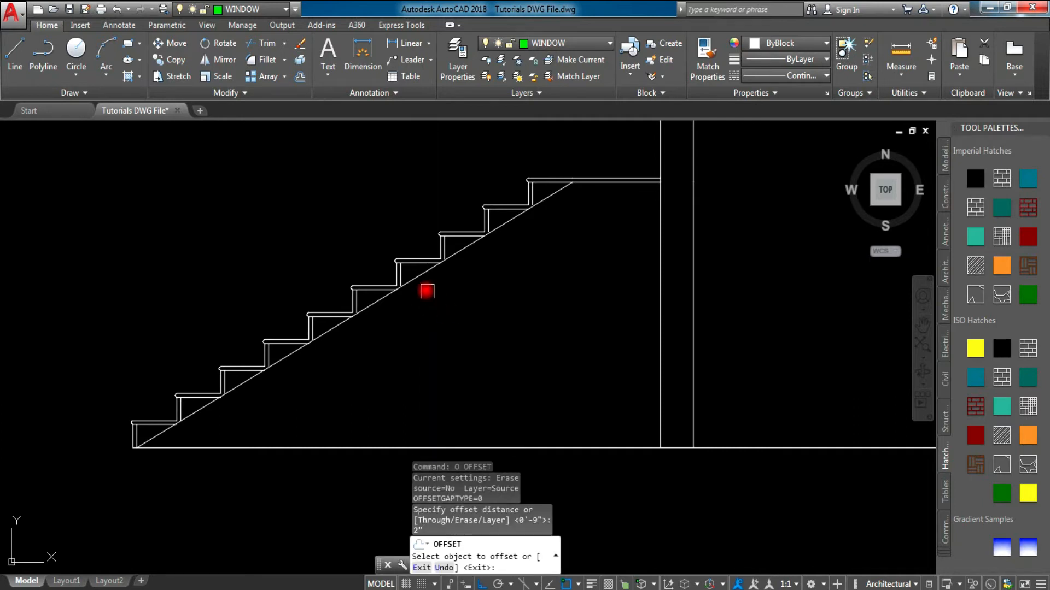
{"action": "left_click", "coordinate": [417, 277]}
{"action": "left_click", "coordinate": [461, 314]}
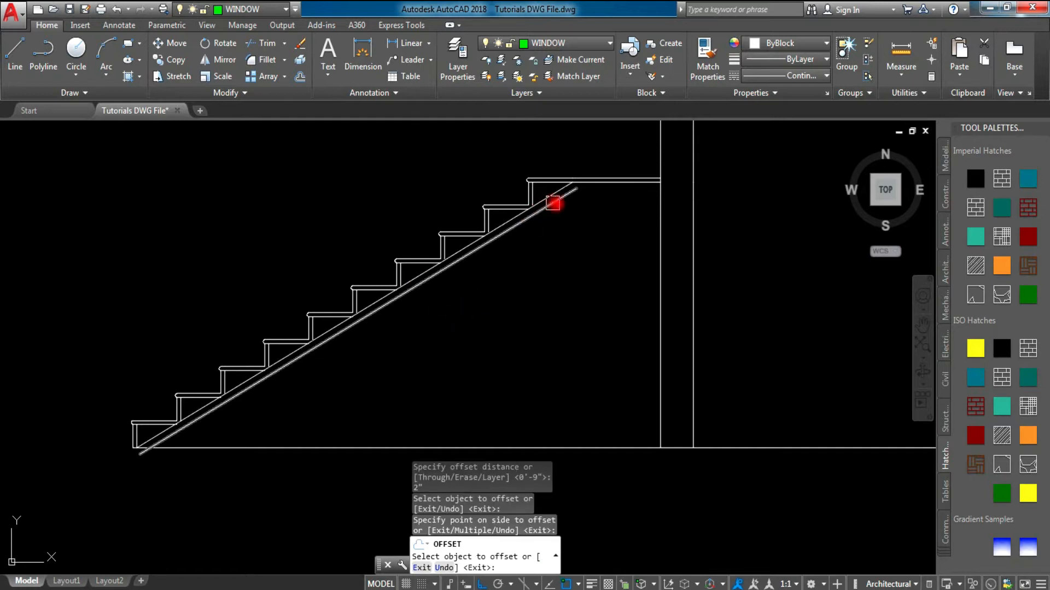
{"action": "key", "text": "ctrl+z"}
{"action": "key", "text": "Escape"}
{"action": "key", "text": "Escape"}
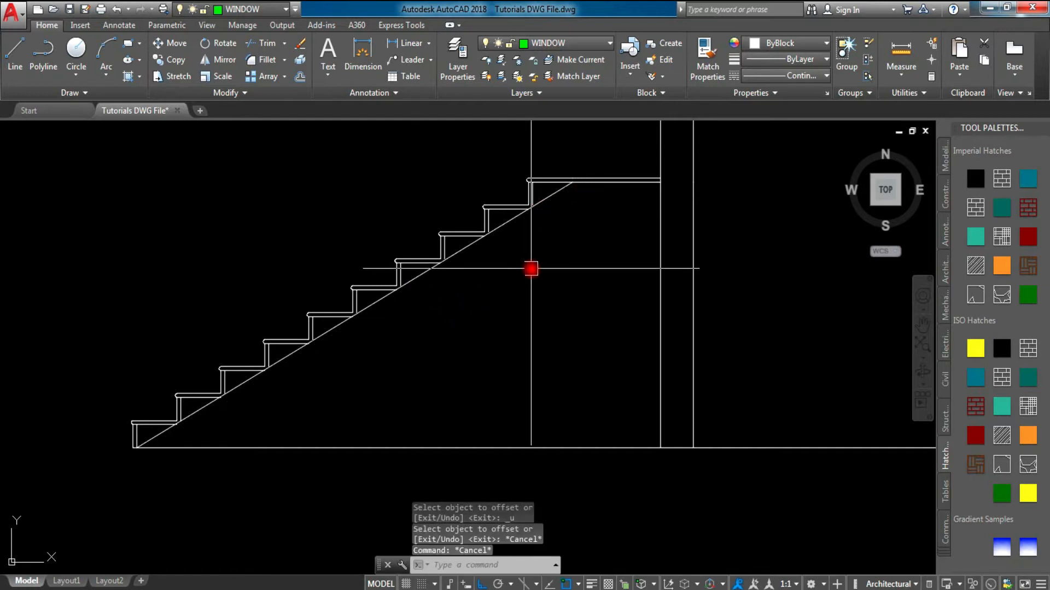
Step: Offset the sloping line and the landing's lower line 5" downward to form the slab's underside
{"action": "type", "text": "o"}
{"action": "key", "text": "Return"}
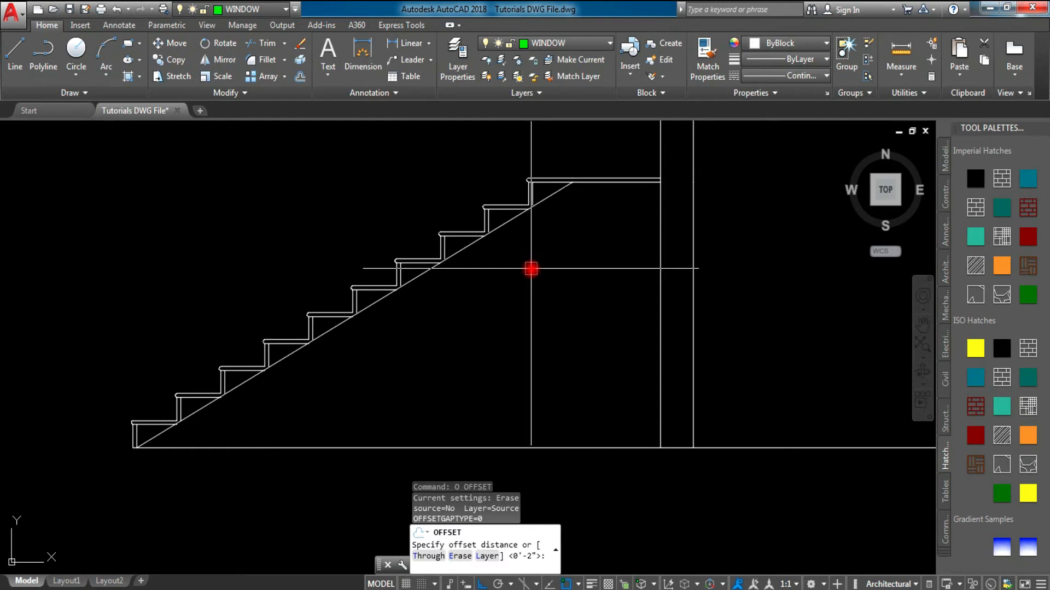
{"action": "type", "text": "5\""}
{"action": "key", "text": "Return"}
{"action": "left_click", "coordinate": [466, 250]}
{"action": "left_click", "coordinate": [509, 319]}
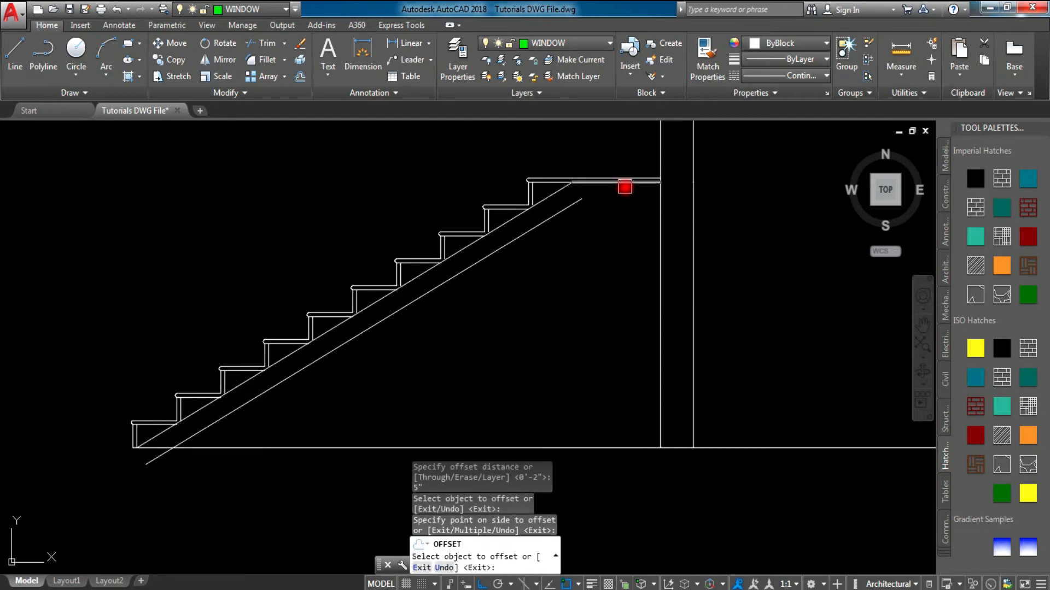
{"action": "left_click", "coordinate": [625, 187]}
{"action": "left_click", "coordinate": [609, 264]}
{"action": "mouse_move", "coordinate": [428, 234]}
{"action": "middle_mouse_down"}
{"action": "mouse_move", "coordinate": [453, 269]}
{"action": "mouse_move", "coordinate": [476, 248]}
{"action": "mouse_move", "coordinate": [417, 367]}
{"action": "mouse_move", "coordinate": [443, 352]}
{"action": "middle_mouse_up"}
{"action": "key", "text": "Escape"}
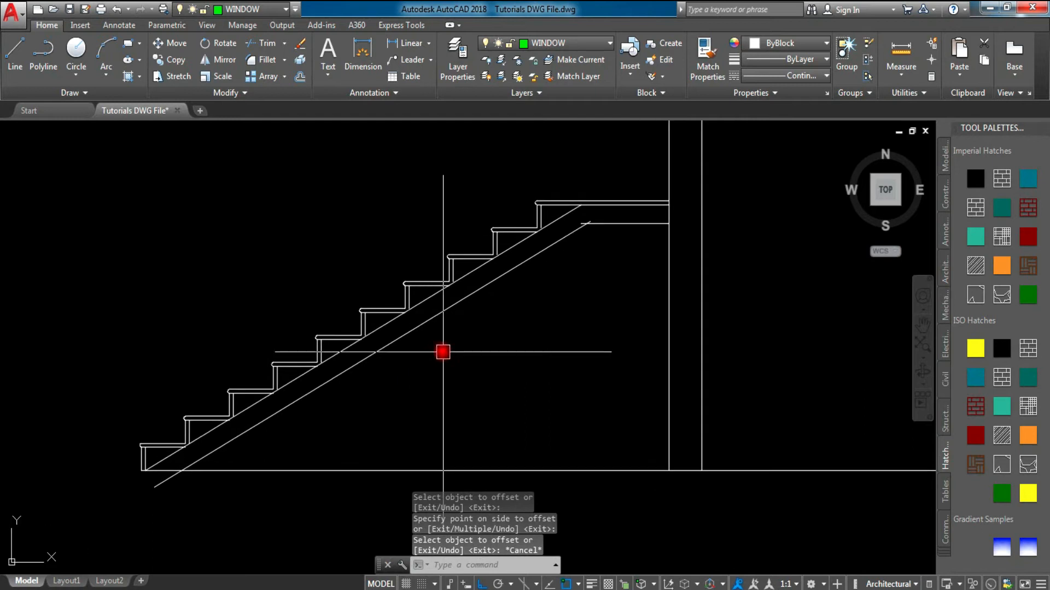
Step: Trim the overlapping ends where the slab's sloping underside meets the landing's underside, leaving a clean corner
{"action": "type", "text": "tr"}
{"action": "key", "text": "Return"}
{"action": "key", "text": "Return"}
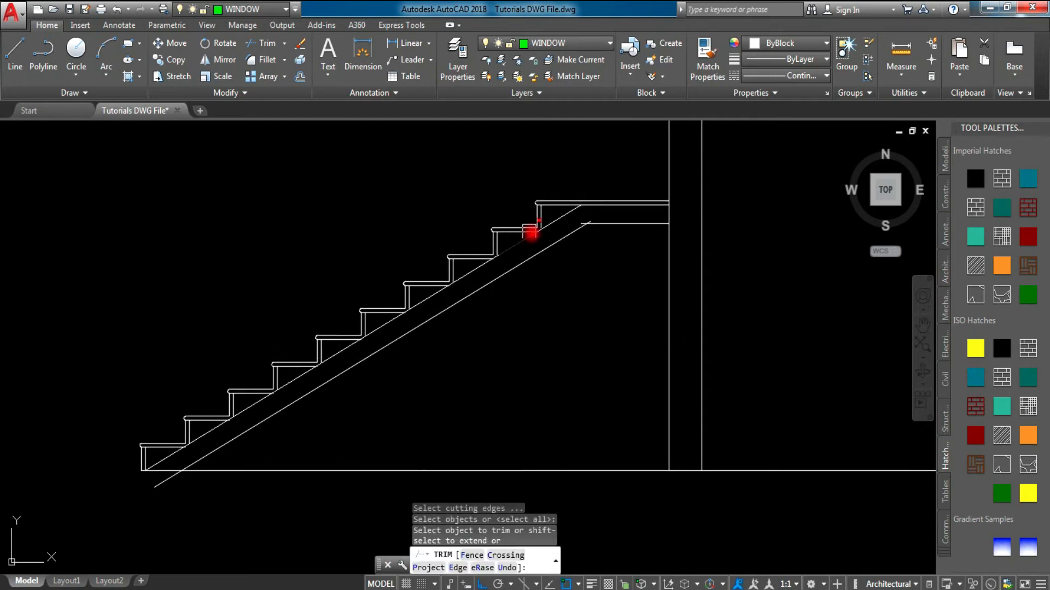
{"action": "scroll", "coordinate": [639, 188], "scroll_direction": "up", "scroll_amount": 3}
{"action": "scroll", "coordinate": [576, 197], "scroll_direction": "up", "scroll_amount": 2}
{"action": "left_click", "coordinate": [592, 239]}
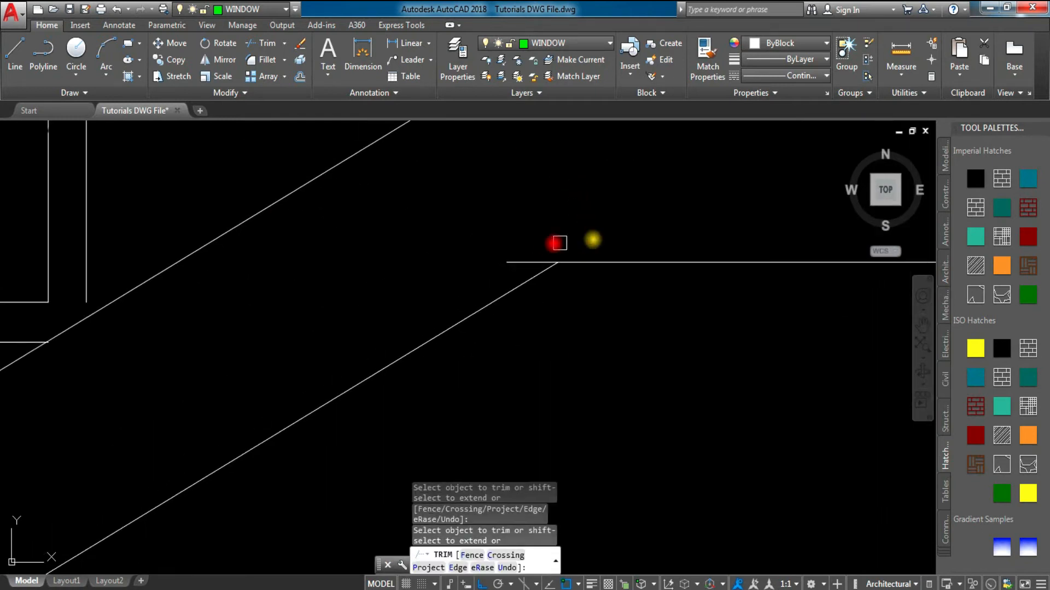
{"action": "scroll", "coordinate": [533, 260], "scroll_direction": "down", "scroll_amount": 4}
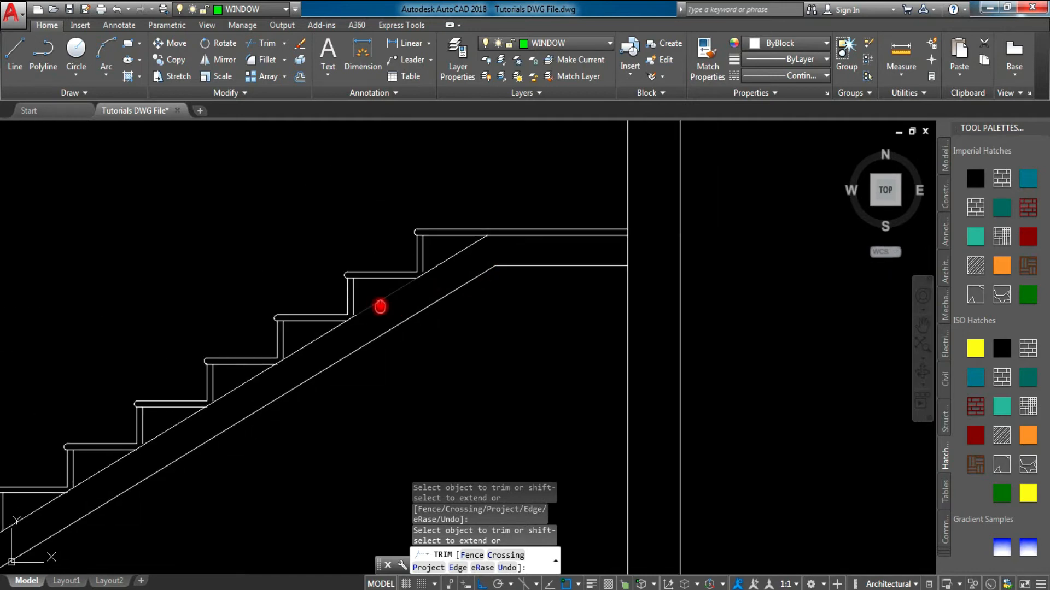
Step: Trim the lower end of the slab's sloping underside where it passes below the ground line
{"action": "scroll", "coordinate": [492, 250], "scroll_direction": "up", "scroll_amount": 4}
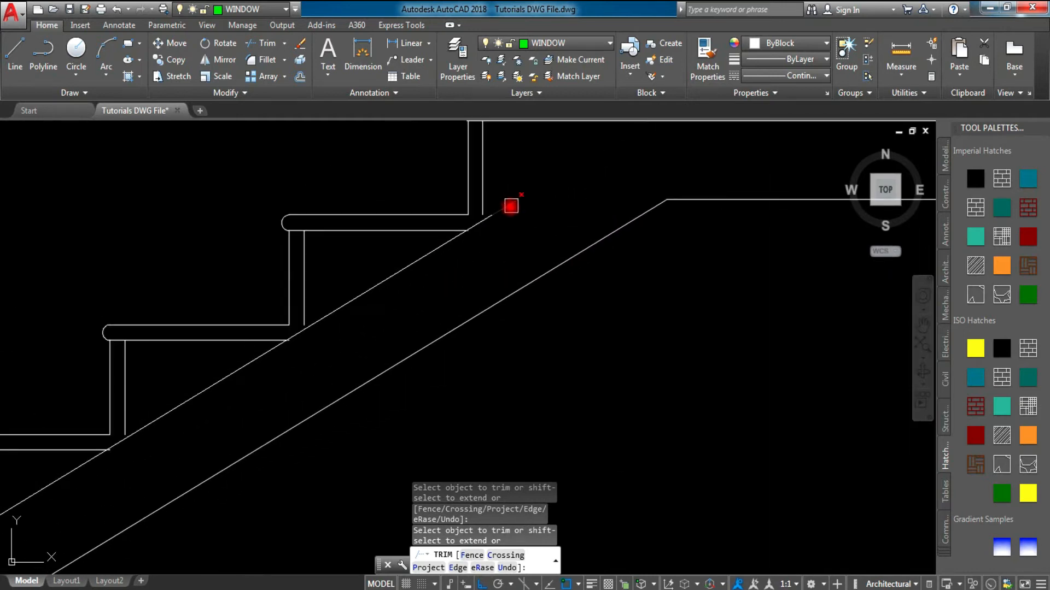
{"action": "scroll", "coordinate": [500, 211], "scroll_direction": "down", "scroll_amount": 4}
{"action": "scroll", "coordinate": [236, 401], "scroll_direction": "up", "scroll_amount": 3}
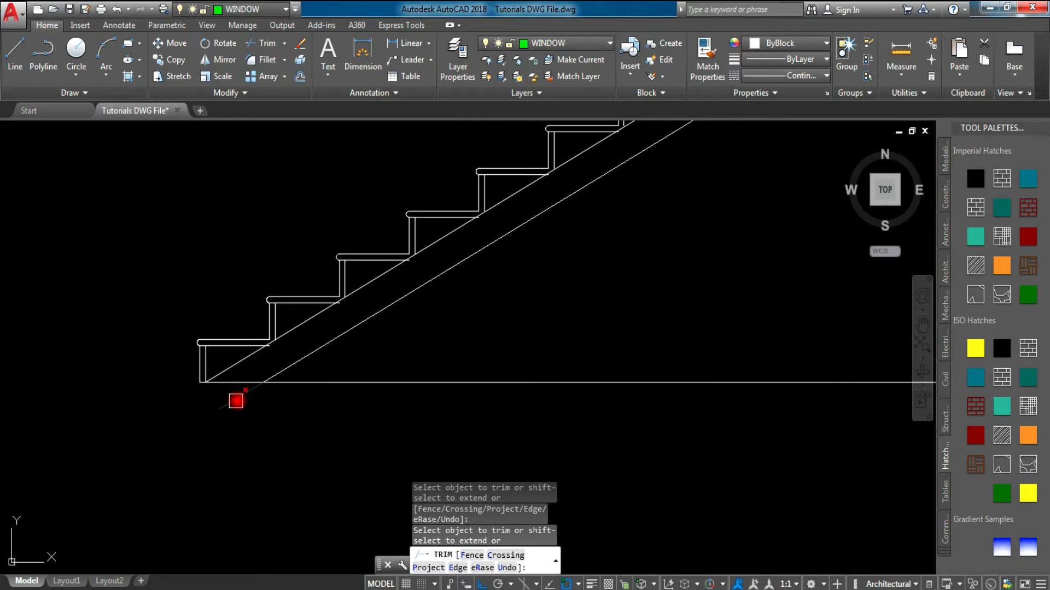
Step: Trim the tread undersides of the lower steps where they run past the flight's upper sloping line
{"action": "scroll", "coordinate": [269, 348], "scroll_direction": "up", "scroll_amount": 3}
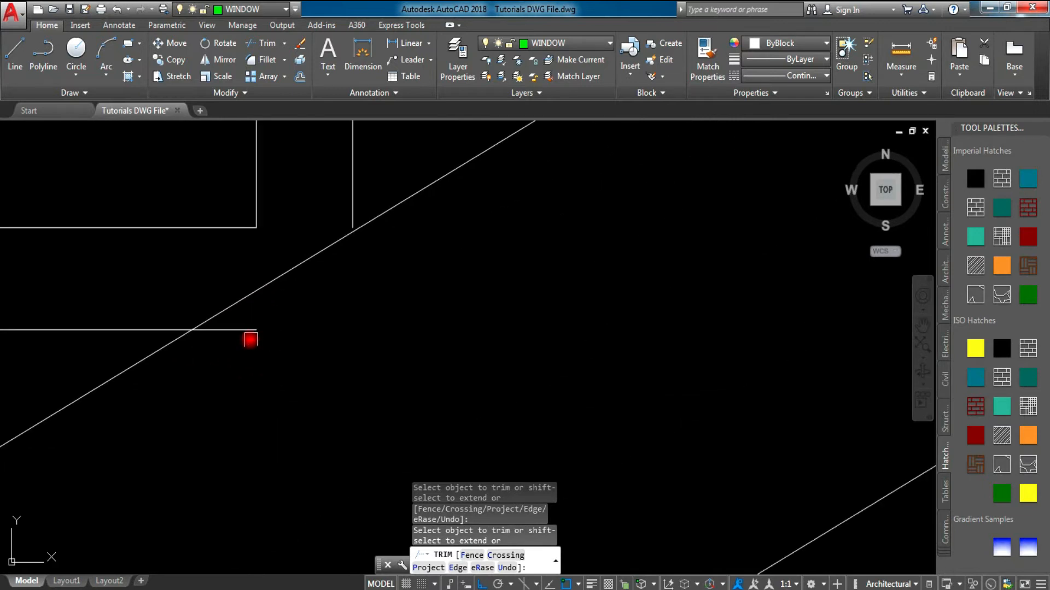
{"action": "scroll", "coordinate": [241, 334], "scroll_direction": "down", "scroll_amount": 4}
{"action": "scroll", "coordinate": [432, 227], "scroll_direction": "up", "scroll_amount": 3}
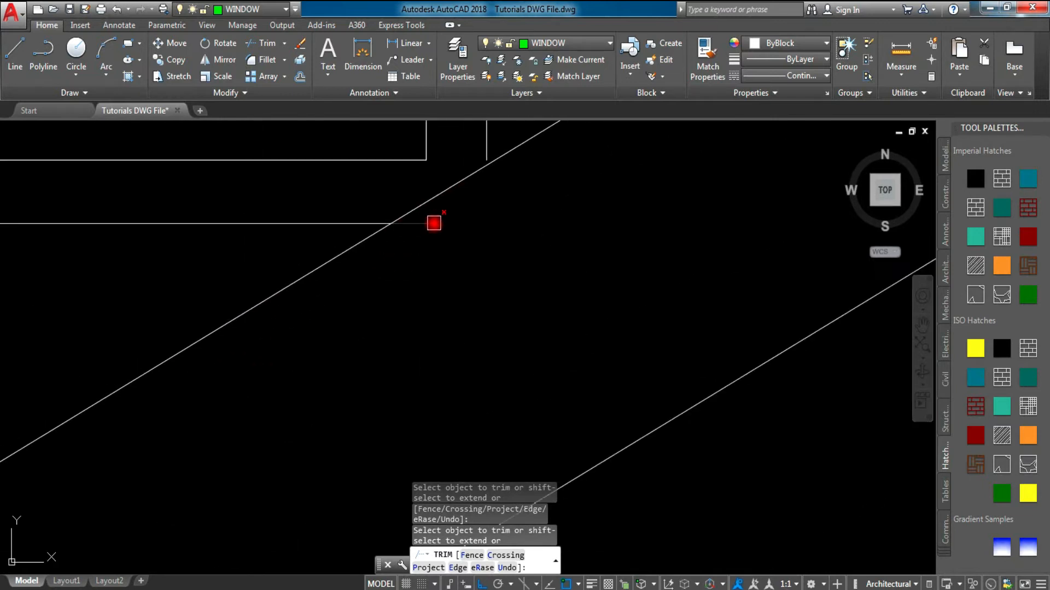
{"action": "scroll", "coordinate": [428, 227], "scroll_direction": "down", "scroll_amount": 4}
{"action": "scroll", "coordinate": [394, 368], "scroll_direction": "up", "scroll_amount": 1}
{"action": "scroll", "coordinate": [527, 275], "scroll_direction": "up", "scroll_amount": 3}
{"action": "left_click", "coordinate": [562, 257]}
{"action": "scroll", "coordinate": [621, 272], "scroll_direction": "down", "scroll_amount": 4}
{"action": "scroll", "coordinate": [558, 312], "scroll_direction": "up", "scroll_amount": 1}
{"action": "scroll", "coordinate": [557, 312], "scroll_direction": "up", "scroll_amount": 4}
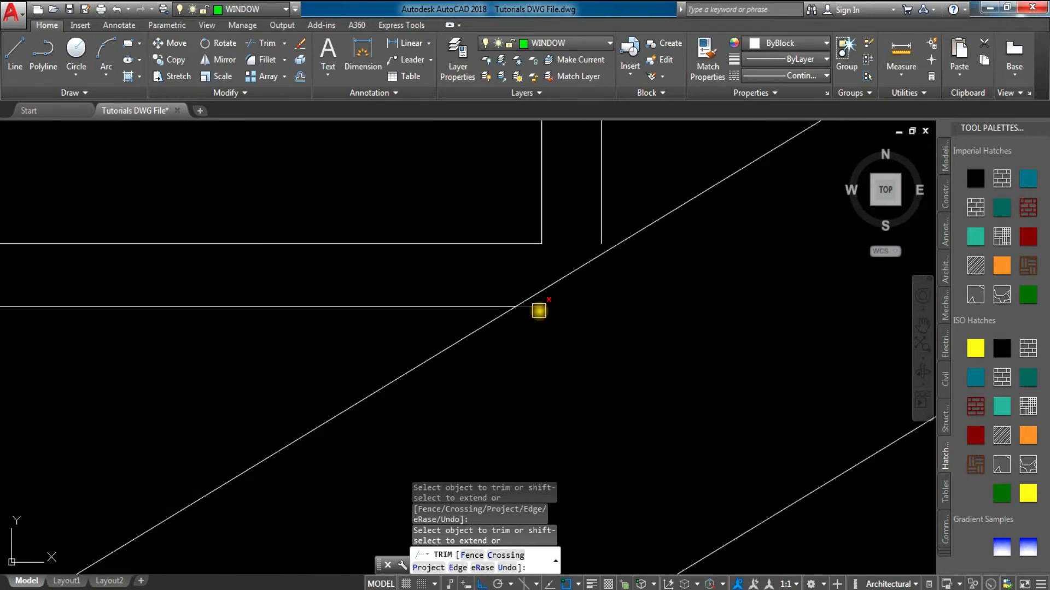
{"action": "scroll", "coordinate": [539, 306], "scroll_direction": "down", "scroll_amount": 4}
{"action": "scroll", "coordinate": [425, 355], "scroll_direction": "down", "scroll_amount": 2}
{"action": "scroll", "coordinate": [565, 279], "scroll_direction": "up", "scroll_amount": 4}
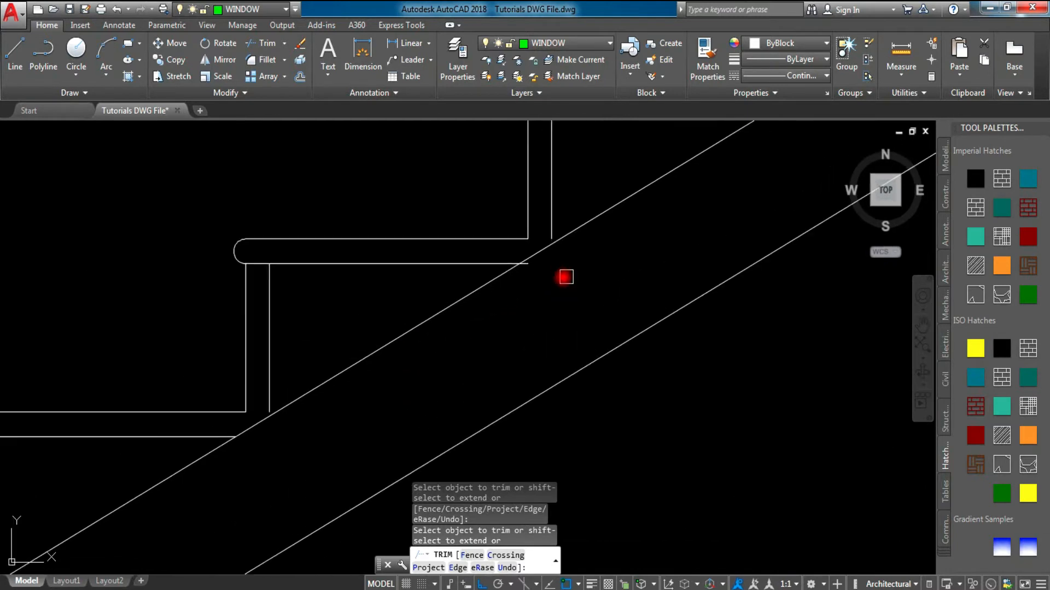
{"action": "left_click", "coordinate": [485, 244]}
Step: Trim the remaining tread overhangs beyond the sloping line on the upper steps, up to the step below the landing
{"action": "scroll", "coordinate": [510, 269], "scroll_direction": "down", "scroll_amount": 4}
{"action": "middle_click_drag", "start_coordinate": [565, 262], "coordinate": [486, 301]}
{"action": "scroll", "coordinate": [506, 276], "scroll_direction": "down", "scroll_amount": 3}
{"action": "scroll", "coordinate": [424, 314], "scroll_direction": "up", "scroll_amount": 6}
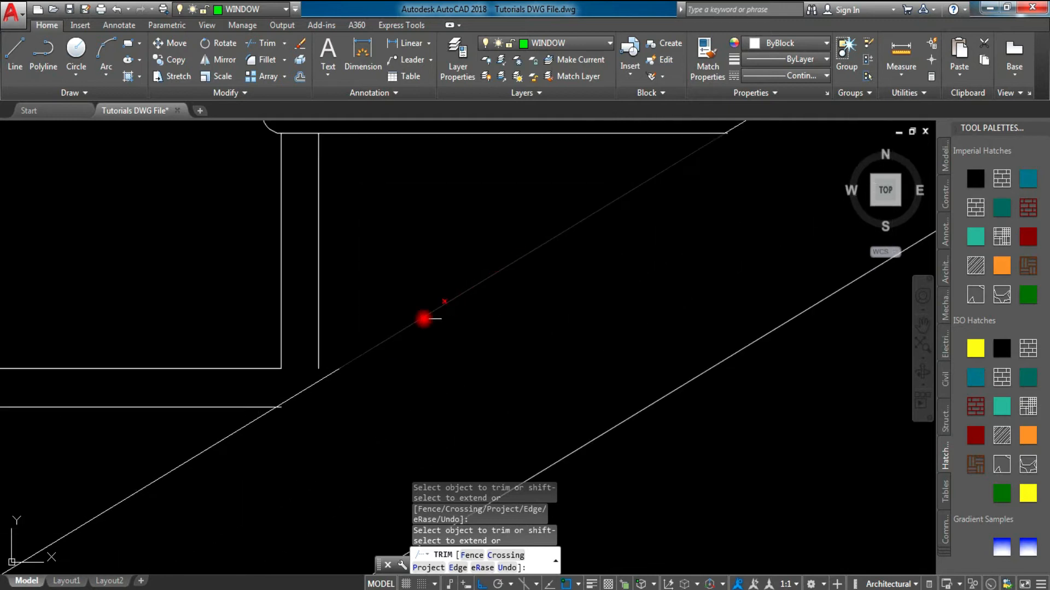
{"action": "scroll", "coordinate": [442, 335], "scroll_direction": "up", "scroll_amount": 4}
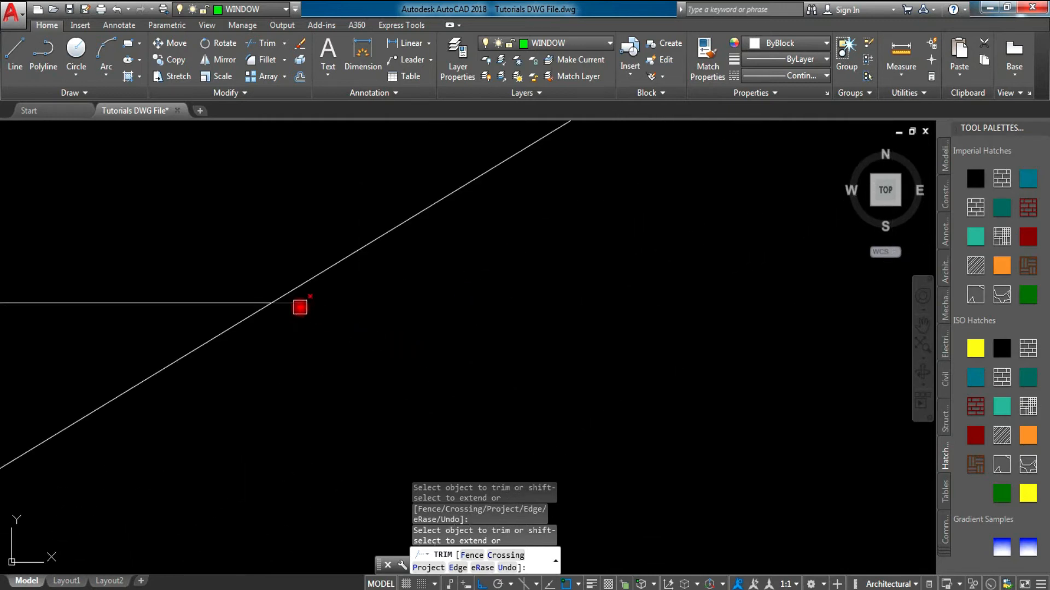
{"action": "scroll", "coordinate": [386, 307], "scroll_direction": "down", "scroll_amount": 6}
{"action": "scroll", "coordinate": [514, 313], "scroll_direction": "down", "scroll_amount": 4}
{"action": "middle_click_drag", "start_coordinate": [575, 296], "coordinate": [371, 398]}
{"action": "scroll", "coordinate": [545, 232], "scroll_direction": "up", "scroll_amount": 2}
{"action": "scroll", "coordinate": [541, 230], "scroll_direction": "up", "scroll_amount": 4}
{"action": "scroll", "coordinate": [489, 286], "scroll_direction": "up", "scroll_amount": 6}
{"action": "left_click", "coordinate": [548, 219]}
{"action": "scroll", "coordinate": [535, 268], "scroll_direction": "down", "scroll_amount": 4}
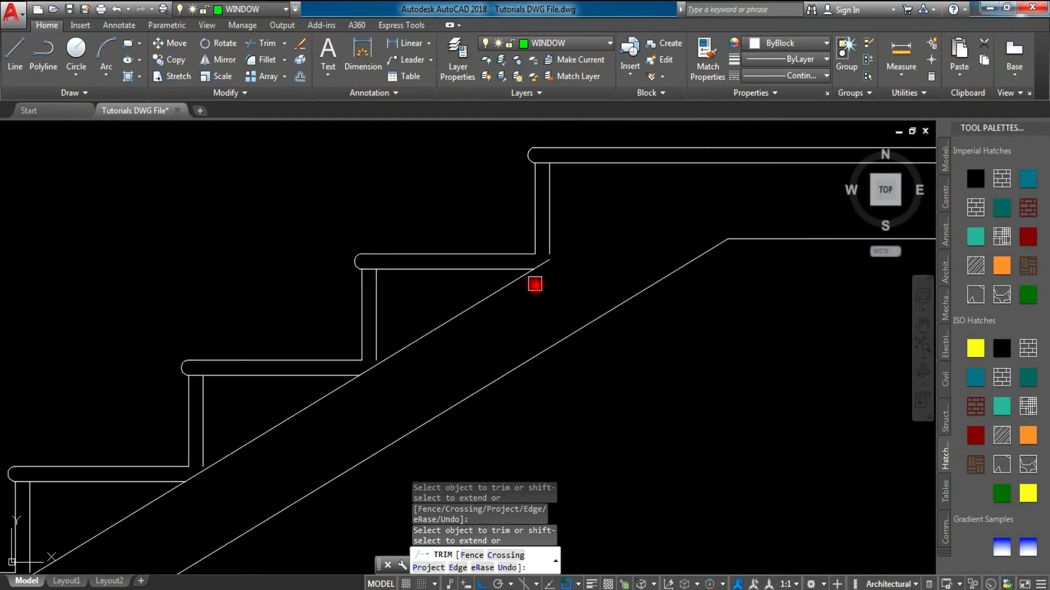
{"action": "scroll", "coordinate": [604, 301], "scroll_direction": "down", "scroll_amount": 6}
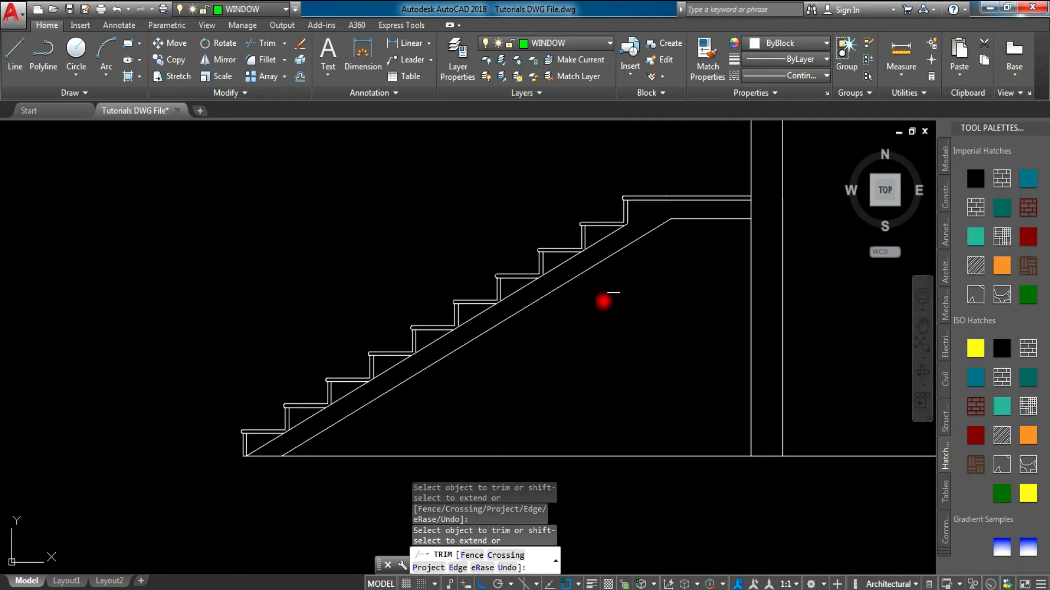
{"action": "key", "text": "Escape"}
{"action": "key", "text": "Escape"}
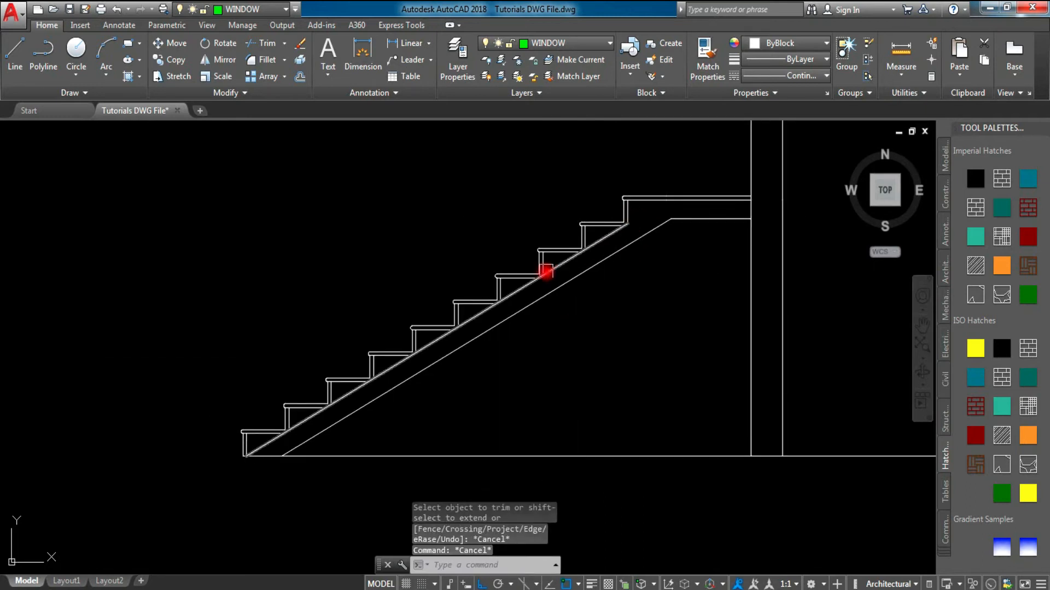
Step: Extend the inner riser lines of the lower steps down to the flight's upper sloping line
{"action": "scroll", "coordinate": [469, 317], "scroll_direction": "down", "scroll_amount": 2}
{"action": "scroll", "coordinate": [539, 333], "scroll_direction": "up", "scroll_amount": 4}
{"action": "scroll", "coordinate": [563, 356], "scroll_direction": "down", "scroll_amount": 6}
{"action": "scroll", "coordinate": [544, 344], "scroll_direction": "up", "scroll_amount": 6}
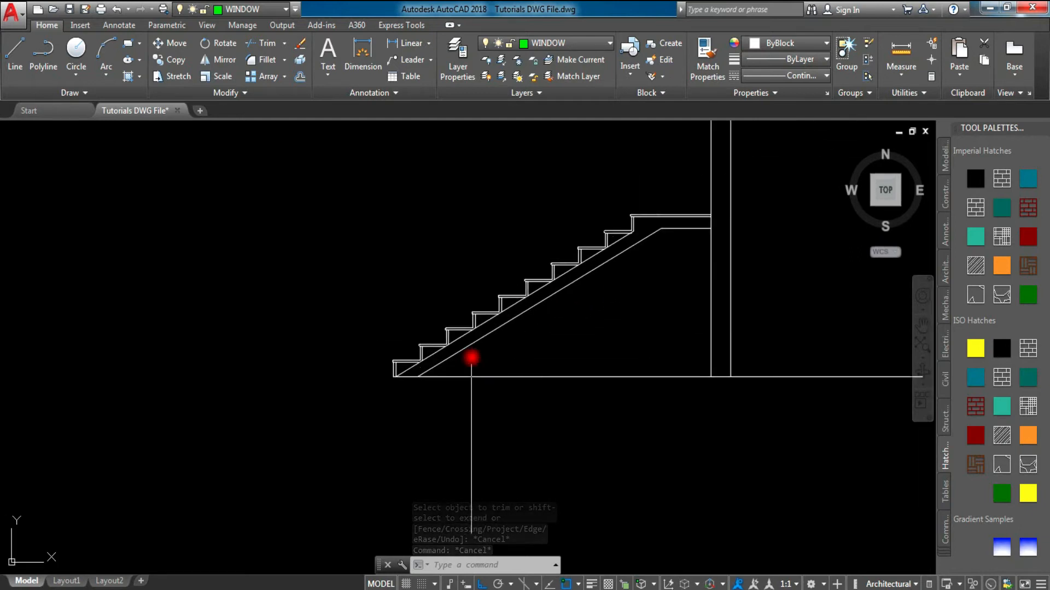
{"action": "scroll", "coordinate": [368, 356], "scroll_direction": "up", "scroll_amount": 6}
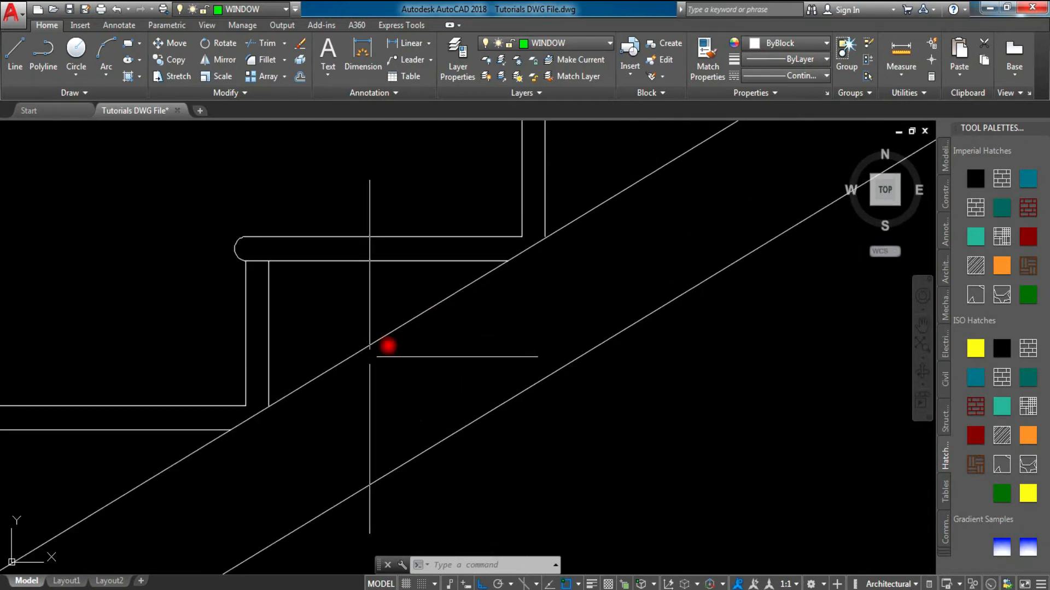
{"action": "scroll", "coordinate": [229, 384], "scroll_direction": "up", "scroll_amount": 5}
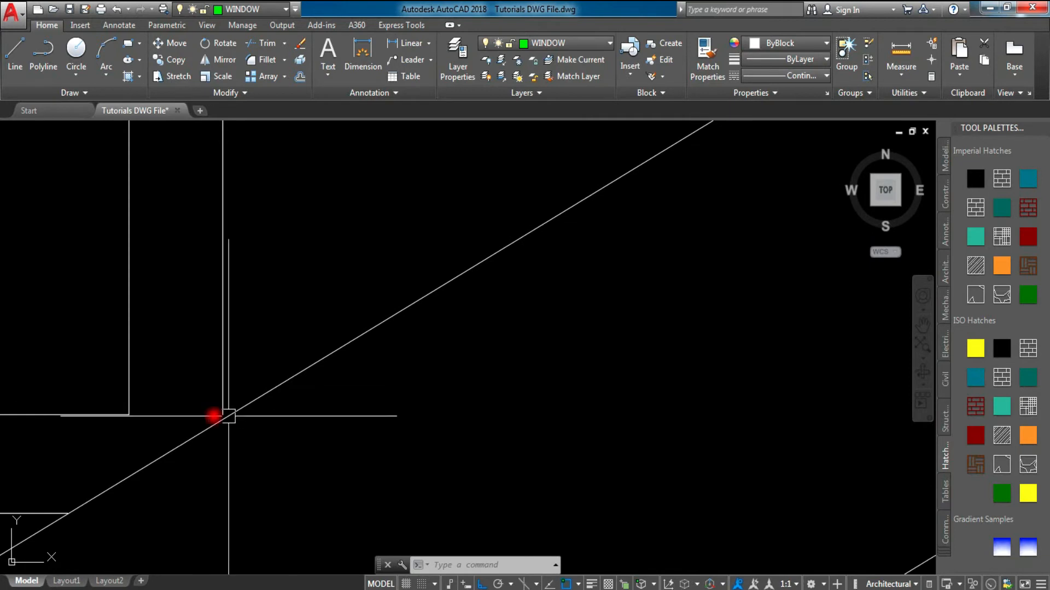
{"action": "middle_click_drag", "start_coordinate": [296, 362], "coordinate": [366, 316]}
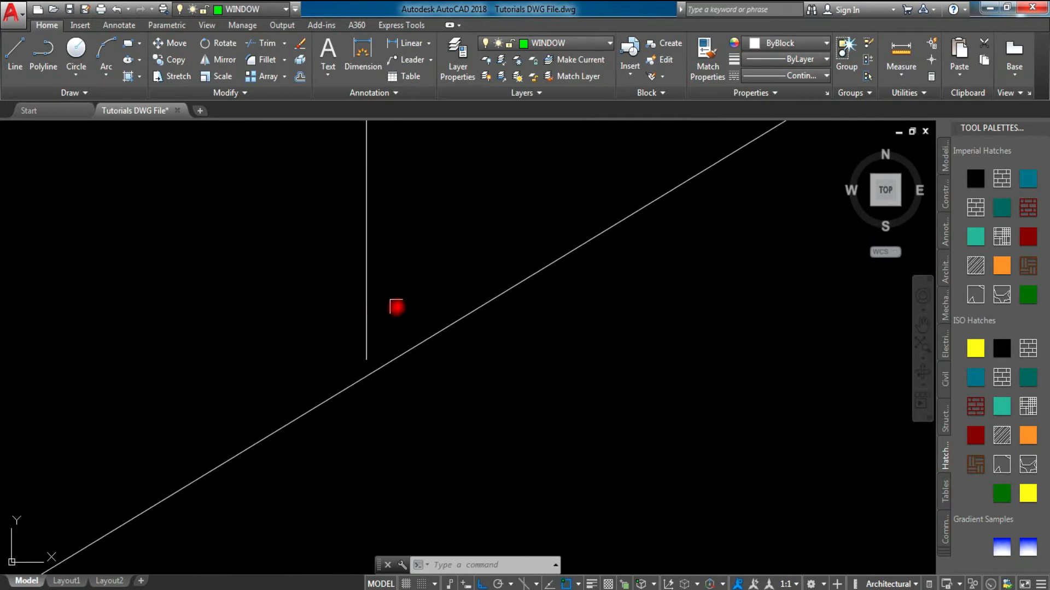
{"action": "key", "text": "Escape"}
{"action": "key", "text": "Escape"}
{"action": "key", "text": "Escape"}
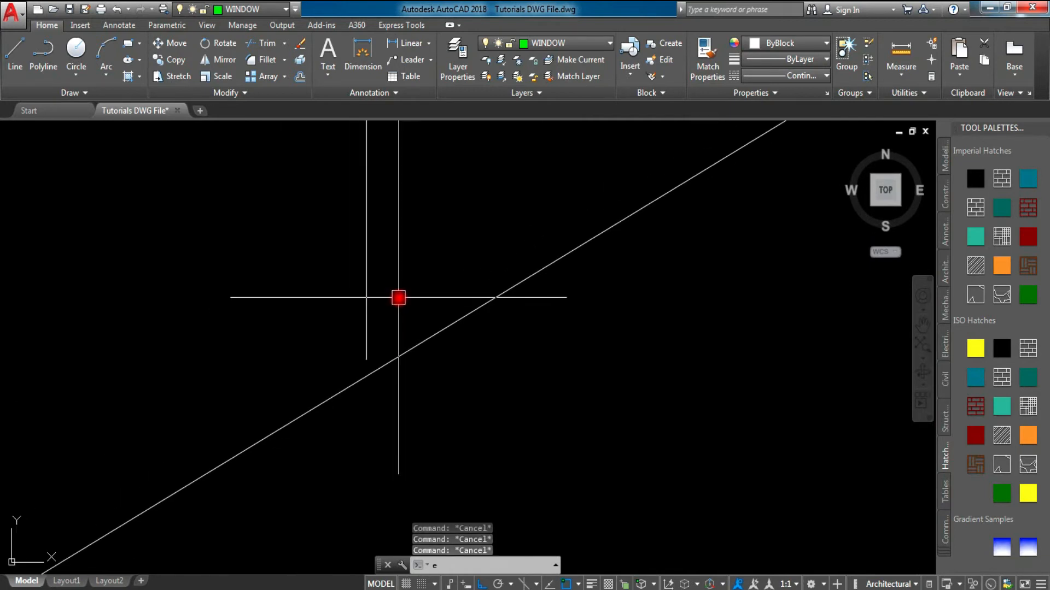
{"action": "type", "text": "ex"}
{"action": "key", "text": "Return"}
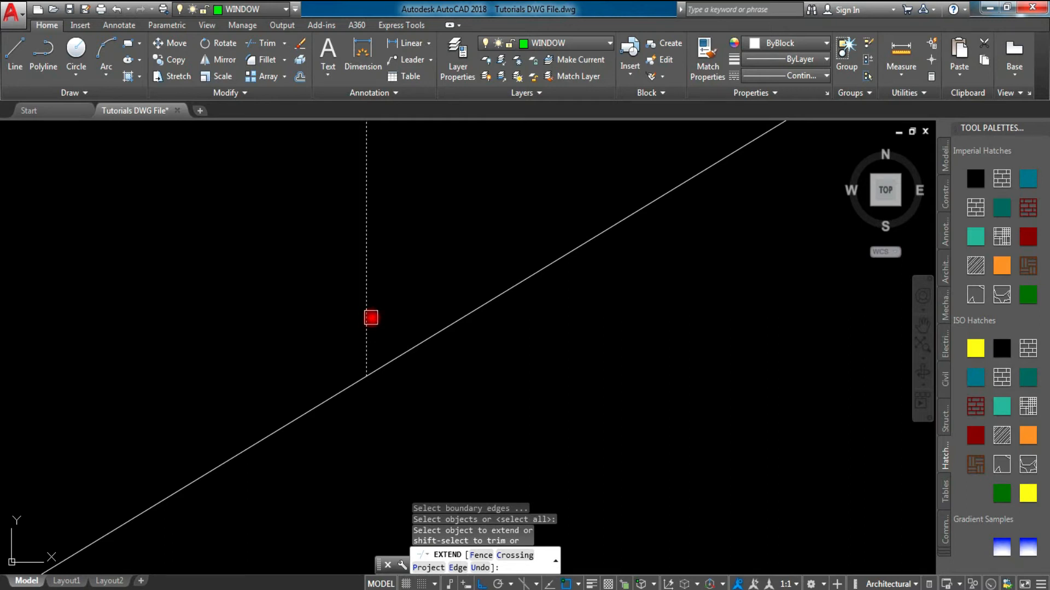
{"action": "left_click", "coordinate": [370, 320]}
{"action": "scroll", "coordinate": [511, 300], "scroll_direction": "down", "scroll_amount": 5}
{"action": "scroll", "coordinate": [358, 415], "scroll_direction": "up", "scroll_amount": 8}
{"action": "left_click", "coordinate": [645, 328]}
{"action": "scroll", "coordinate": [654, 371], "scroll_direction": "down", "scroll_amount": 6}
{"action": "middle_click_drag", "start_coordinate": [704, 377], "coordinate": [339, 398]}
{"action": "scroll", "coordinate": [431, 353], "scroll_direction": "down", "scroll_amount": 4}
Step: Extend the inner riser lines of the middle steps down to meet the sloping line
{"action": "middle_click_drag", "start_coordinate": [503, 323], "coordinate": [300, 510]}
{"action": "scroll", "coordinate": [498, 327], "scroll_direction": "down", "scroll_amount": 3}
{"action": "scroll", "coordinate": [432, 306], "scroll_direction": "up", "scroll_amount": 6}
{"action": "left_click", "coordinate": [429, 290]}
{"action": "scroll", "coordinate": [481, 334], "scroll_direction": "down", "scroll_amount": 4}
{"action": "scroll", "coordinate": [481, 328], "scroll_direction": "up", "scroll_amount": 4}
{"action": "double_click", "coordinate": [462, 346]}
{"action": "scroll", "coordinate": [517, 372], "scroll_direction": "down", "scroll_amount": 4}
{"action": "middle_click_drag", "start_coordinate": [590, 357], "coordinate": [315, 470]}
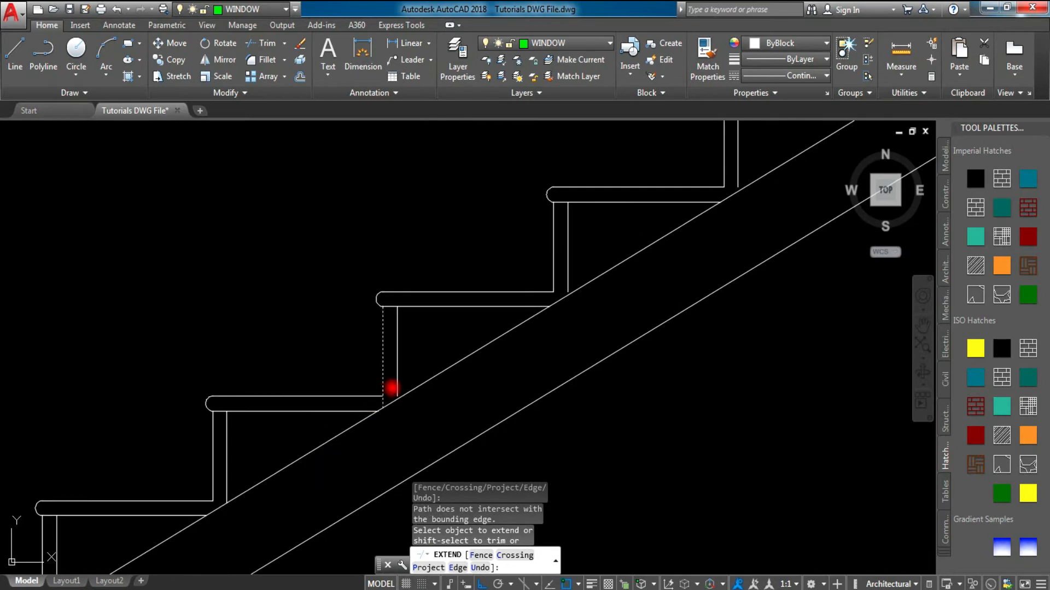
{"action": "scroll", "coordinate": [391, 388], "scroll_direction": "up", "scroll_amount": 4}
{"action": "left_click", "coordinate": [398, 392]}
{"action": "scroll", "coordinate": [500, 407], "scroll_direction": "down", "scroll_amount": 4}
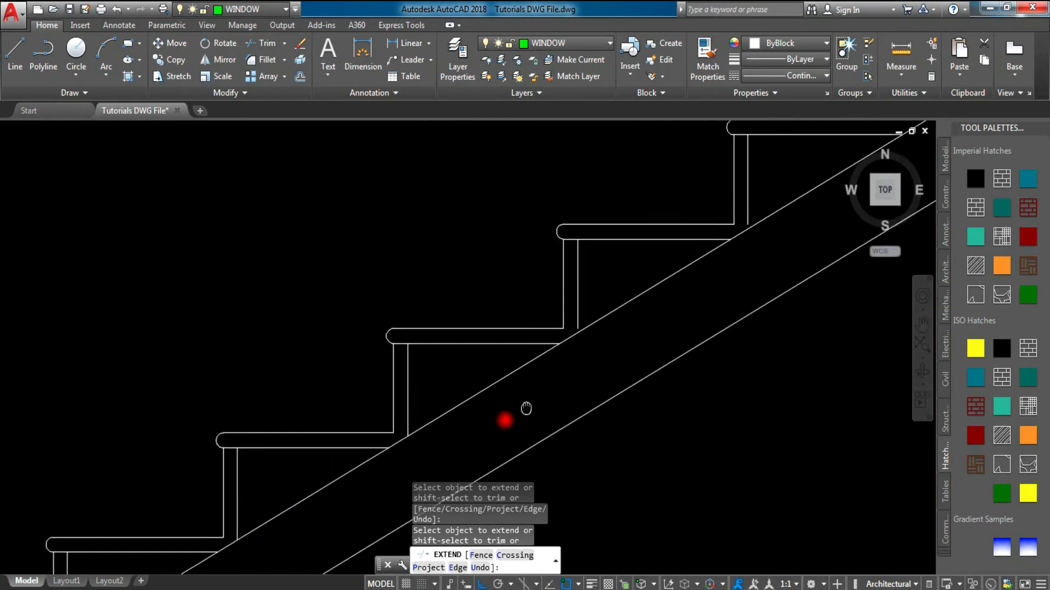
Step: Extend the inner riser lines of the upper steps to the sloping line, finishing just below the landing
{"action": "scroll", "coordinate": [476, 383], "scroll_direction": "up", "scroll_amount": 5}
{"action": "left_click", "coordinate": [540, 378]}
{"action": "scroll", "coordinate": [612, 370], "scroll_direction": "down", "scroll_amount": 4}
{"action": "scroll", "coordinate": [544, 363], "scroll_direction": "up", "scroll_amount": 5}
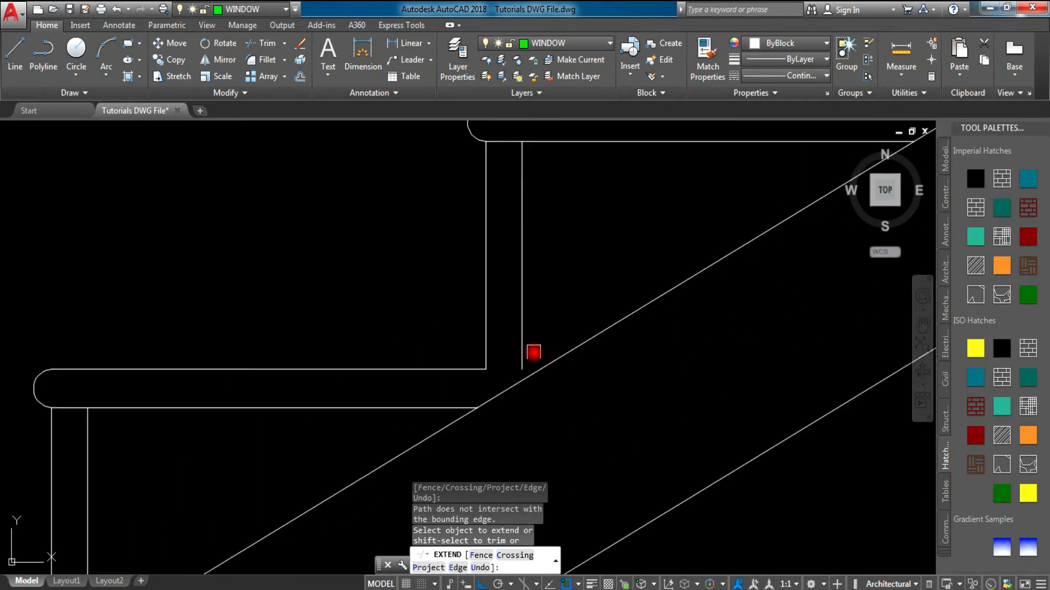
{"action": "left_click", "coordinate": [526, 349]}
{"action": "scroll", "coordinate": [618, 368], "scroll_direction": "down", "scroll_amount": 4}
{"action": "scroll", "coordinate": [387, 434], "scroll_direction": "up", "scroll_amount": 5}
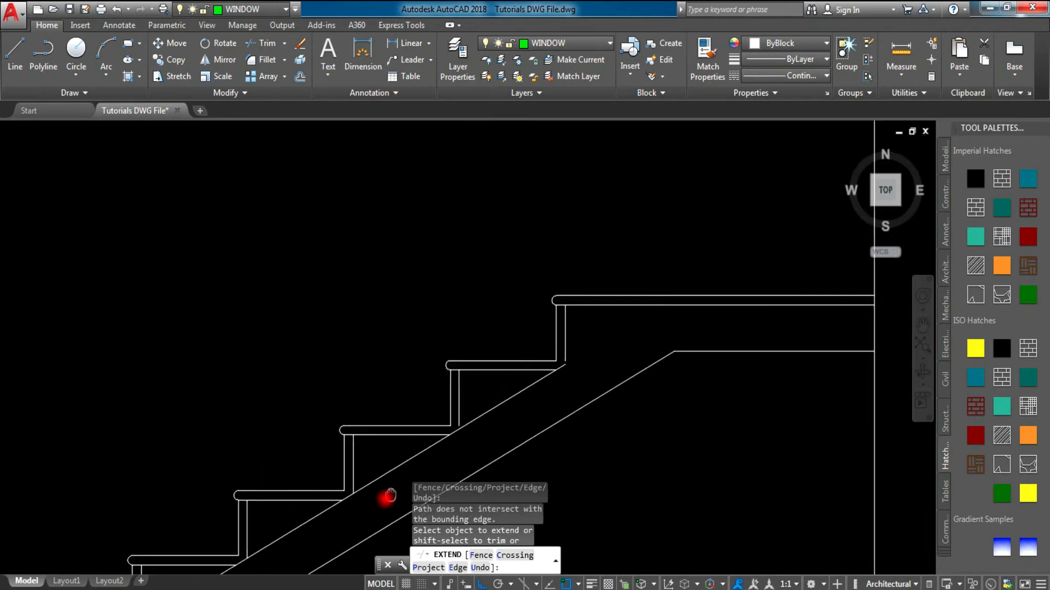
{"action": "scroll", "coordinate": [448, 424], "scroll_direction": "up", "scroll_amount": 2}
{"action": "left_click", "coordinate": [477, 421]}
{"action": "scroll", "coordinate": [602, 412], "scroll_direction": "down", "scroll_amount": 4}
{"action": "scroll", "coordinate": [570, 433], "scroll_direction": "up", "scroll_amount": 5}
{"action": "left_click", "coordinate": [612, 376]}
{"action": "scroll", "coordinate": [569, 427], "scroll_direction": "down", "scroll_amount": 4}
{"action": "scroll", "coordinate": [601, 393], "scroll_direction": "up", "scroll_amount": 4}
{"action": "middle_click_drag", "start_coordinate": [618, 377], "coordinate": [676, 317]}
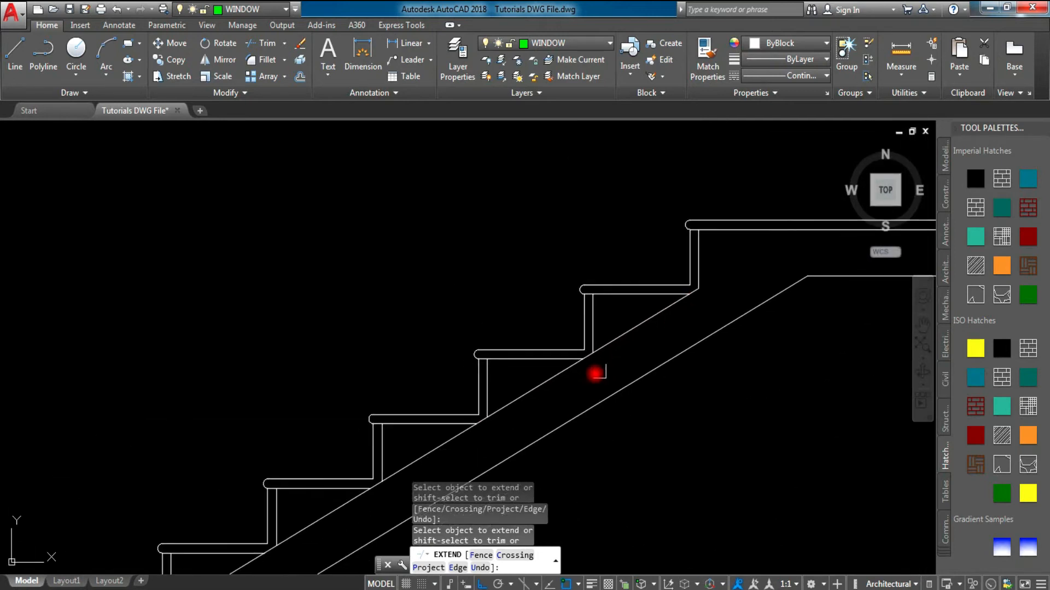
{"action": "key", "text": "Escape"}
{"action": "middle_click_drag", "start_coordinate": [494, 441], "coordinate": [529, 361]}
{"action": "scroll", "coordinate": [529, 361], "scroll_direction": "down", "scroll_amount": 4}
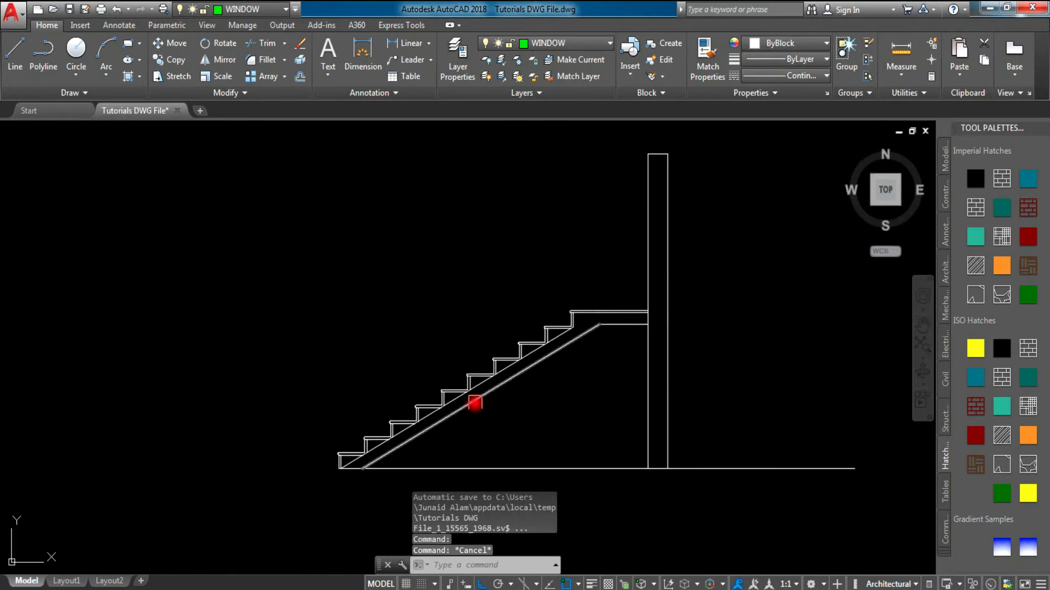
Step: Draw a 3' vertical line upward from the midpoint of the first tread's top edge
{"action": "scroll", "coordinate": [410, 424], "scroll_direction": "up", "scroll_amount": 4}
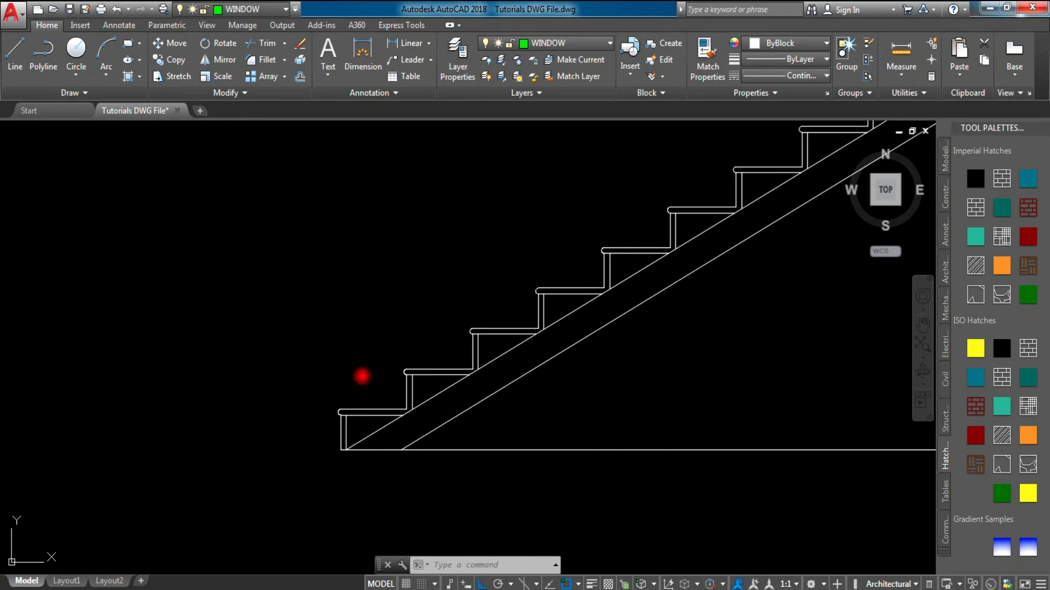
{"action": "key", "text": "Escape"}
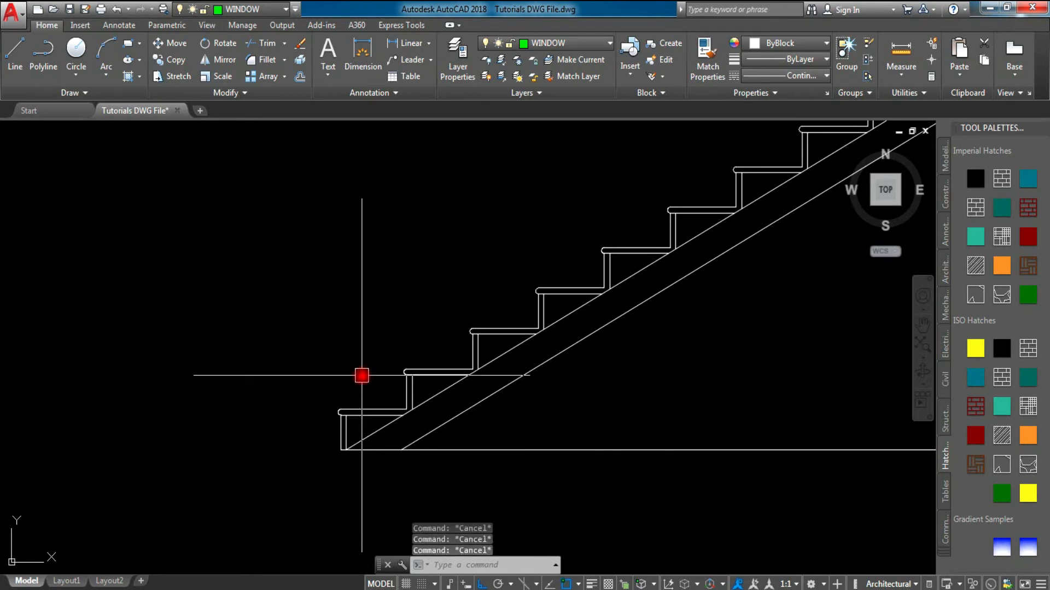
{"action": "type", "text": "l"}
{"action": "key", "text": "Return"}
{"action": "scroll", "coordinate": [370, 410], "scroll_direction": "up", "scroll_amount": 4}
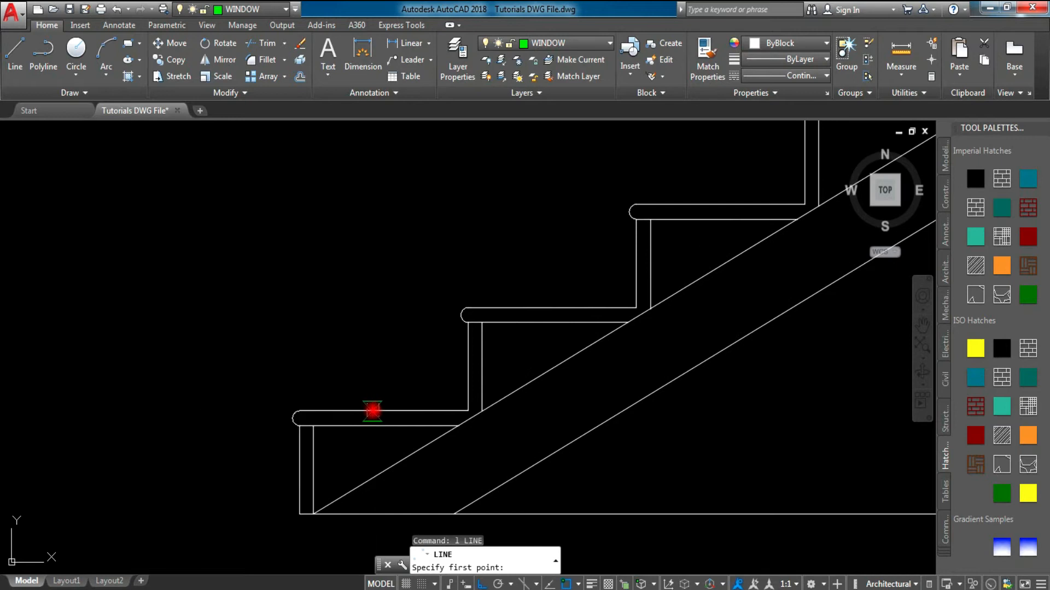
{"action": "left_click", "coordinate": [382, 410]}
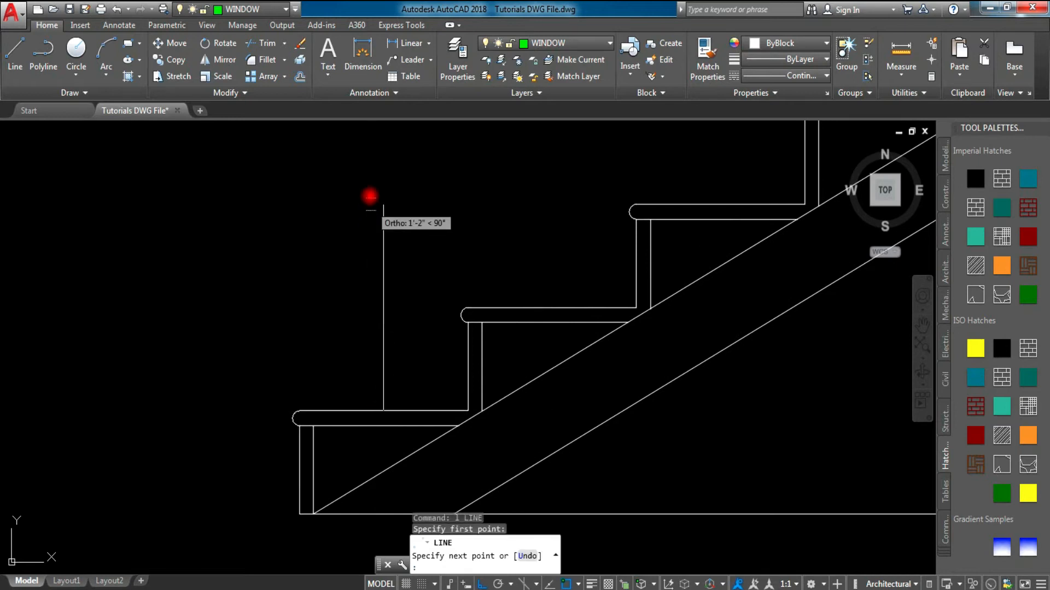
{"action": "middle_click_drag", "start_coordinate": [370, 195], "coordinate": [377, 284]}
{"action": "type", "text": "3"}
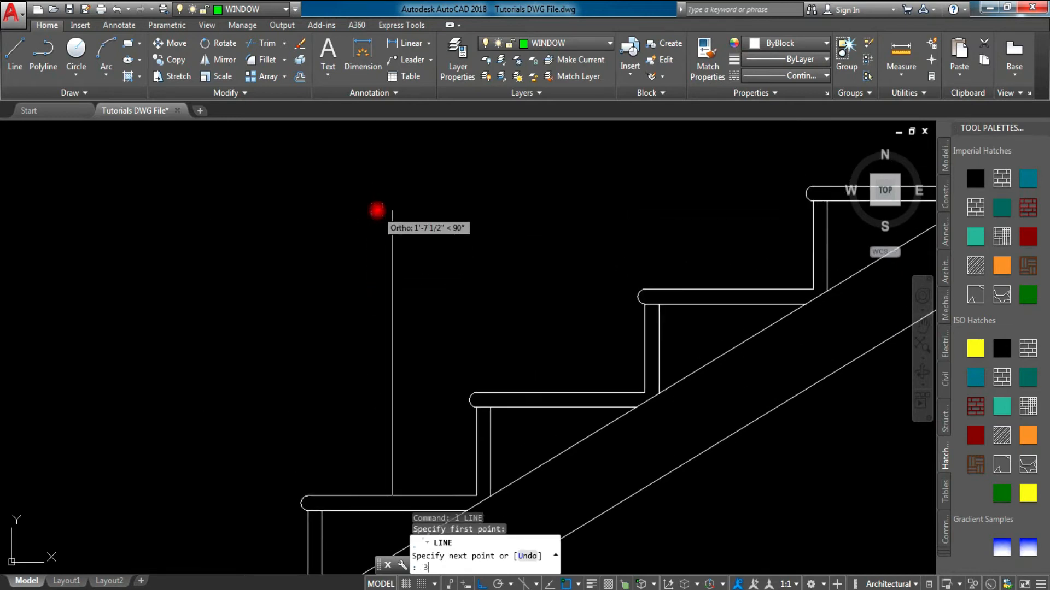
{"action": "type", "text": "'"}
{"action": "key", "text": "Return"}
{"action": "key", "text": "Escape"}
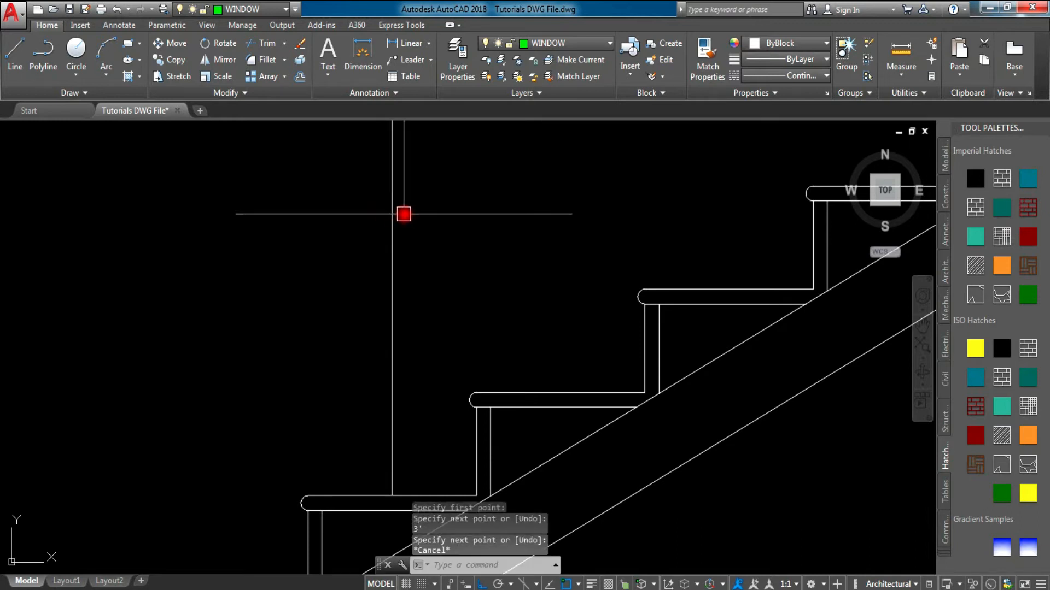
{"action": "scroll", "coordinate": [403, 214], "scroll_direction": "down", "scroll_amount": 4}
{"action": "mouse_move", "coordinate": [417, 231]}
{"action": "middle_mouse_down"}
{"action": "mouse_move", "coordinate": [389, 328]}
{"action": "mouse_move", "coordinate": [340, 330]}
{"action": "middle_mouse_up"}
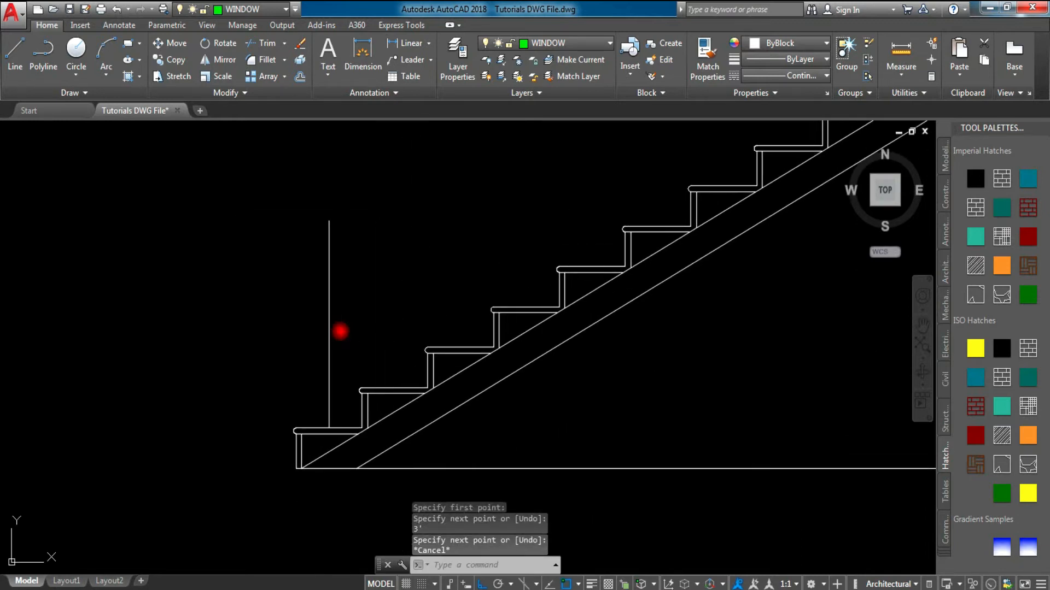
Step: Offset the first tread's vertical line 1.5" to both sides
{"action": "key", "text": "Escape"}
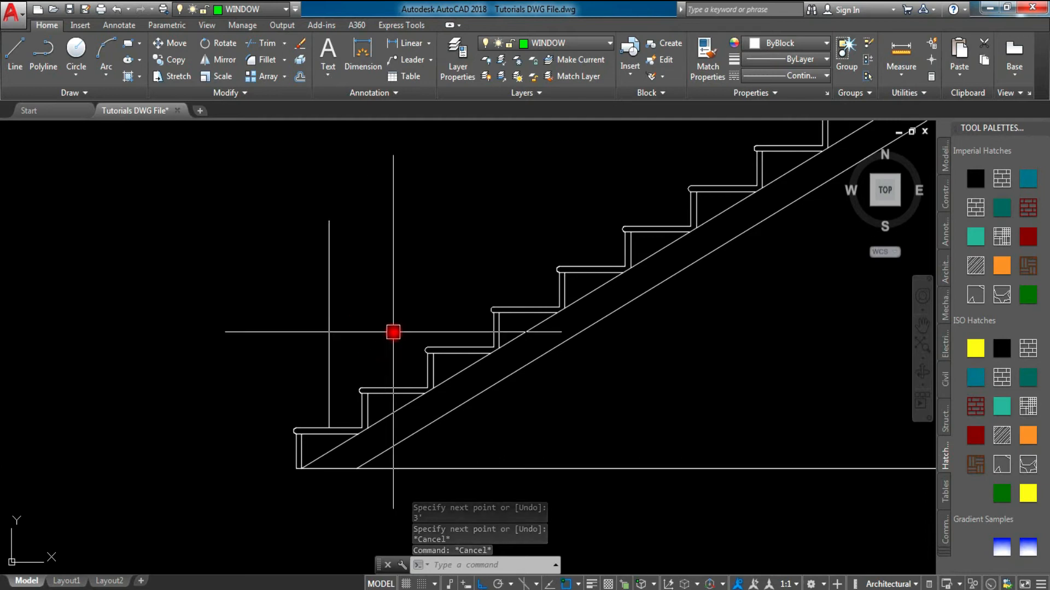
{"action": "type", "text": "O"}
{"action": "key", "text": "Return"}
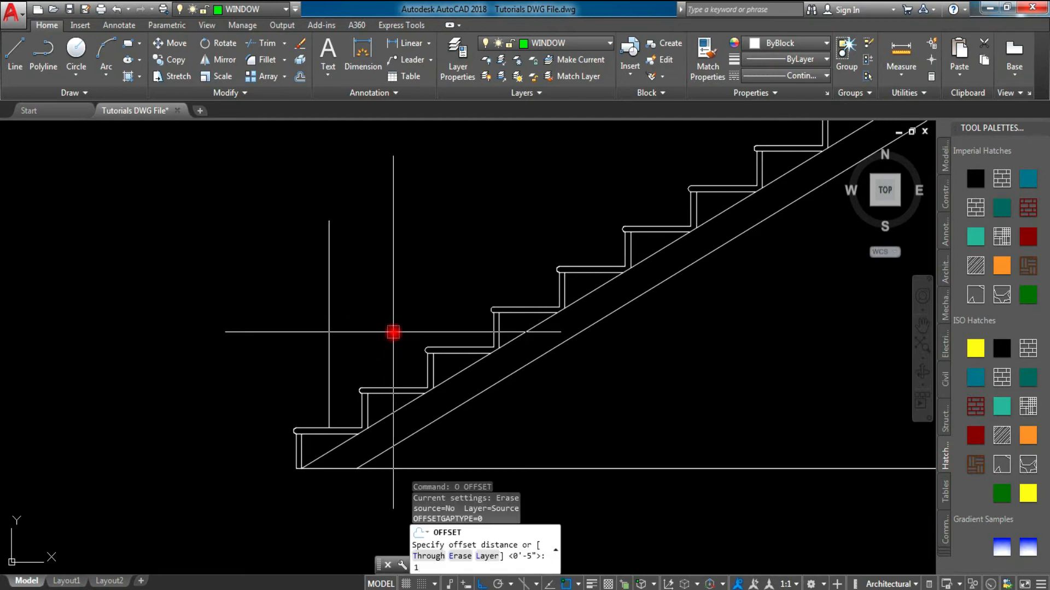
{"action": "type", "text": "1.5"}
{"action": "key", "text": "Return"}
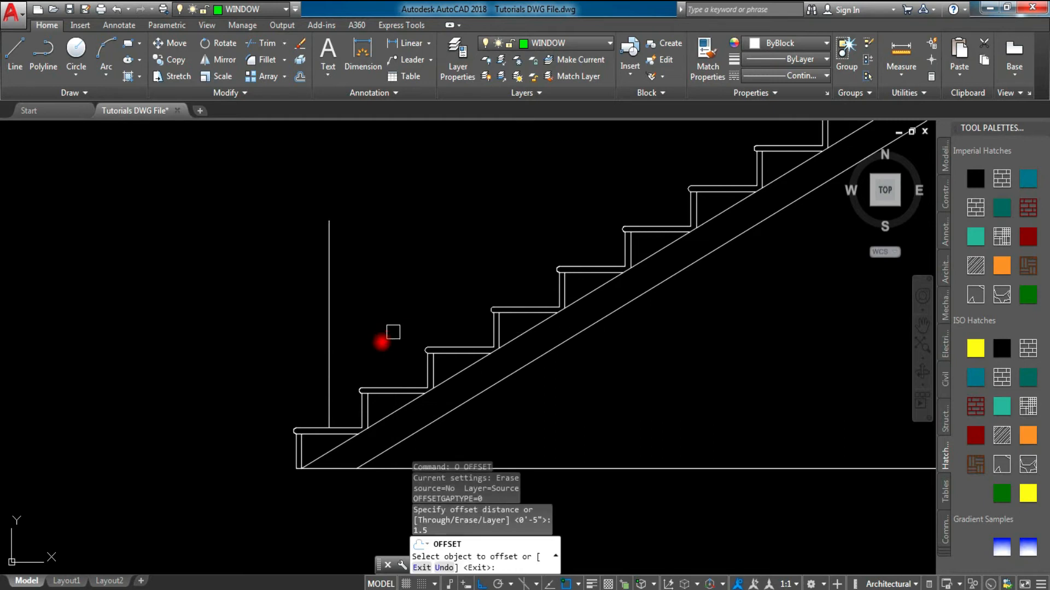
{"action": "left_click", "coordinate": [332, 308]}
{"action": "left_click", "coordinate": [377, 317]}
{"action": "scroll", "coordinate": [308, 344], "scroll_direction": "up", "scroll_amount": 2}
{"action": "left_click", "coordinate": [340, 337]}
{"action": "left_click", "coordinate": [251, 346]}
{"action": "key", "text": "Escape"}
{"action": "key", "text": "Escape"}
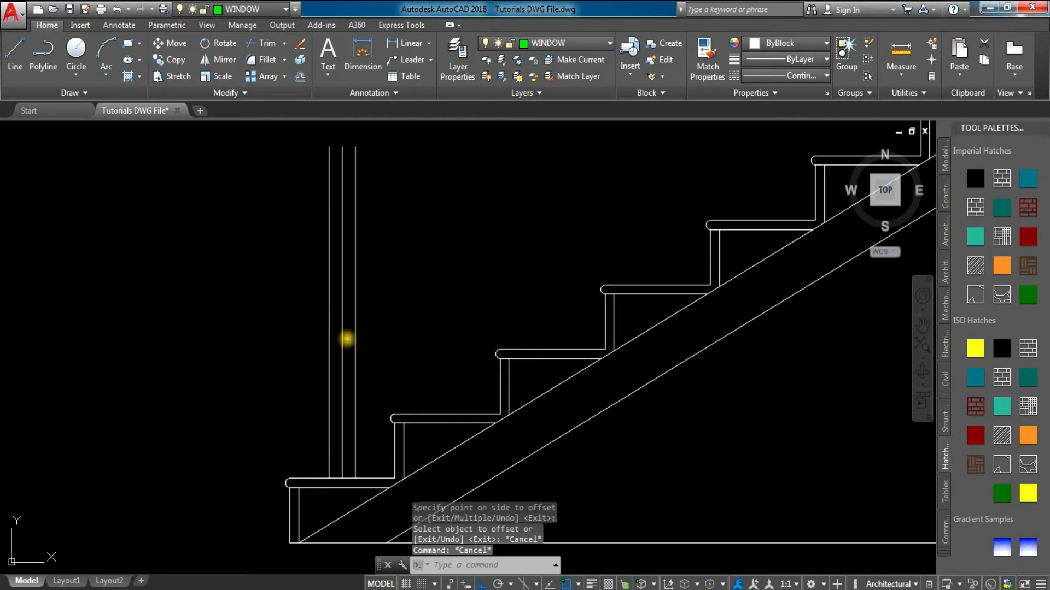
Step: Erase the original centre line between the two offset lines on the first tread
{"action": "left_click", "coordinate": [343, 331]}
{"action": "type", "text": "e"}
{"action": "key", "text": "Return"}
{"action": "key", "text": "Escape"}
Step: Draw a 3' vertical line upward from the midpoint of the second tread's top edge
{"action": "type", "text": "l"}
{"action": "key", "text": "Return"}
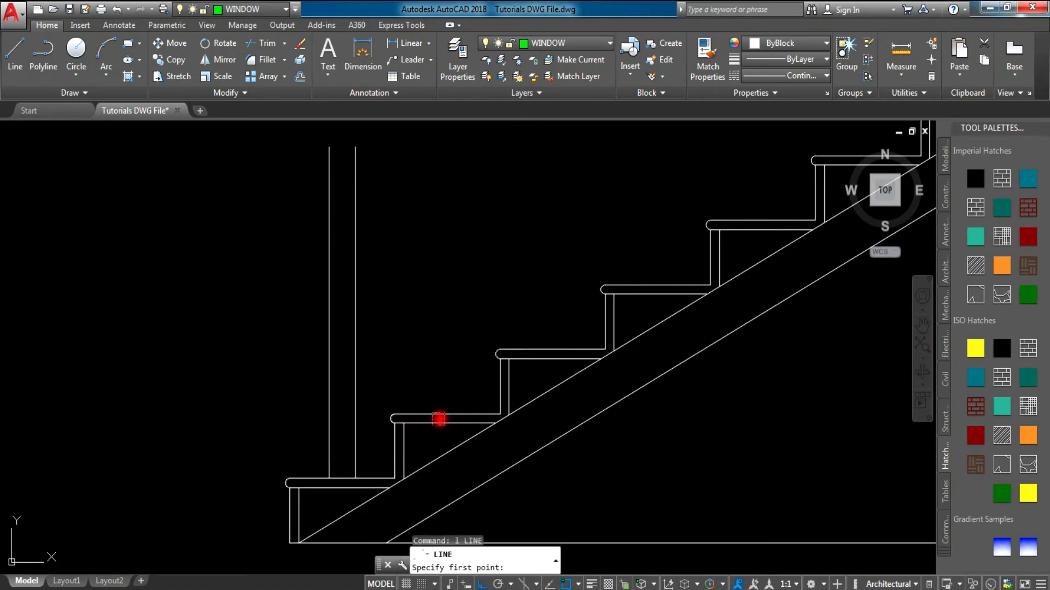
{"action": "left_click", "coordinate": [447, 414]}
{"action": "type", "text": "3'"}
{"action": "key", "text": "Return"}
{"action": "key", "text": "Escape"}
Step: Offset the second tread's vertical line 1" to both sides
{"action": "type", "text": "o"}
{"action": "key", "text": "Return"}
{"action": "type", "text": "1"}
{"action": "key", "text": "Return"}
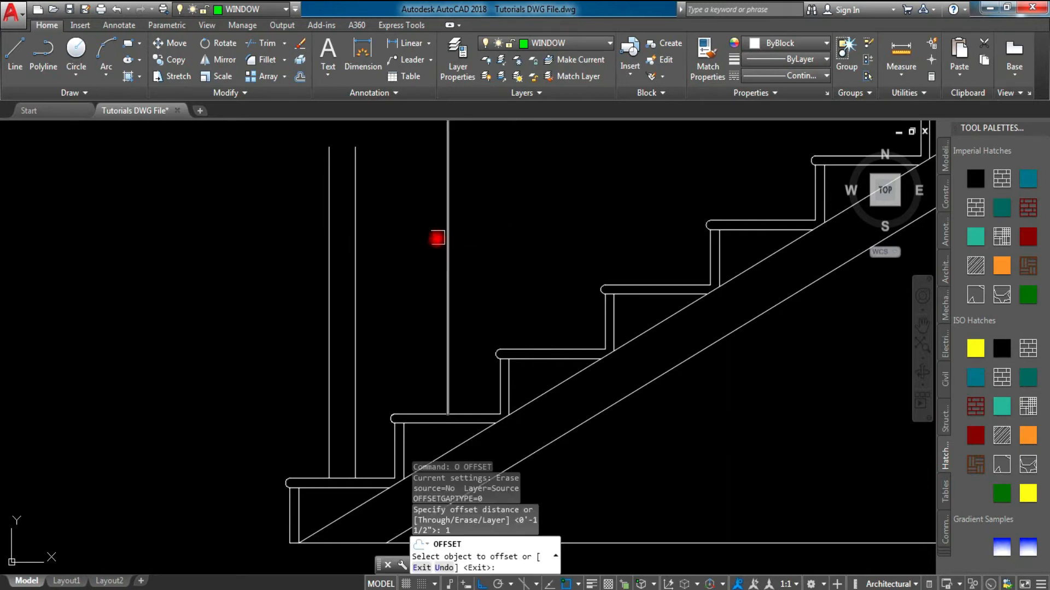
{"action": "left_click", "coordinate": [449, 252]}
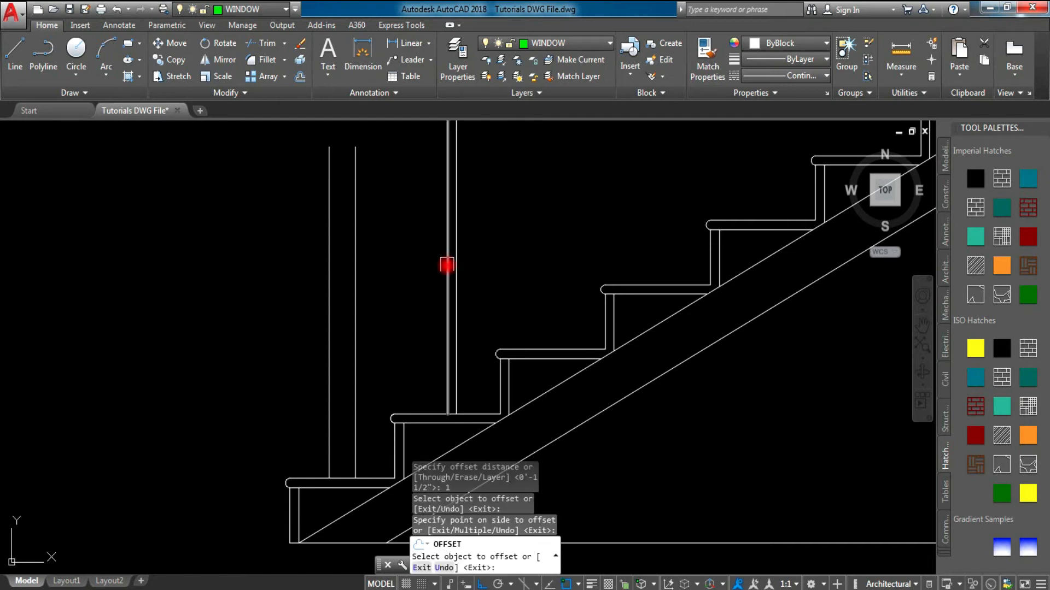
{"action": "left_click", "coordinate": [447, 265]}
{"action": "left_click", "coordinate": [398, 269]}
{"action": "key", "text": "Escape"}
Step: Erase the original centre line between the two offset lines on the second tread
{"action": "left_click", "coordinate": [447, 273]}
{"action": "type", "text": "e"}
{"action": "key", "text": "Return"}
{"action": "scroll", "coordinate": [535, 248], "scroll_direction": "down", "scroll_amount": 3}
{"action": "key", "text": "Escape"}
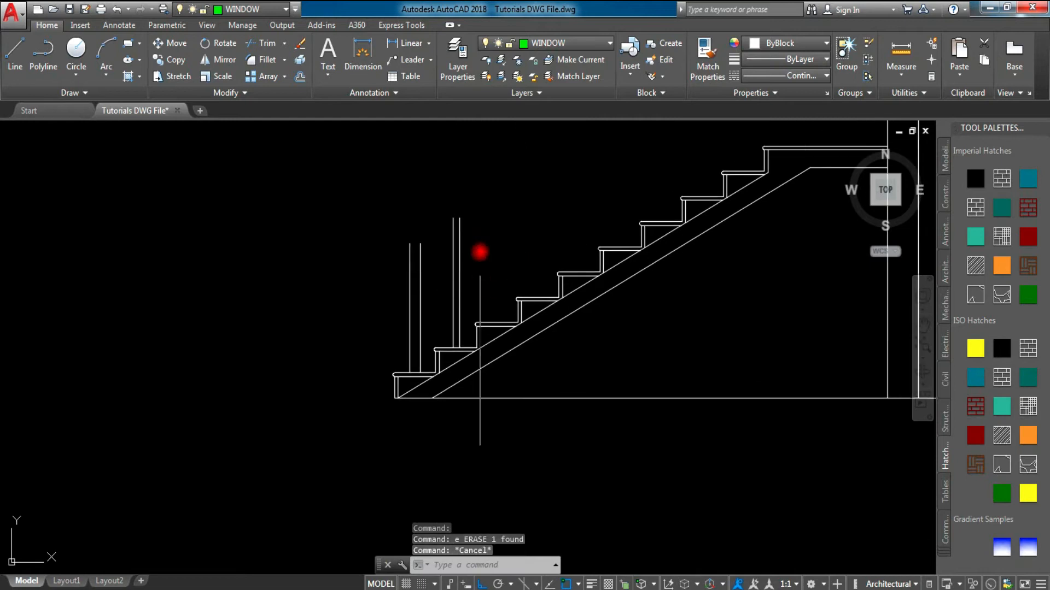
{"action": "left_click", "coordinate": [480, 215]}
{"action": "key", "text": "Escape"}
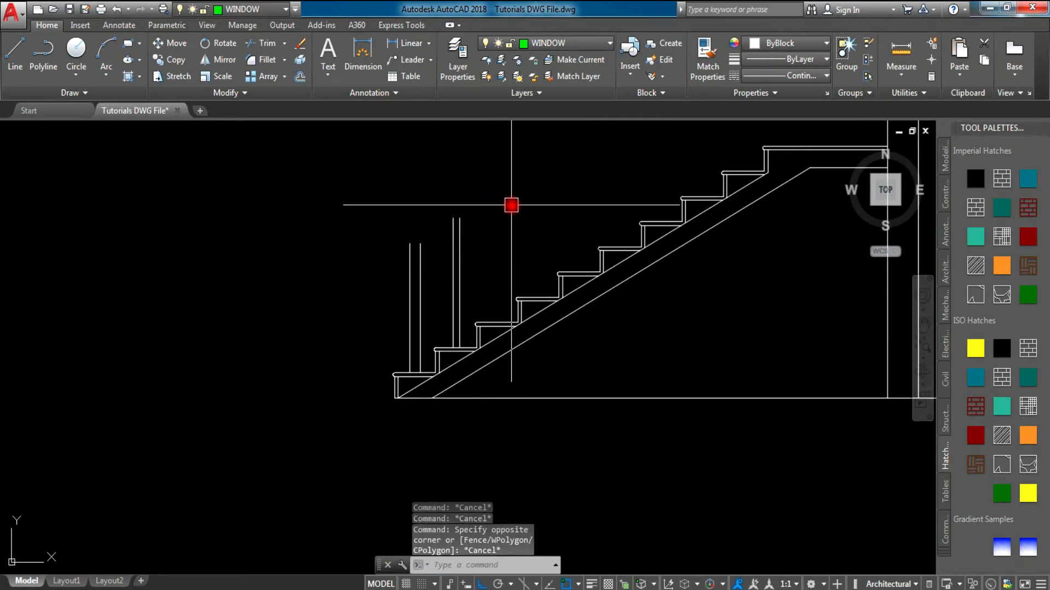
Step: Copy the second tread's post, based at its tread's midpoint, to the midpoint of the third tread's top edge with ortho off
{"action": "type", "text": "co"}
{"action": "key", "text": "Return"}
{"action": "left_click", "coordinate": [490, 212]}
{"action": "left_click", "coordinate": [441, 290]}
{"action": "key", "text": "Return"}
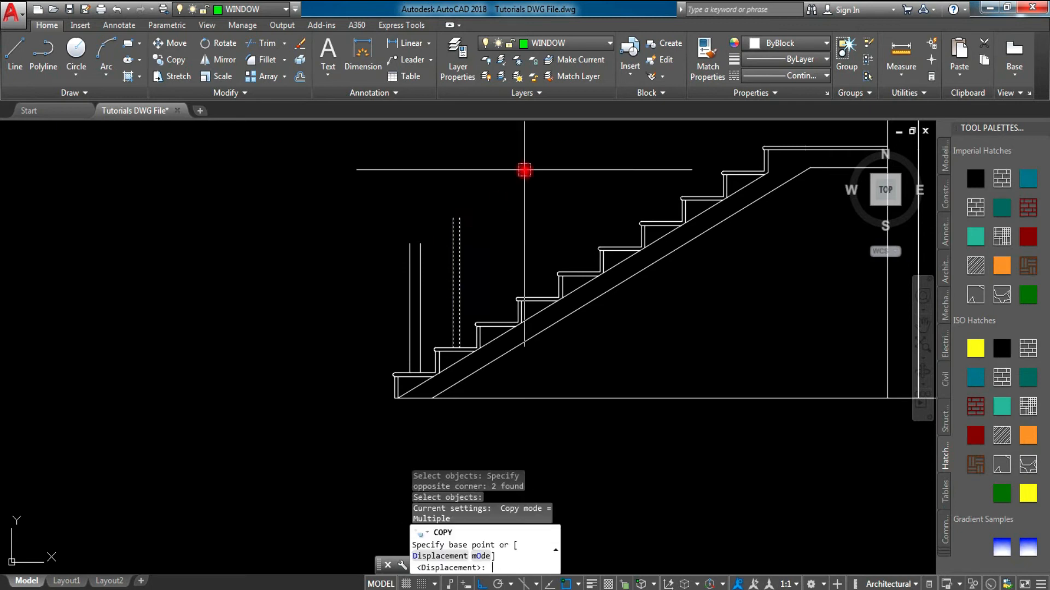
{"action": "scroll", "coordinate": [461, 326], "scroll_direction": "up", "scroll_amount": 5}
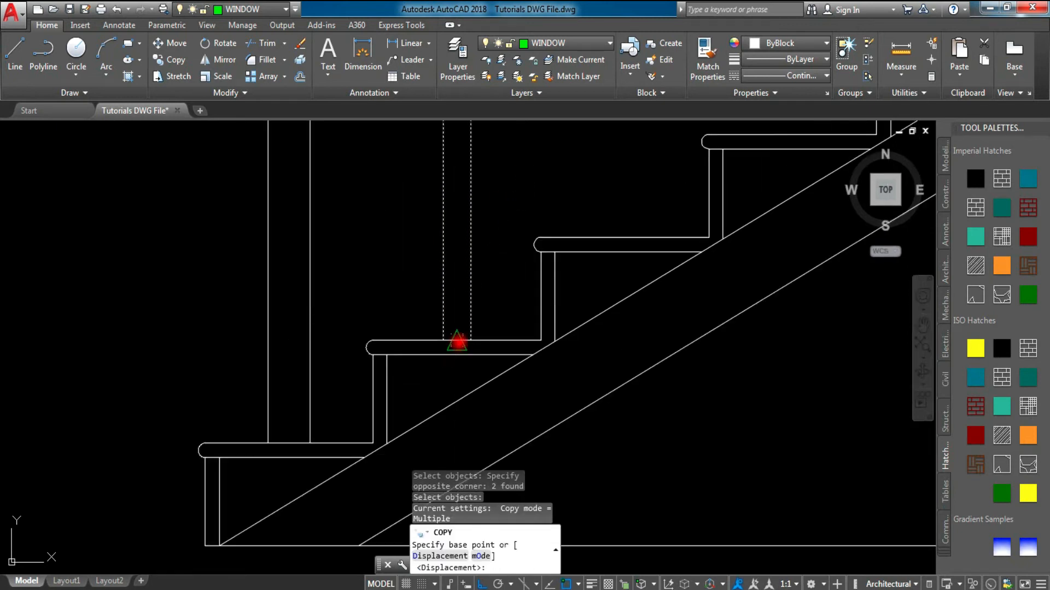
{"action": "left_click", "coordinate": [462, 341]}
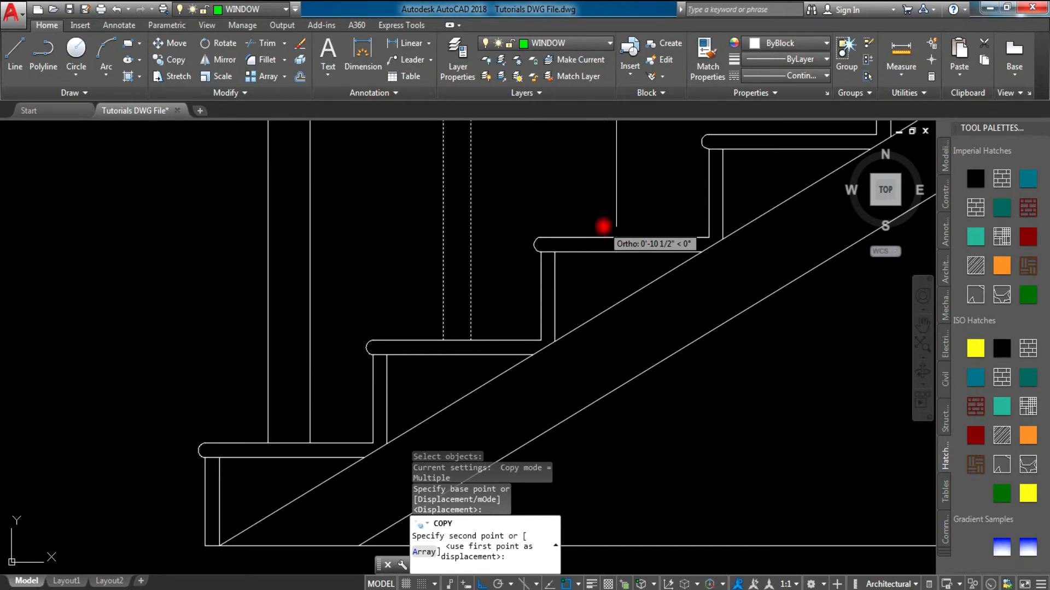
{"action": "key", "text": "F8"}
{"action": "left_click", "coordinate": [636, 226]}
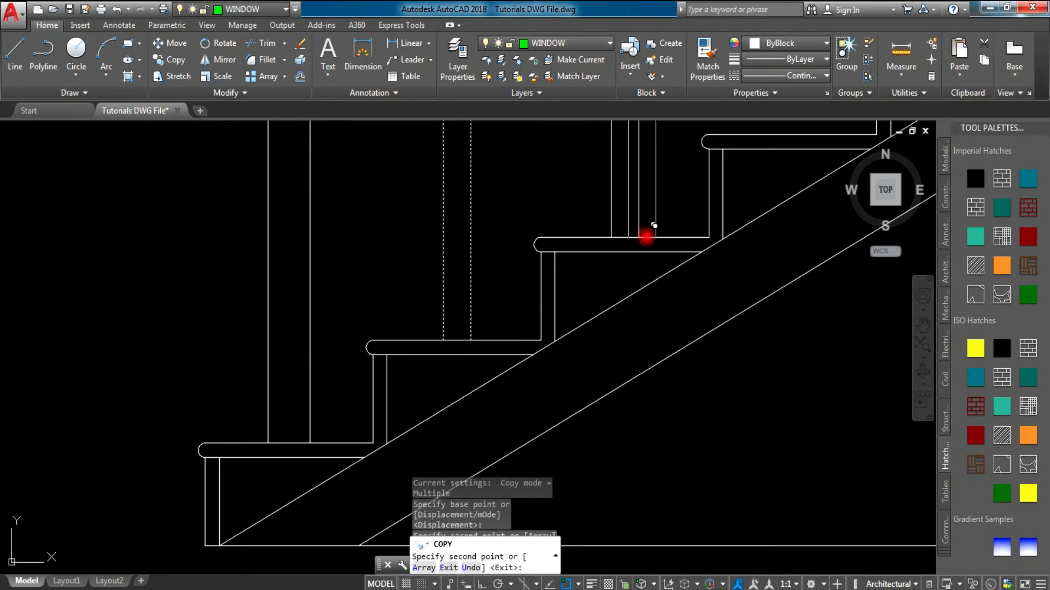
Step: Place copies of the narrow post at the midpoints of the fourth and fifth treads' top edges
{"action": "scroll", "coordinate": [552, 319], "scroll_direction": "down", "scroll_amount": 2}
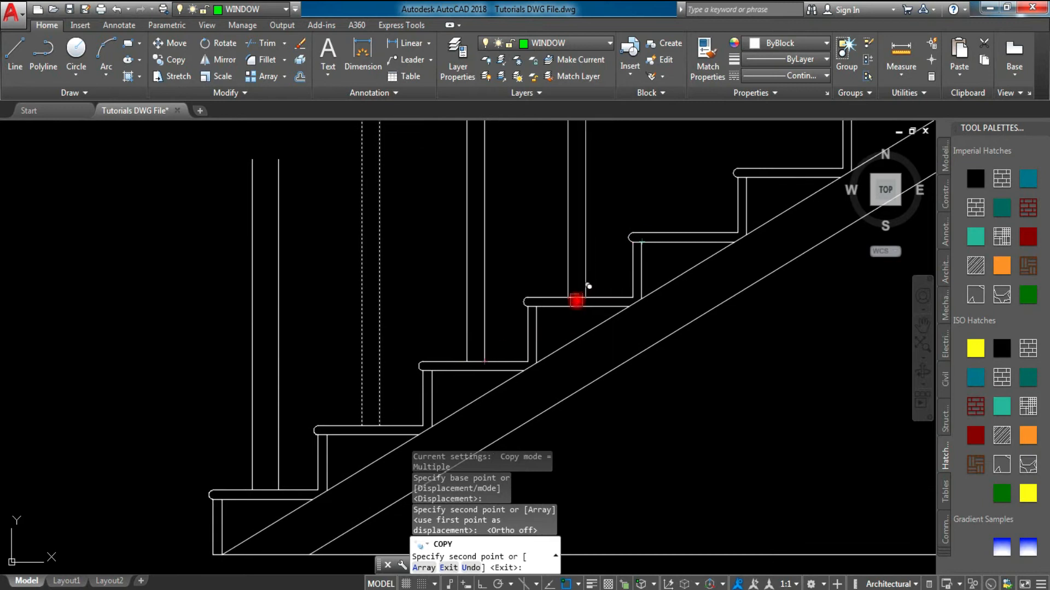
{"action": "left_click", "coordinate": [579, 298]}
{"action": "scroll", "coordinate": [594, 297], "scroll_direction": "down", "scroll_amount": 6}
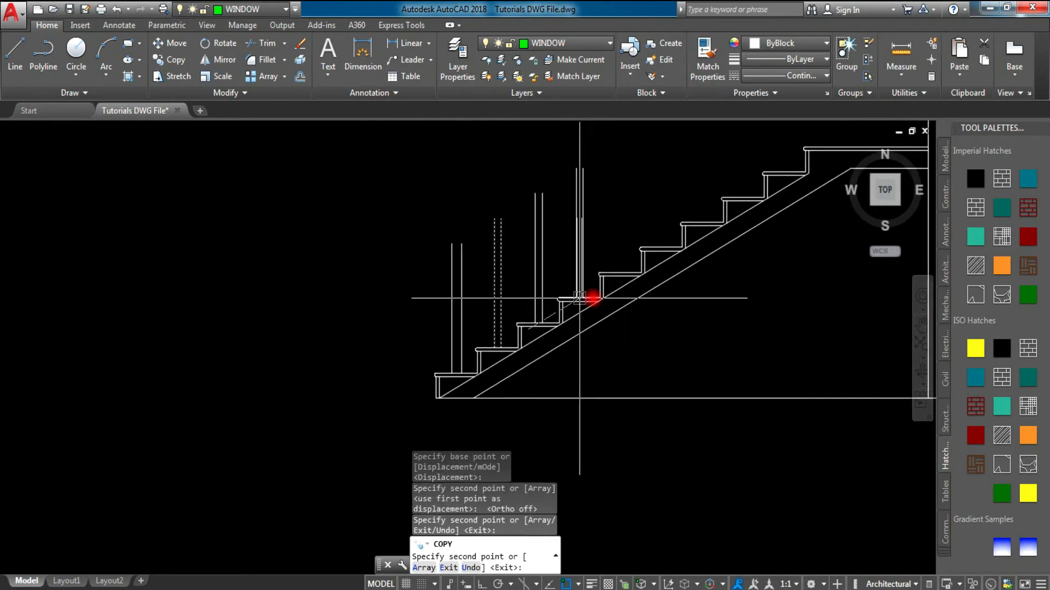
{"action": "scroll", "coordinate": [509, 337], "scroll_direction": "up", "scroll_amount": 4}
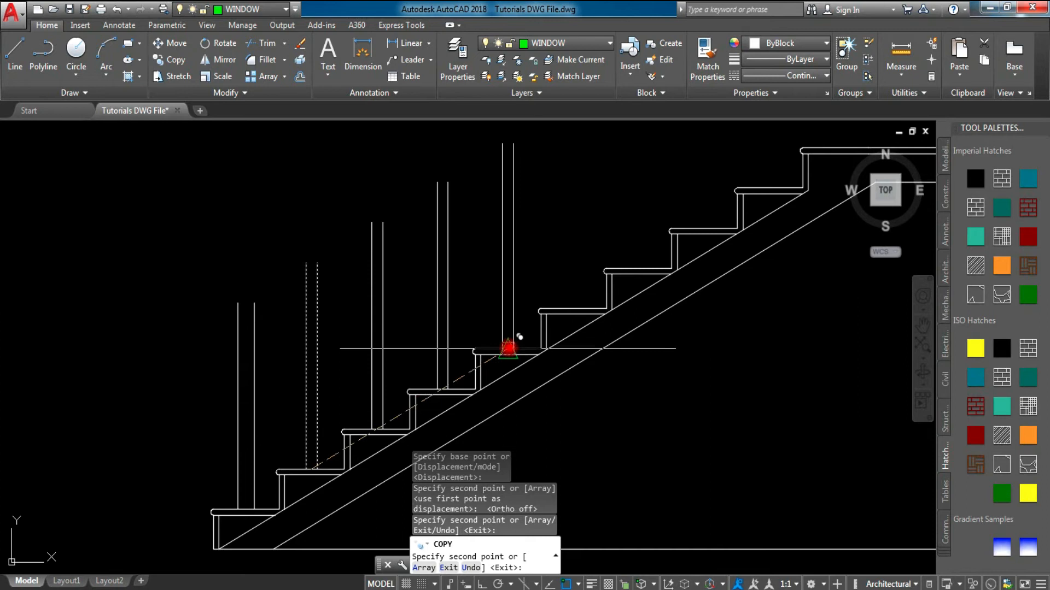
{"action": "scroll", "coordinate": [520, 337], "scroll_direction": "up", "scroll_amount": 4}
{"action": "left_click", "coordinate": [508, 349]}
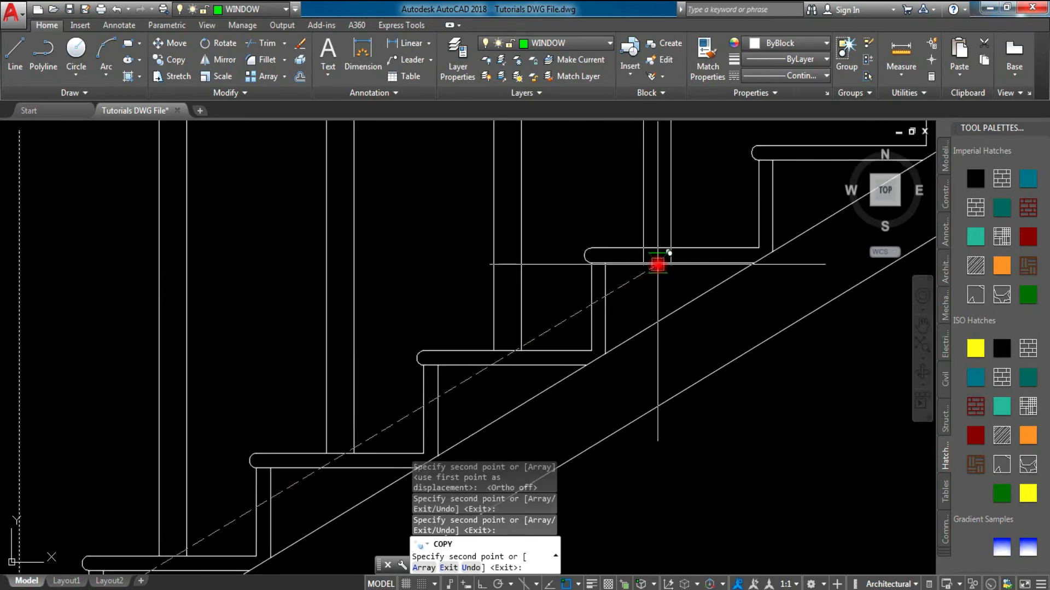
Step: Place copies of the narrow post at the top-edge midpoints of the sixth to ninth treads and end the copying
{"action": "scroll", "coordinate": [481, 356], "scroll_direction": "down", "scroll_amount": 2}
{"action": "scroll", "coordinate": [499, 339], "scroll_direction": "down", "scroll_amount": 6}
{"action": "scroll", "coordinate": [521, 342], "scroll_direction": "down", "scroll_amount": 2}
{"action": "scroll", "coordinate": [520, 337], "scroll_direction": "up", "scroll_amount": 12}
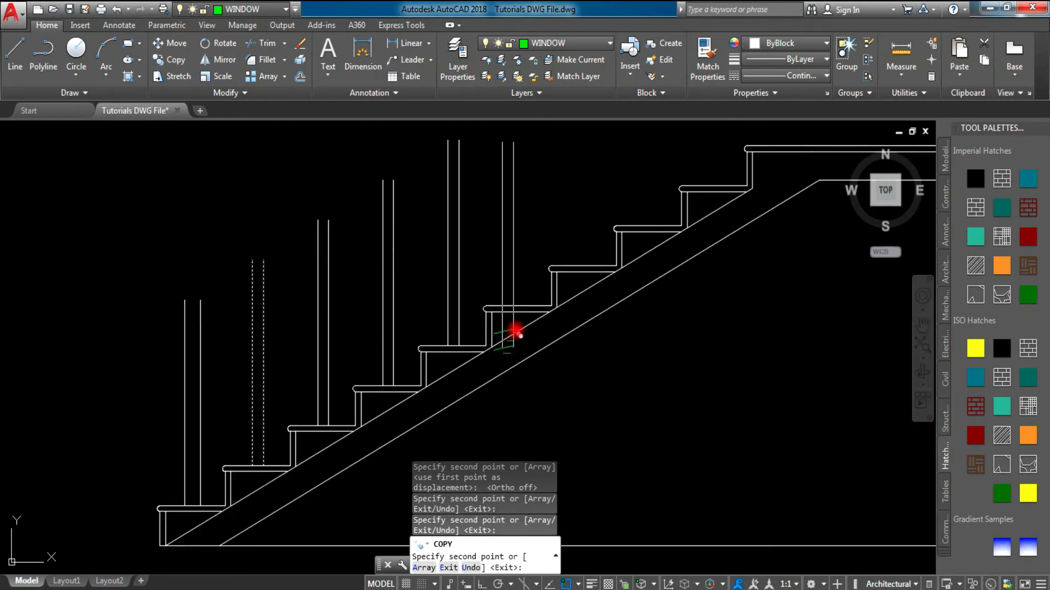
{"action": "scroll", "coordinate": [520, 296], "scroll_direction": "down", "scroll_amount": 3}
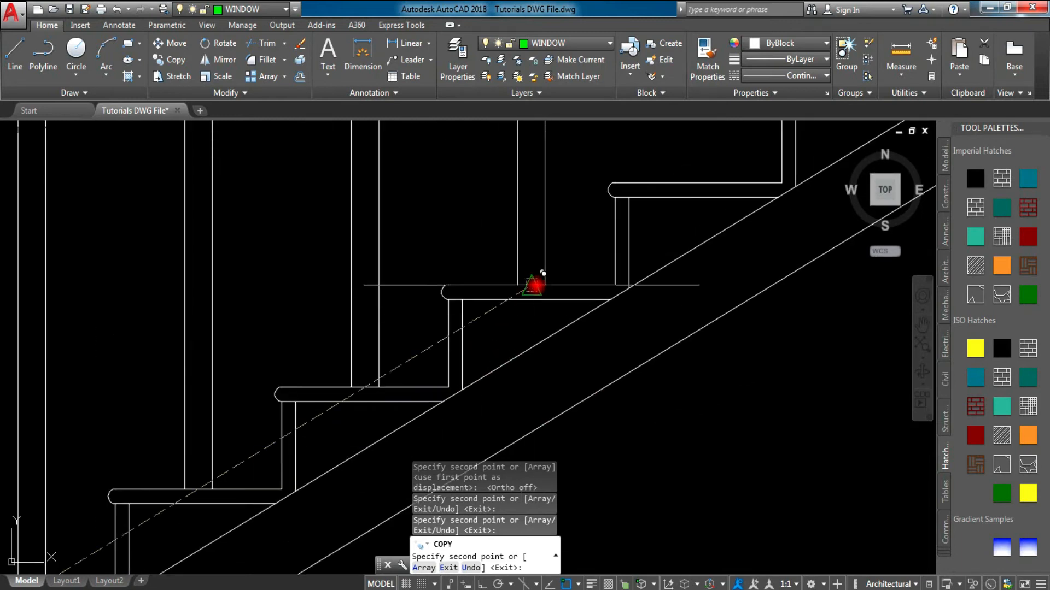
{"action": "scroll", "coordinate": [552, 290], "scroll_direction": "down", "scroll_amount": 5}
{"action": "mouse_move", "coordinate": [553, 290]}
{"action": "middle_mouse_down"}
{"action": "mouse_move", "coordinate": [591, 283]}
{"action": "mouse_move", "coordinate": [510, 356]}
{"action": "middle_mouse_up"}
{"action": "scroll", "coordinate": [534, 384], "scroll_direction": "up", "scroll_amount": 6}
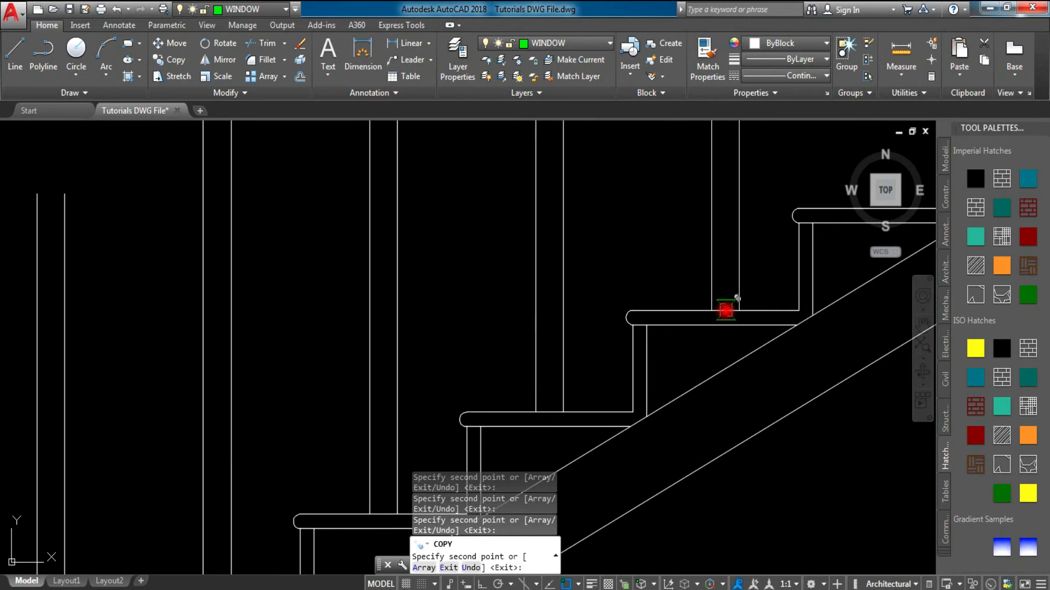
{"action": "mouse_move", "coordinate": [716, 311]}
{"action": "middle_mouse_down"}
{"action": "mouse_move", "coordinate": [613, 298]}
{"action": "mouse_move", "coordinate": [546, 347]}
{"action": "mouse_move", "coordinate": [605, 304]}
{"action": "mouse_move", "coordinate": [513, 273]}
{"action": "middle_mouse_up"}
{"action": "scroll", "coordinate": [626, 302], "scroll_direction": "down", "scroll_amount": 3}
{"action": "key", "text": "Return"}
{"action": "key", "text": "Escape"}
{"action": "key", "text": "Escape"}
{"action": "key", "text": "Escape"}
Step: Copy the wider first-tread post, based at its tread's midpoint, onto the landing's top edge just past the last riser
{"action": "scroll", "coordinate": [612, 302], "scroll_direction": "down", "scroll_amount": 5}
{"action": "scroll", "coordinate": [577, 310], "scroll_direction": "up", "scroll_amount": 6}
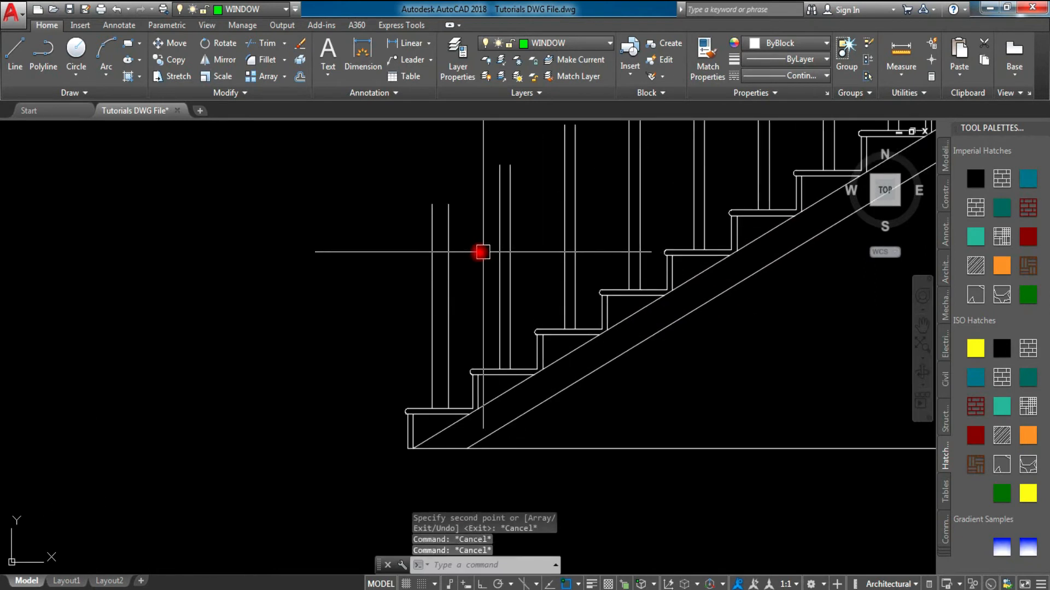
{"action": "left_click", "coordinate": [471, 244]}
{"action": "left_click", "coordinate": [378, 305]}
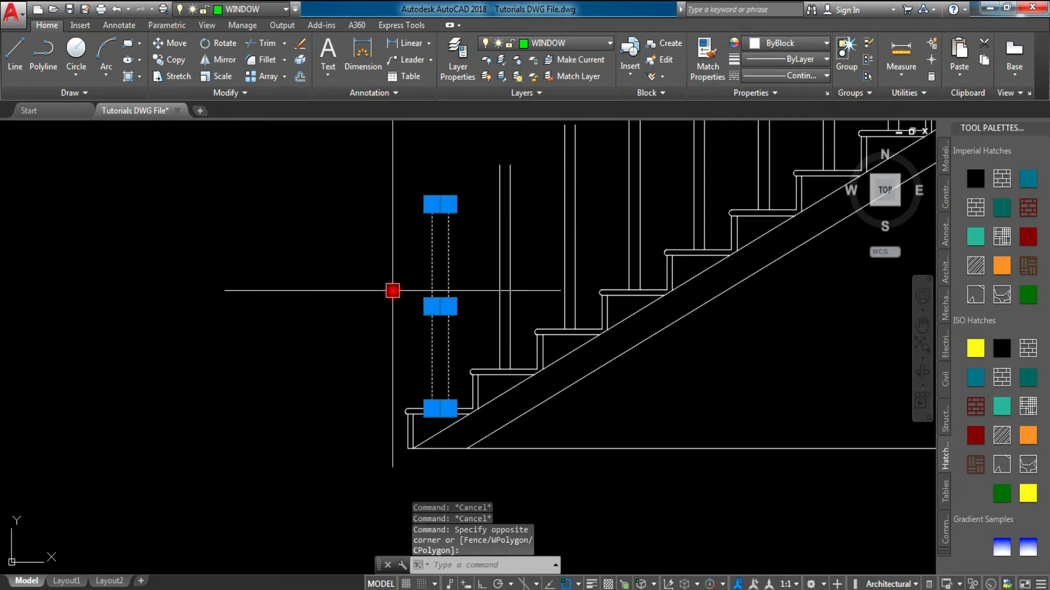
{"action": "type", "text": "co"}
{"action": "key", "text": "Return"}
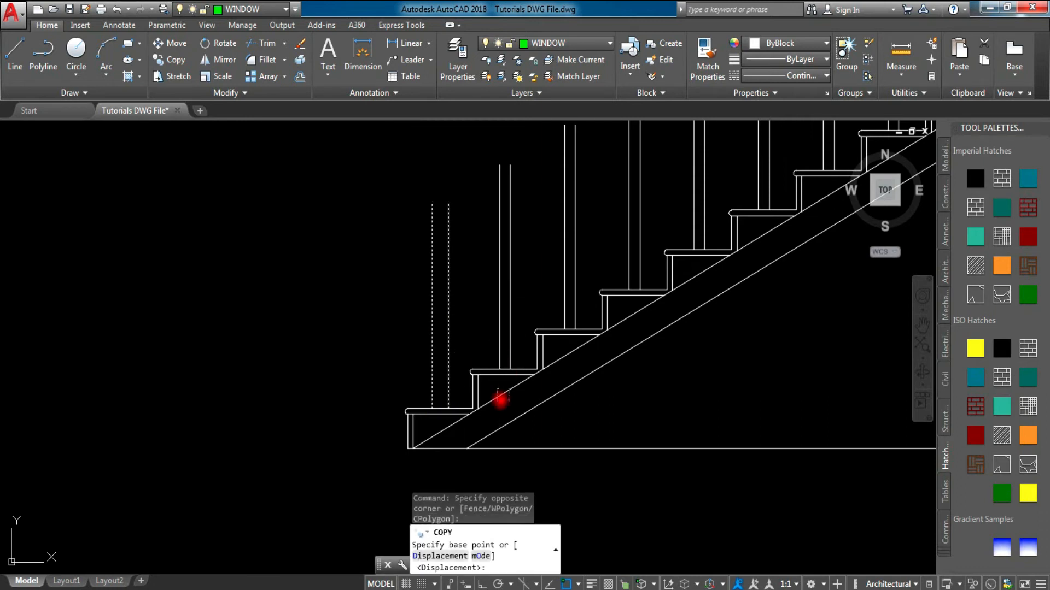
{"action": "scroll", "coordinate": [501, 399], "scroll_direction": "up", "scroll_amount": 6}
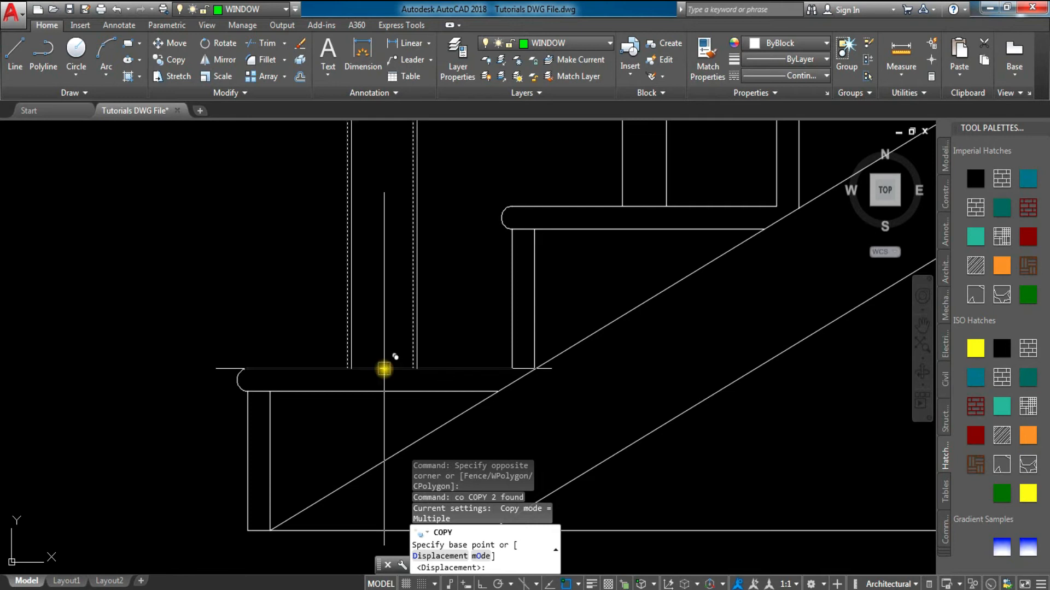
{"action": "left_click", "coordinate": [380, 369]}
{"action": "scroll", "coordinate": [638, 330], "scroll_direction": "down", "scroll_amount": 8}
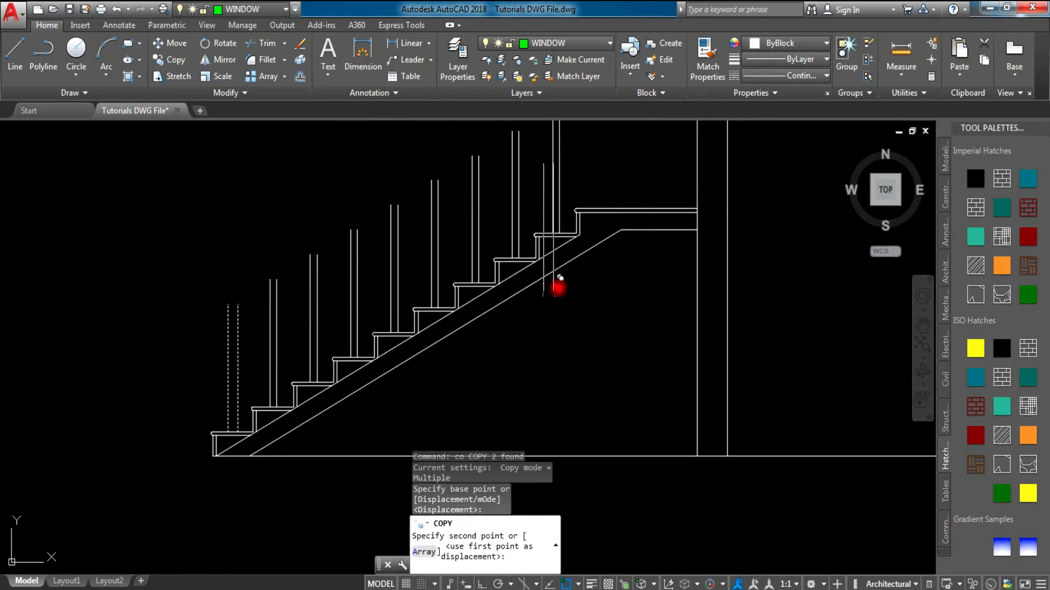
{"action": "scroll", "coordinate": [619, 210], "scroll_direction": "up", "scroll_amount": 6}
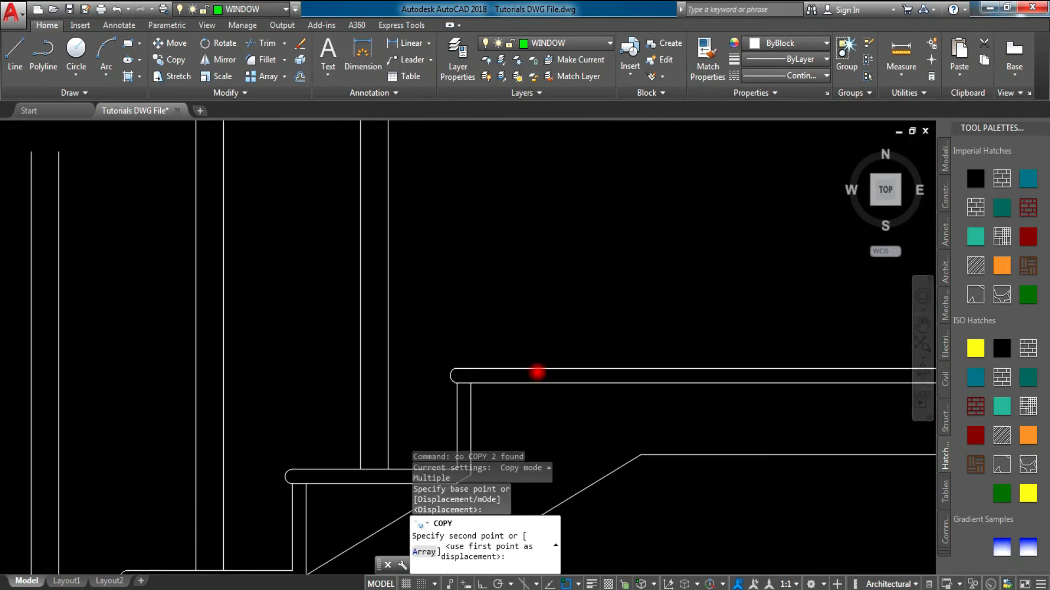
{"action": "left_click", "coordinate": [538, 371]}
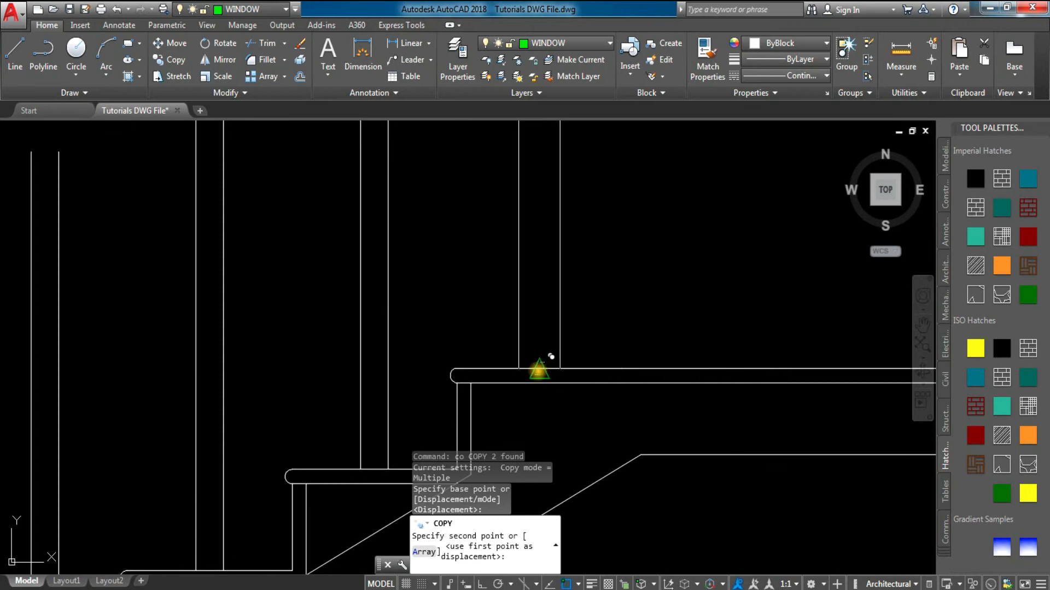
{"action": "key", "text": "Return"}
{"action": "scroll", "coordinate": [540, 376], "scroll_direction": "down", "scroll_amount": 5}
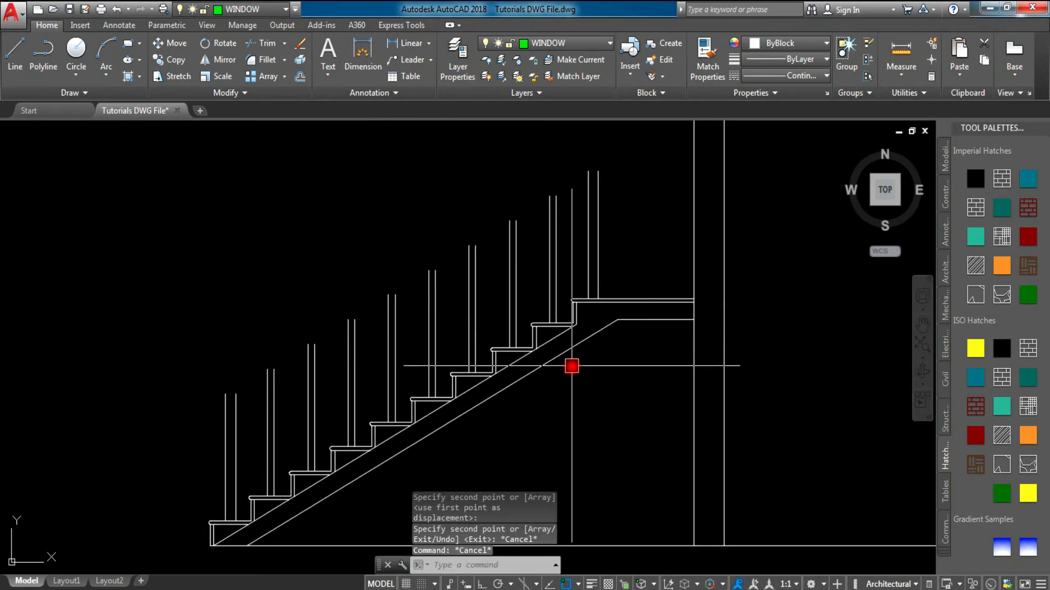
Step: Copy the ninth tread's narrow post to two spaced points on the landing's top edge between the wide post and the wall
{"action": "scroll", "coordinate": [588, 386], "scroll_direction": "up", "scroll_amount": 2}
{"action": "scroll", "coordinate": [618, 321], "scroll_direction": "up", "scroll_amount": 2}
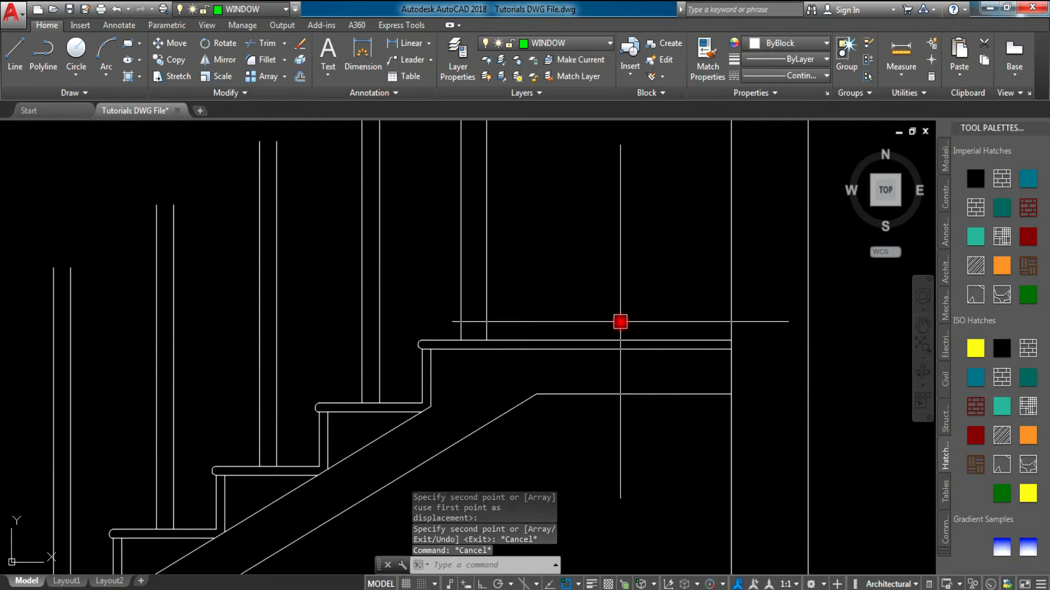
{"action": "scroll", "coordinate": [580, 351], "scroll_direction": "down", "scroll_amount": 4}
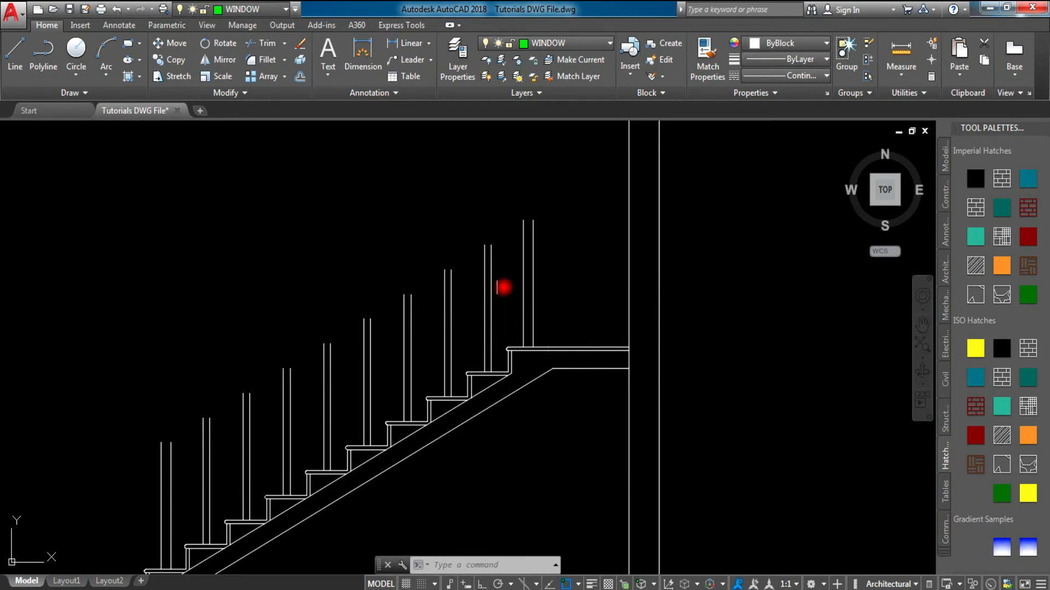
{"action": "left_click", "coordinate": [503, 278]}
{"action": "left_click", "coordinate": [475, 312]}
{"action": "left_click", "coordinate": [477, 220]}
{"action": "type", "text": "co"}
{"action": "key", "text": "Return"}
{"action": "scroll", "coordinate": [484, 374], "scroll_direction": "up", "scroll_amount": 4}
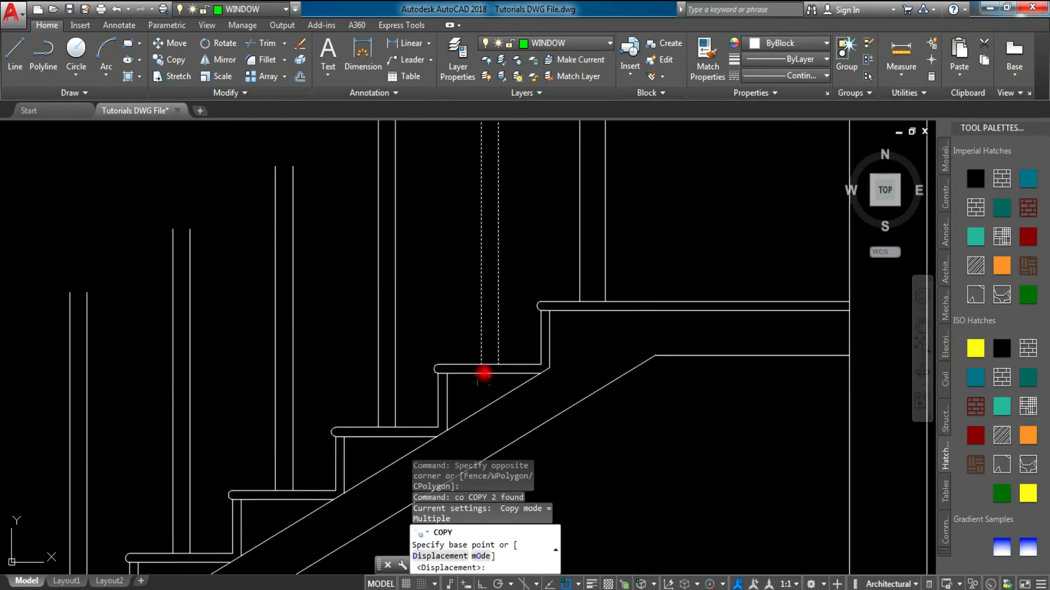
{"action": "left_click", "coordinate": [490, 364]}
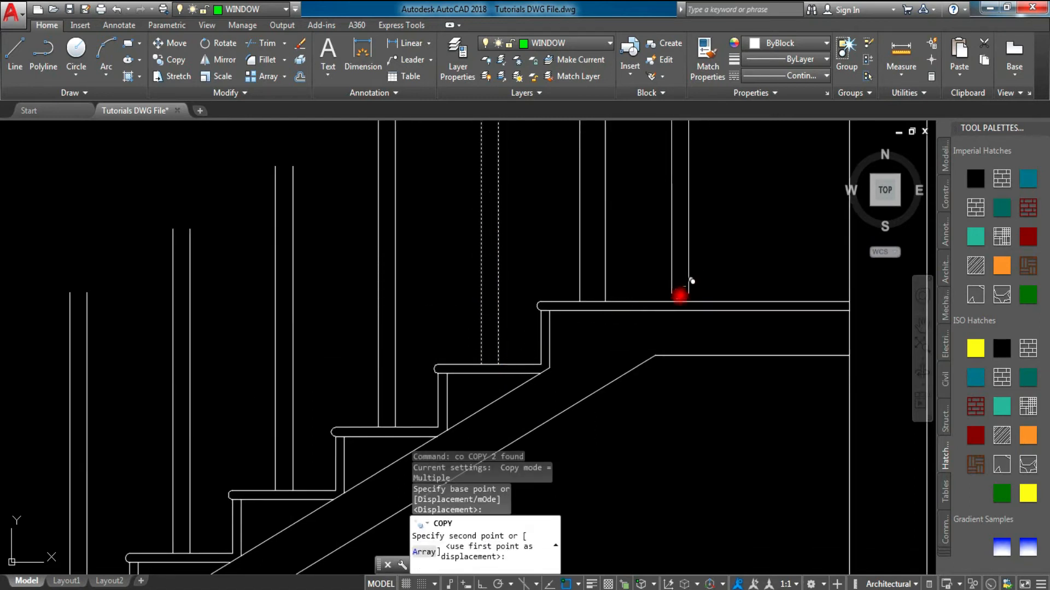
{"action": "left_click", "coordinate": [682, 301]}
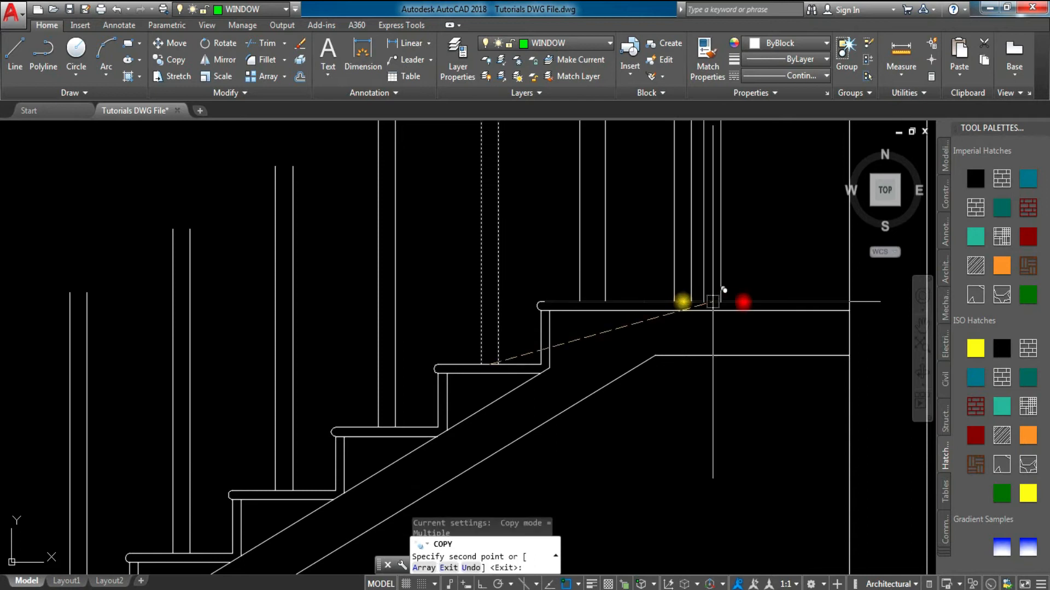
{"action": "left_click", "coordinate": [772, 300]}
{"action": "scroll", "coordinate": [636, 348], "scroll_direction": "down", "scroll_amount": 6}
{"action": "key", "text": "Escape"}
{"action": "key", "text": "Escape"}
Step: Draw a sloped handrail line from the top right corner of the first post to the top left corner of the landing's wide post
{"action": "type", "text": "l"}
{"action": "key", "text": "Return"}
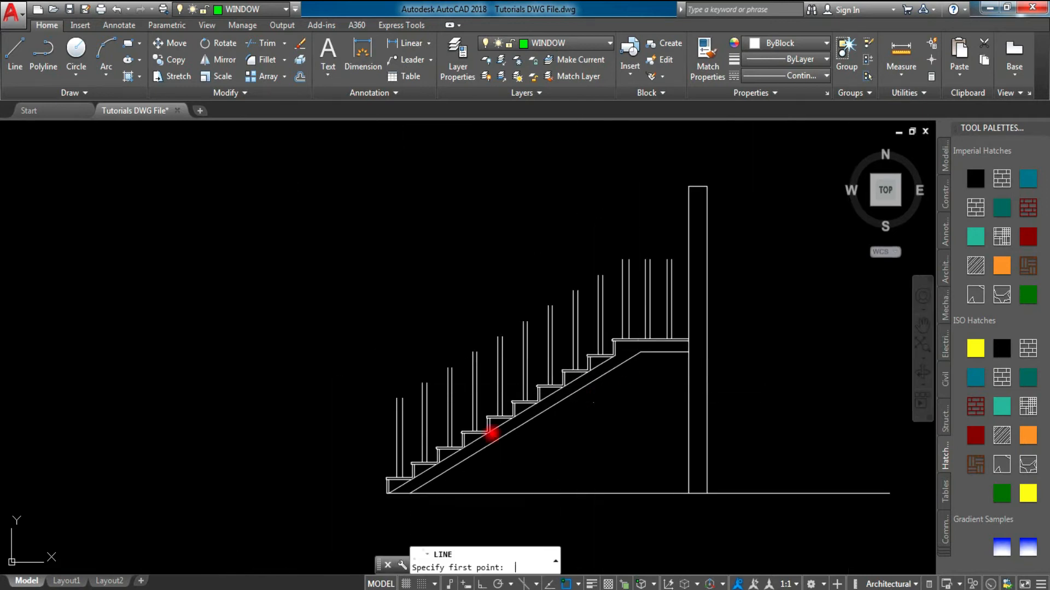
{"action": "scroll", "coordinate": [345, 417], "scroll_direction": "up", "scroll_amount": 4}
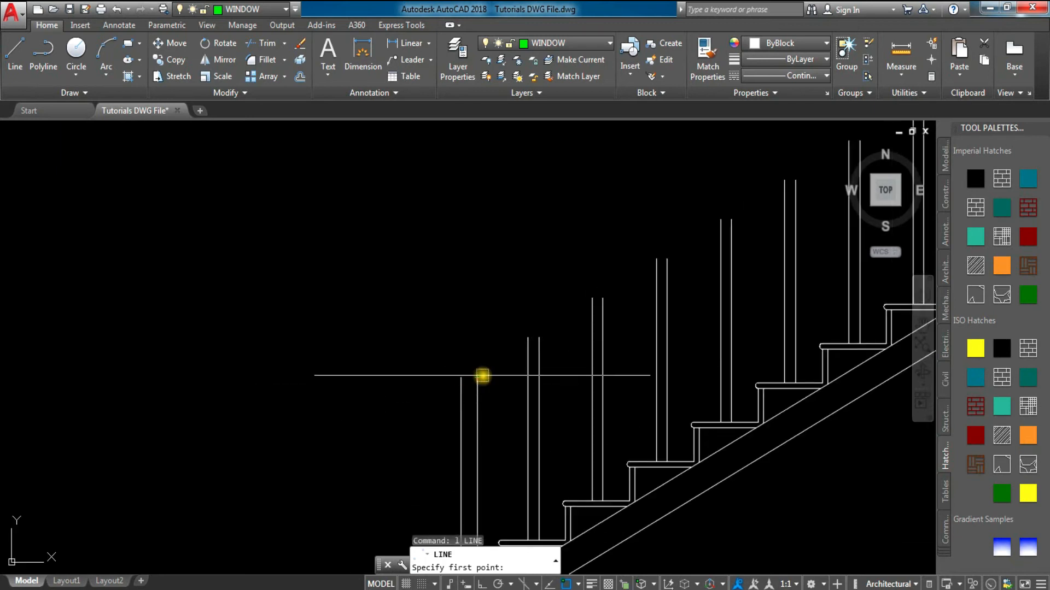
{"action": "left_click", "coordinate": [482, 376]}
{"action": "scroll", "coordinate": [481, 375], "scroll_direction": "down", "scroll_amount": 4}
{"action": "middle_click_drag", "start_coordinate": [663, 301], "coordinate": [592, 347]}
{"action": "scroll", "coordinate": [635, 306], "scroll_direction": "up", "scroll_amount": 4}
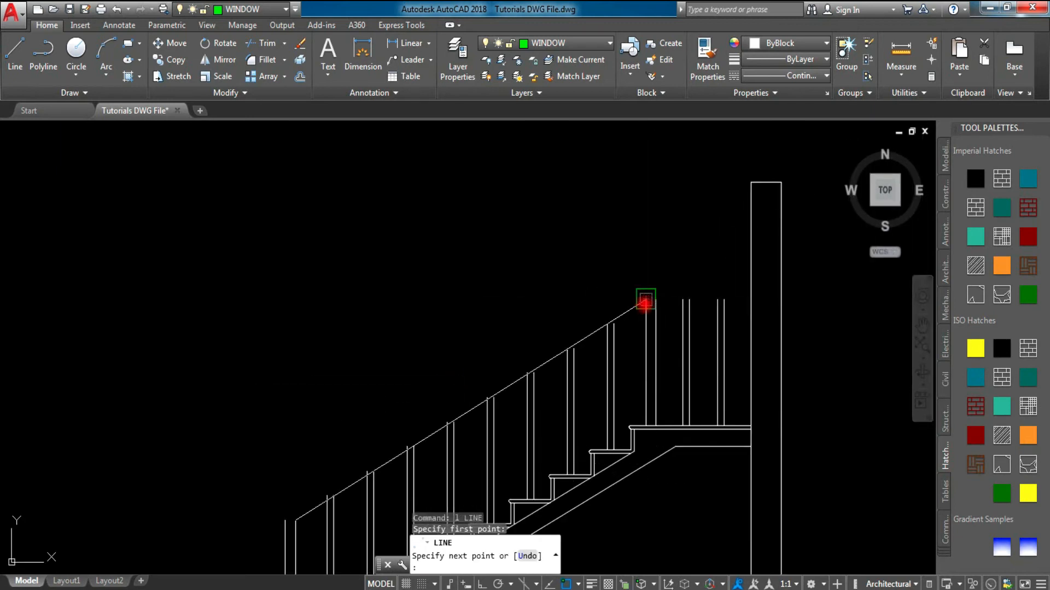
{"action": "scroll", "coordinate": [645, 301], "scroll_direction": "up", "scroll_amount": 4}
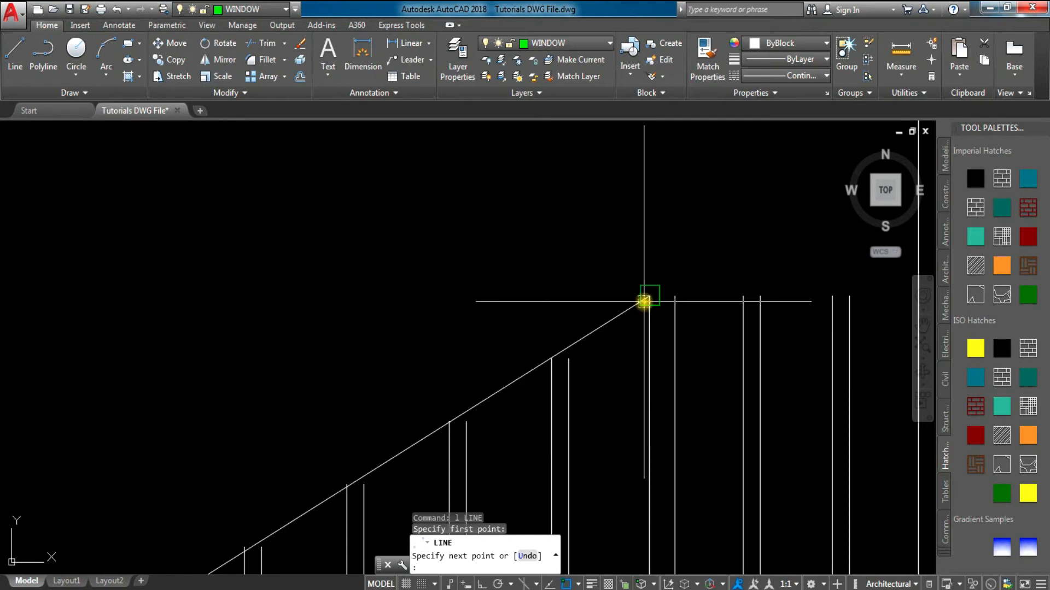
{"action": "left_click", "coordinate": [644, 301]}
Step: Continue the handrail line horizontally across the landing posts' tops to the wall face
{"action": "middle_click_drag", "start_coordinate": [782, 305], "coordinate": [536, 304]}
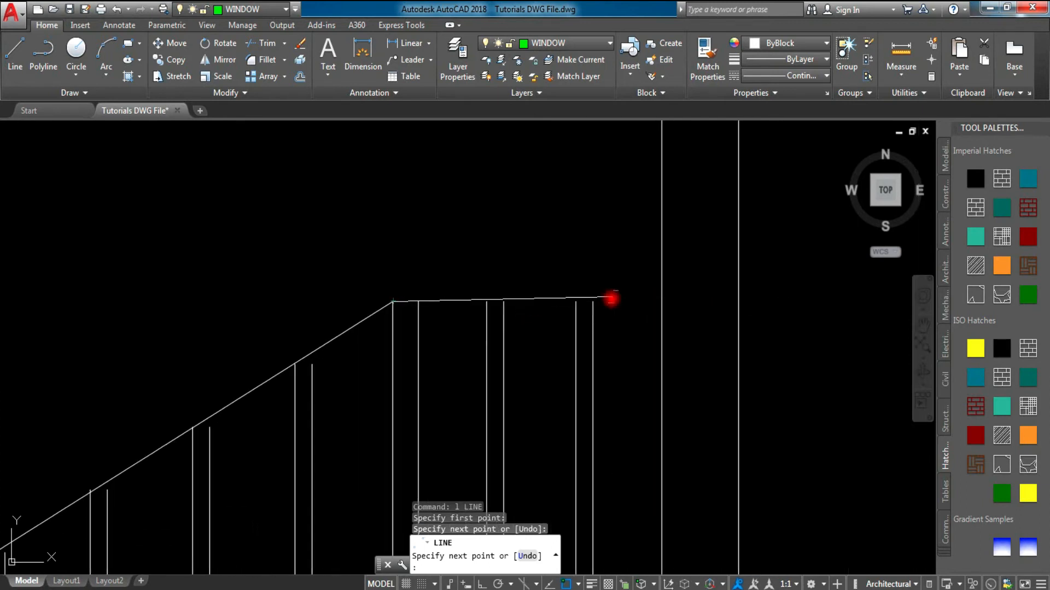
{"action": "left_click", "coordinate": [661, 302]}
{"action": "key", "text": "Escape"}
{"action": "scroll", "coordinate": [527, 363], "scroll_direction": "down", "scroll_amount": 5}
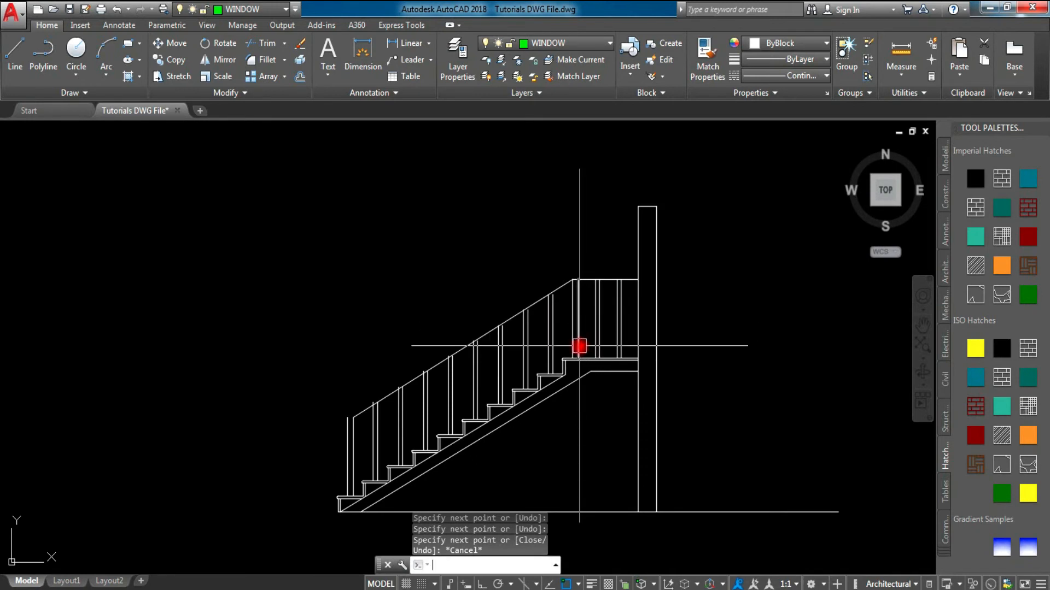
Step: Offset the sloped and horizontal handrail lines 2" upward to form the rail's upper edge
{"action": "key", "text": "Return"}
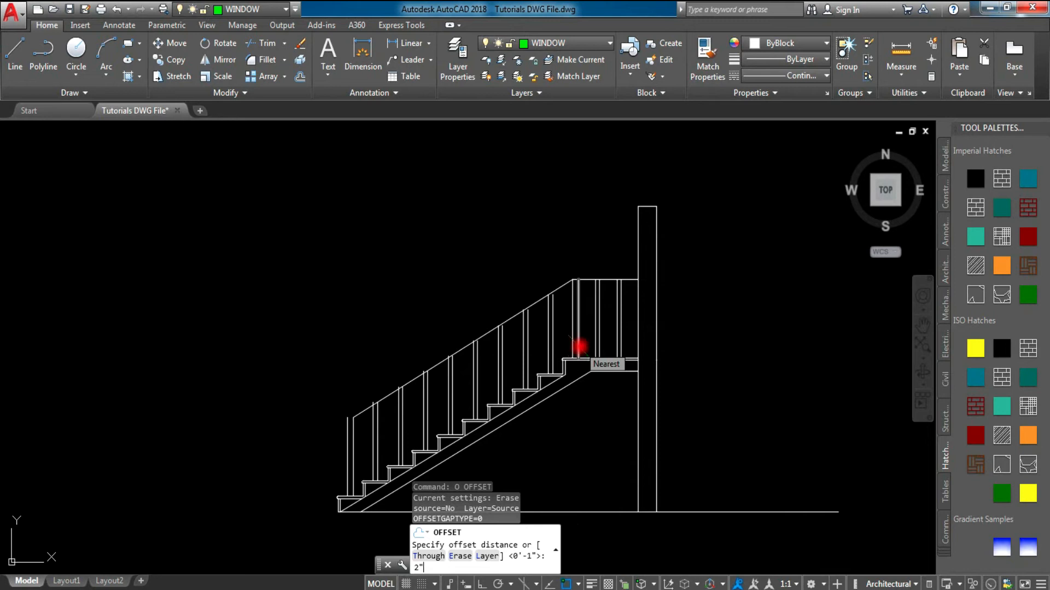
{"action": "type", "text": "2\""}
{"action": "key", "text": "Return"}
{"action": "scroll", "coordinate": [569, 345], "scroll_direction": "up", "scroll_amount": 3}
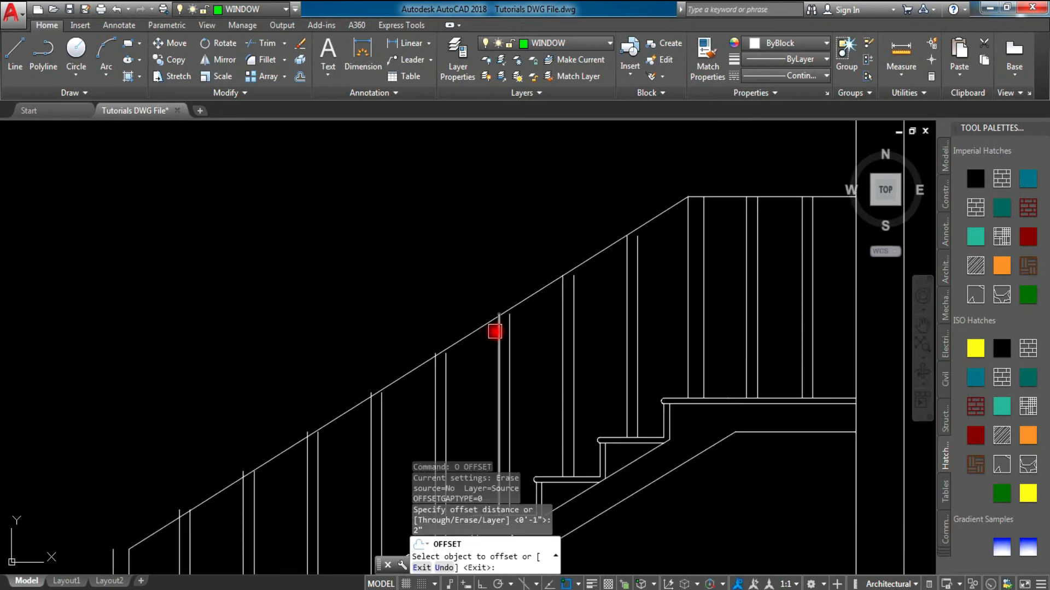
{"action": "left_click", "coordinate": [488, 328]}
{"action": "left_click", "coordinate": [760, 174]}
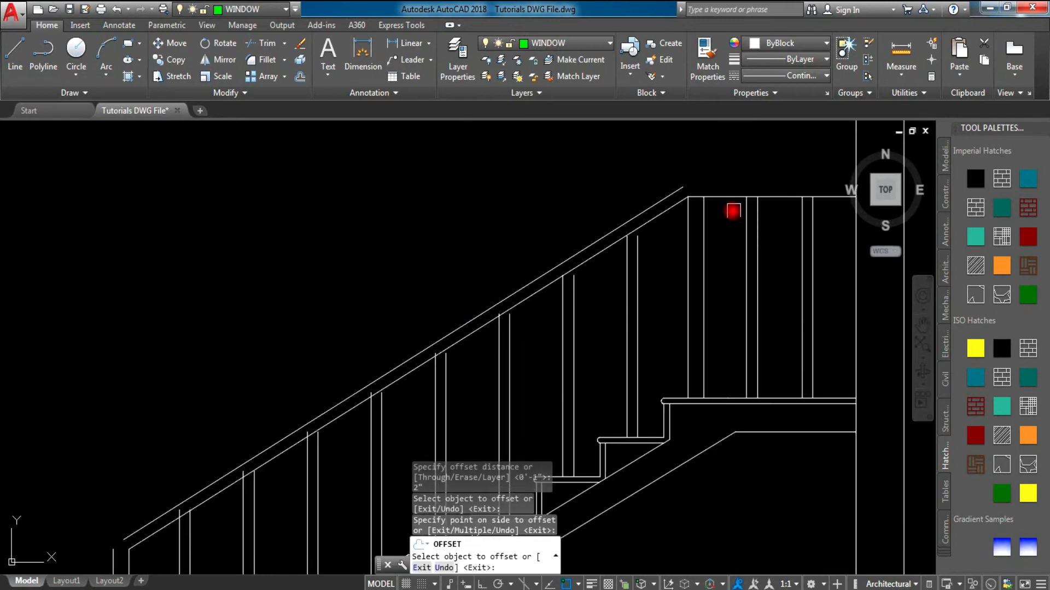
Step: Fillet the offset sloped and horizontal handrail lines into a sharp corner above the landing's wide post
{"action": "key", "text": "Escape"}
{"action": "type", "text": "f"}
{"action": "key", "text": "Return"}
{"action": "scroll", "coordinate": [670, 219], "scroll_direction": "up", "scroll_amount": 3}
{"action": "left_click", "coordinate": [731, 160]}
{"action": "left_click", "coordinate": [699, 178]}
{"action": "scroll", "coordinate": [645, 225], "scroll_direction": "down", "scroll_amount": 5}
{"action": "middle_click_drag", "start_coordinate": [592, 274], "coordinate": [703, 188]}
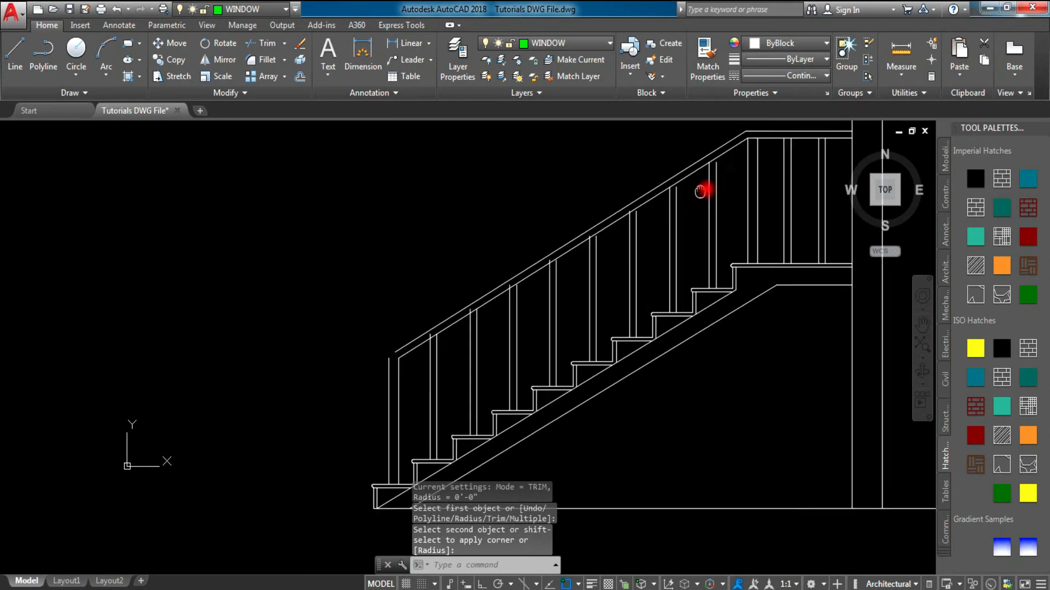
Step: Extend the first post's right edge up to the handrail's upper sloped line
{"action": "scroll", "coordinate": [450, 341], "scroll_direction": "up", "scroll_amount": 1}
{"action": "key", "text": "Escape"}
{"action": "key", "text": "Escape"}
{"action": "key", "text": "Escape"}
{"action": "scroll", "coordinate": [445, 337], "scroll_direction": "up", "scroll_amount": 2}
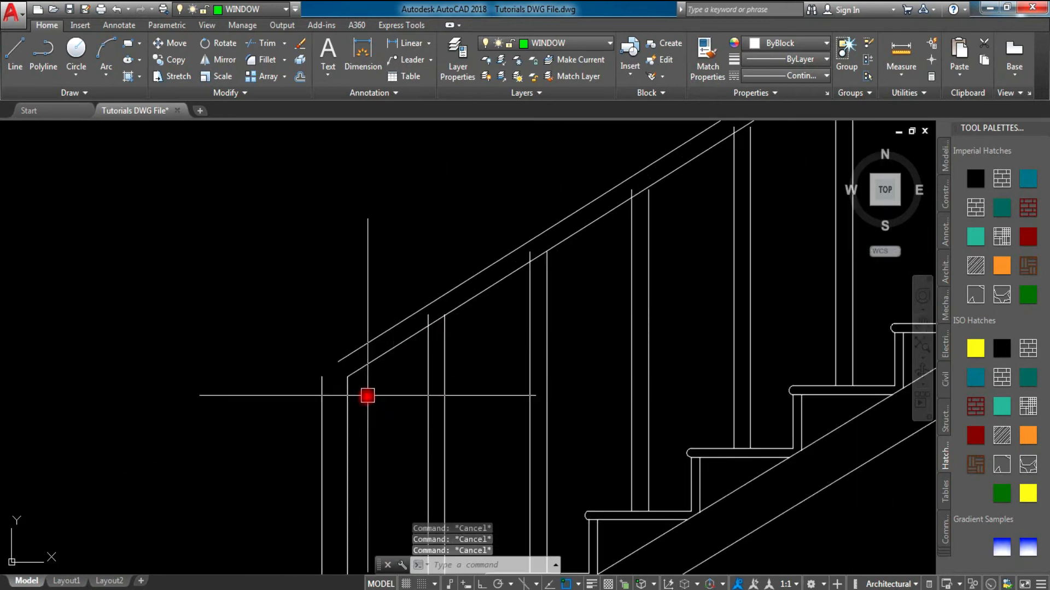
{"action": "middle_click_drag", "start_coordinate": [354, 403], "coordinate": [387, 341]}
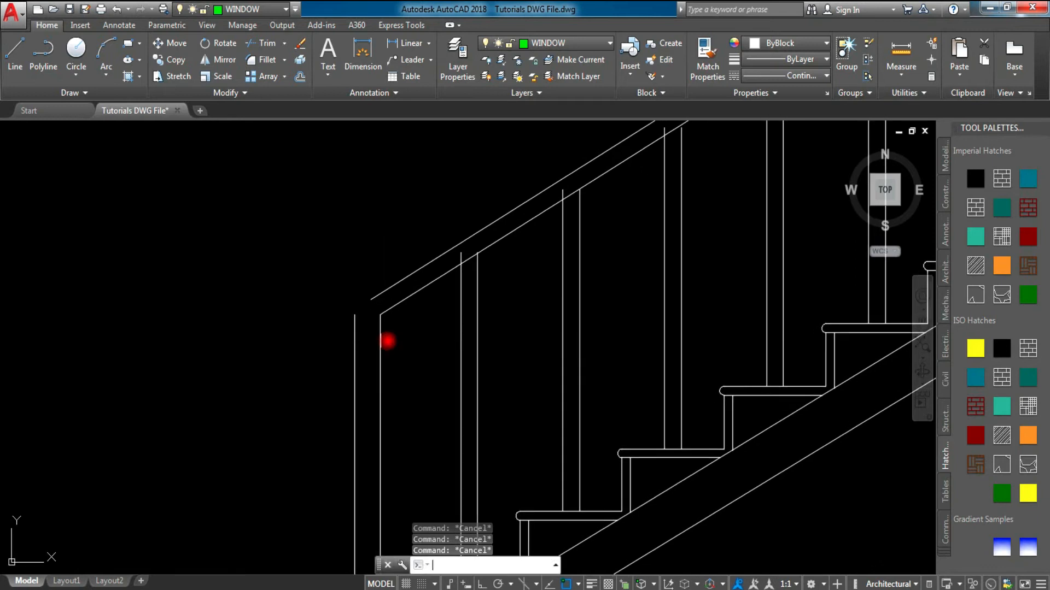
{"action": "key", "text": "Return"}
{"action": "key", "text": "Return"}
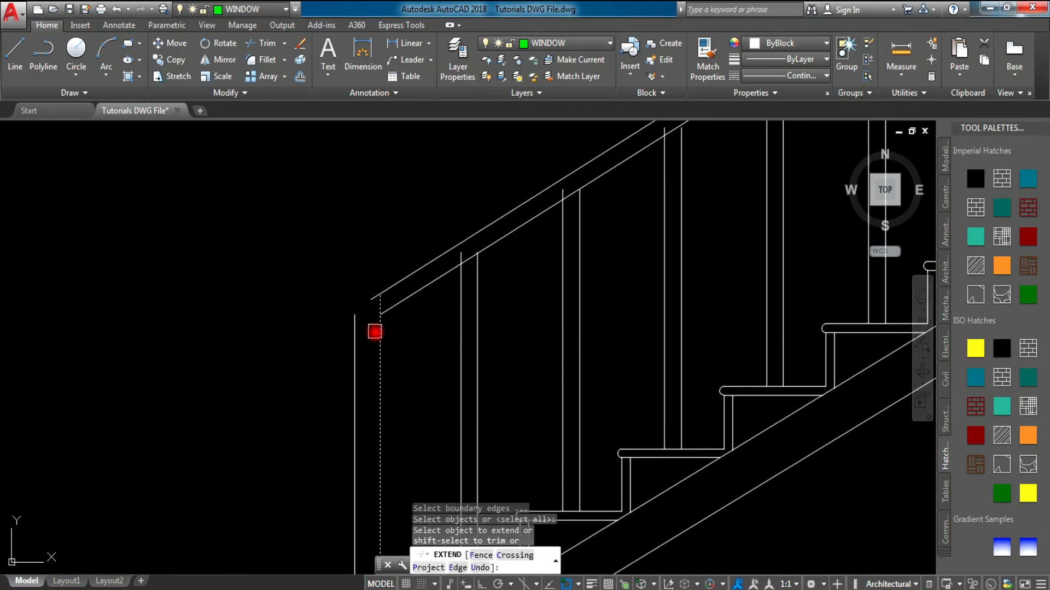
{"action": "left_click", "coordinate": [380, 335]}
{"action": "key", "text": "Escape"}
{"action": "key", "text": "Escape"}
{"action": "key", "text": "Escape"}
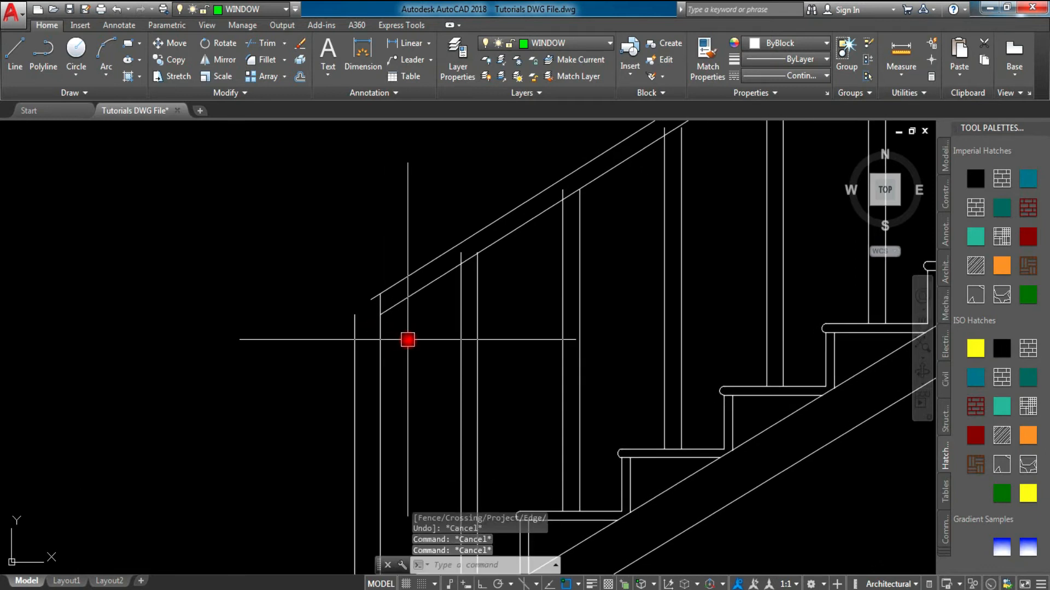
Step: Draw a horizontal line leftward from the first post's extended top and fillet the post's left edge to it
{"action": "type", "text": "l"}
{"action": "scroll", "coordinate": [392, 319], "scroll_direction": "up", "scroll_amount": 4}
{"action": "key", "text": "Return"}
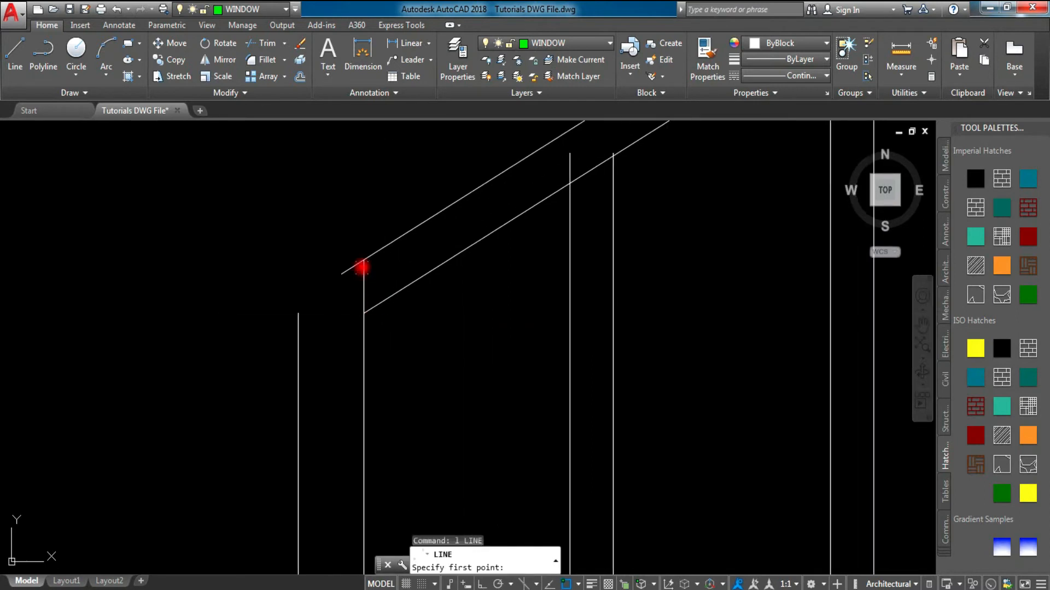
{"action": "left_click", "coordinate": [363, 260]}
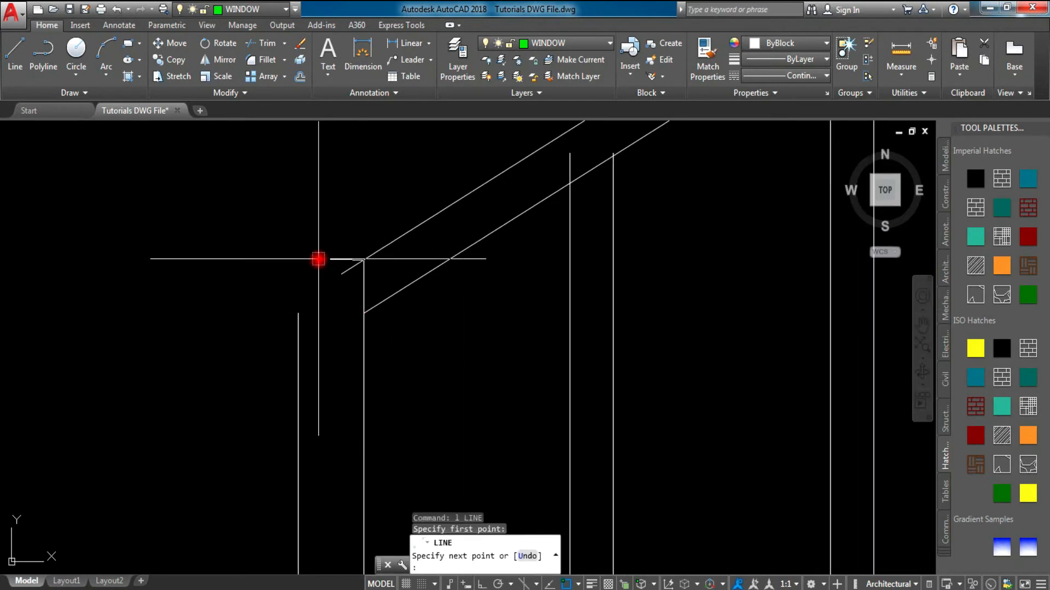
{"action": "left_click", "coordinate": [318, 260]}
{"action": "key", "text": "Escape"}
{"action": "key", "text": "Escape"}
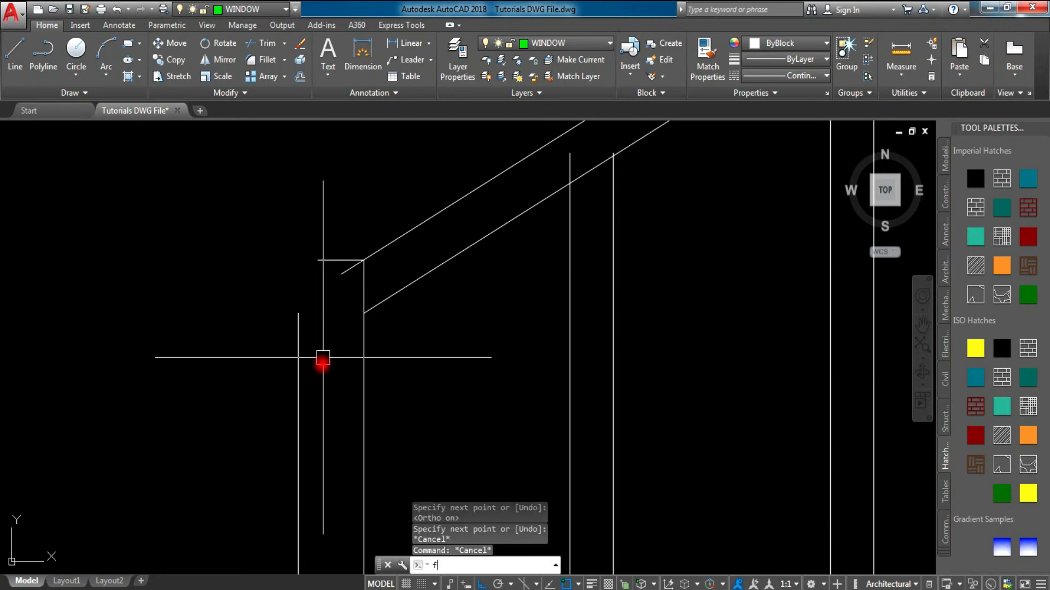
{"action": "type", "text": "f"}
{"action": "key", "text": "Return"}
{"action": "left_click", "coordinate": [298, 345]}
{"action": "key", "text": "Escape"}
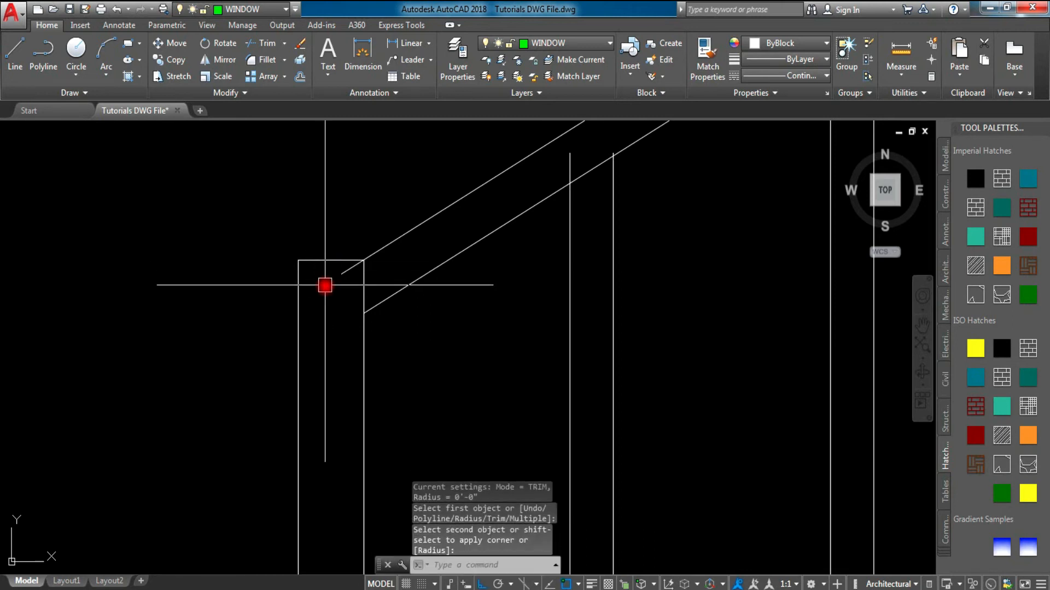
Step: Trim the stub of the upper handrail line that crosses into the first post
{"action": "type", "text": "t"}
{"action": "key", "text": "Return"}
{"action": "key", "text": "Return"}
{"action": "left_click", "coordinate": [343, 274]}
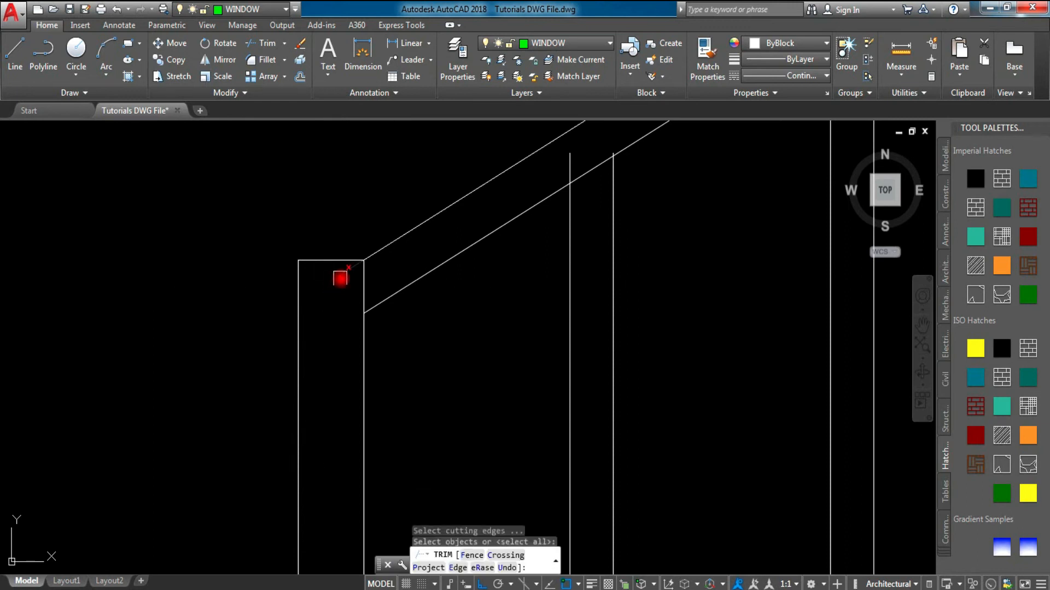
{"action": "key", "text": "Escape"}
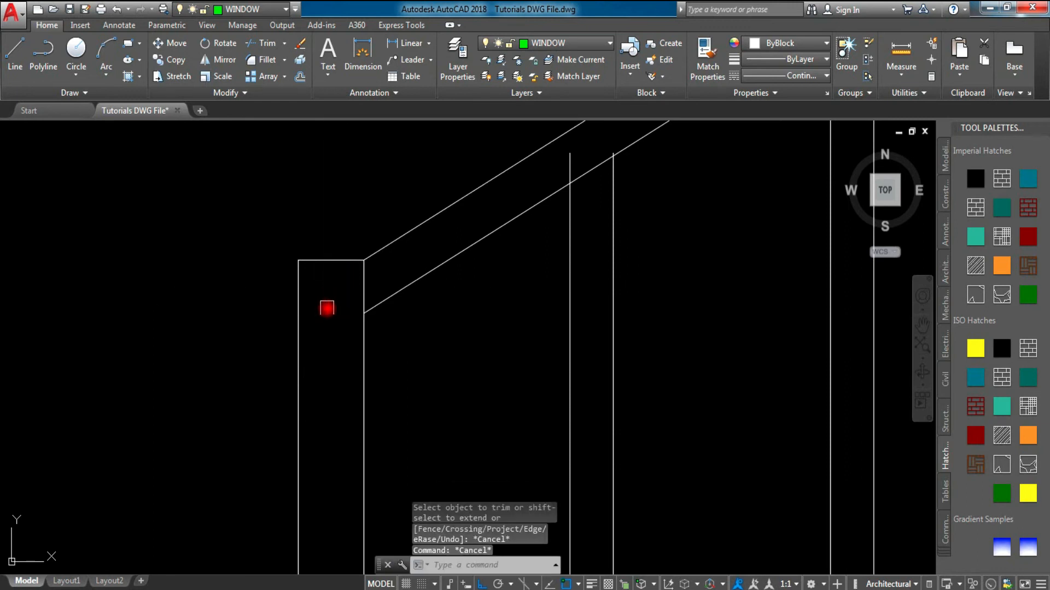
Step: Draw a two-point circle across the first post's top, from its left corner to its right corner
{"action": "type", "text": "c"}
{"action": "key", "text": "Return"}
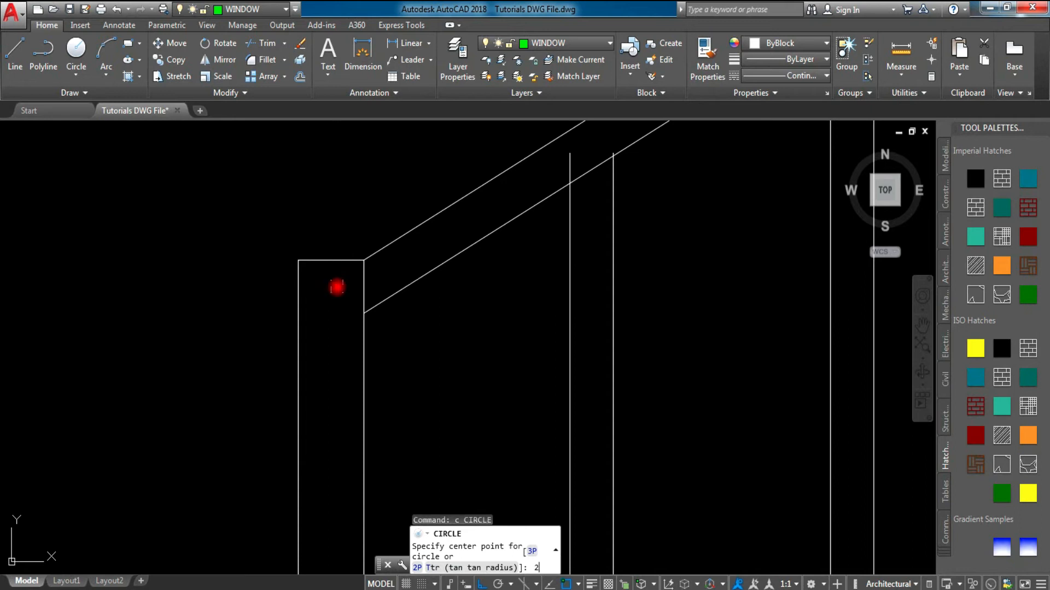
{"action": "key", "text": "Return"}
{"action": "scroll", "coordinate": [296, 250], "scroll_direction": "up", "scroll_amount": 2}
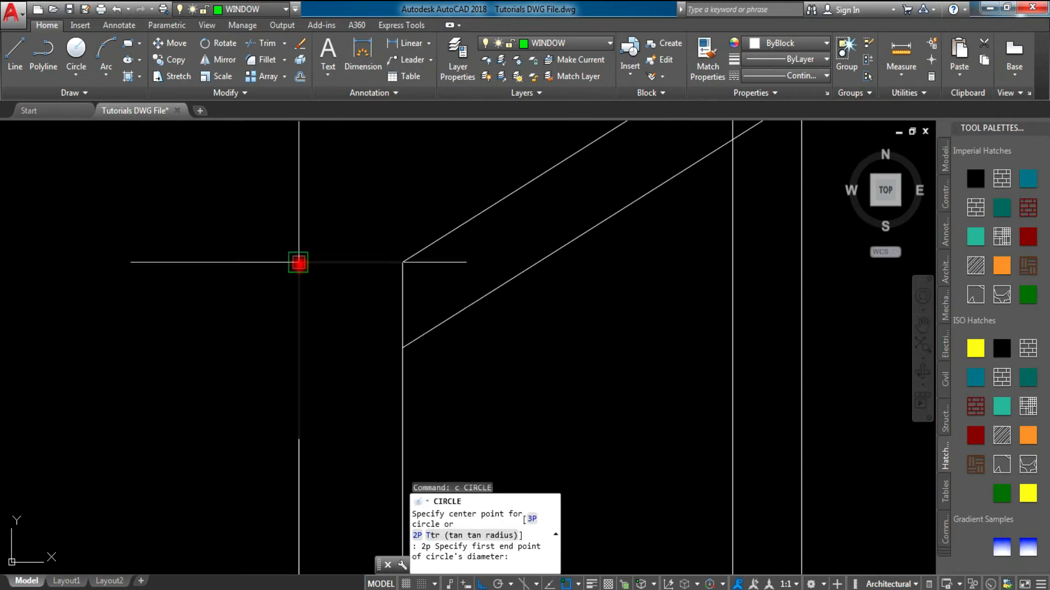
{"action": "left_click", "coordinate": [298, 262]}
{"action": "left_click", "coordinate": [403, 262]}
{"action": "key", "text": "Escape"}
{"action": "key", "text": "Escape"}
Step: Draw a horizontal line across the first post from the lower handrail line's end to the post's left edge
{"action": "type", "text": "l"}
{"action": "key", "text": "Return"}
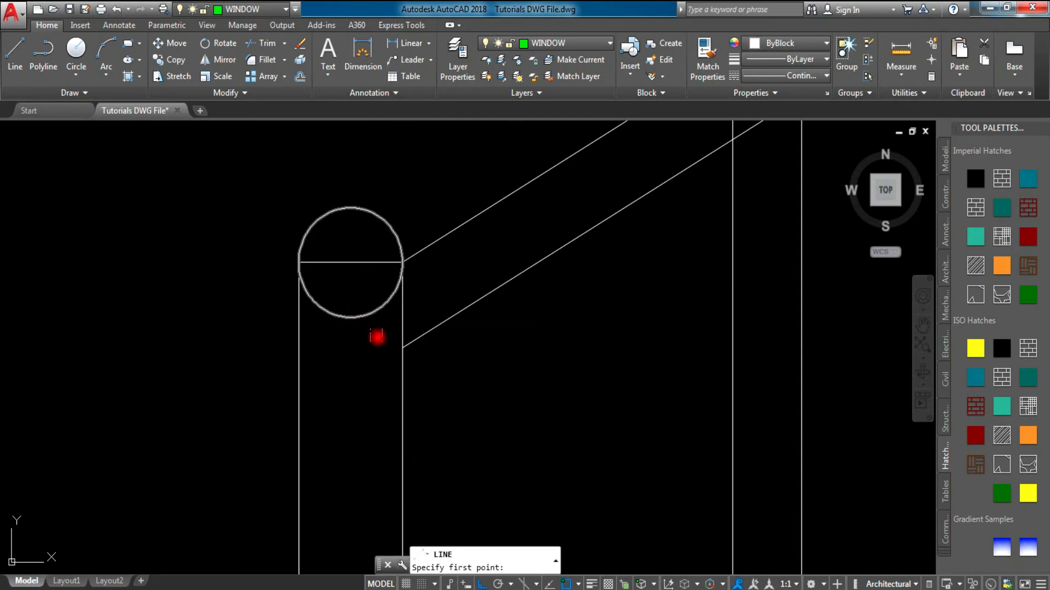
{"action": "left_click", "coordinate": [404, 347]}
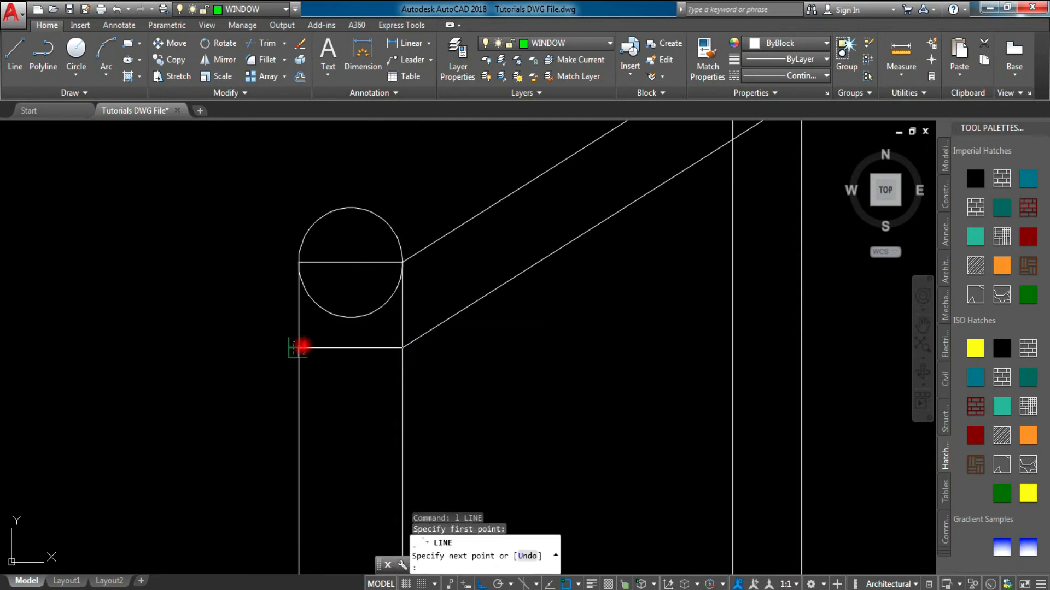
{"action": "left_click", "coordinate": [297, 347]}
{"action": "key", "text": "Escape"}
Step: Trim the lower half of the circle on the first post to leave a rounded cap
{"action": "type", "text": "tr"}
{"action": "key", "text": "Return"}
{"action": "key", "text": "Return"}
{"action": "left_click", "coordinate": [320, 306]}
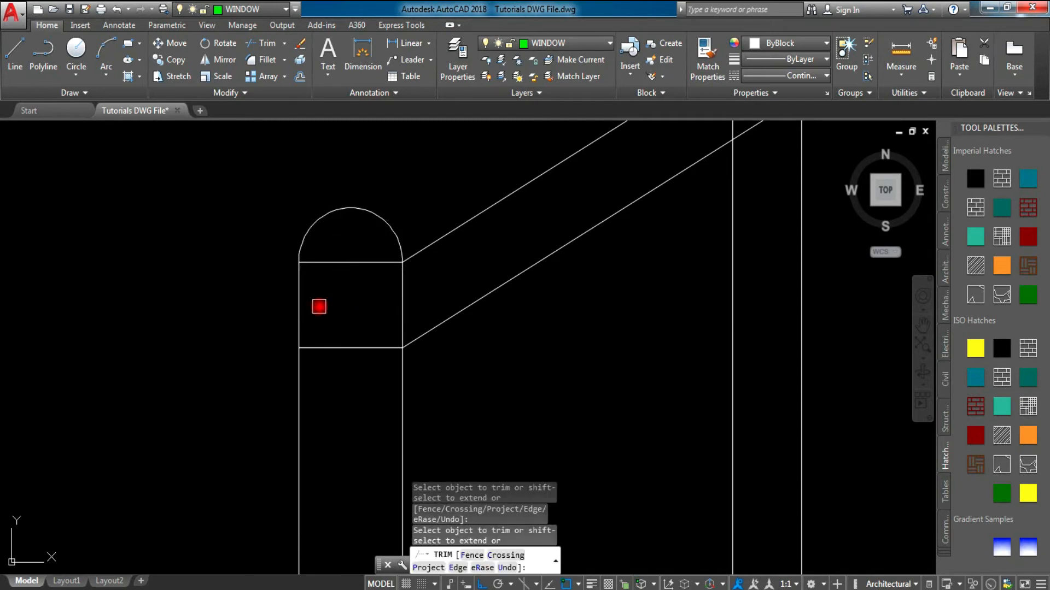
{"action": "scroll", "coordinate": [339, 313], "scroll_direction": "down", "scroll_amount": 3}
{"action": "left_click", "coordinate": [352, 321]}
{"action": "scroll", "coordinate": [395, 344], "scroll_direction": "down", "scroll_amount": 2}
{"action": "middle_click_drag", "start_coordinate": [396, 344], "coordinate": [152, 411]}
{"action": "scroll", "coordinate": [512, 198], "scroll_direction": "up", "scroll_amount": 2}
{"action": "key", "text": "Escape"}
Step: Extend both edges of the landing's wide post up to the handrail's upper line
{"action": "scroll", "coordinate": [533, 284], "scroll_direction": "up", "scroll_amount": 3}
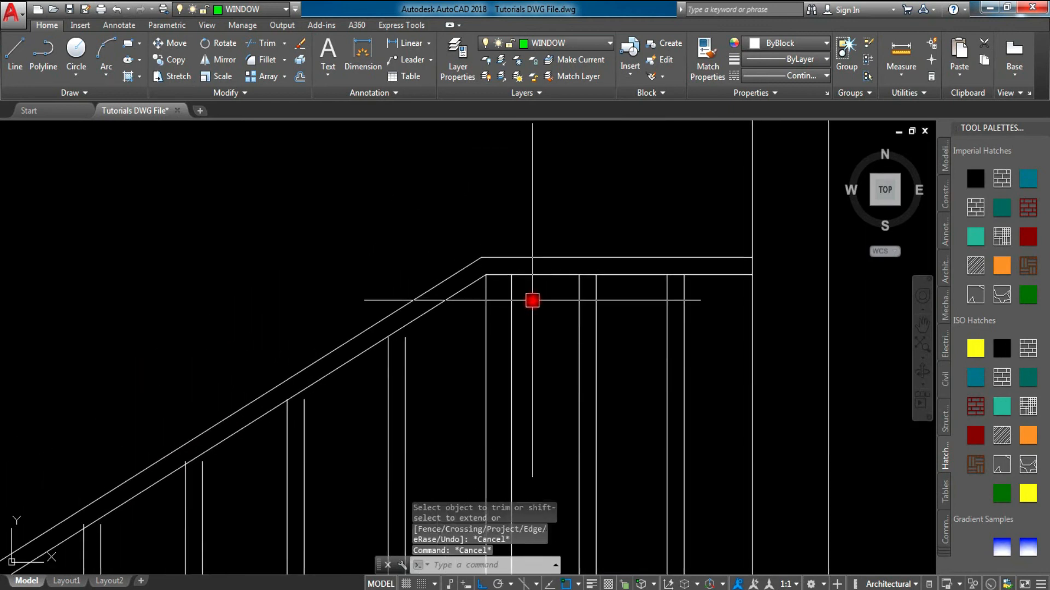
{"action": "type", "text": "ex"}
{"action": "key", "text": "Return"}
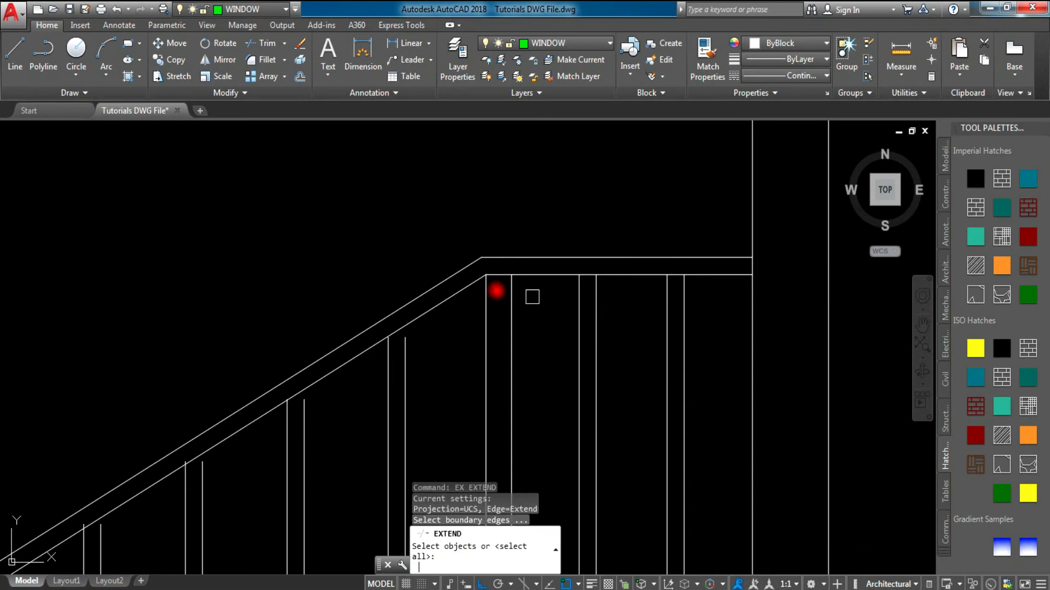
{"action": "key", "text": "Return"}
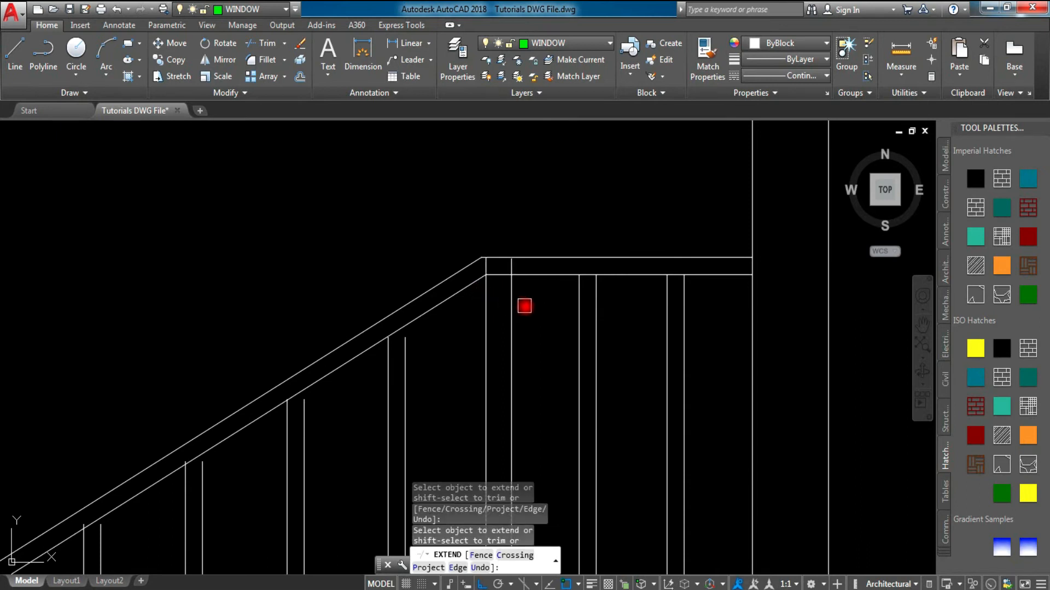
{"action": "key", "text": "Escape"}
Step: Draw a two-point circle across the top of the landing's wide post, between its two extended edges
{"action": "type", "text": "c"}
{"action": "key", "text": "Return"}
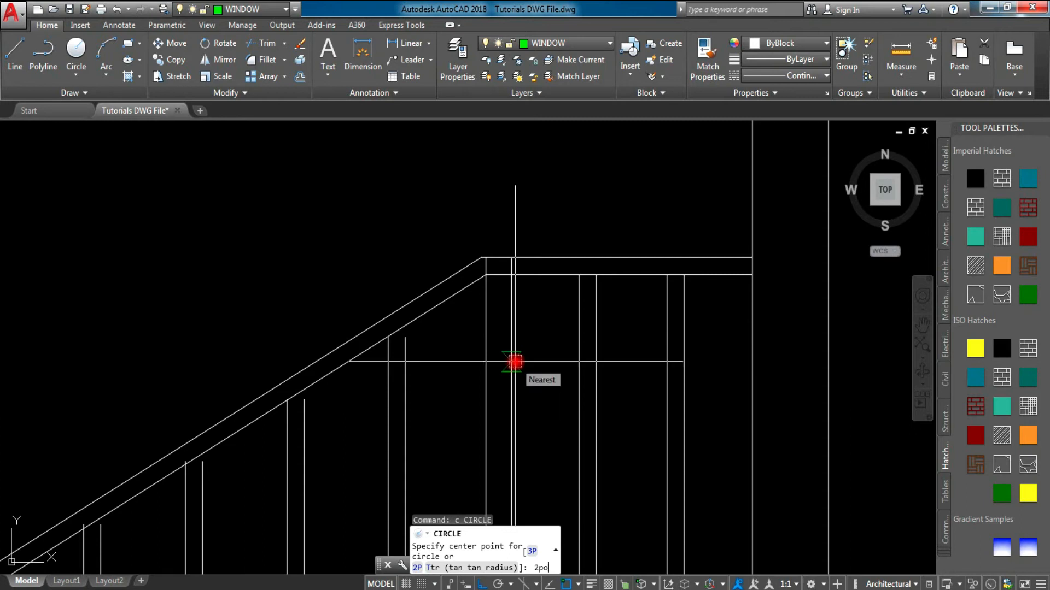
{"action": "type", "text": "2po"}
{"action": "key", "text": "BackSpace"}
{"action": "key", "text": "Return"}
{"action": "scroll", "coordinate": [460, 217], "scroll_direction": "up", "scroll_amount": 4}
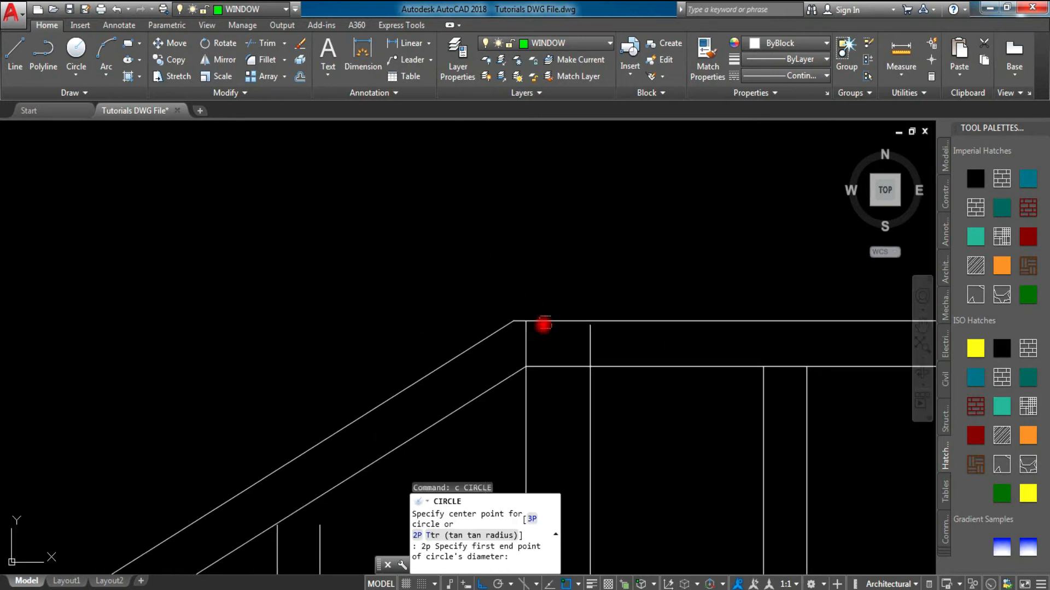
{"action": "left_click", "coordinate": [525, 321]}
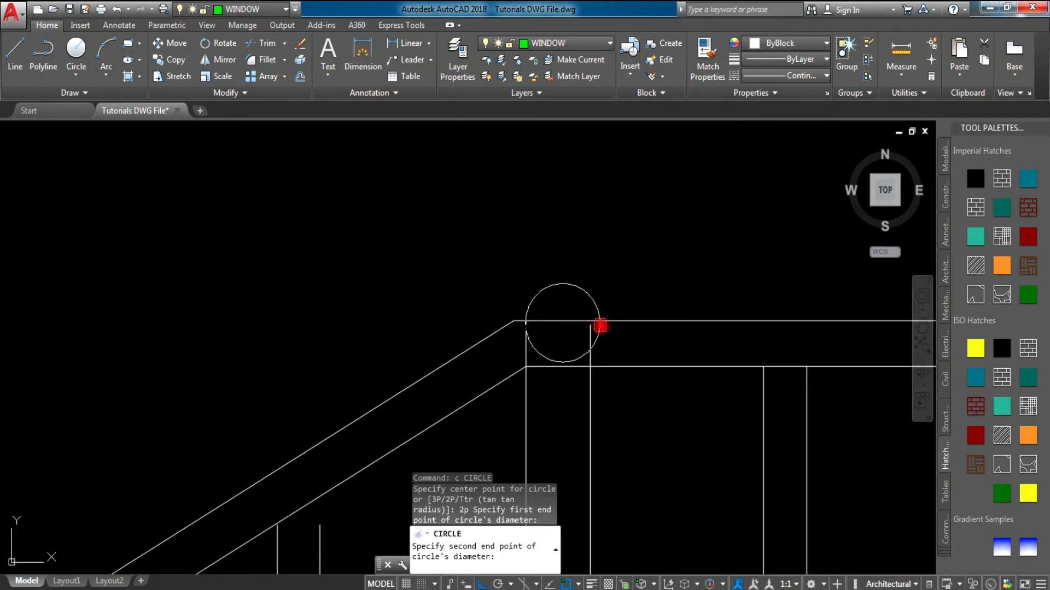
{"action": "left_click", "coordinate": [589, 325]}
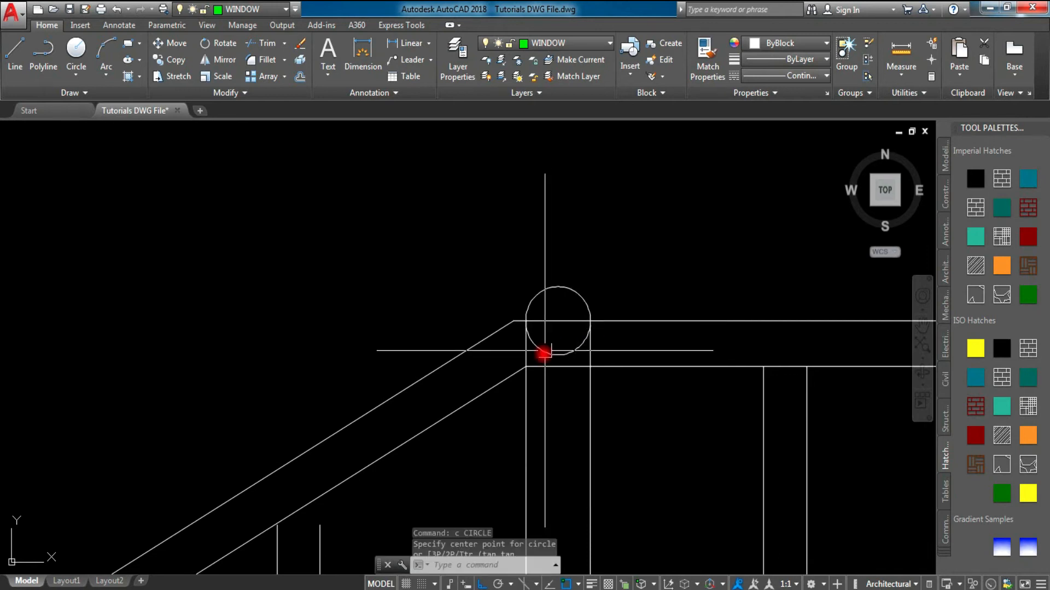
Step: Trim the lower half of the circle on the landing's wide post to leave a rounded cap
{"action": "key", "text": "Escape"}
{"action": "key", "text": "Escape"}
{"action": "type", "text": "tr"}
{"action": "key", "text": "Return"}
{"action": "key", "text": "Return"}
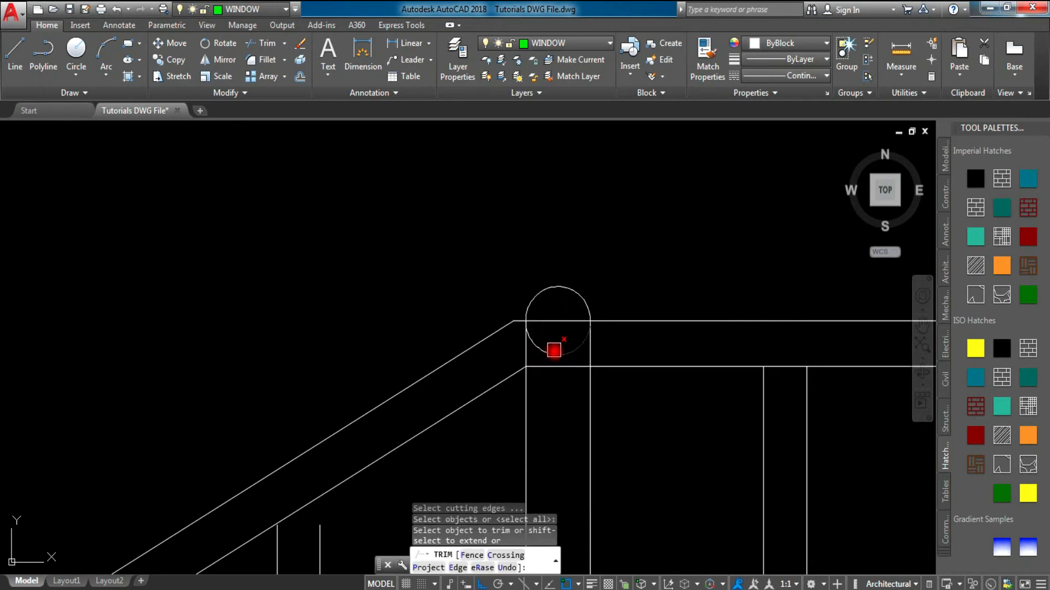
{"action": "left_click", "coordinate": [535, 348]}
{"action": "scroll", "coordinate": [534, 347], "scroll_direction": "down", "scroll_amount": 5}
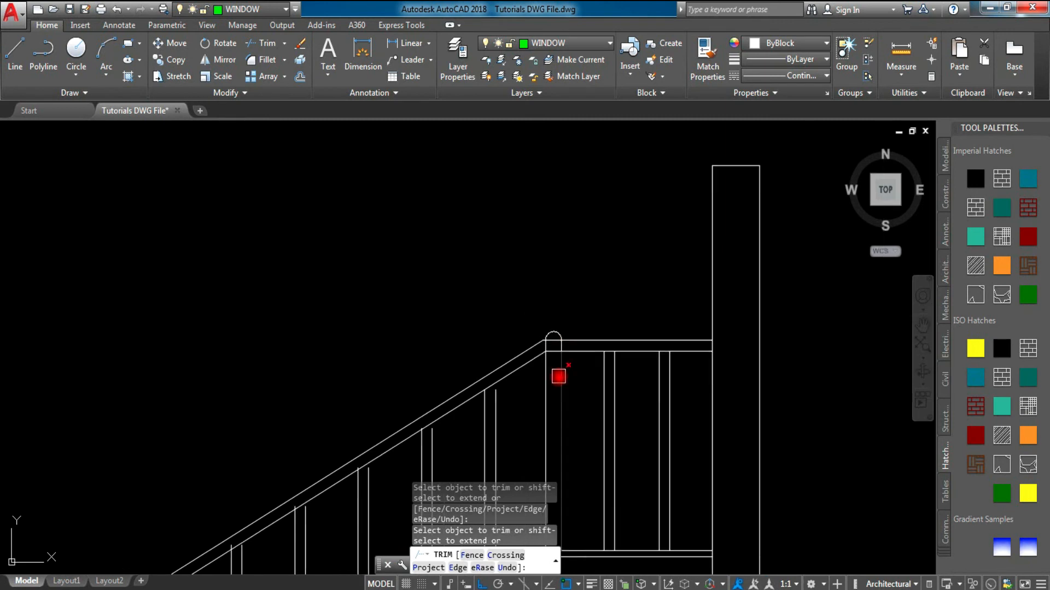
{"action": "key", "text": "Escape"}
Step: Examine where the tops of the narrow stair posts meet the handrail's lower line
{"action": "scroll", "coordinate": [546, 306], "scroll_direction": "down", "scroll_amount": 4}
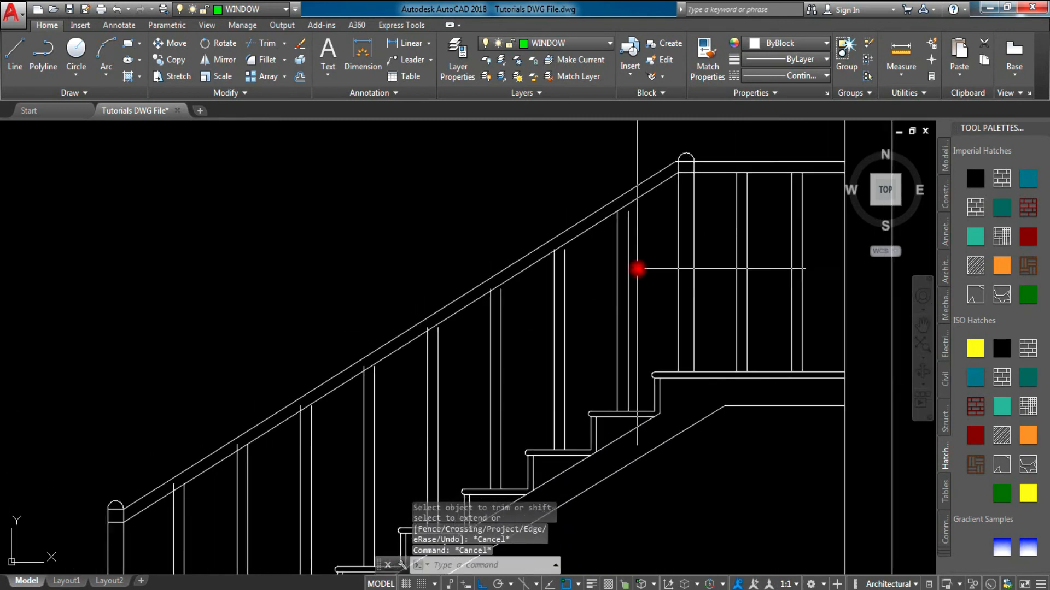
{"action": "scroll", "coordinate": [426, 371], "scroll_direction": "up", "scroll_amount": 1}
{"action": "scroll", "coordinate": [426, 372], "scroll_direction": "up", "scroll_amount": 2}
{"action": "middle_click_drag", "start_coordinate": [427, 371], "coordinate": [443, 304]}
{"action": "scroll", "coordinate": [434, 302], "scroll_direction": "down", "scroll_amount": 4}
{"action": "middle_click_drag", "start_coordinate": [512, 303], "coordinate": [458, 340]}
{"action": "scroll", "coordinate": [356, 355], "scroll_direction": "up", "scroll_amount": 8}
{"action": "scroll", "coordinate": [469, 292], "scroll_direction": "up", "scroll_amount": 2}
{"action": "middle_click_drag", "start_coordinate": [585, 210], "coordinate": [360, 374]}
{"action": "scroll", "coordinate": [522, 300], "scroll_direction": "down", "scroll_amount": 2}
{"action": "scroll", "coordinate": [590, 246], "scroll_direction": "up", "scroll_amount": 4}
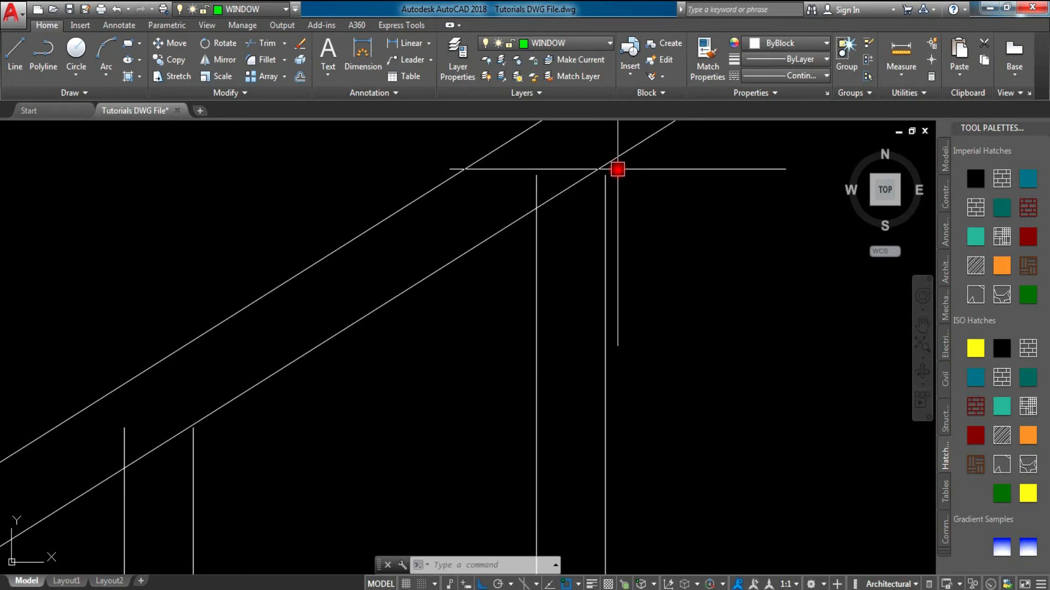
{"action": "scroll", "coordinate": [612, 197], "scroll_direction": "down", "scroll_amount": 4}
{"action": "middle_click_drag", "start_coordinate": [475, 326], "coordinate": [541, 258]}
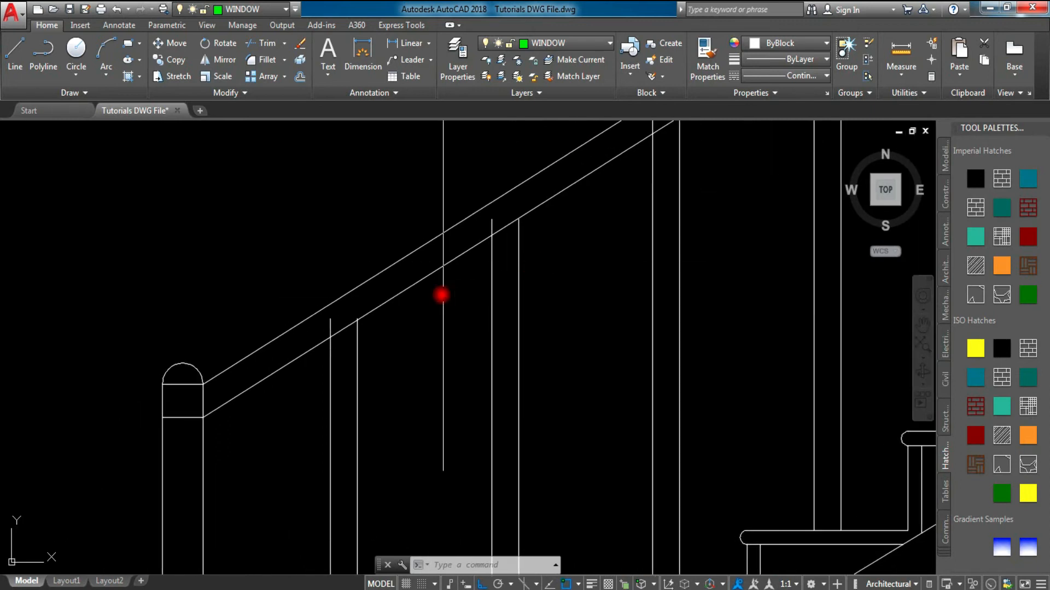
{"action": "key", "text": "Escape"}
{"action": "key", "text": "Escape"}
{"action": "key", "text": "Escape"}
Step: Extend the right edges of the lower narrow stair posts up to the handrail's lower line
{"action": "scroll", "coordinate": [502, 229], "scroll_direction": "up", "scroll_amount": 9}
{"action": "type", "text": "ex"}
{"action": "key", "text": "Return"}
{"action": "key", "text": "Return"}
{"action": "left_click", "coordinate": [481, 252]}
{"action": "scroll", "coordinate": [535, 284], "scroll_direction": "down", "scroll_amount": 6}
{"action": "mouse_move", "coordinate": [623, 288]}
{"action": "middle_mouse_down"}
{"action": "mouse_move", "coordinate": [408, 321]}
{"action": "mouse_move", "coordinate": [295, 354]}
{"action": "middle_mouse_up"}
{"action": "scroll", "coordinate": [525, 285], "scroll_direction": "down", "scroll_amount": 4}
{"action": "mouse_move", "coordinate": [591, 258]}
{"action": "middle_mouse_down"}
{"action": "mouse_move", "coordinate": [605, 255]}
{"action": "mouse_move", "coordinate": [549, 304]}
{"action": "middle_mouse_up"}
{"action": "scroll", "coordinate": [542, 280], "scroll_direction": "up", "scroll_amount": 4}
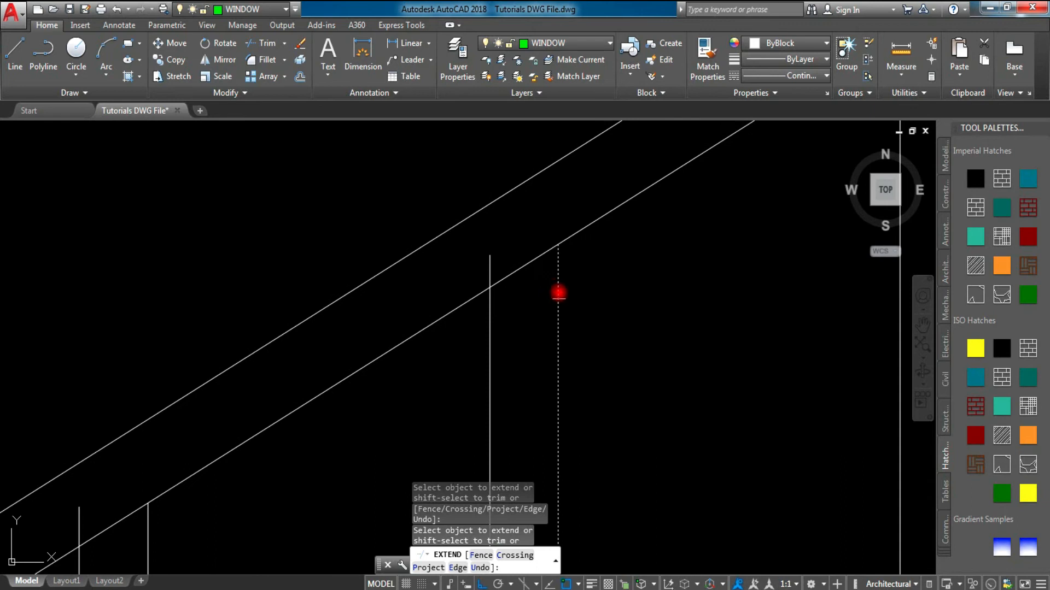
{"action": "scroll", "coordinate": [656, 310], "scroll_direction": "down", "scroll_amount": 7}
{"action": "scroll", "coordinate": [499, 330], "scroll_direction": "up", "scroll_amount": 3}
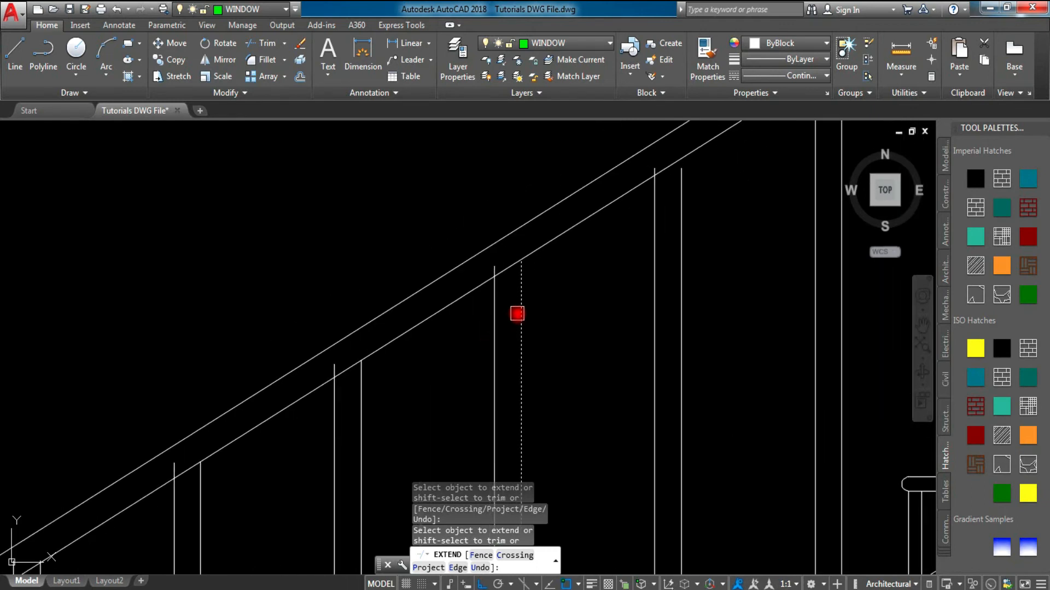
Step: Extend the right edges of the remaining upper narrow stair posts to meet the sloped handrail's lower line
{"action": "middle_click_drag", "start_coordinate": [569, 319], "coordinate": [400, 409]}
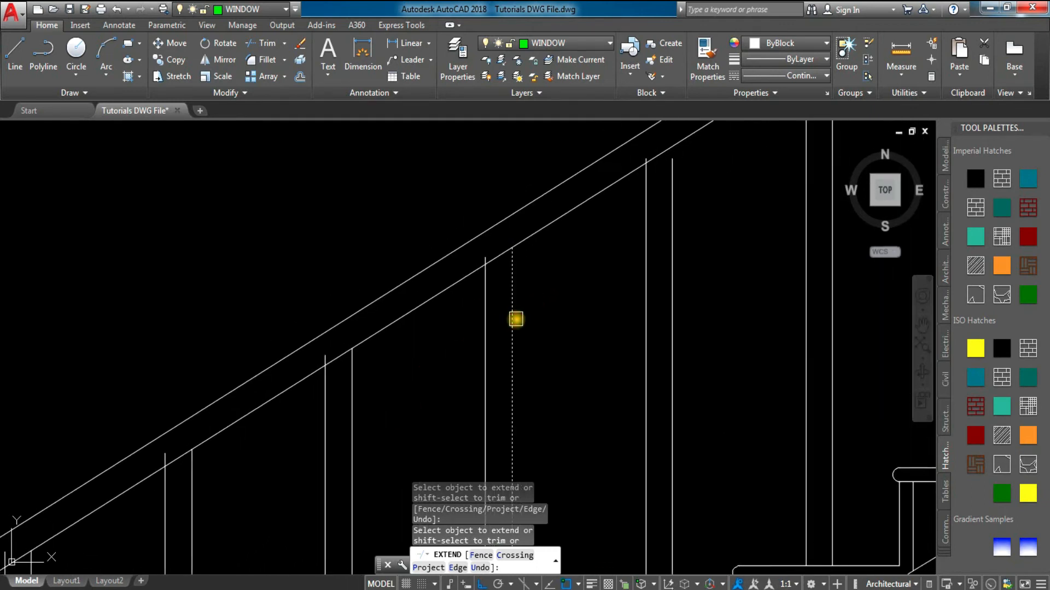
{"action": "middle_click_drag", "start_coordinate": [570, 310], "coordinate": [431, 404]}
{"action": "middle_click_drag", "start_coordinate": [586, 339], "coordinate": [435, 448]}
{"action": "left_click", "coordinate": [518, 370]}
{"action": "left_click", "coordinate": [504, 368]}
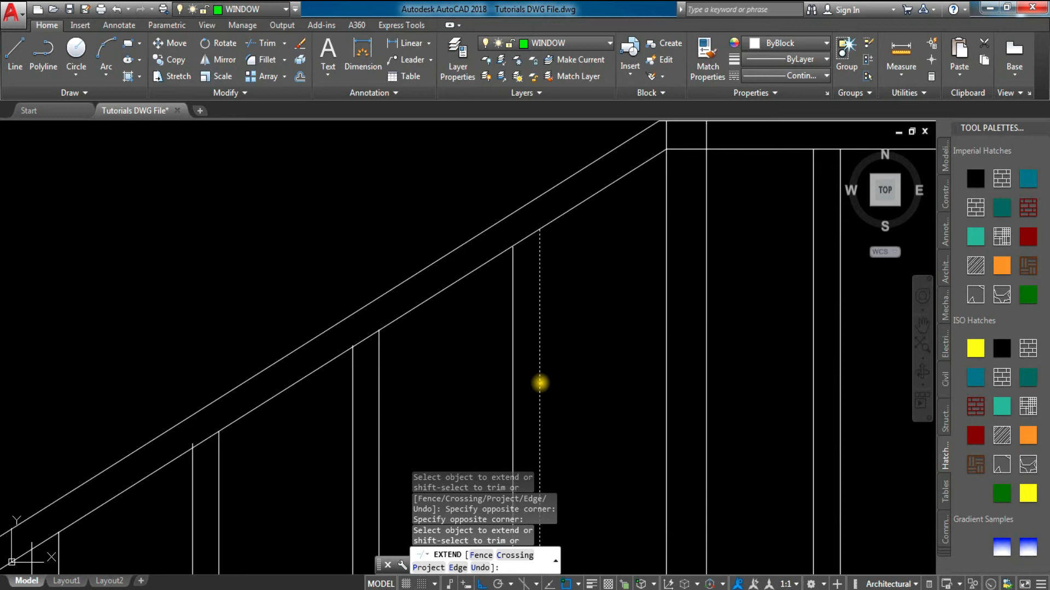
{"action": "left_click", "coordinate": [539, 382]}
{"action": "scroll", "coordinate": [514, 274], "scroll_direction": "up", "scroll_amount": 3}
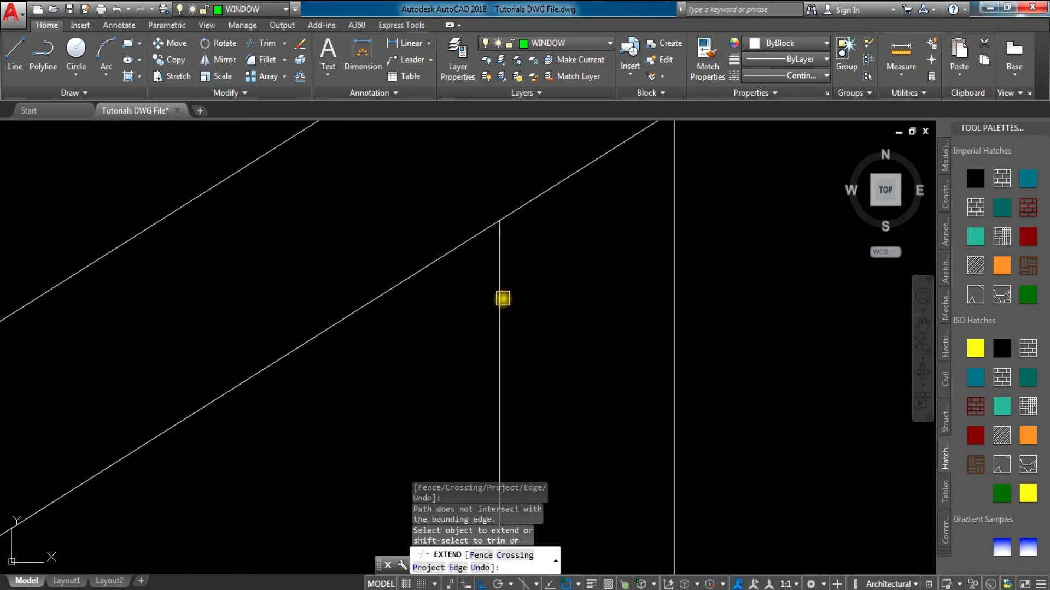
{"action": "left_click", "coordinate": [503, 299]}
{"action": "scroll", "coordinate": [539, 321], "scroll_direction": "down", "scroll_amount": 5}
{"action": "scroll", "coordinate": [669, 326], "scroll_direction": "down", "scroll_amount": 2}
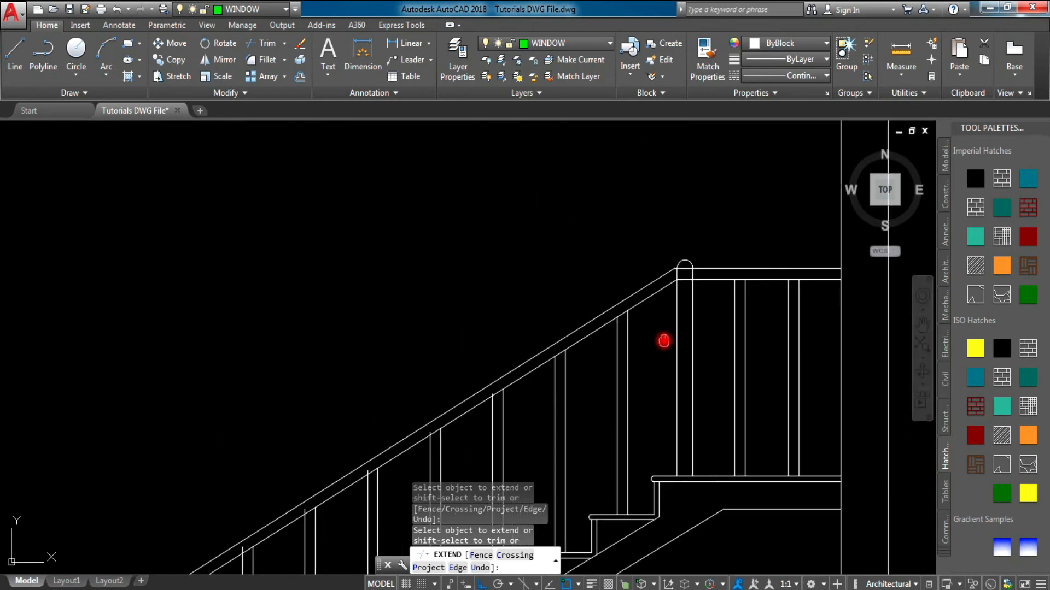
{"action": "middle_click_drag", "start_coordinate": [663, 339], "coordinate": [629, 217]}
{"action": "key", "text": "Escape"}
{"action": "key", "text": "Escape"}
{"action": "middle_click_drag", "start_coordinate": [305, 371], "coordinate": [426, 244]}
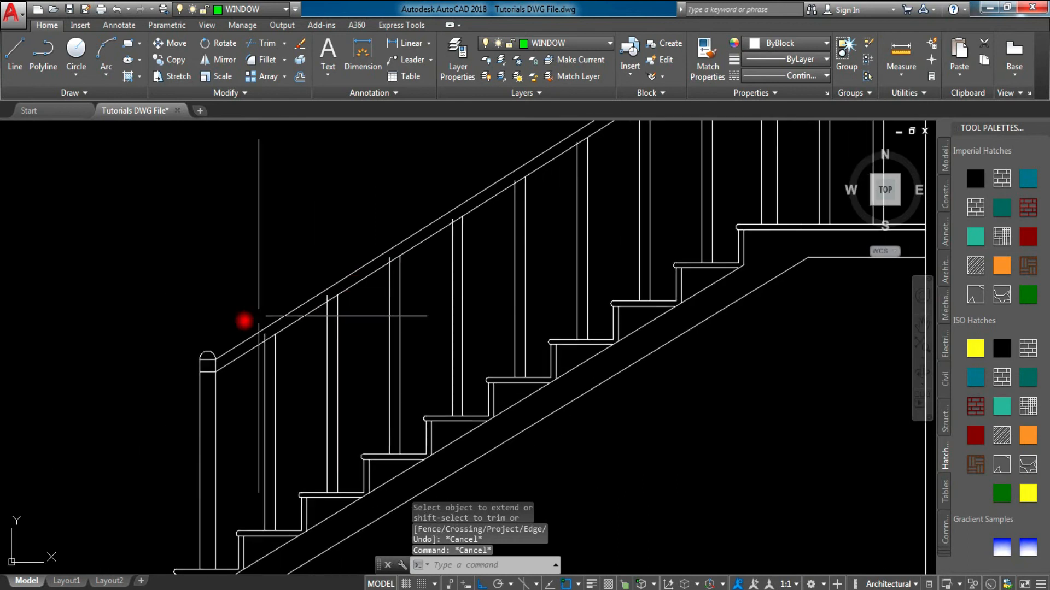
Step: Trim the left edges of the lower narrow stair posts where they project above the handrail's lower line
{"action": "scroll", "coordinate": [237, 333], "scroll_direction": "up", "scroll_amount": 2}
{"action": "type", "text": "tr"}
{"action": "key", "text": "Return"}
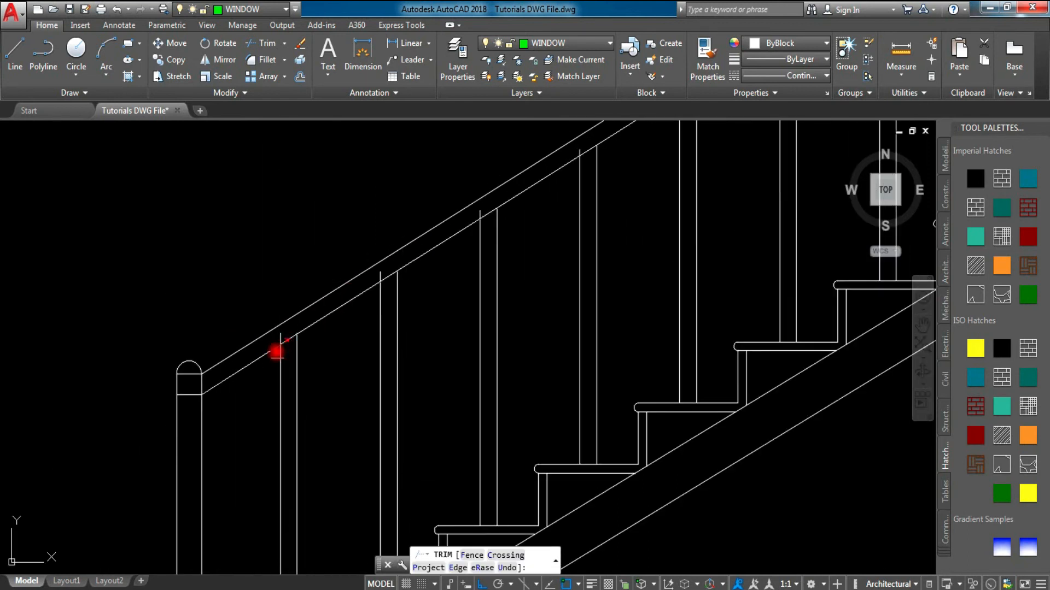
{"action": "scroll", "coordinate": [283, 318], "scroll_direction": "up", "scroll_amount": 3}
{"action": "left_click", "coordinate": [285, 315]}
{"action": "scroll", "coordinate": [326, 297], "scroll_direction": "up", "scroll_amount": 2}
{"action": "scroll", "coordinate": [407, 272], "scroll_direction": "up", "scroll_amount": 2}
{"action": "scroll", "coordinate": [467, 307], "scroll_direction": "down", "scroll_amount": 3}
{"action": "middle_click_drag", "start_coordinate": [556, 254], "coordinate": [387, 351]}
{"action": "scroll", "coordinate": [491, 235], "scroll_direction": "up", "scroll_amount": 3}
{"action": "scroll", "coordinate": [598, 281], "scroll_direction": "down", "scroll_amount": 3}
{"action": "middle_click_drag", "start_coordinate": [598, 281], "coordinate": [457, 403]}
{"action": "scroll", "coordinate": [549, 257], "scroll_direction": "up", "scroll_amount": 3}
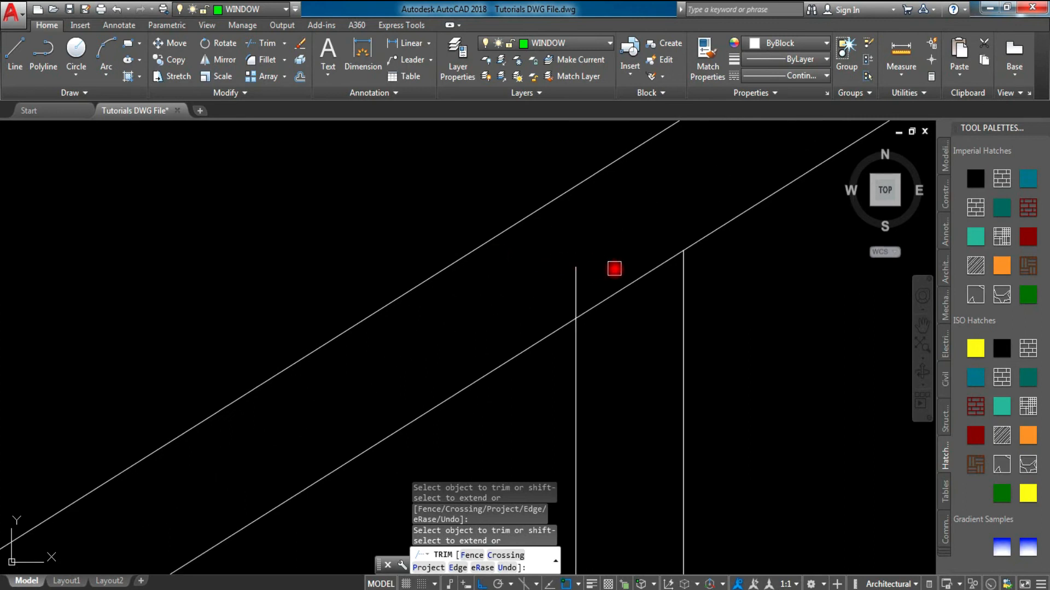
Step: Trim the projecting left edges of the remaining upper stair posts at the sloped handrail's lower line
{"action": "scroll", "coordinate": [645, 298], "scroll_direction": "down", "scroll_amount": 3}
{"action": "middle_click_drag", "start_coordinate": [716, 305], "coordinate": [434, 403]}
{"action": "scroll", "coordinate": [492, 348], "scroll_direction": "up", "scroll_amount": 3}
{"action": "scroll", "coordinate": [504, 320], "scroll_direction": "down", "scroll_amount": 3}
{"action": "middle_click_drag", "start_coordinate": [607, 340], "coordinate": [485, 405]}
{"action": "scroll", "coordinate": [534, 297], "scroll_direction": "up", "scroll_amount": 3}
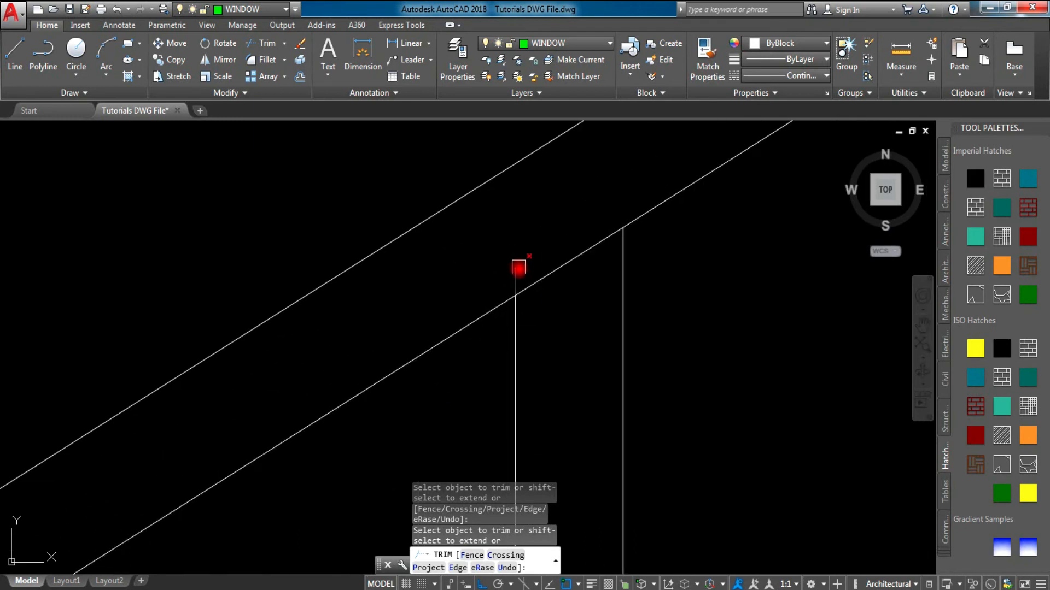
{"action": "scroll", "coordinate": [540, 336], "scroll_direction": "down", "scroll_amount": 3}
{"action": "middle_click_drag", "start_coordinate": [609, 340], "coordinate": [518, 375]}
{"action": "left_click", "coordinate": [518, 375]}
{"action": "scroll", "coordinate": [604, 296], "scroll_direction": "up", "scroll_amount": 3}
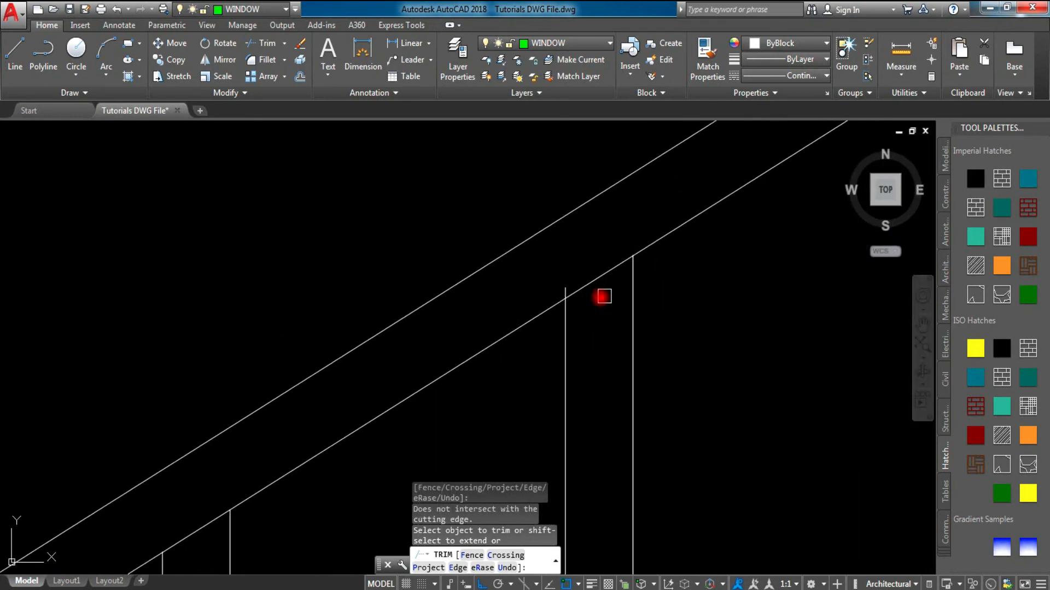
{"action": "scroll", "coordinate": [564, 283], "scroll_direction": "up", "scroll_amount": 5}
{"action": "scroll", "coordinate": [621, 272], "scroll_direction": "down", "scroll_amount": 3}
{"action": "mouse_move", "coordinate": [668, 347]}
{"action": "middle_mouse_down"}
{"action": "mouse_move", "coordinate": [440, 429]}
{"action": "mouse_move", "coordinate": [629, 262]}
{"action": "middle_mouse_up"}
{"action": "scroll", "coordinate": [671, 271], "scroll_direction": "up", "scroll_amount": 3}
{"action": "scroll", "coordinate": [602, 346], "scroll_direction": "down", "scroll_amount": 4}
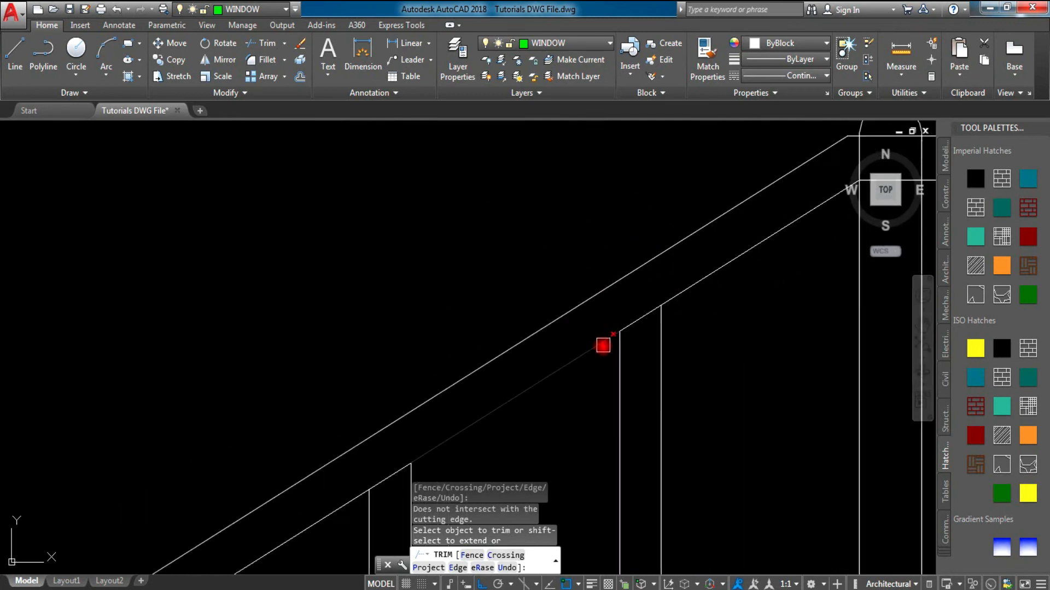
{"action": "key", "text": "Escape"}
Step: Examine the whole staircase section and where the landing and handrail meet the wall
{"action": "scroll", "coordinate": [583, 283], "scroll_direction": "down", "scroll_amount": 4}
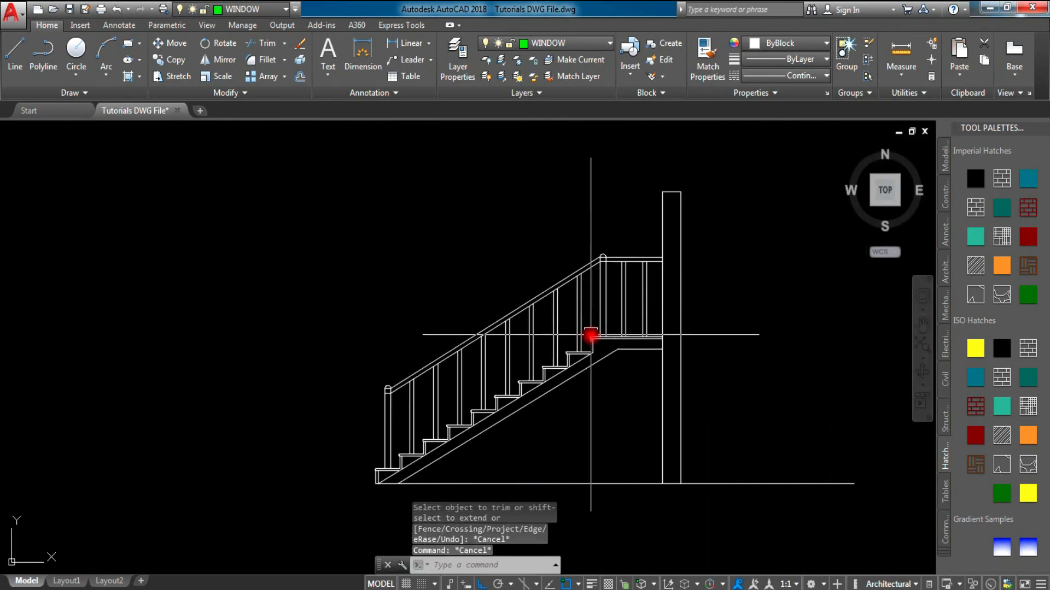
{"action": "middle_click_drag", "start_coordinate": [590, 336], "coordinate": [587, 319]}
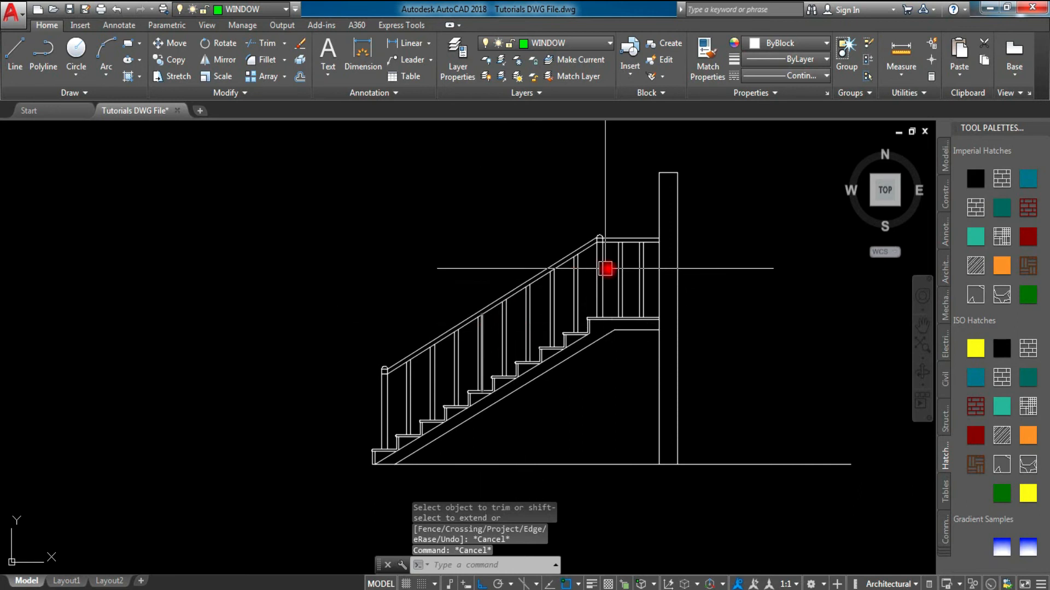
{"action": "scroll", "coordinate": [607, 306], "scroll_direction": "up", "scroll_amount": 2}
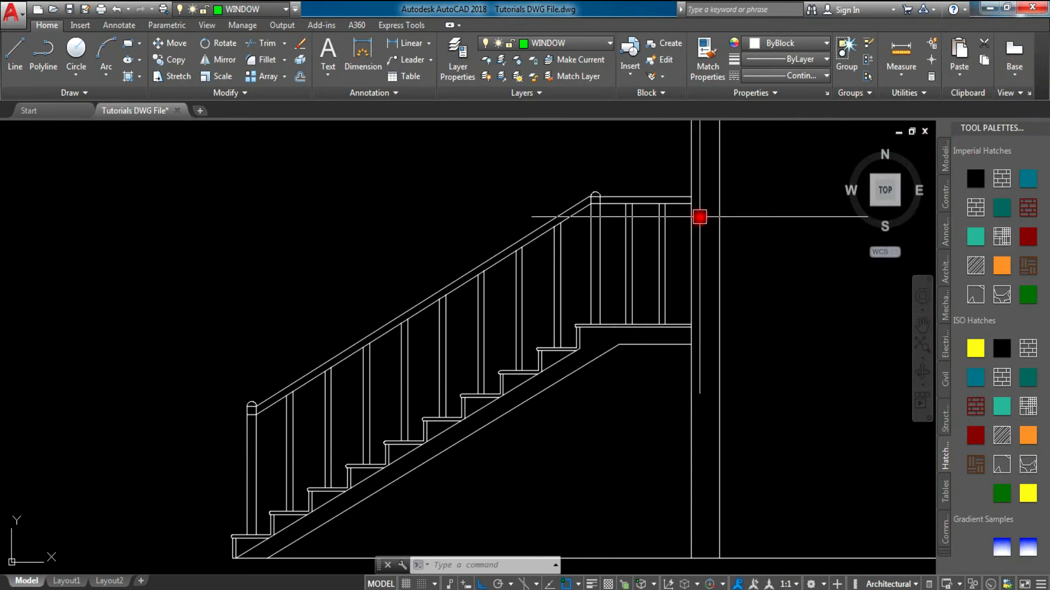
{"action": "scroll", "coordinate": [698, 217], "scroll_direction": "down", "scroll_amount": 3}
{"action": "mouse_move", "coordinate": [712, 225]}
{"action": "middle_mouse_down"}
{"action": "mouse_move", "coordinate": [594, 259]}
{"action": "mouse_move", "coordinate": [629, 237]}
{"action": "middle_mouse_up"}
{"action": "scroll", "coordinate": [563, 250], "scroll_direction": "up", "scroll_amount": 2}
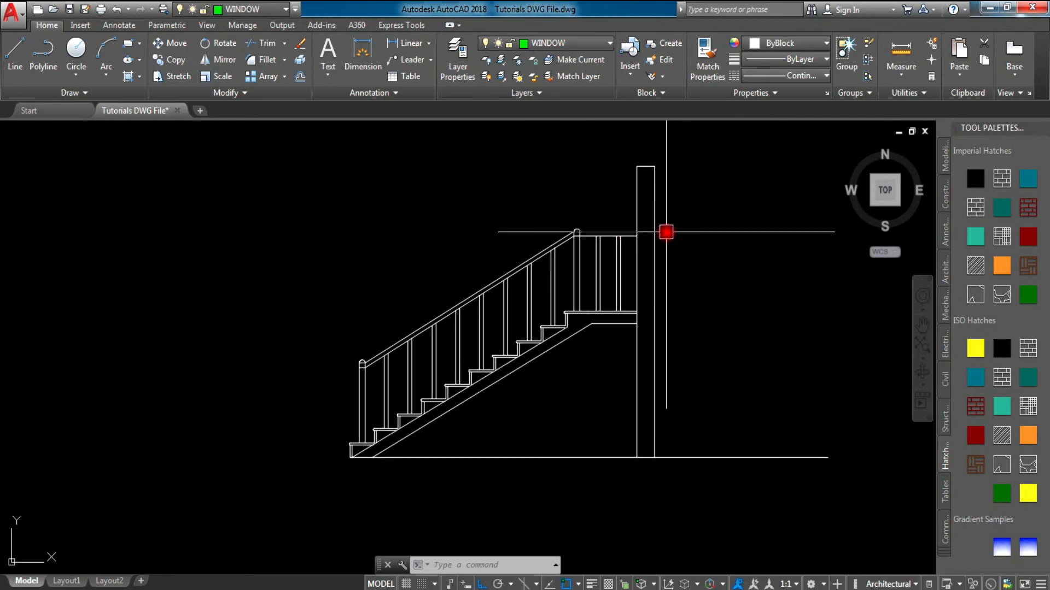
{"action": "scroll", "coordinate": [665, 232], "scroll_direction": "up", "scroll_amount": 4}
{"action": "scroll", "coordinate": [659, 281], "scroll_direction": "down", "scroll_amount": 3}
{"action": "mouse_move", "coordinate": [658, 281]}
{"action": "middle_mouse_down"}
{"action": "mouse_move", "coordinate": [683, 213]}
{"action": "mouse_move", "coordinate": [687, 284]}
{"action": "middle_mouse_up"}
Step: Draw a line running 2" into the wall from the top of the landing slab, then a short segment straight down
{"action": "scroll", "coordinate": [602, 274], "scroll_direction": "up", "scroll_amount": 3}
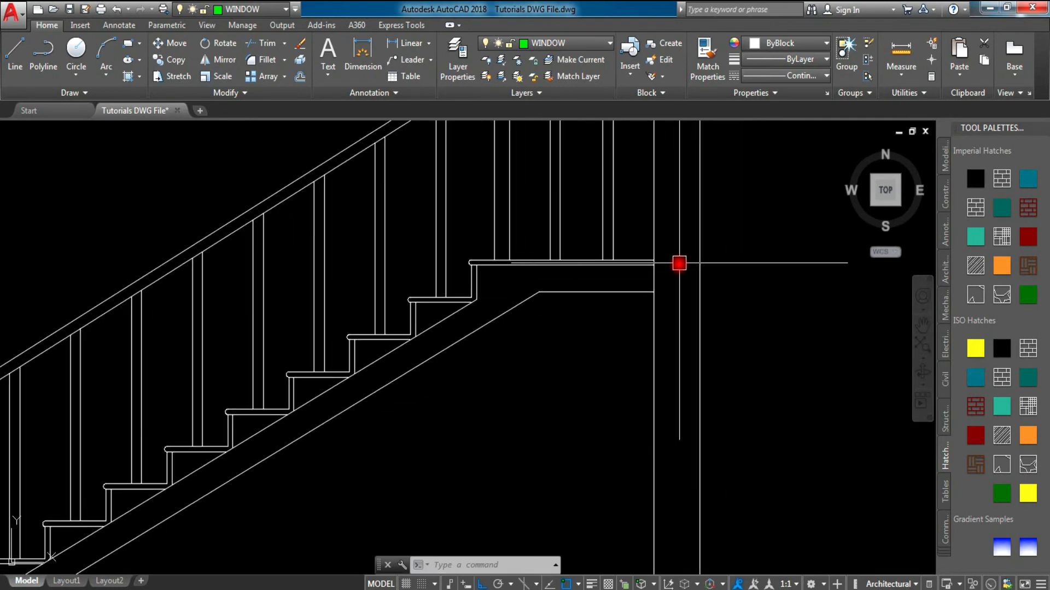
{"action": "scroll", "coordinate": [679, 262], "scroll_direction": "up", "scroll_amount": 4}
{"action": "key", "text": "Escape"}
{"action": "key", "text": "Escape"}
{"action": "key", "text": "Escape"}
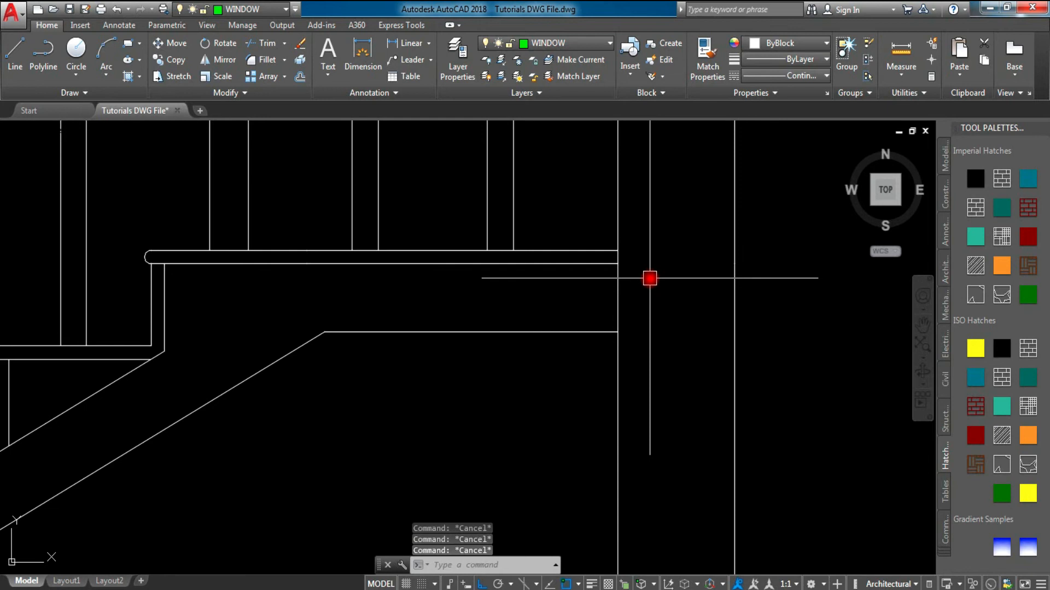
{"action": "key", "text": "Return"}
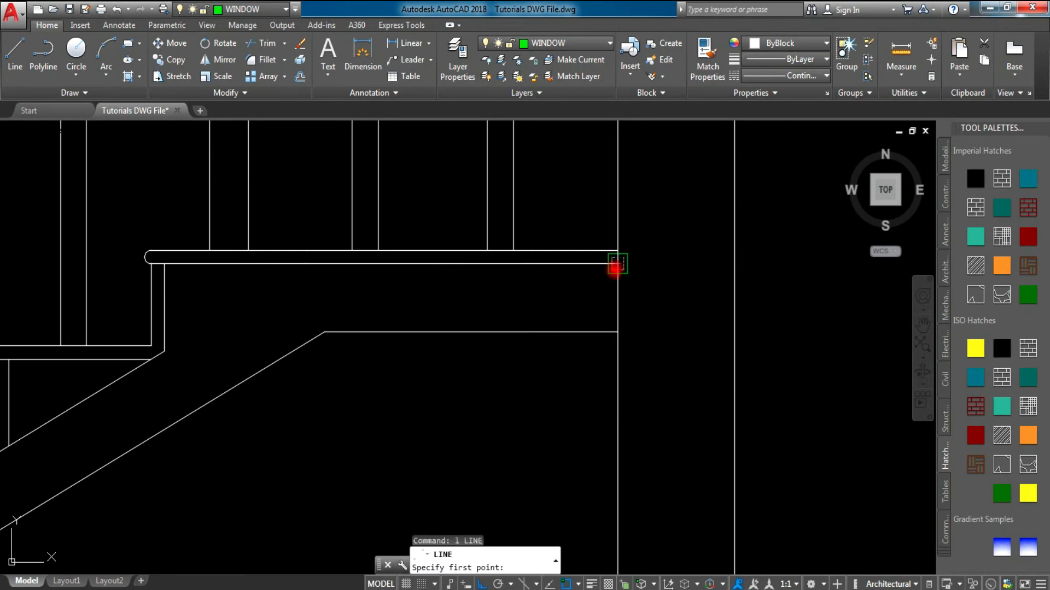
{"action": "left_click", "coordinate": [615, 267]}
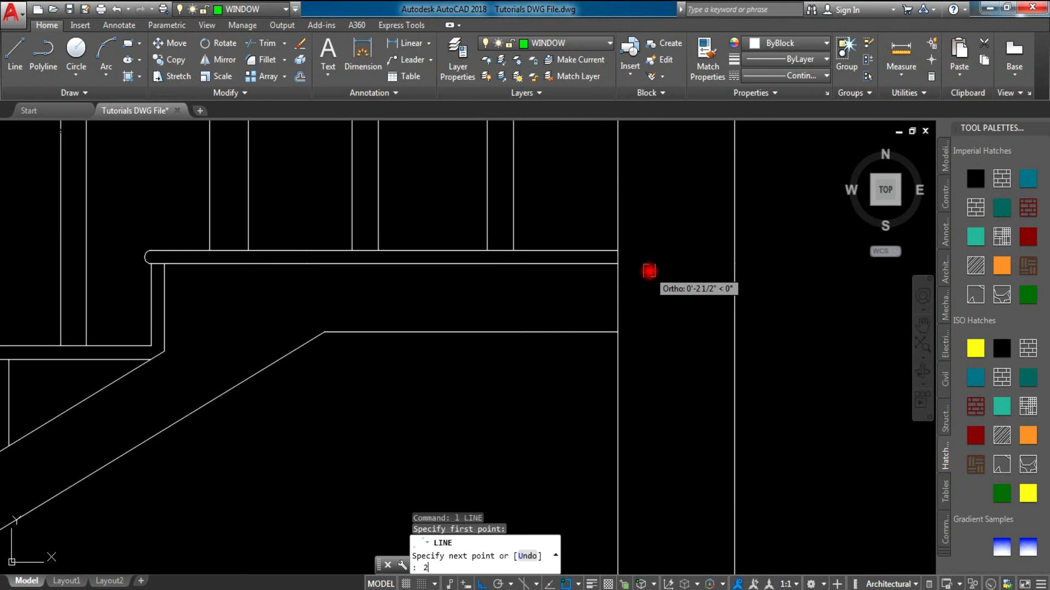
{"action": "key", "text": "Return"}
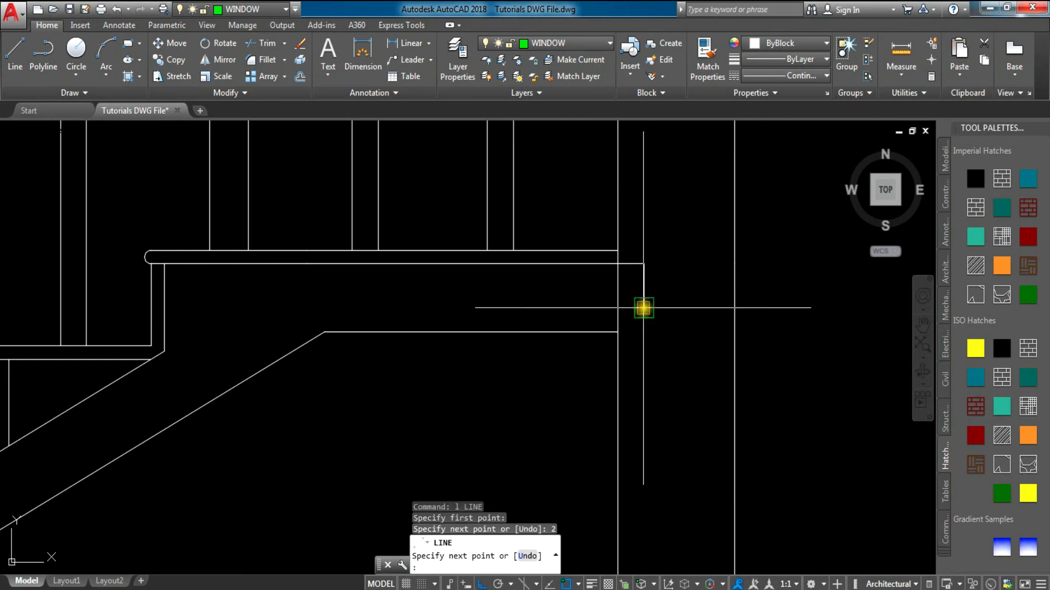
{"action": "left_click", "coordinate": [644, 307]}
{"action": "key", "text": "Escape"}
Step: Fillet the landing slab's underside line with the short vertical line inside the wall to close the slab end
{"action": "type", "text": "f"}
{"action": "key", "text": "Return"}
{"action": "left_click", "coordinate": [596, 334]}
{"action": "left_click", "coordinate": [645, 302]}
{"action": "key", "text": "Escape"}
{"action": "key", "text": "Escape"}
Step: Trim the wall's near edge between the landing slab's upper and lower lines
{"action": "type", "text": "t"}
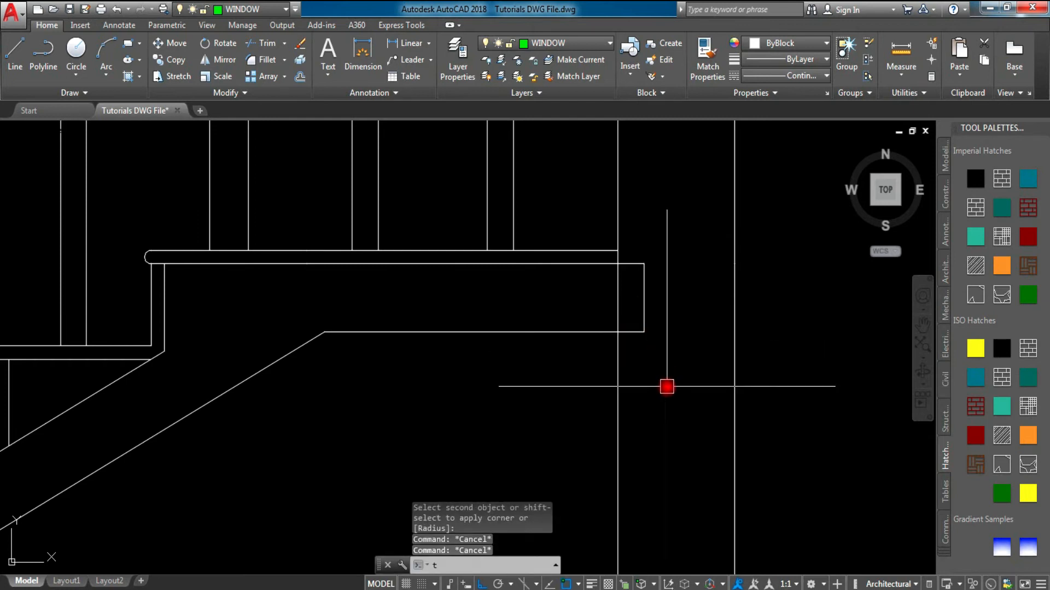
{"action": "key", "text": "Return"}
{"action": "key", "text": "Return"}
{"action": "left_click", "coordinate": [616, 301]}
{"action": "scroll", "coordinate": [597, 353], "scroll_direction": "down", "scroll_amount": 4}
{"action": "scroll", "coordinate": [694, 356], "scroll_direction": "down", "scroll_amount": 4}
{"action": "key", "text": "Escape"}
{"action": "key", "text": "Escape"}
Step: Examine the staircase section with its finished railing and the landing slab set into the wall
{"action": "scroll", "coordinate": [672, 366], "scroll_direction": "up", "scroll_amount": 4}
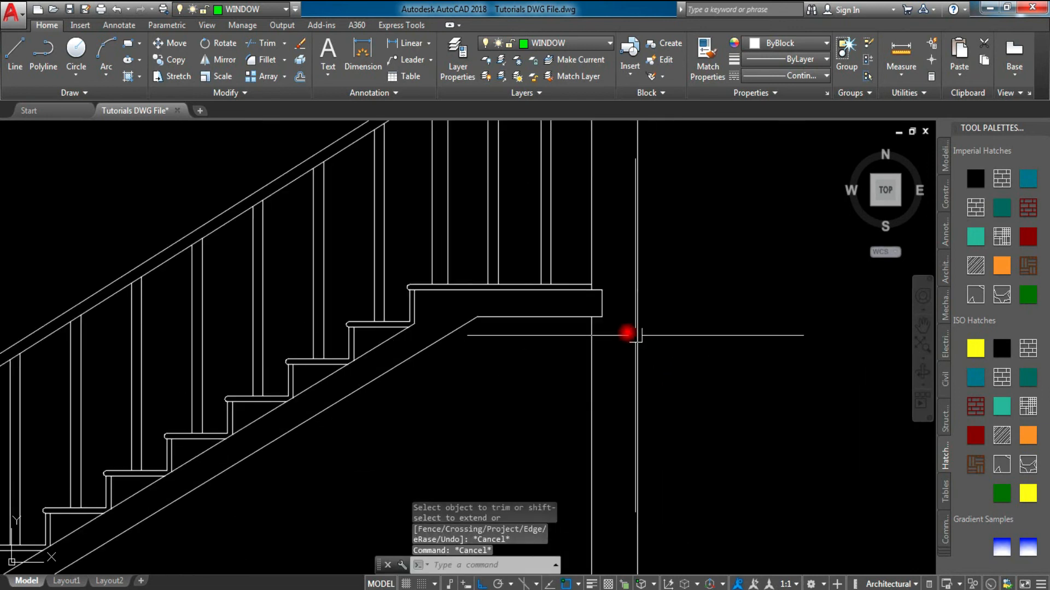
{"action": "scroll", "coordinate": [607, 337], "scroll_direction": "down", "scroll_amount": 2}
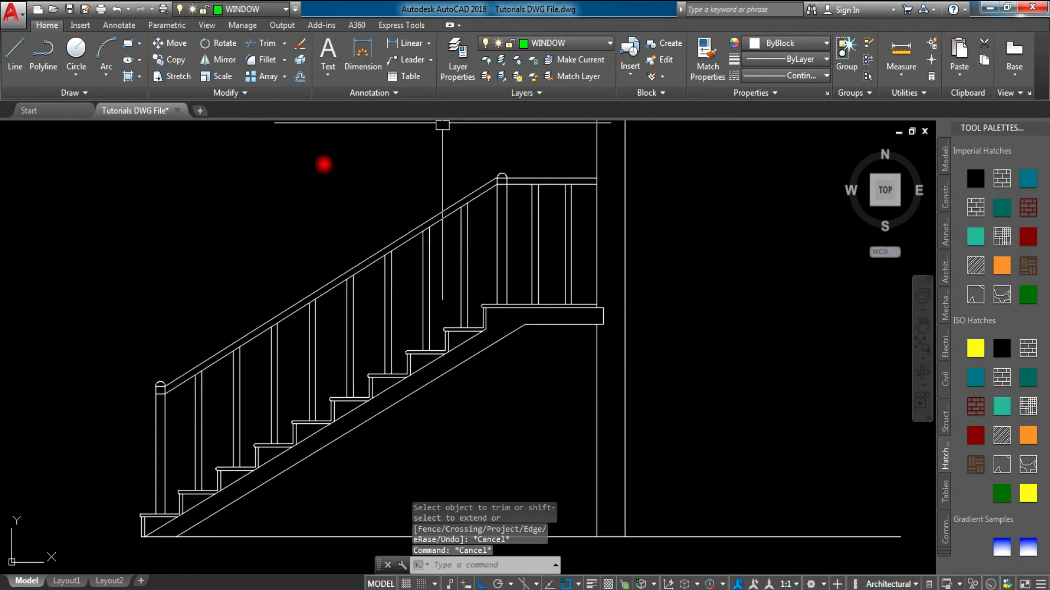
{"action": "key", "text": "Escape"}
{"action": "middle_click_drag", "start_coordinate": [410, 344], "coordinate": [514, 349]}
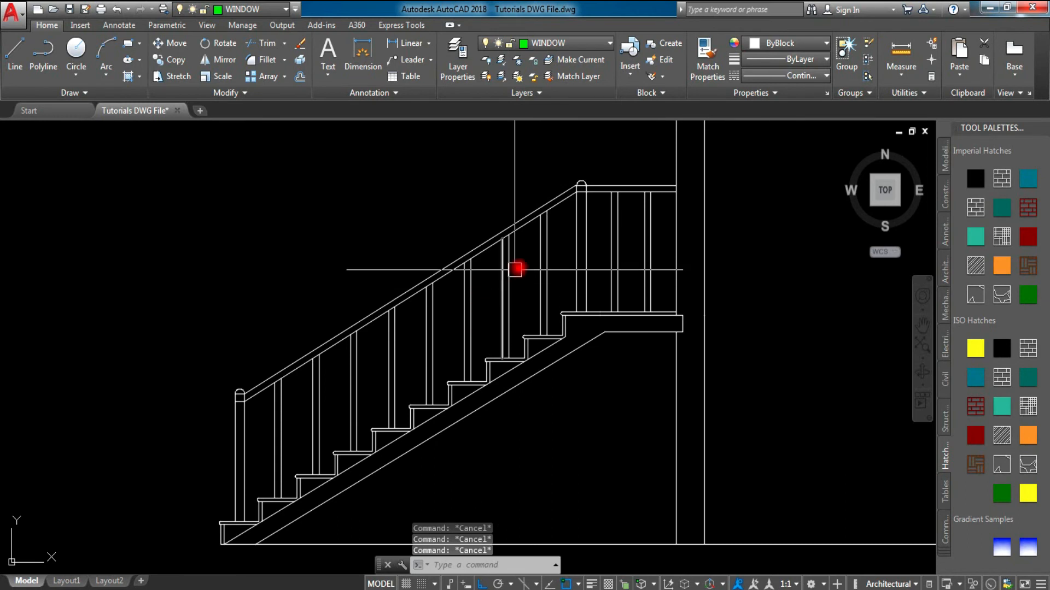
{"action": "scroll", "coordinate": [525, 266], "scroll_direction": "up", "scroll_amount": 3}
{"action": "scroll", "coordinate": [563, 249], "scroll_direction": "down", "scroll_amount": 3}
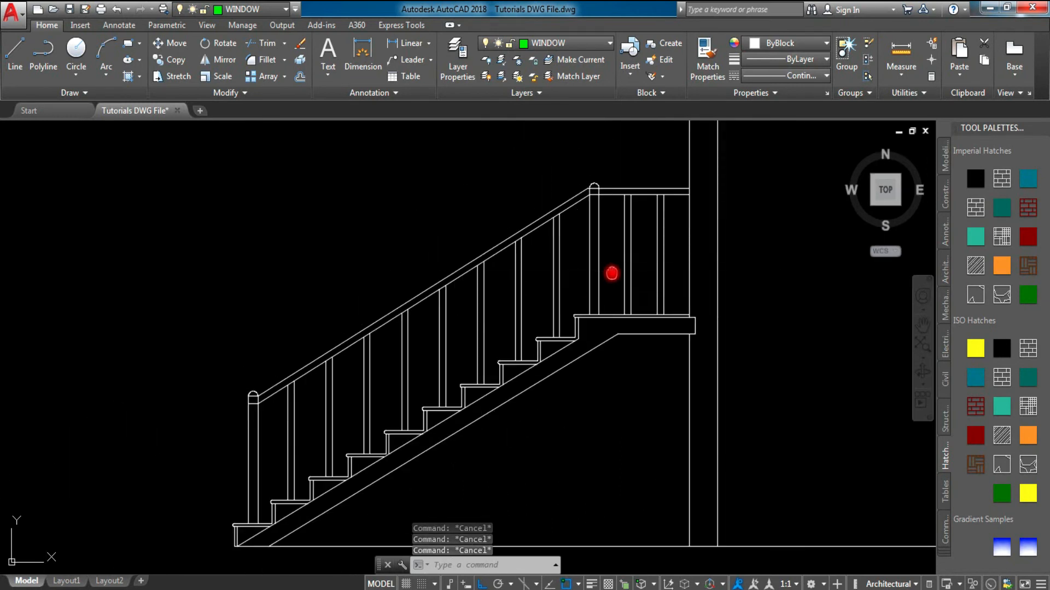
{"action": "middle_click_drag", "start_coordinate": [612, 273], "coordinate": [605, 288]}
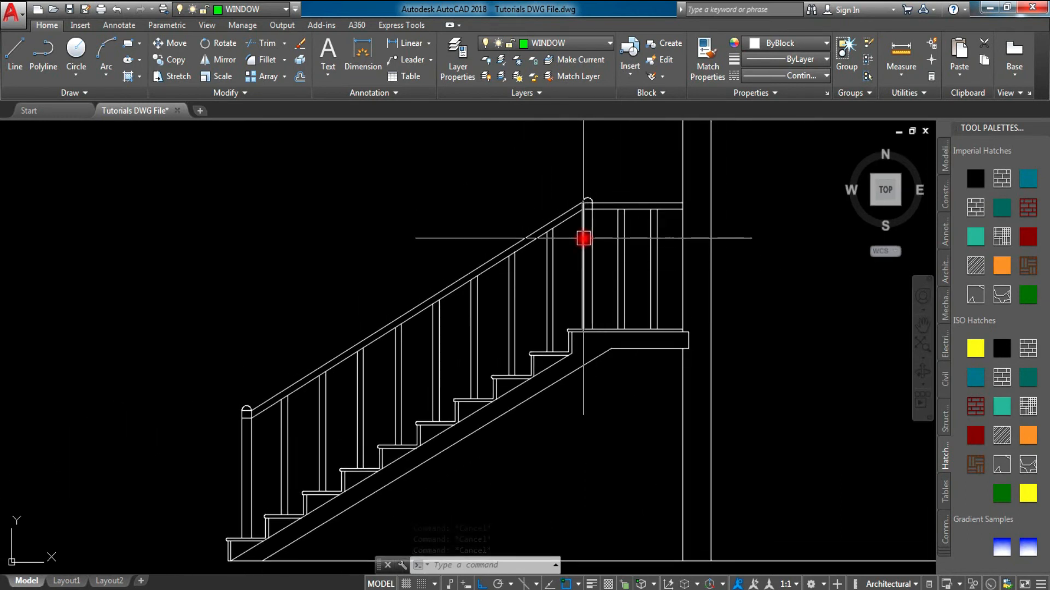
{"action": "key", "text": "Escape"}
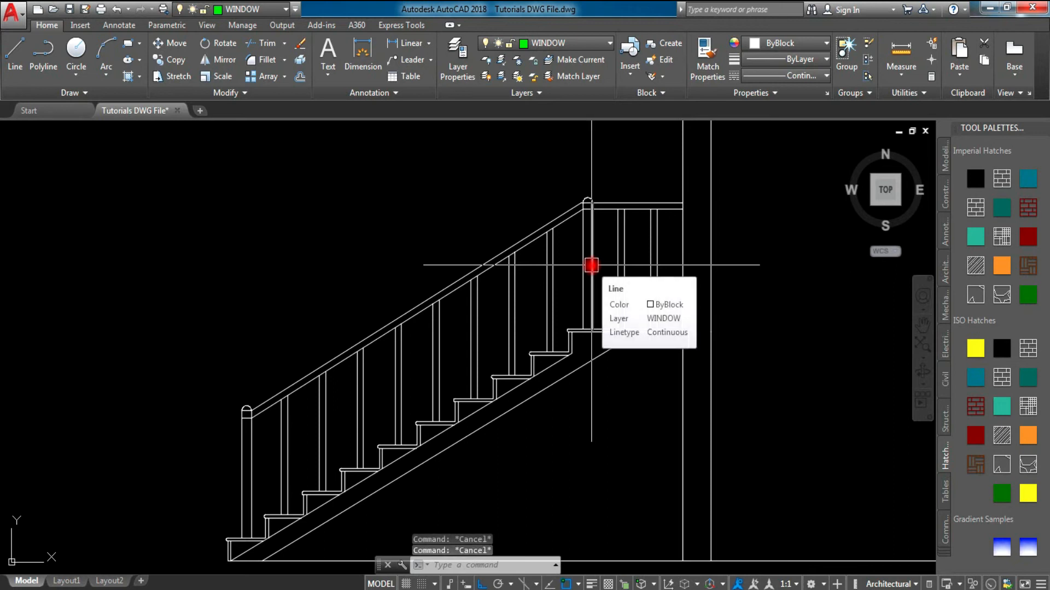
{"action": "key", "text": "Escape"}
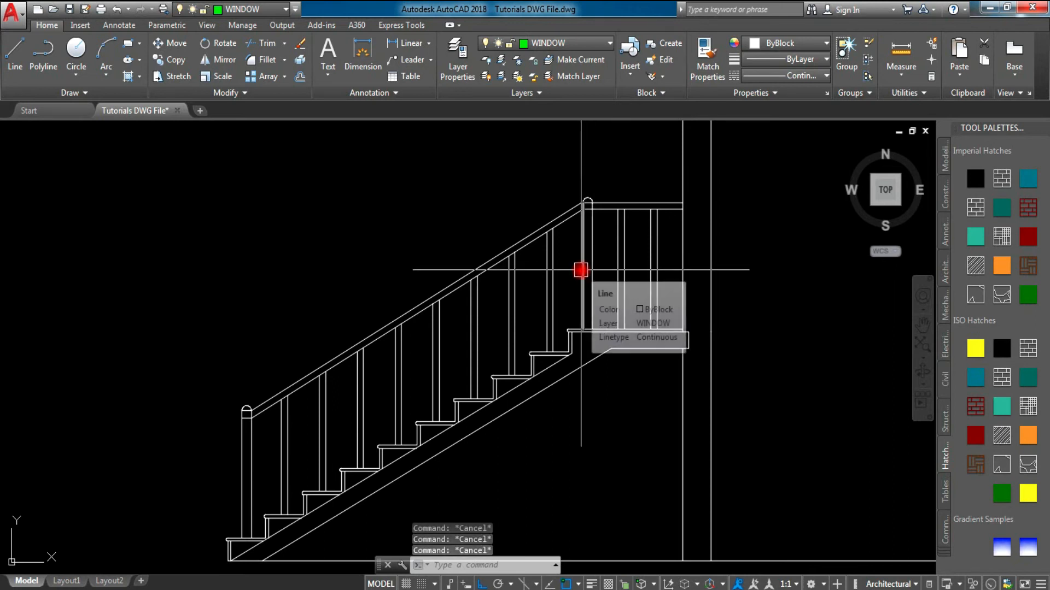
Step: Hatch the sloped stair slab and landing slab with the AR-CONC pattern at a scale of .2
{"action": "type", "text": "h"}
{"action": "key", "text": "Return"}
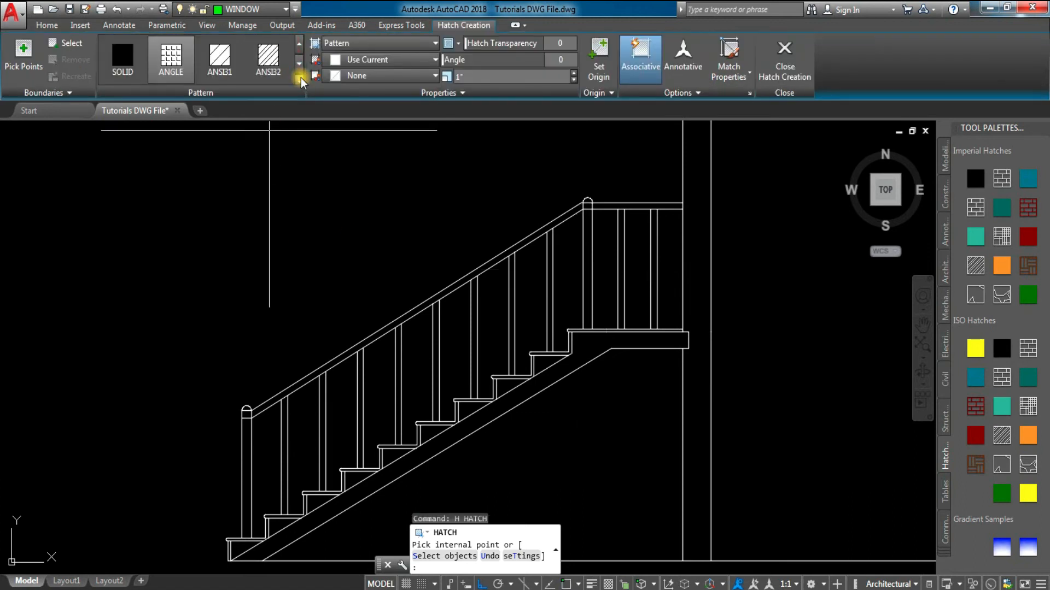
{"action": "left_click", "coordinate": [299, 80]}
{"action": "left_click", "coordinate": [269, 206]}
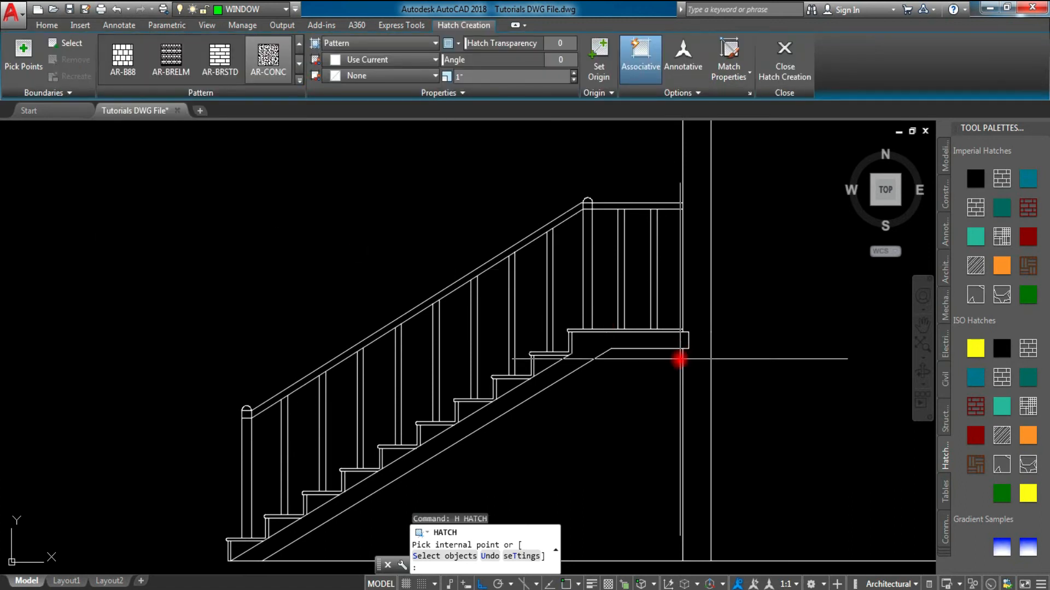
{"action": "scroll", "coordinate": [679, 359], "scroll_direction": "up", "scroll_amount": 2}
{"action": "left_click", "coordinate": [546, 328]}
{"action": "mouse_move", "coordinate": [546, 328]}
{"action": "middle_mouse_down"}
{"action": "mouse_move", "coordinate": [558, 303]}
{"action": "mouse_move", "coordinate": [630, 251]}
{"action": "mouse_move", "coordinate": [621, 241]}
{"action": "middle_mouse_up"}
{"action": "left_click", "coordinate": [608, 241]}
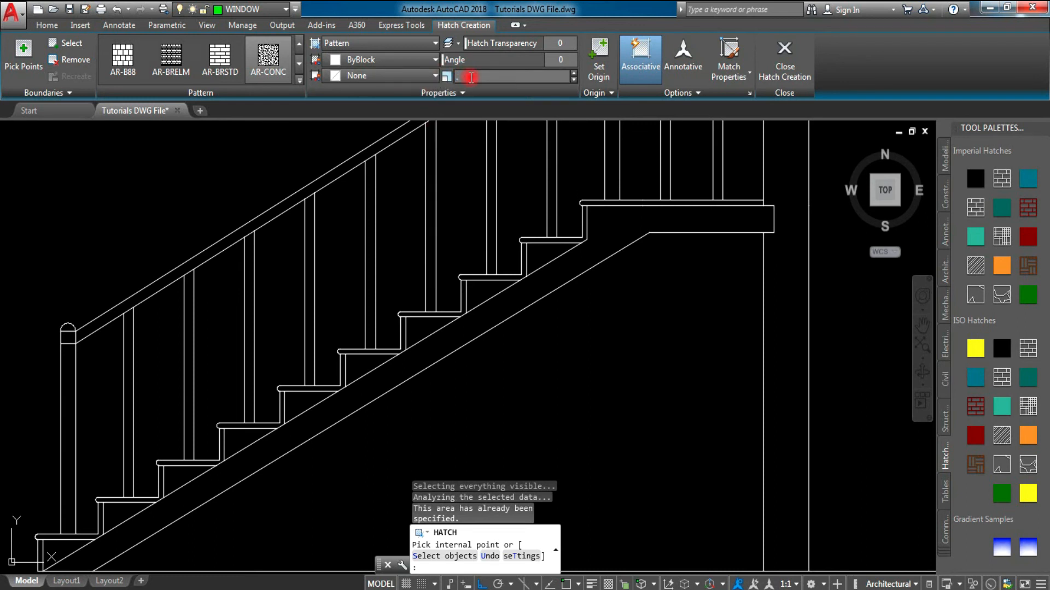
{"action": "key", "text": "Return"}
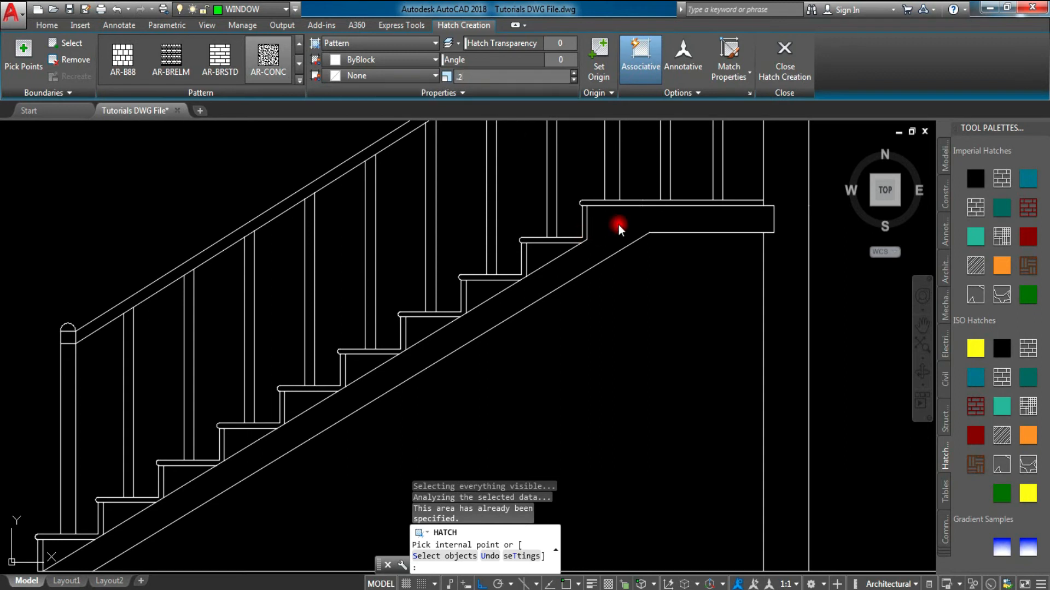
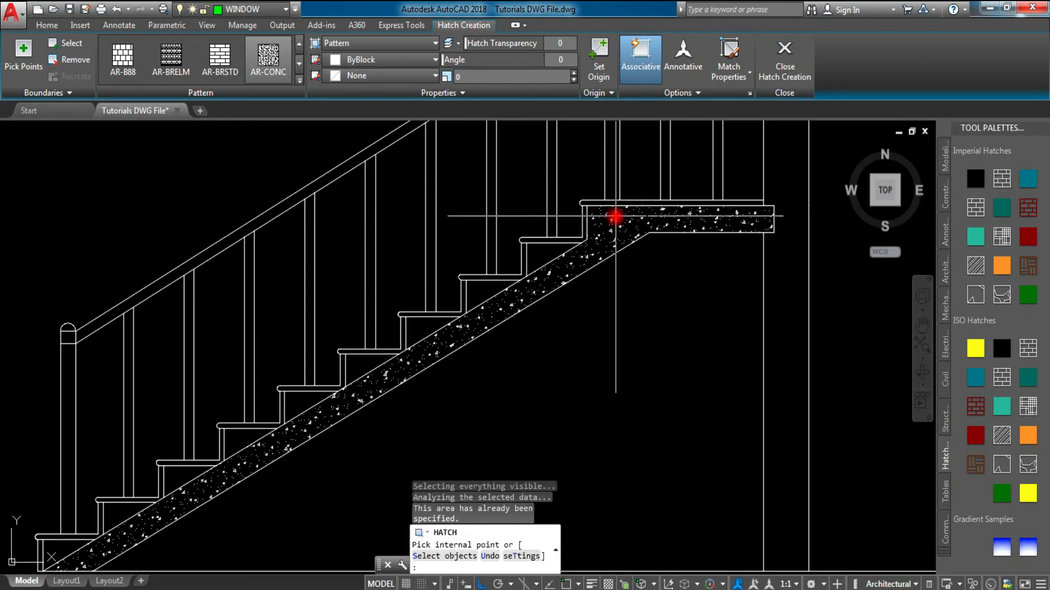
{"action": "scroll", "coordinate": [623, 235], "scroll_direction": "down", "scroll_amount": 6}
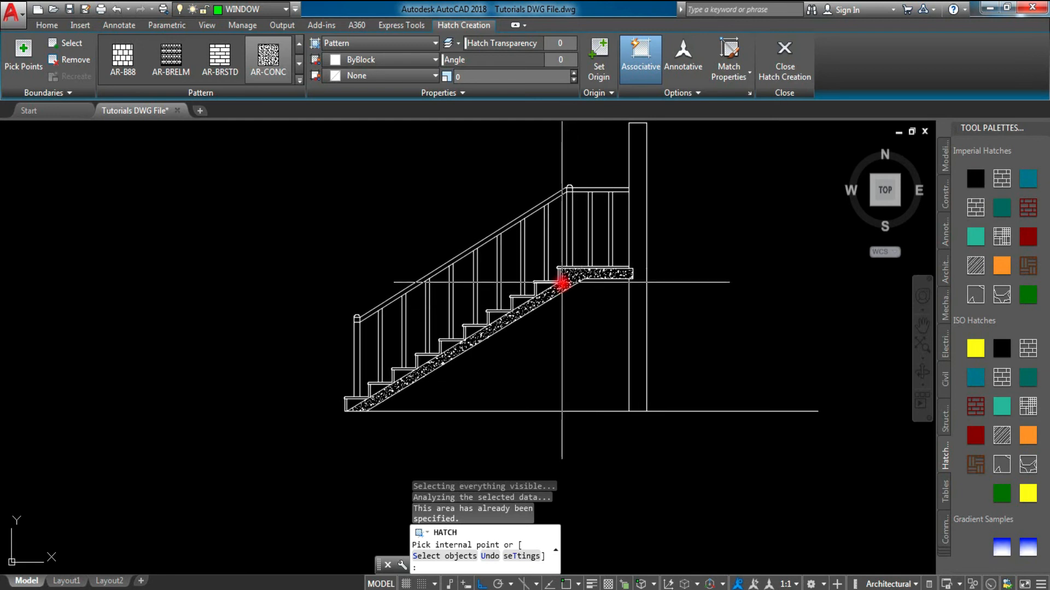
Step: Leave the hatch command and undo the concrete hatch on the stair and landing slabs
{"action": "scroll", "coordinate": [562, 282], "scroll_direction": "up", "scroll_amount": 2}
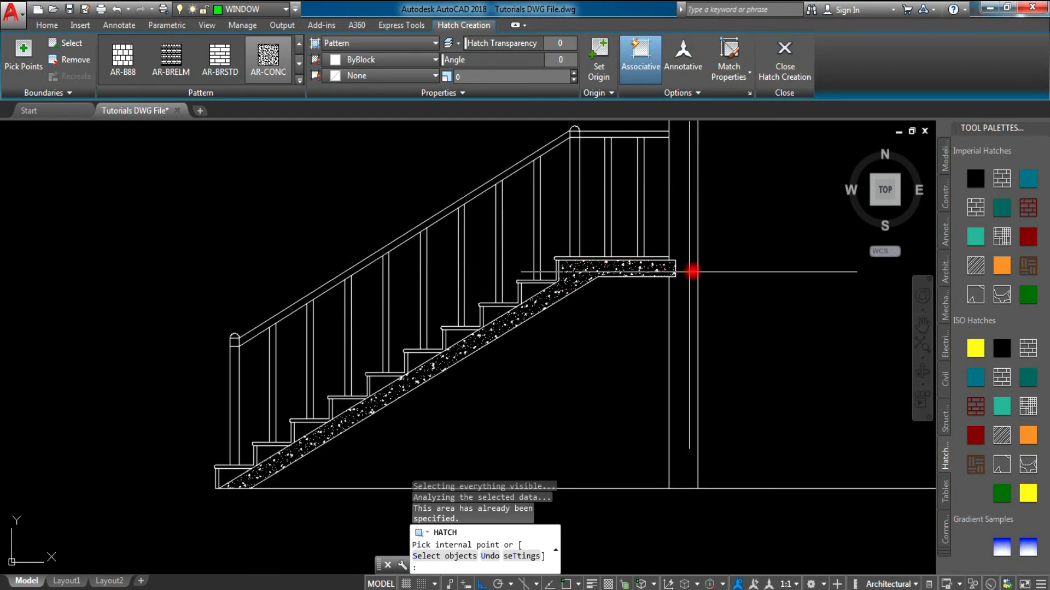
{"action": "key", "text": "Escape"}
{"action": "scroll", "coordinate": [677, 298], "scroll_direction": "down", "scroll_amount": 3}
{"action": "mouse_move", "coordinate": [658, 307]}
{"action": "middle_mouse_down"}
{"action": "mouse_move", "coordinate": [525, 323]}
{"action": "mouse_move", "coordinate": [518, 274]}
{"action": "middle_mouse_up"}
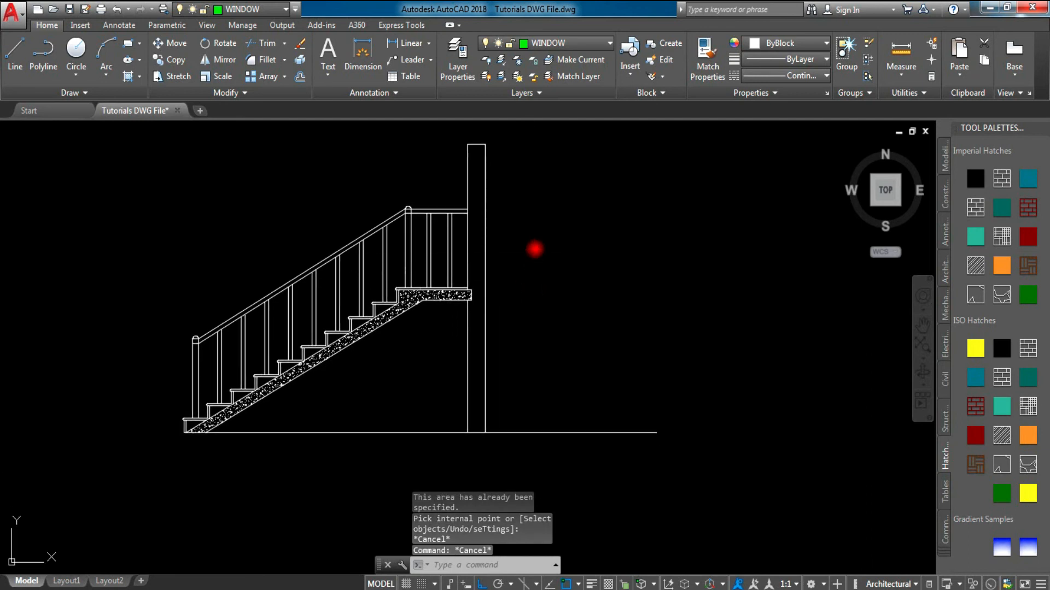
{"action": "key", "text": "Escape"}
{"action": "key", "text": "ctrl+z"}
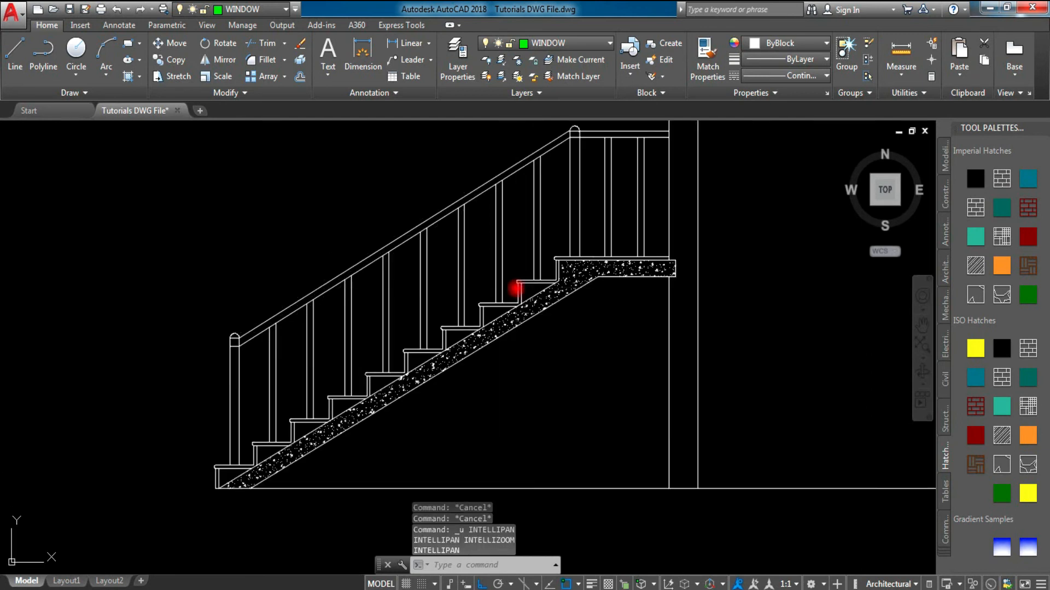
{"action": "key", "text": "ctrl+z"}
{"action": "middle_click_drag", "start_coordinate": [616, 344], "coordinate": [530, 366]}
{"action": "scroll", "coordinate": [529, 366], "scroll_direction": "down", "scroll_amount": 5}
{"action": "key", "text": "Escape"}
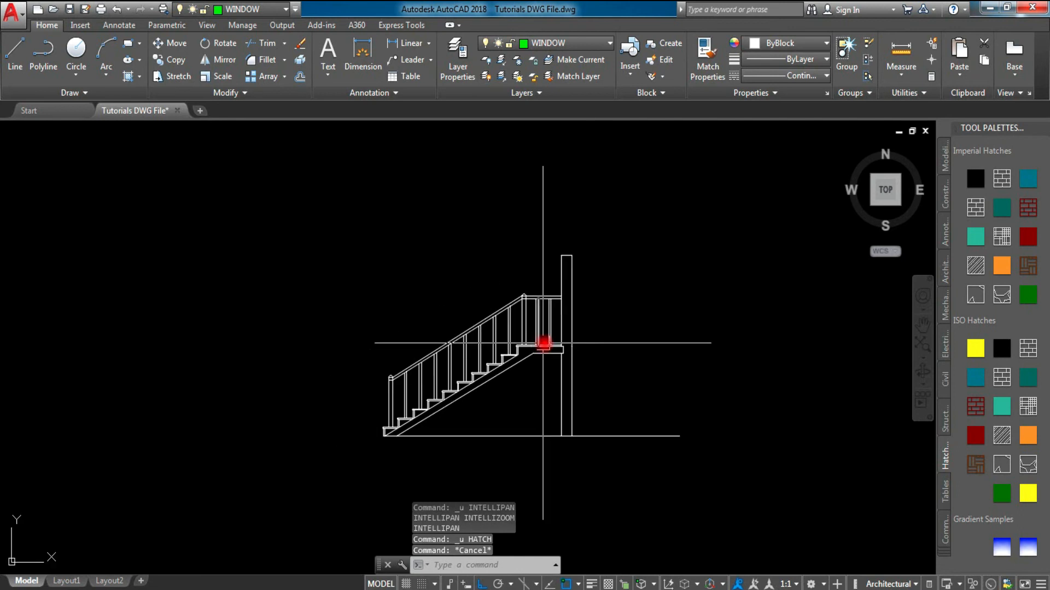
Step: Trim off the ground line where it runs past the wall's outer face
{"action": "left_click", "coordinate": [628, 211]}
{"action": "key", "text": "Escape"}
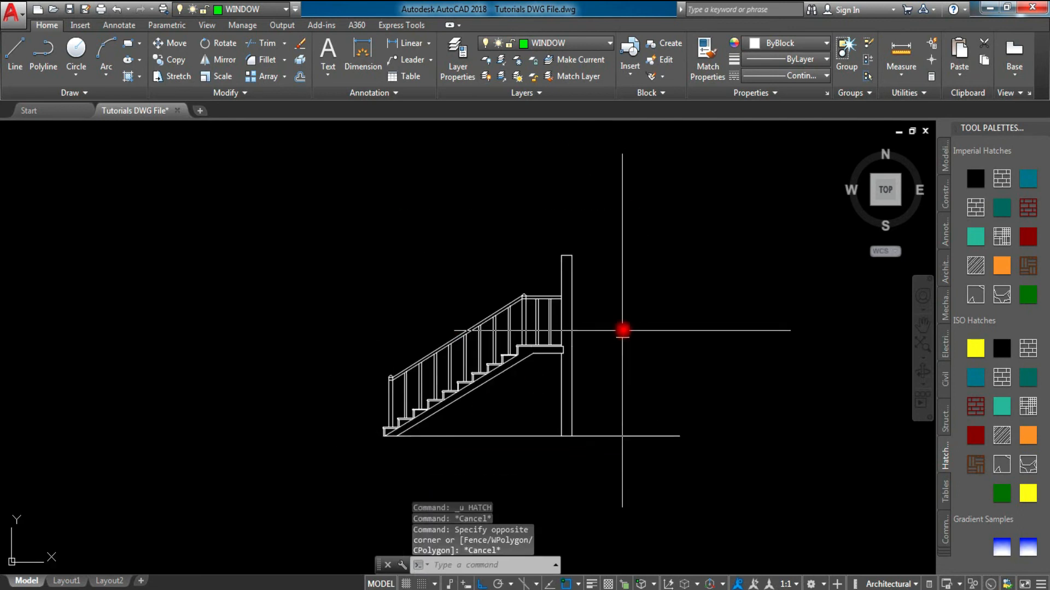
{"action": "type", "text": "tr"}
{"action": "key", "text": "Return"}
{"action": "key", "text": "Return"}
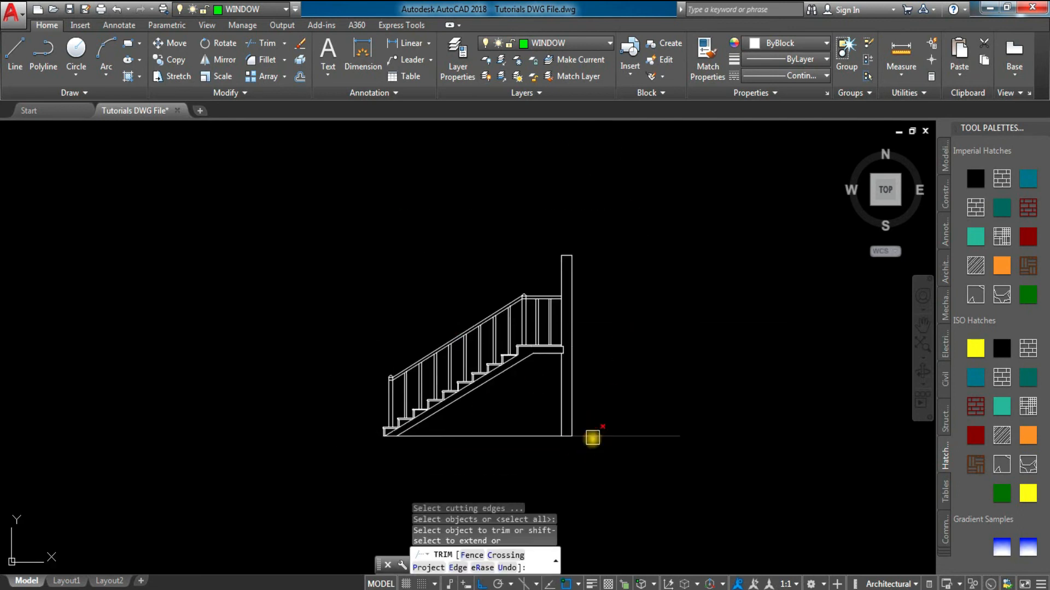
{"action": "key", "text": "Escape"}
{"action": "key", "text": "Escape"}
Step: Copy the whole staircase section with its wall to the right along the ground line, using its lower-left corner as base point
{"action": "left_click", "coordinate": [635, 228]}
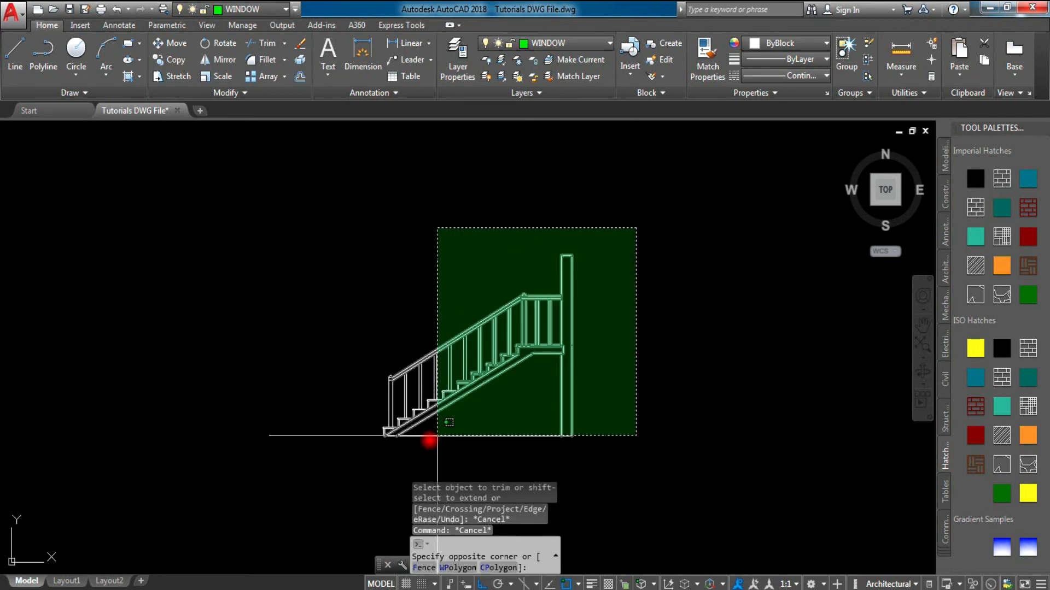
{"action": "left_click", "coordinate": [371, 455]}
{"action": "type", "text": "co"}
{"action": "key", "text": "Return"}
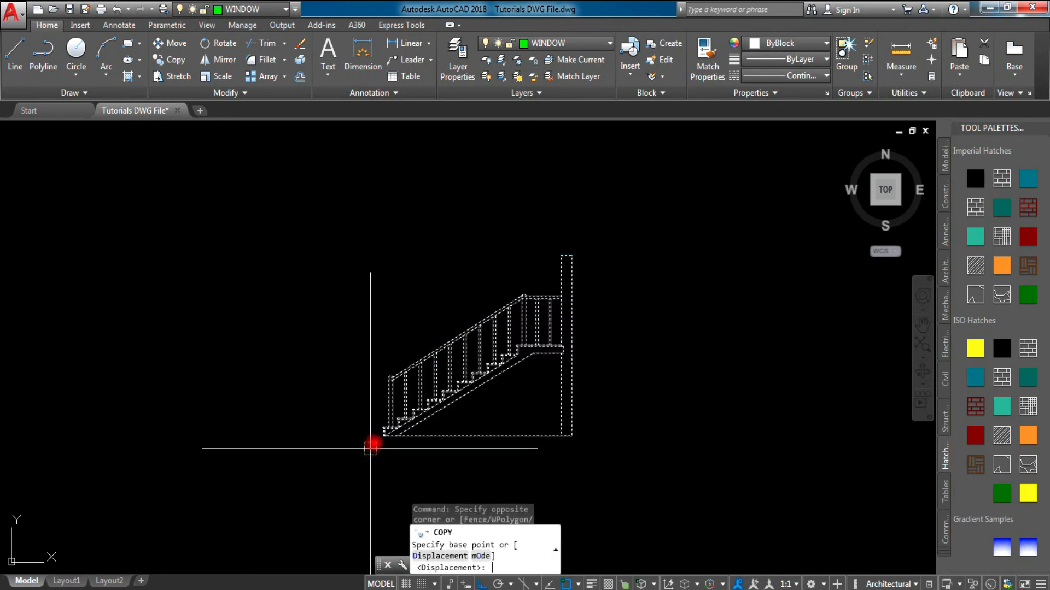
{"action": "left_click", "coordinate": [383, 436]}
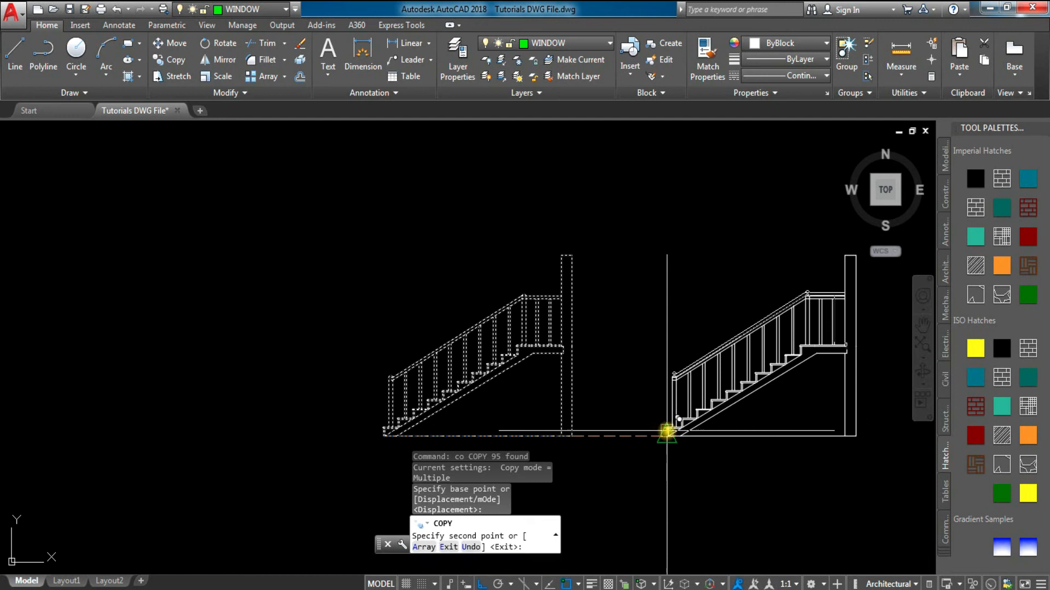
{"action": "left_click", "coordinate": [666, 432]}
{"action": "key", "text": "Escape"}
Step: Hatch the original section's sloped stair slab and landing slab with the AR-CONC pattern
{"action": "scroll", "coordinate": [436, 307], "scroll_direction": "up", "scroll_amount": 5}
{"action": "type", "text": "h"}
{"action": "key", "text": "Return"}
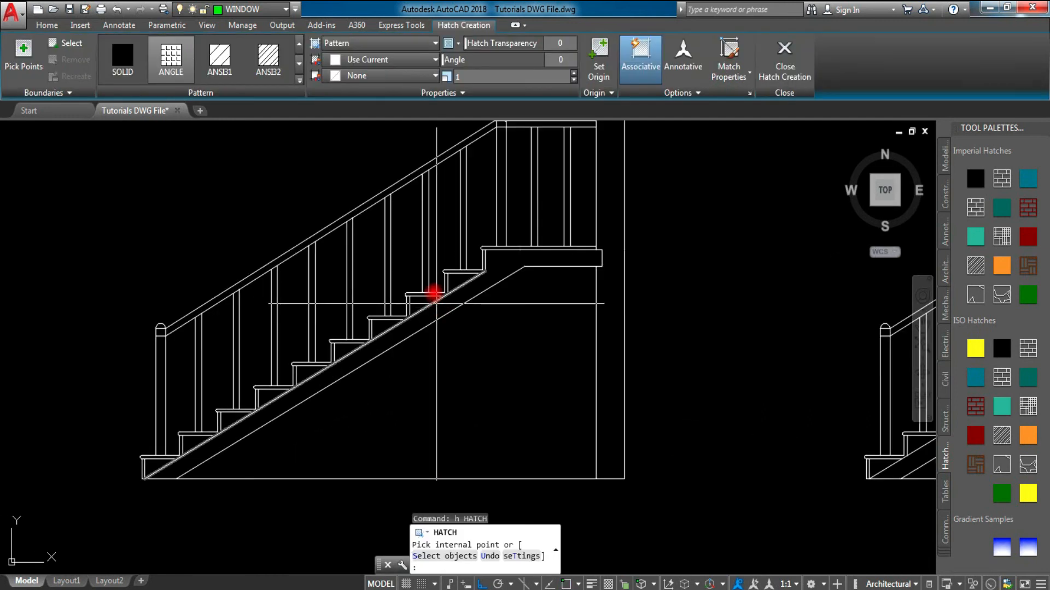
{"action": "left_click", "coordinate": [299, 80]}
{"action": "left_click", "coordinate": [275, 221]}
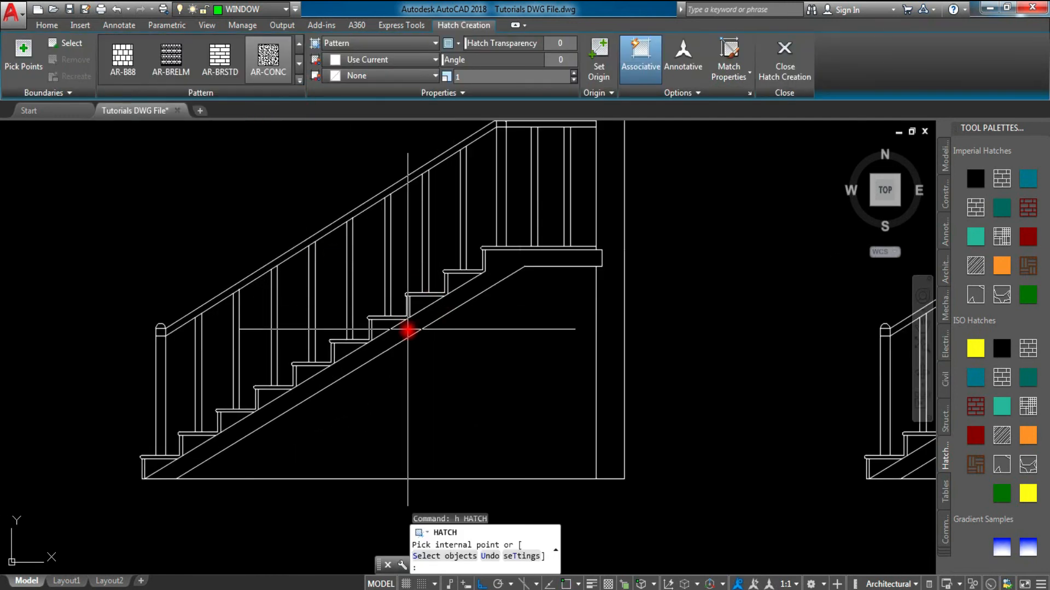
{"action": "scroll", "coordinate": [405, 327], "scroll_direction": "up", "scroll_amount": 2}
{"action": "left_click", "coordinate": [457, 270]}
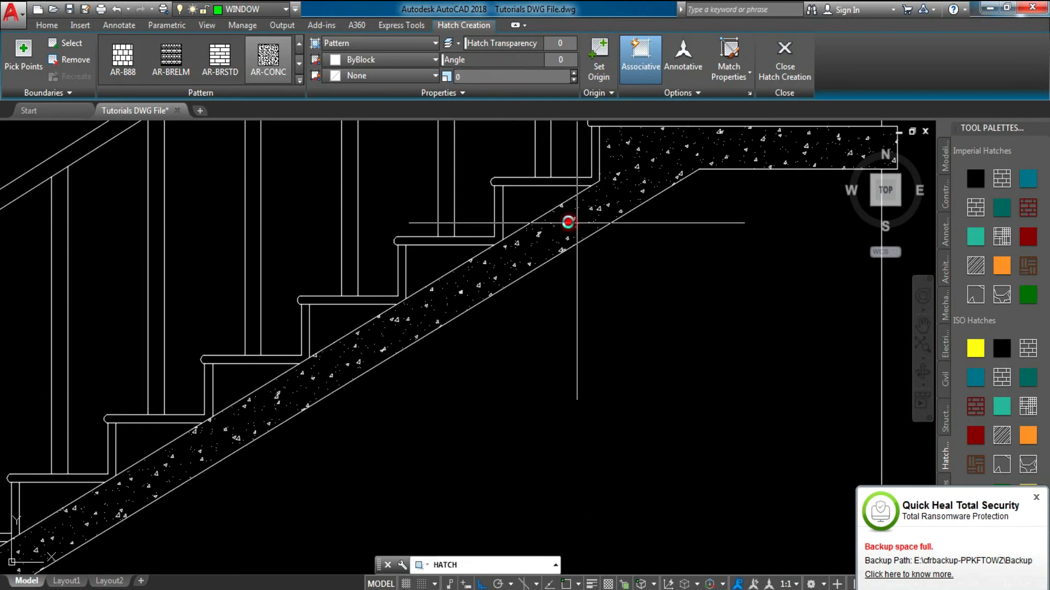
{"action": "scroll", "coordinate": [567, 219], "scroll_direction": "down", "scroll_amount": 2}
{"action": "left_click", "coordinate": [567, 237]}
{"action": "scroll", "coordinate": [438, 366], "scroll_direction": "down", "scroll_amount": 3}
{"action": "middle_click_drag", "start_coordinate": [544, 351], "coordinate": [487, 327]}
{"action": "key", "text": "Escape"}
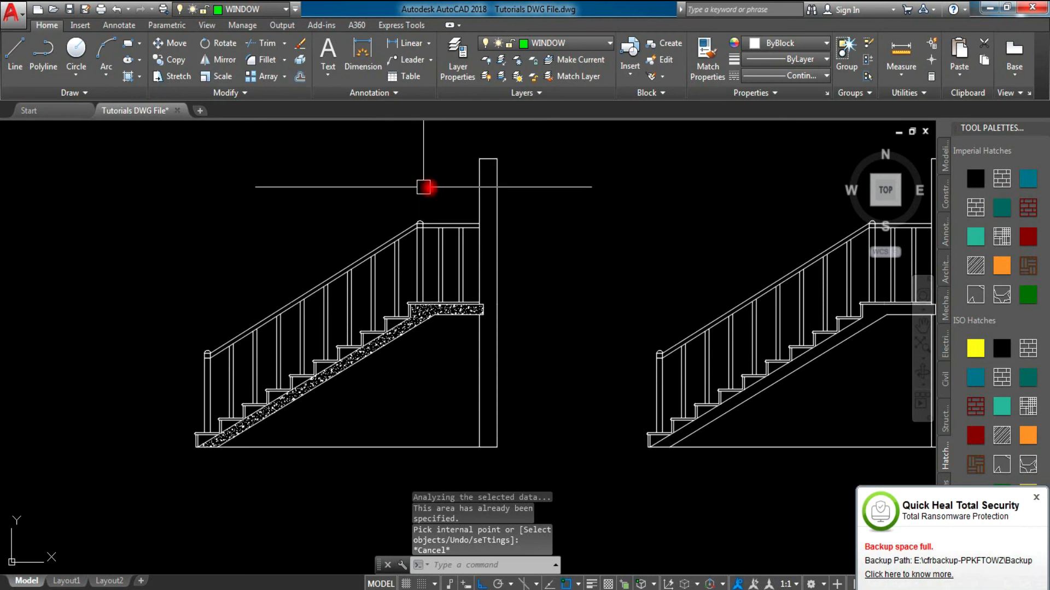
Step: Apply a BRICK pattern hatch to the original section's wall
{"action": "type", "text": "h"}
{"action": "key", "text": "Return"}
{"action": "left_click", "coordinate": [300, 80]}
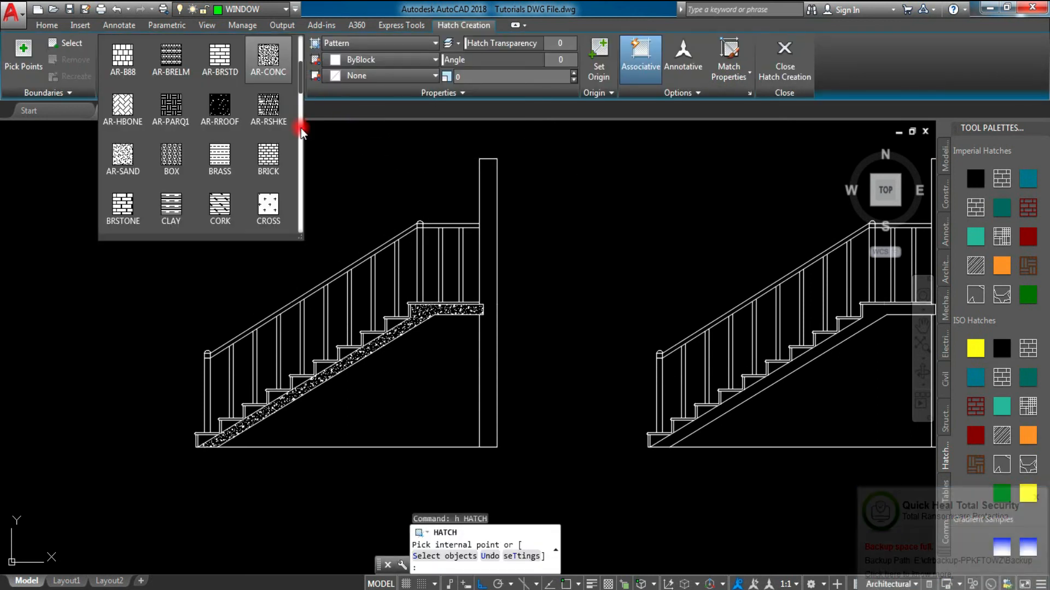
{"action": "left_click", "coordinate": [275, 157]}
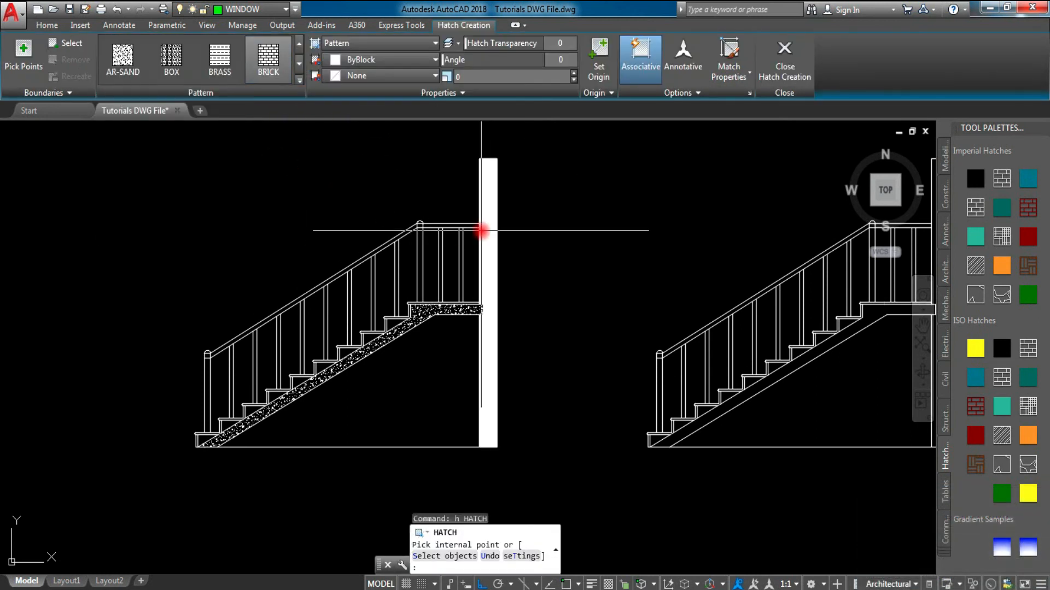
{"action": "left_click", "coordinate": [484, 230]}
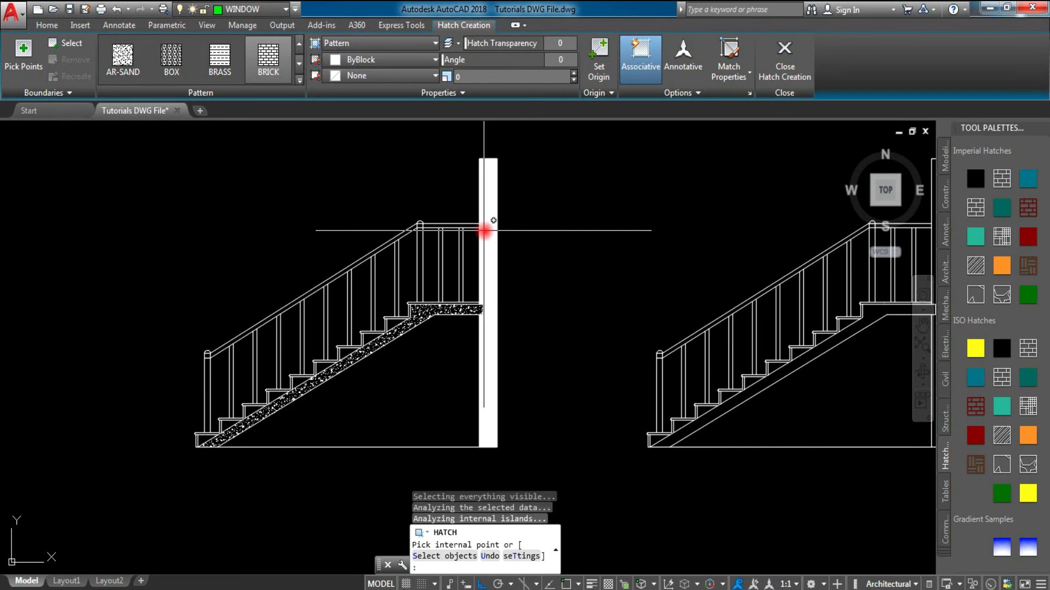
Step: Set the wall's brick hatch scale to 1 and finish the hatch
{"action": "left_click", "coordinate": [484, 77]}
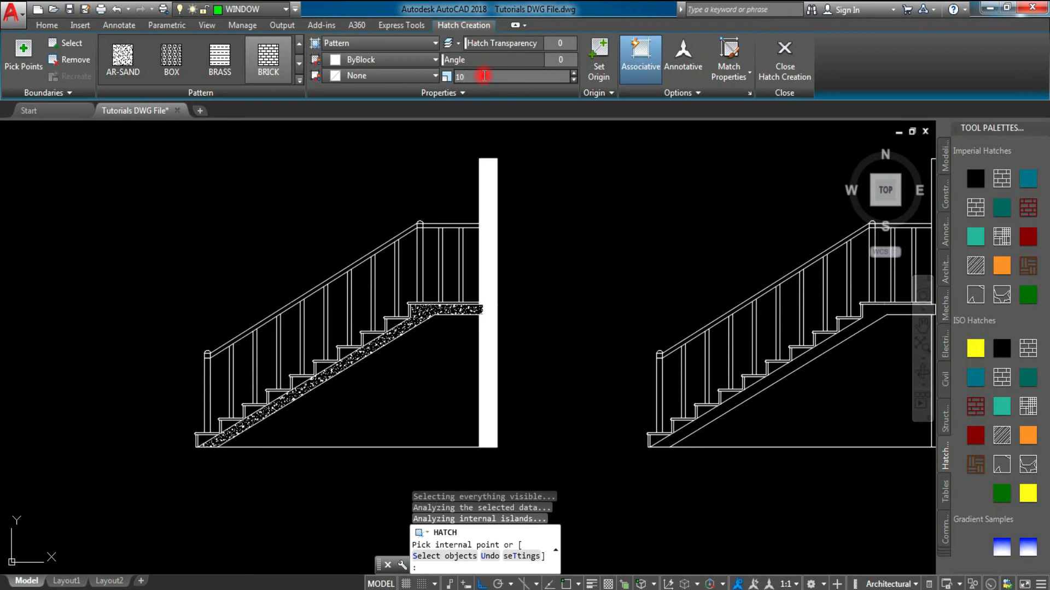
{"action": "left_click", "coordinate": [604, 170]}
{"action": "left_click", "coordinate": [624, 231]}
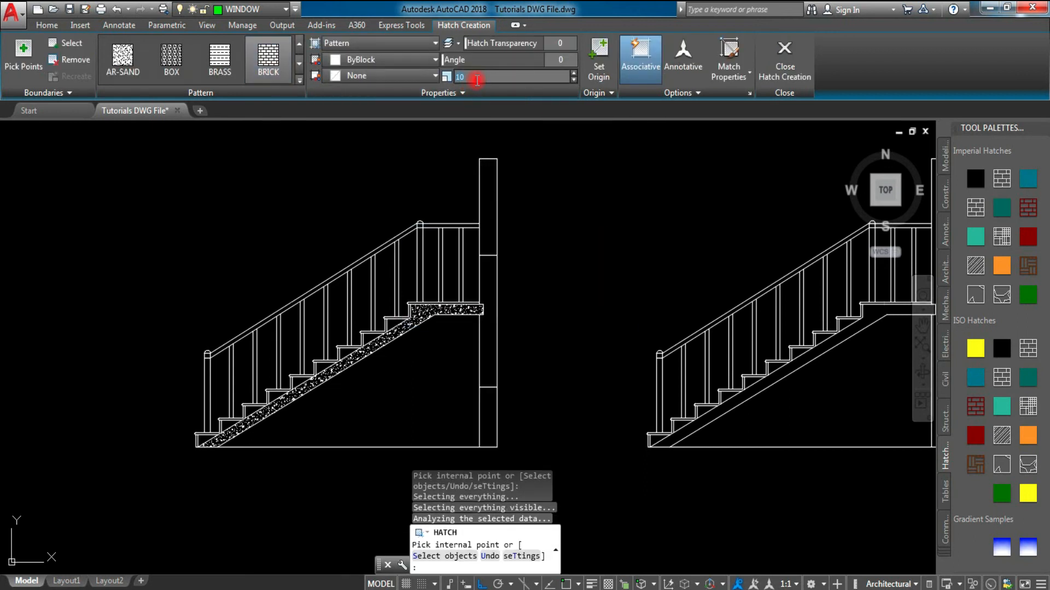
{"action": "left_click", "coordinate": [492, 197]}
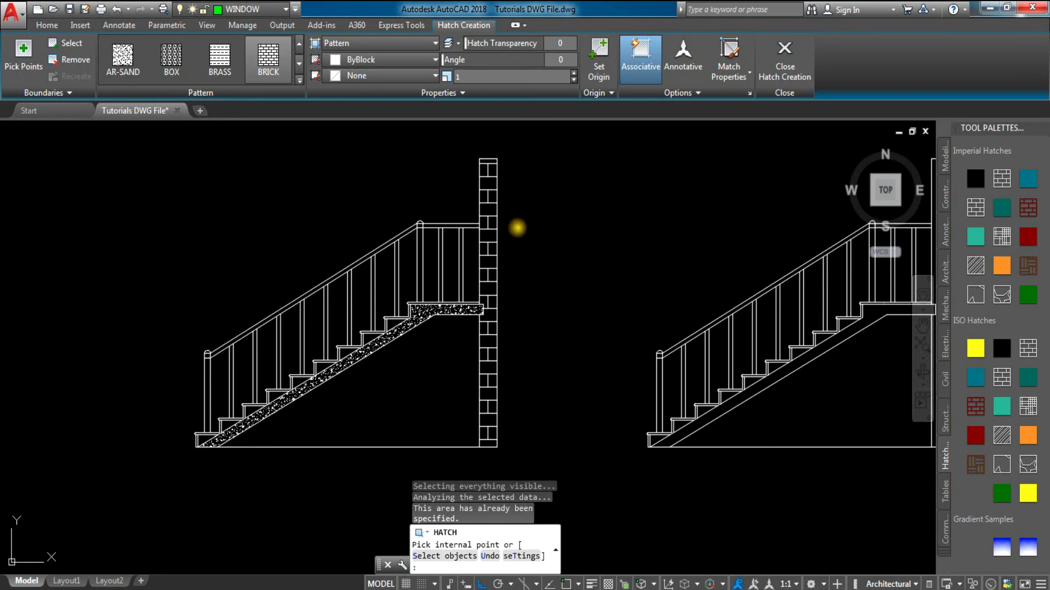
{"action": "left_click", "coordinate": [516, 228]}
{"action": "left_click", "coordinate": [643, 334]}
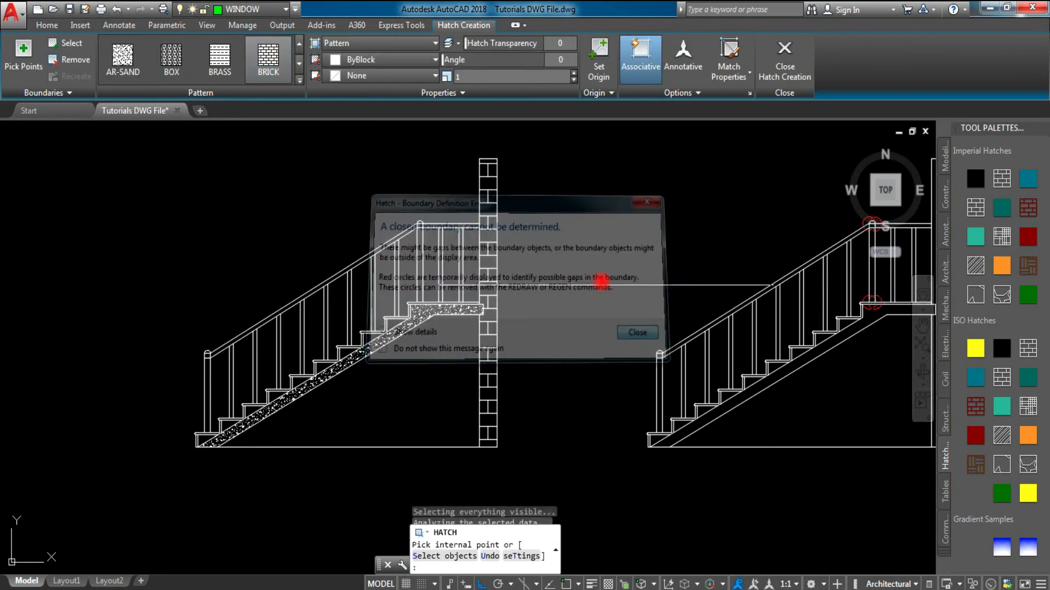
{"action": "key", "text": "Escape"}
{"action": "key", "text": "Escape"}
{"action": "middle_click_drag", "start_coordinate": [533, 282], "coordinate": [583, 268]}
{"action": "type", "text": "h"}
{"action": "key", "text": "Return"}
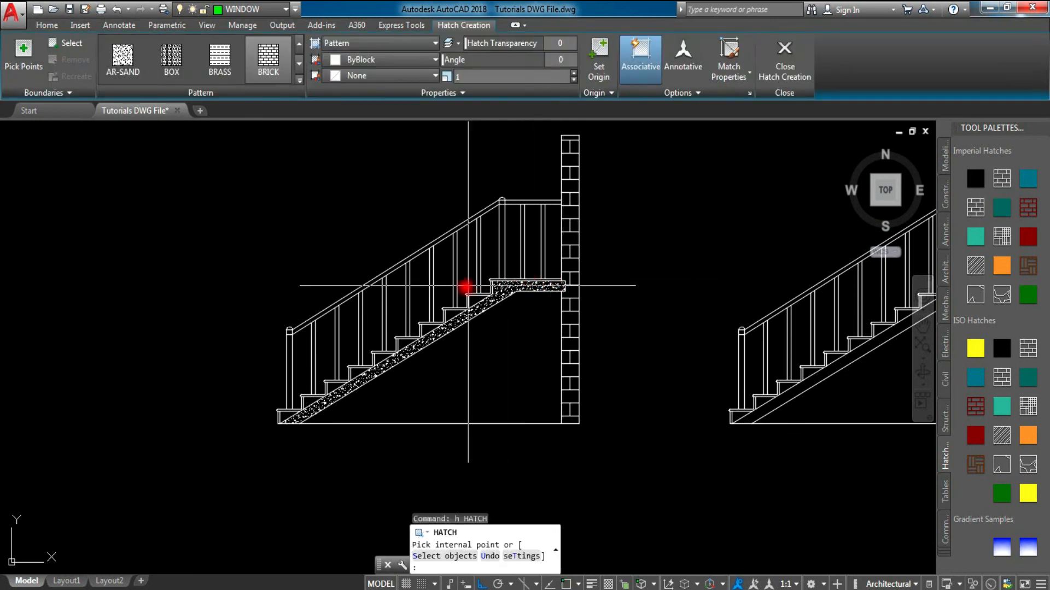
{"action": "scroll", "coordinate": [451, 292], "scroll_direction": "up", "scroll_amount": 2}
{"action": "mouse_move", "coordinate": [452, 292]}
{"action": "middle_mouse_down"}
{"action": "mouse_move", "coordinate": [478, 269]}
{"action": "mouse_move", "coordinate": [559, 241]}
{"action": "middle_mouse_up"}
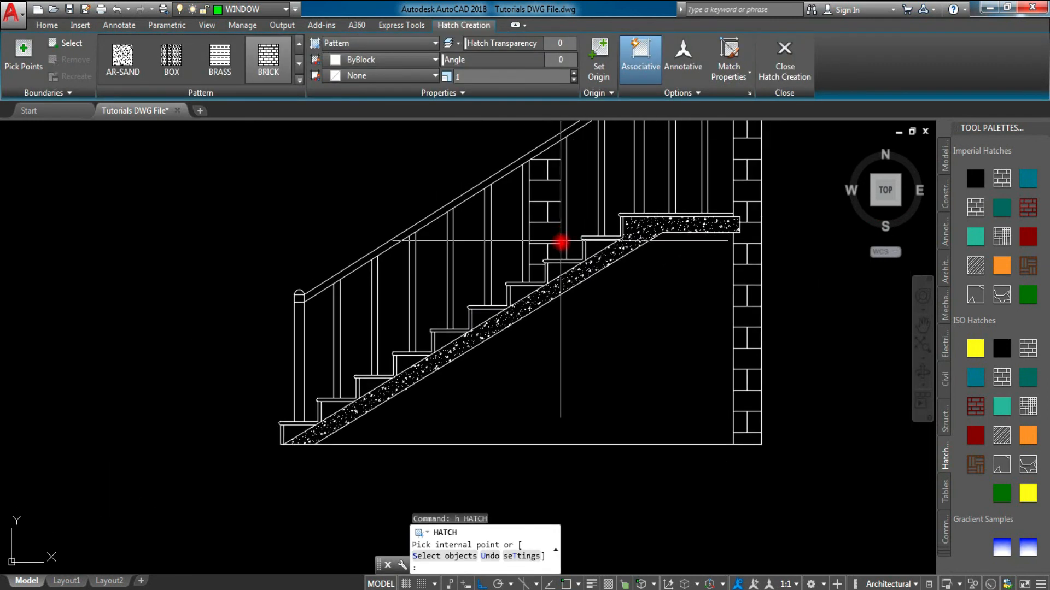
{"action": "key", "text": "Escape"}
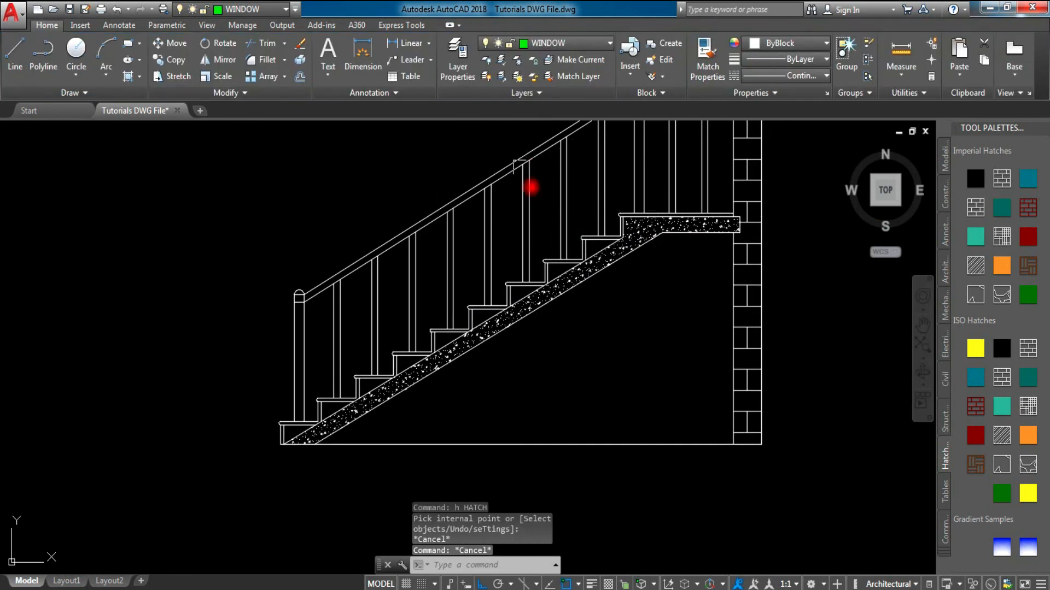
Step: Try erasing the brick hatch from the wall, and undo the erasure
{"action": "middle_click_drag", "start_coordinate": [592, 274], "coordinate": [512, 321]}
{"action": "left_click", "coordinate": [675, 274]}
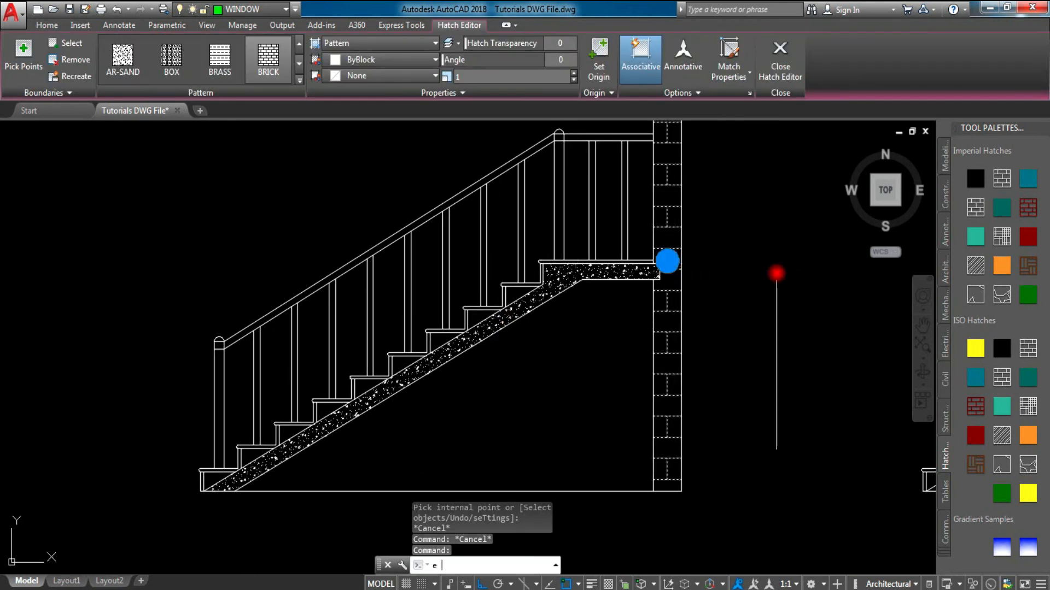
{"action": "type", "text": "e"}
{"action": "key", "text": "Return"}
{"action": "key", "text": "Escape"}
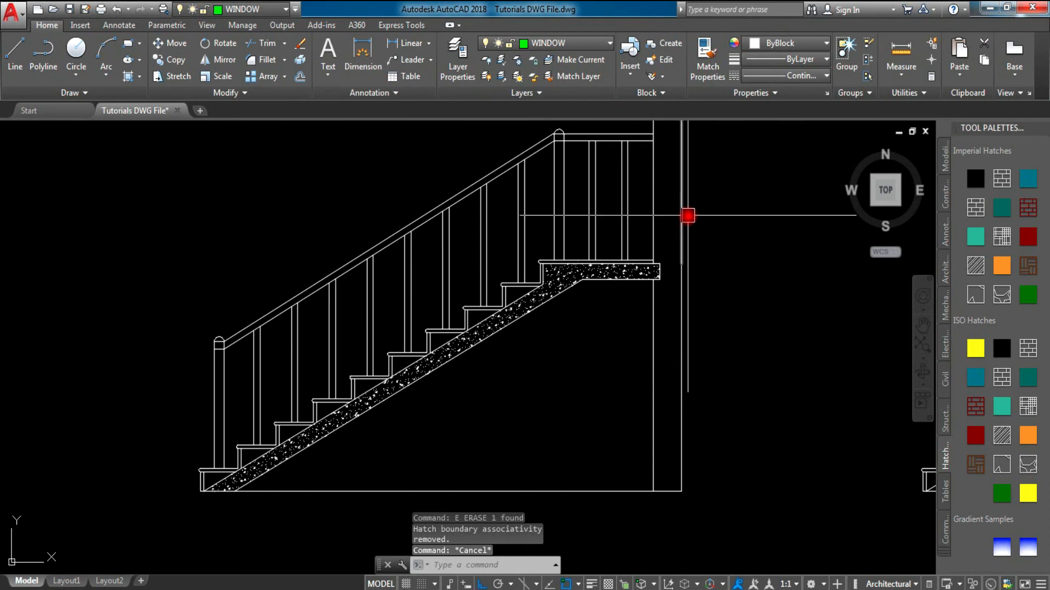
{"action": "key", "text": "ctrl+z"}
Step: Bring the copied staircase section into view and make STAIRCASE the current layer
{"action": "mouse_move", "coordinate": [691, 250]}
{"action": "middle_mouse_down"}
{"action": "mouse_move", "coordinate": [654, 326]}
{"action": "mouse_move", "coordinate": [682, 302]}
{"action": "middle_mouse_up"}
{"action": "middle_click_drag", "start_coordinate": [562, 252], "coordinate": [542, 215]}
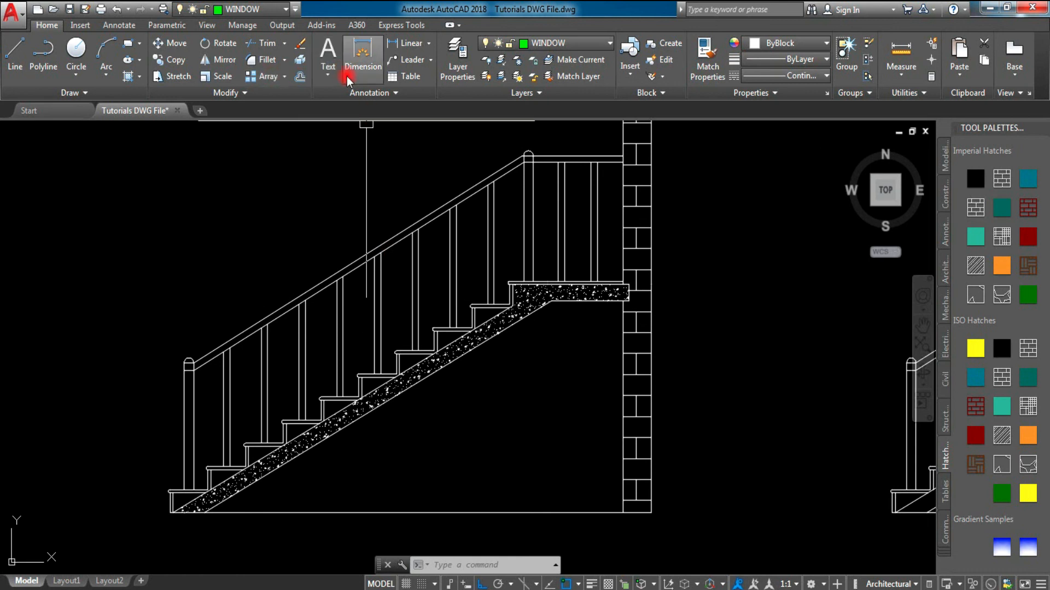
{"action": "scroll", "coordinate": [539, 296], "scroll_direction": "down", "scroll_amount": 2}
{"action": "scroll", "coordinate": [618, 290], "scroll_direction": "up", "scroll_amount": 1}
{"action": "middle_click_drag", "start_coordinate": [635, 290], "coordinate": [308, 300]}
{"action": "middle_click_drag", "start_coordinate": [730, 231], "coordinate": [721, 242]}
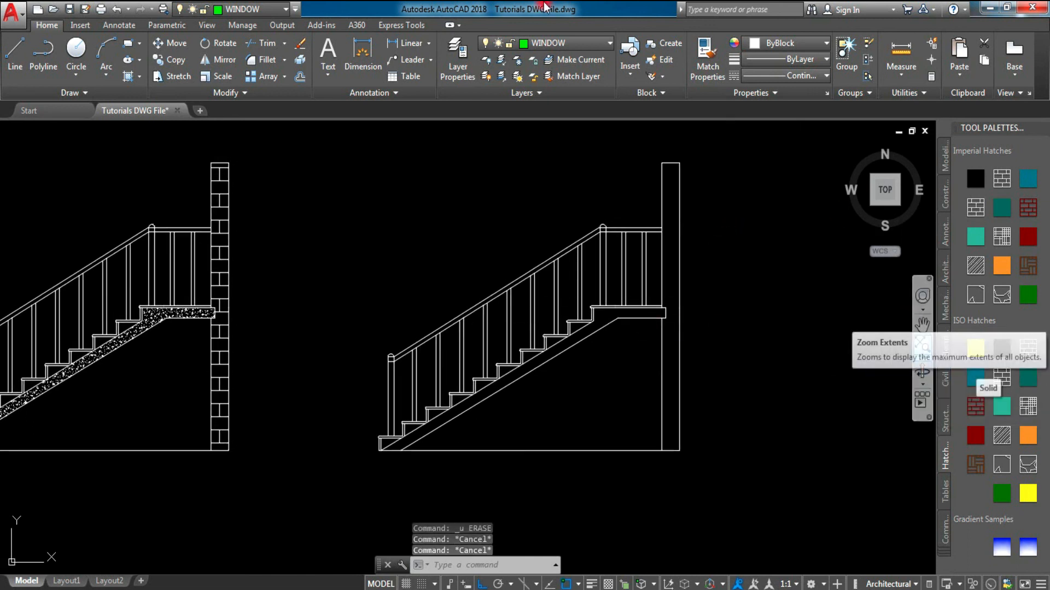
{"action": "left_click", "coordinate": [582, 43]}
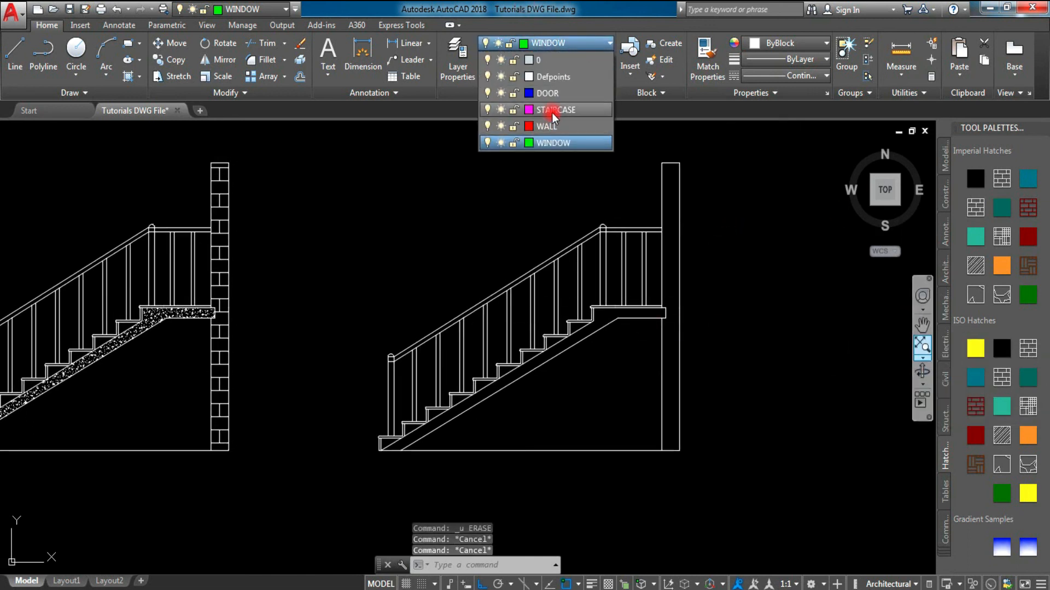
{"action": "left_click", "coordinate": [550, 109]}
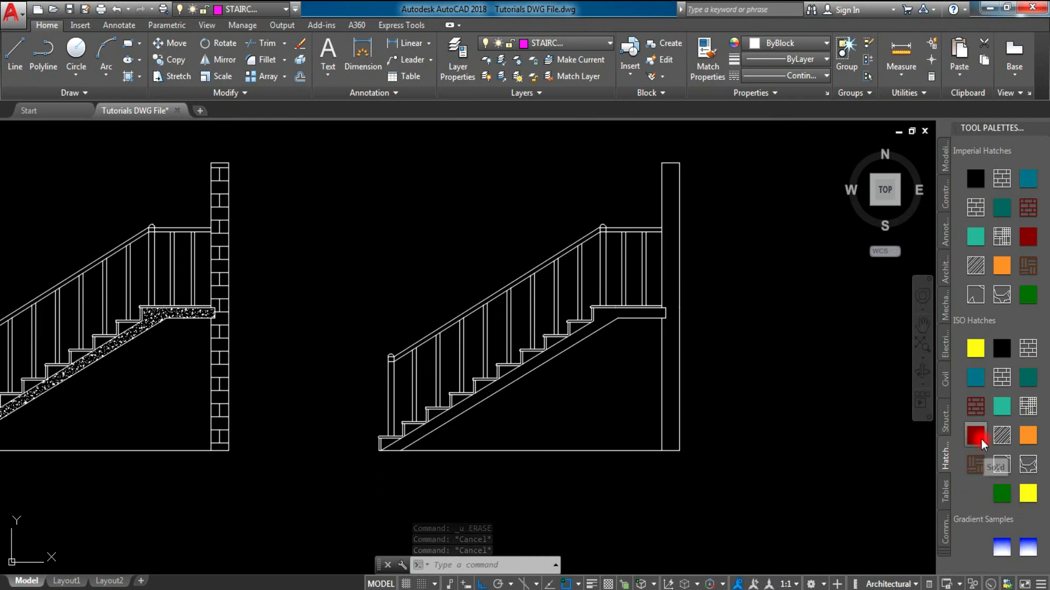
Step: Fill the copied section's wall with the solid dark red hatch and its stair and landing slab with solid orange
{"action": "left_click", "coordinate": [971, 439]}
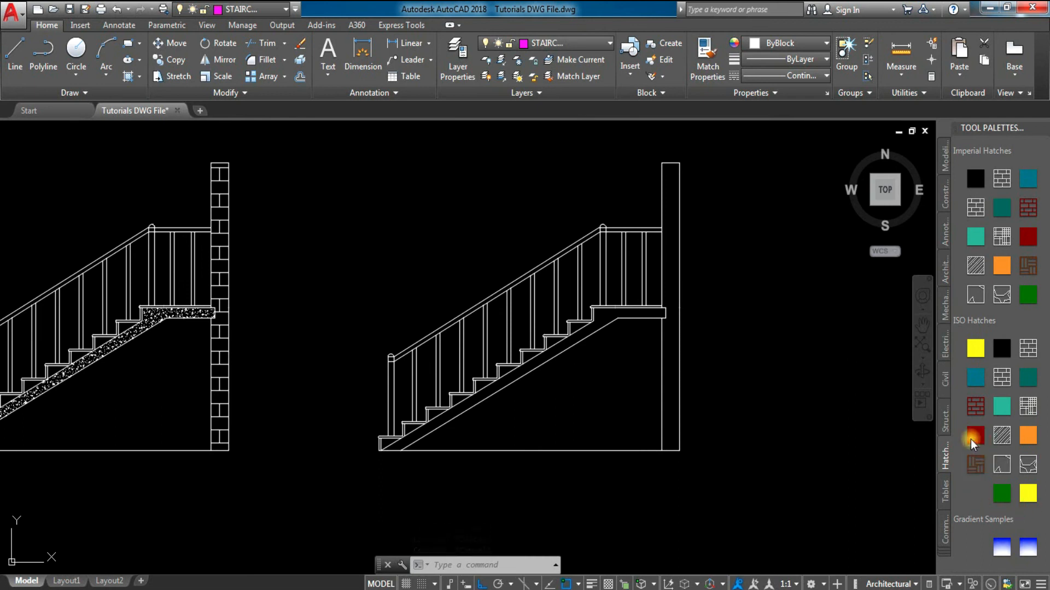
{"action": "left_click", "coordinate": [676, 377]}
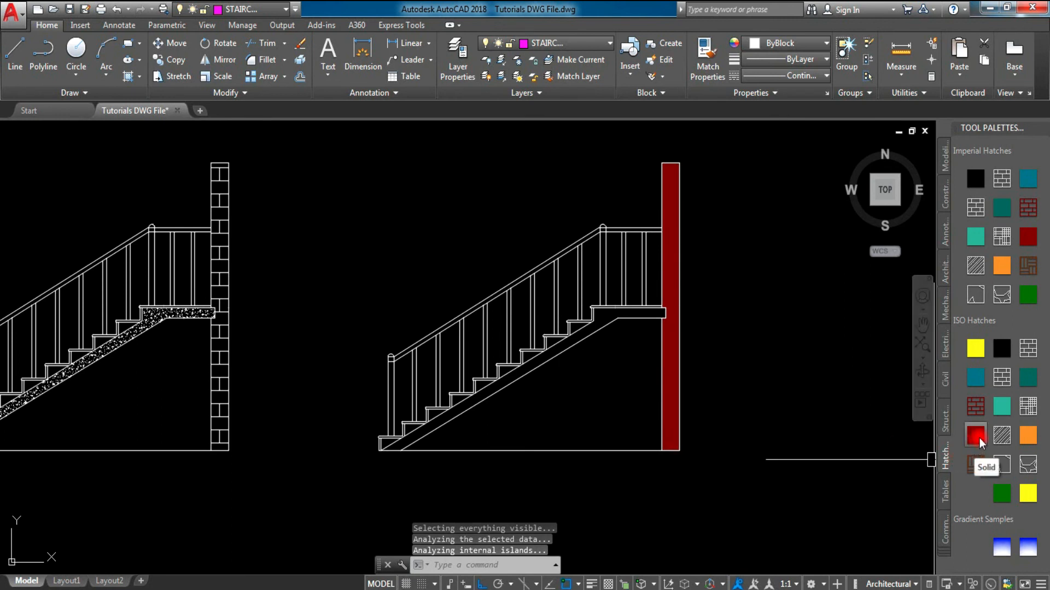
{"action": "mouse_move", "coordinate": [979, 438]}
{"action": "left_mouse_down"}
{"action": "mouse_move", "coordinate": [788, 401]}
{"action": "mouse_move", "coordinate": [611, 326]}
{"action": "left_mouse_up"}
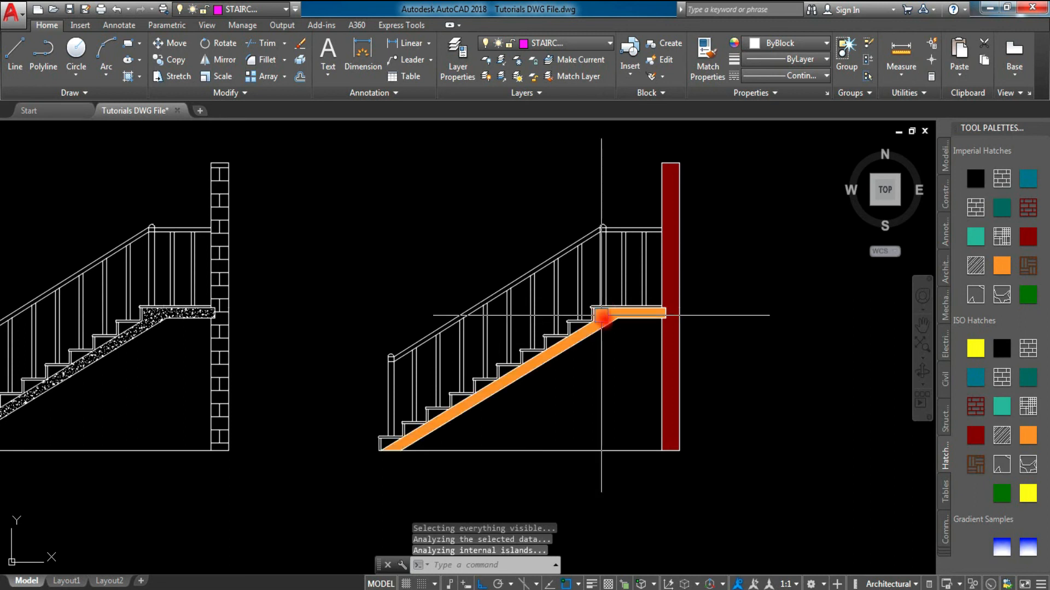
{"action": "middle_click_drag", "start_coordinate": [547, 367], "coordinate": [619, 339]}
{"action": "scroll", "coordinate": [618, 339], "scroll_direction": "up", "scroll_amount": 2}
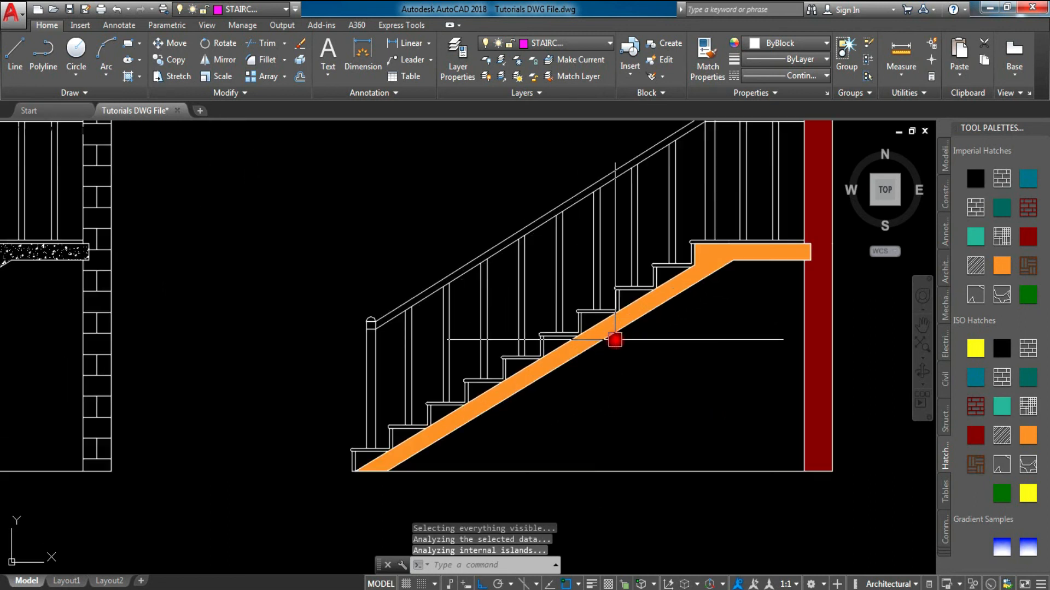
{"action": "scroll", "coordinate": [469, 408], "scroll_direction": "up", "scroll_amount": 4}
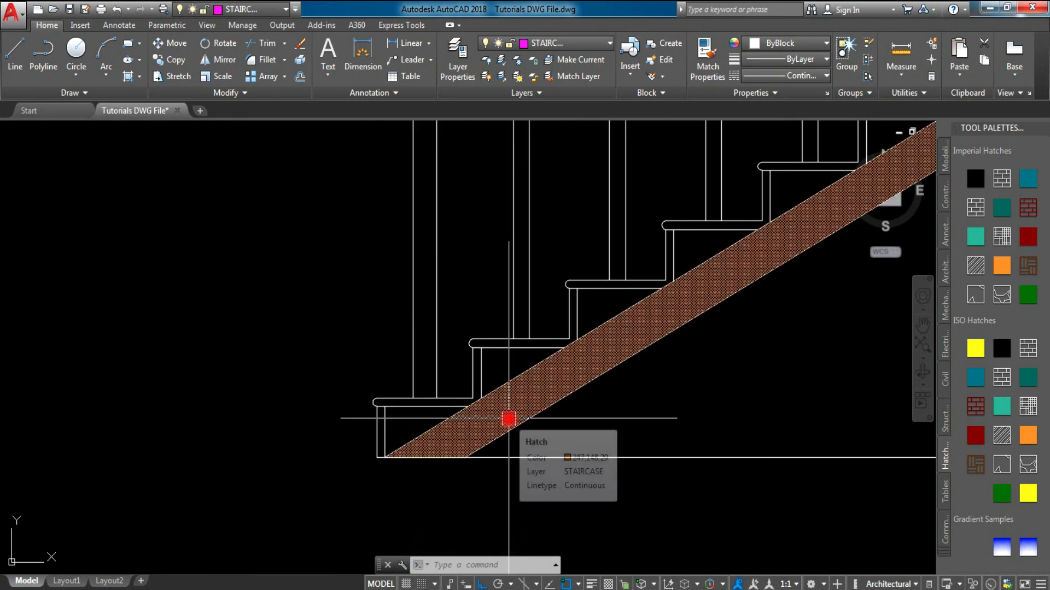
{"action": "scroll", "coordinate": [509, 418], "scroll_direction": "up", "scroll_amount": 2}
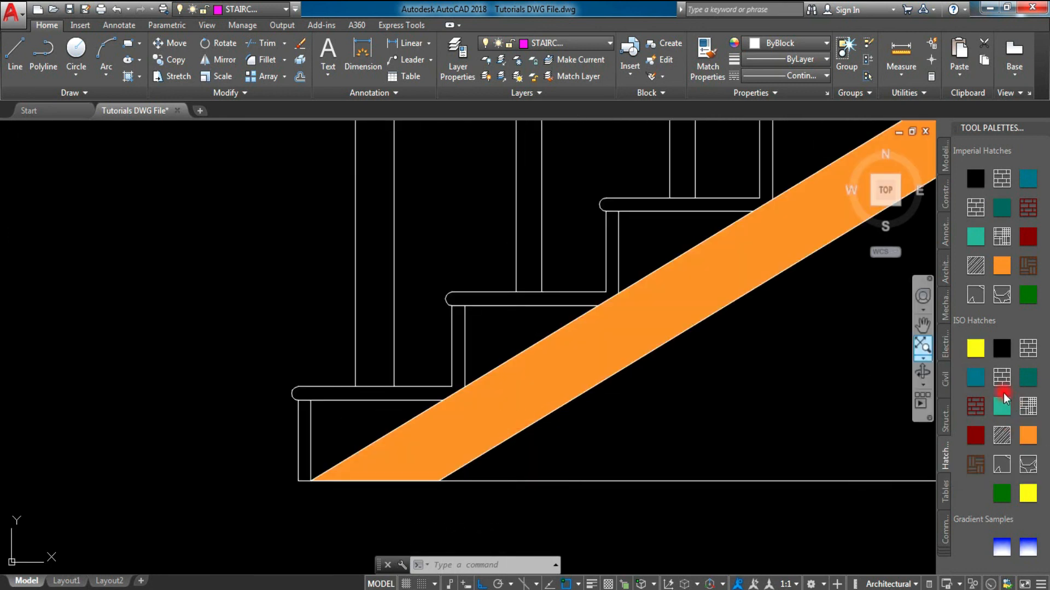
Step: Fill the triangular areas of the three lowest steps with the solid dark teal-green hatch
{"action": "left_click_drag", "start_coordinate": [496, 369], "coordinate": [507, 339]}
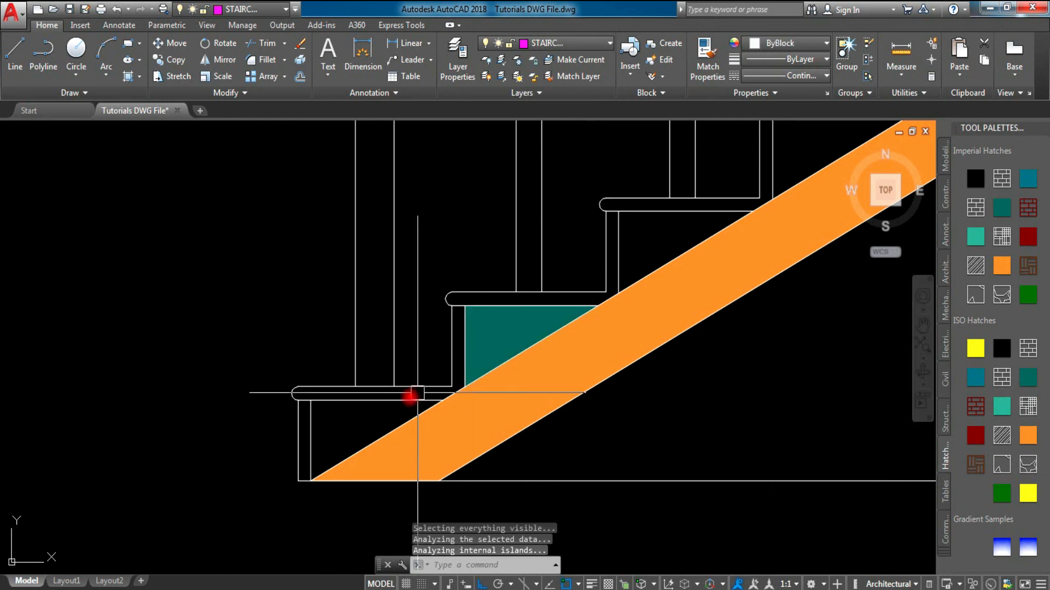
{"action": "left_click_drag", "start_coordinate": [1034, 384], "coordinate": [332, 418]}
{"action": "left_click_drag", "start_coordinate": [645, 234], "coordinate": [646, 235]}
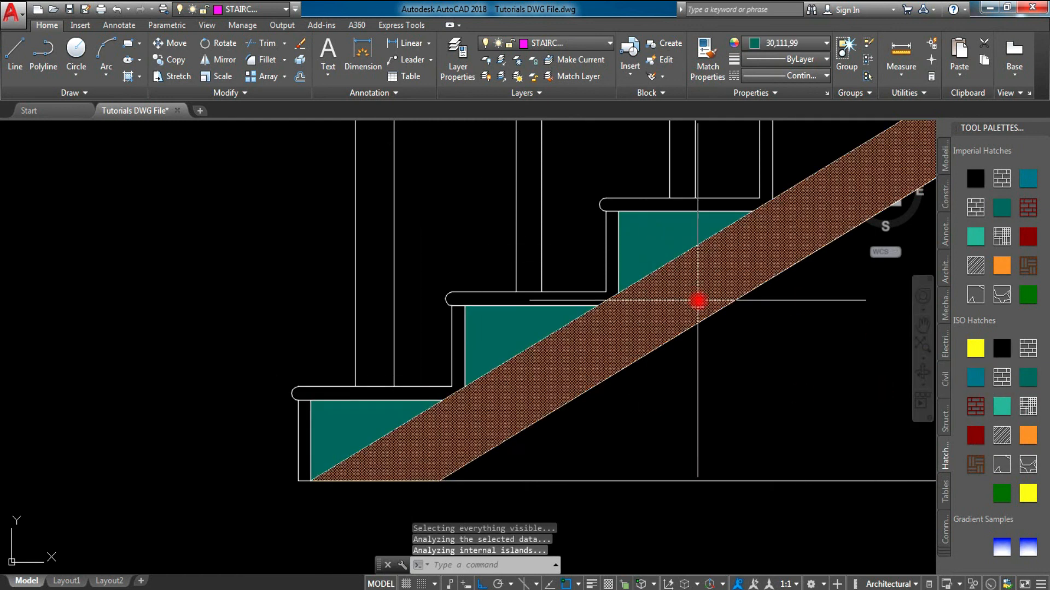
Step: Fill the triangular areas of the remaining steps up to the landing with the solid dark teal-green hatch
{"action": "scroll", "coordinate": [710, 315], "scroll_direction": "down", "scroll_amount": 3}
{"action": "middle_click_drag", "start_coordinate": [731, 319], "coordinate": [492, 382]}
{"action": "scroll", "coordinate": [849, 364], "scroll_direction": "up", "scroll_amount": 2}
{"action": "scroll", "coordinate": [421, 368], "scroll_direction": "up", "scroll_amount": 2}
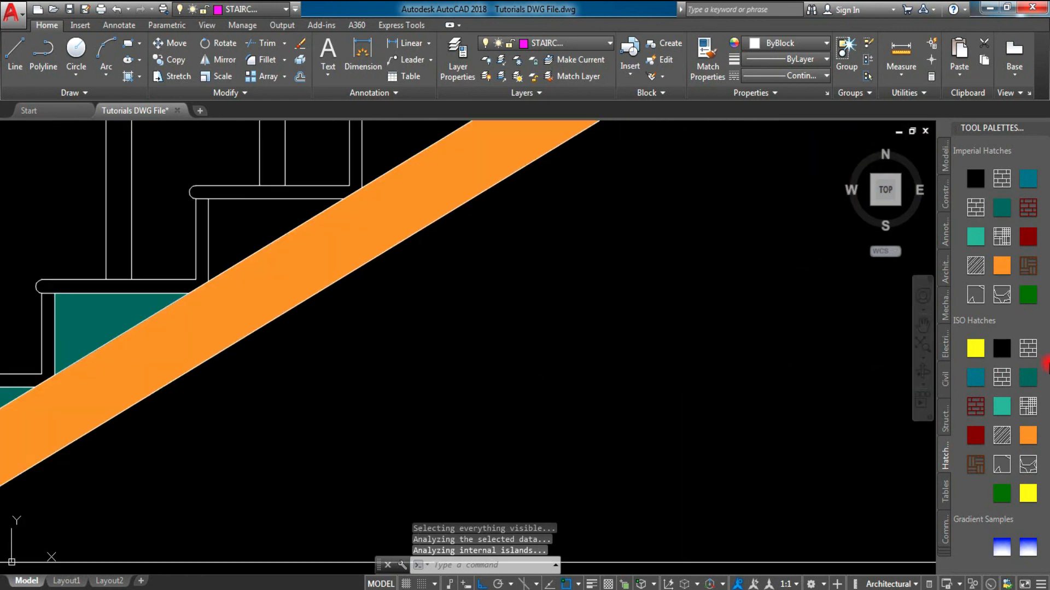
{"action": "mouse_move", "coordinate": [1028, 376]}
{"action": "left_mouse_down"}
{"action": "mouse_move", "coordinate": [234, 241]}
{"action": "mouse_move", "coordinate": [255, 245]}
{"action": "left_mouse_up"}
{"action": "middle_click_drag", "start_coordinate": [401, 263], "coordinate": [351, 440]}
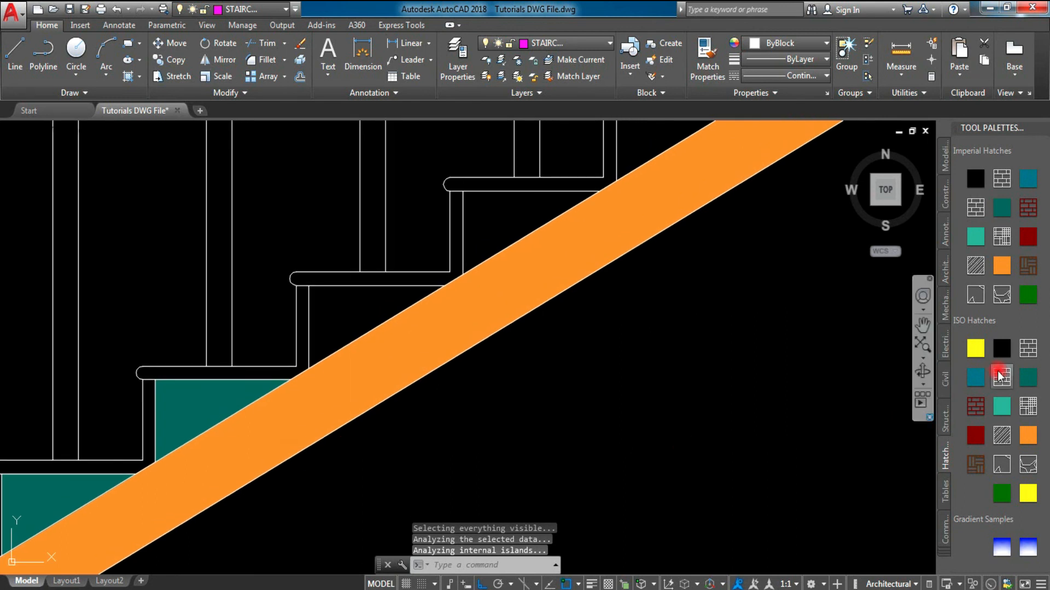
{"action": "left_click_drag", "start_coordinate": [472, 338], "coordinate": [338, 312]}
{"action": "mouse_move", "coordinate": [485, 347]}
{"action": "middle_mouse_down"}
{"action": "mouse_move", "coordinate": [628, 441]}
{"action": "mouse_move", "coordinate": [634, 465]}
{"action": "middle_mouse_up"}
{"action": "mouse_move", "coordinate": [1020, 384]}
{"action": "left_mouse_down"}
{"action": "mouse_move", "coordinate": [539, 344]}
{"action": "mouse_move", "coordinate": [574, 345]}
{"action": "left_mouse_up"}
{"action": "middle_click_drag", "start_coordinate": [668, 375], "coordinate": [561, 471]}
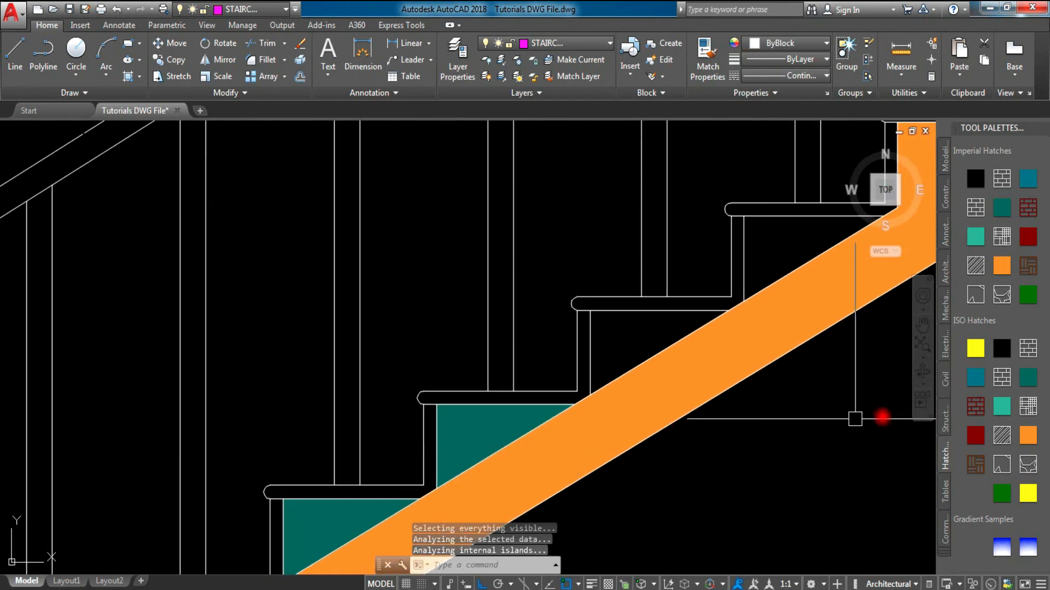
{"action": "left_click_drag", "start_coordinate": [964, 381], "coordinate": [618, 349]}
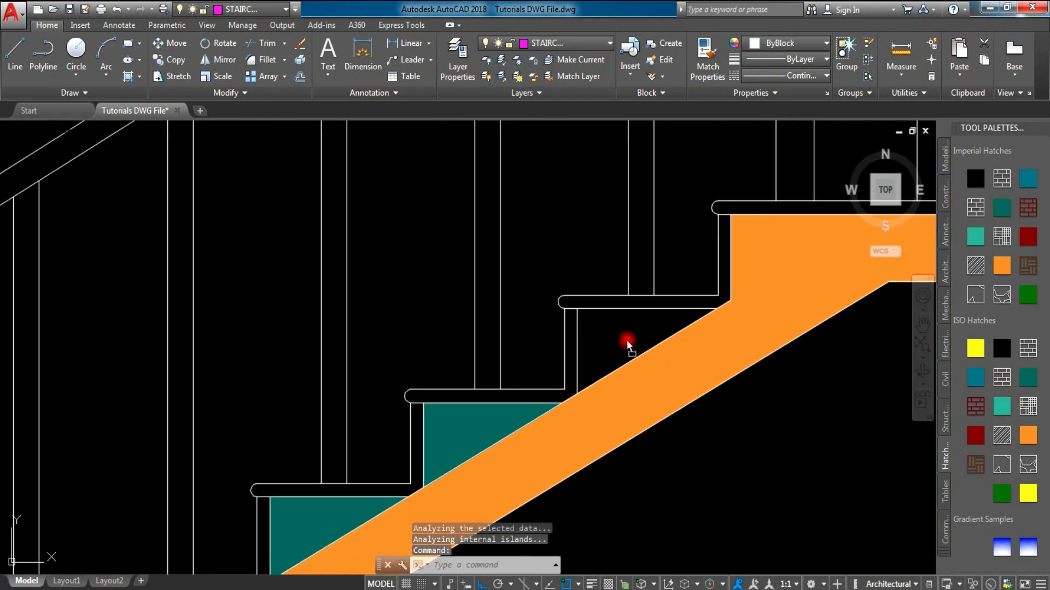
{"action": "left_click_drag", "start_coordinate": [627, 343], "coordinate": [626, 339]}
Step: Fill the treads and risers of all steps, including the landing's finish layer, with the solid dark red hatch
{"action": "scroll", "coordinate": [627, 339], "scroll_direction": "down", "scroll_amount": 4}
{"action": "scroll", "coordinate": [627, 339], "scroll_direction": "down", "scroll_amount": 3}
{"action": "middle_click_drag", "start_coordinate": [585, 403], "coordinate": [677, 330]}
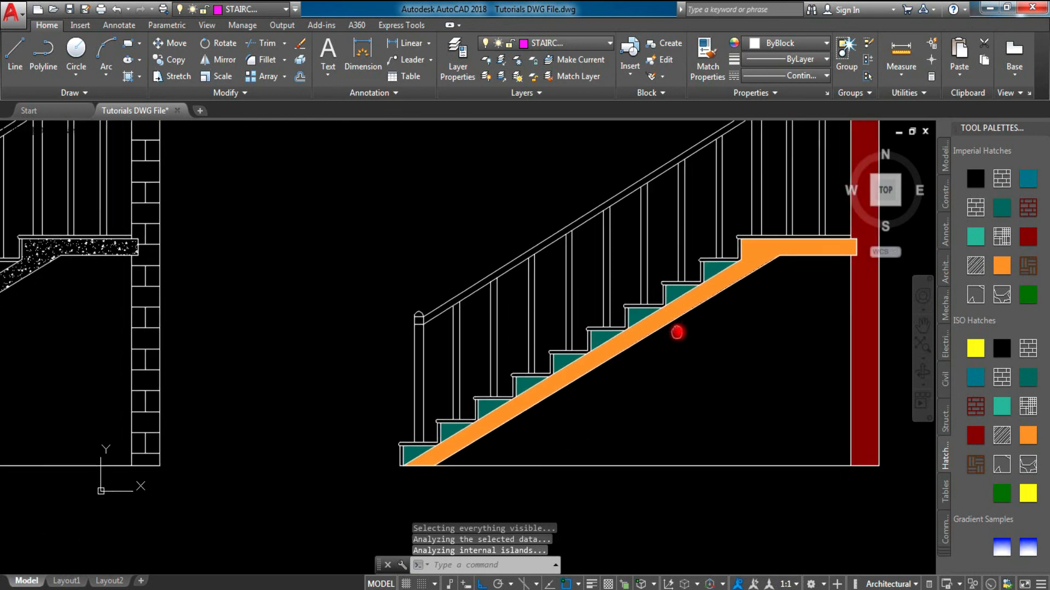
{"action": "scroll", "coordinate": [476, 391], "scroll_direction": "up", "scroll_amount": 5}
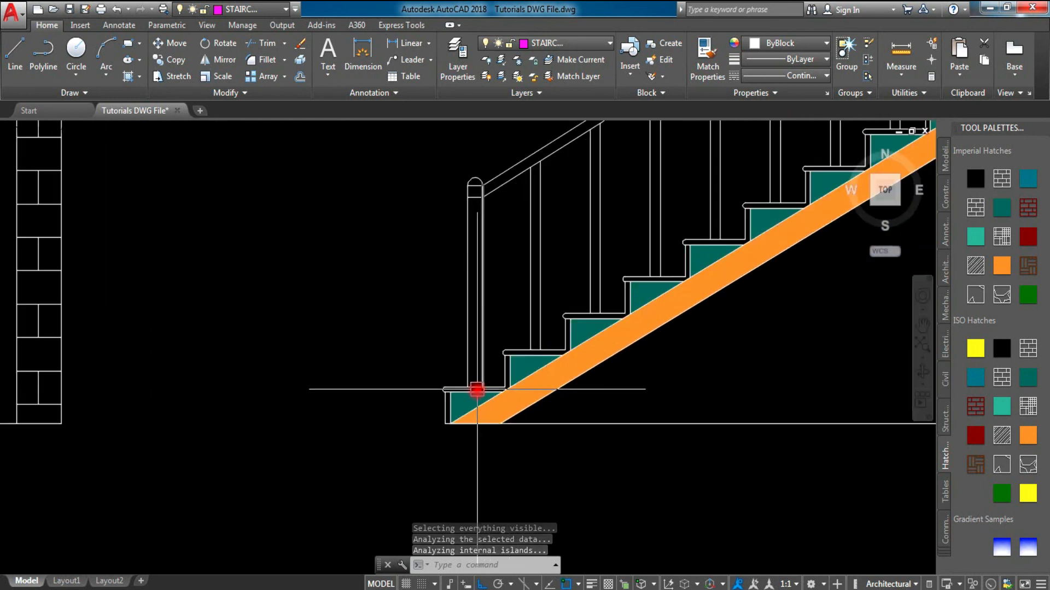
{"action": "left_click_drag", "start_coordinate": [983, 437], "coordinate": [939, 434]}
{"action": "left_click_drag", "start_coordinate": [374, 403], "coordinate": [432, 383]}
{"action": "mouse_move", "coordinate": [968, 442]}
{"action": "left_mouse_down"}
{"action": "mouse_move", "coordinate": [403, 340]}
{"action": "mouse_move", "coordinate": [450, 321]}
{"action": "left_mouse_up"}
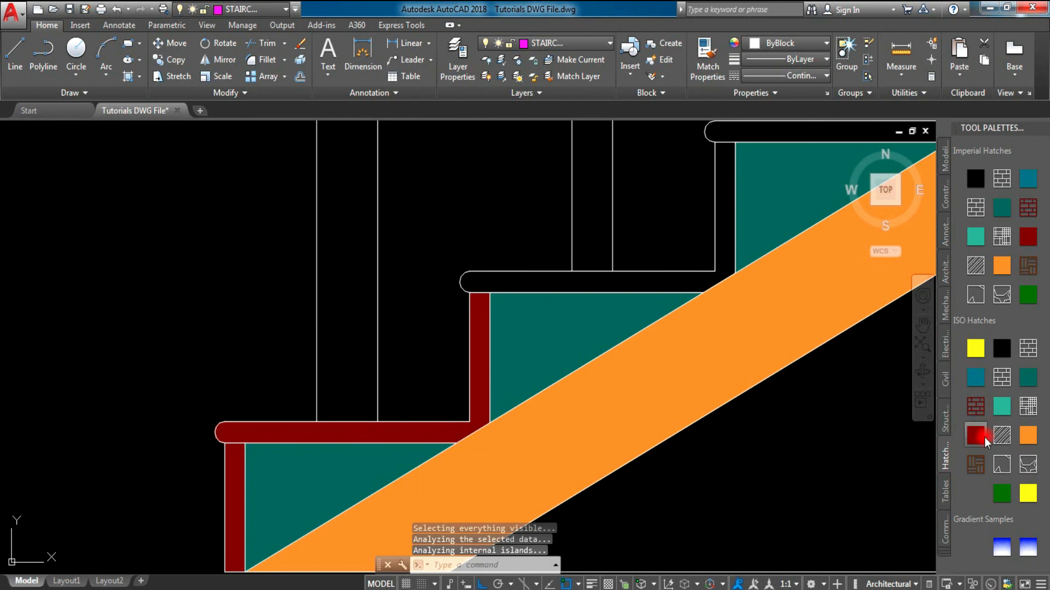
{"action": "mouse_move", "coordinate": [756, 258]}
{"action": "left_mouse_down"}
{"action": "mouse_move", "coordinate": [728, 237]}
{"action": "mouse_move", "coordinate": [818, 330]}
{"action": "mouse_move", "coordinate": [658, 493]}
{"action": "left_mouse_up"}
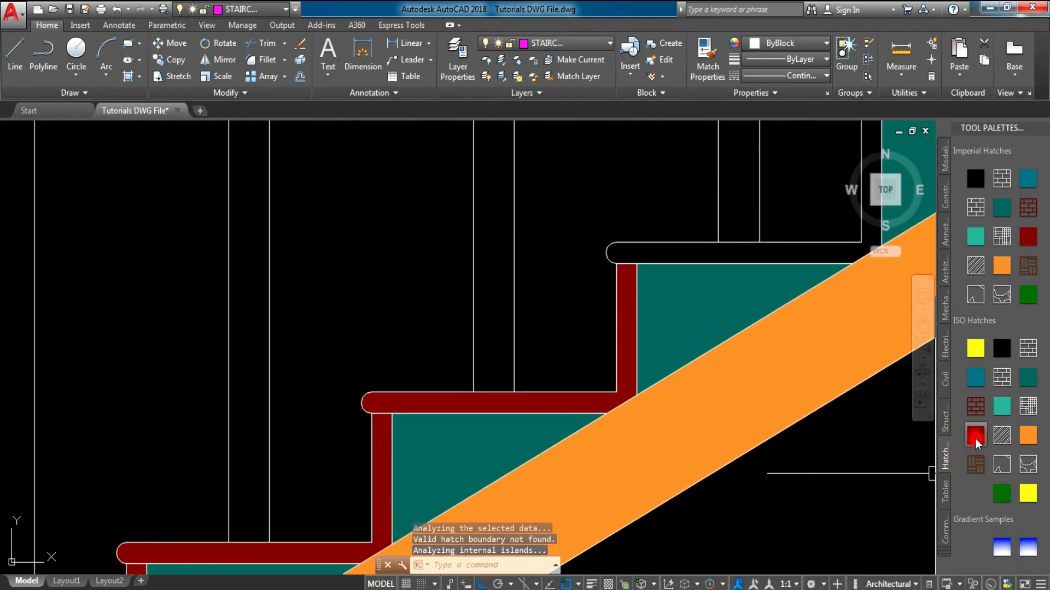
{"action": "mouse_move", "coordinate": [819, 268]}
{"action": "left_mouse_down"}
{"action": "mouse_move", "coordinate": [802, 250]}
{"action": "mouse_move", "coordinate": [822, 309]}
{"action": "left_mouse_up"}
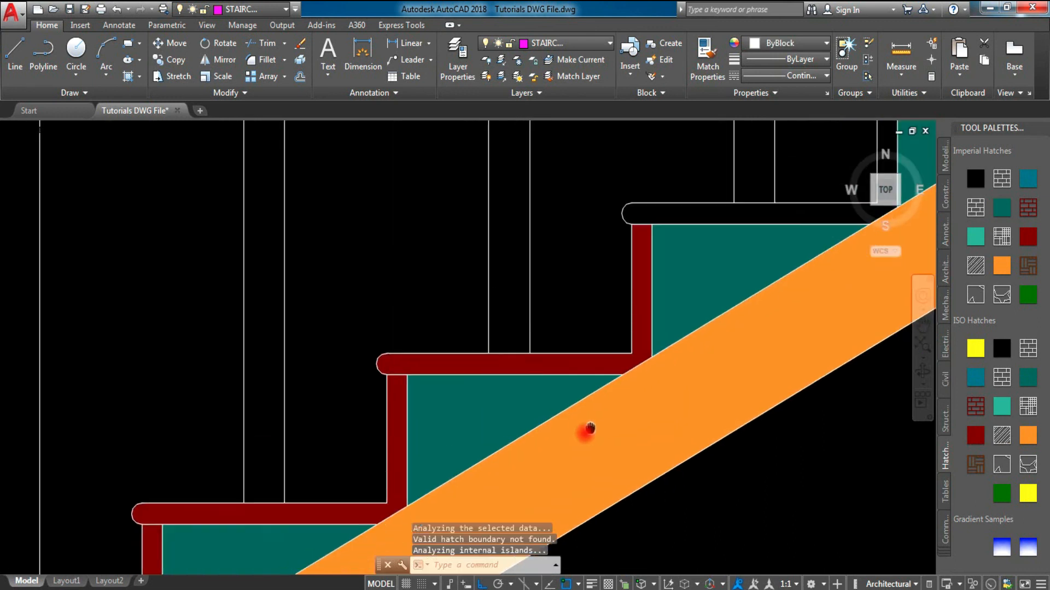
{"action": "scroll", "coordinate": [569, 371], "scroll_direction": "up", "scroll_amount": 4}
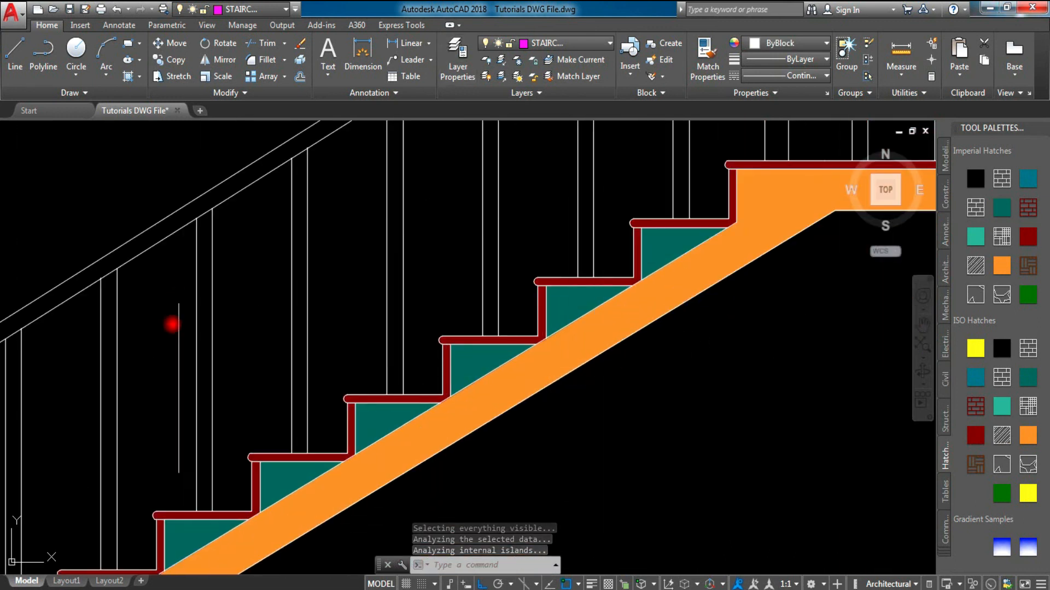
Step: Fill the lower newel post with solid green, the block above it with solid orange and its rounded cap with solid dark red
{"action": "scroll", "coordinate": [252, 422], "scroll_direction": "down", "scroll_amount": 2}
{"action": "middle_click_drag", "start_coordinate": [251, 422], "coordinate": [455, 378]}
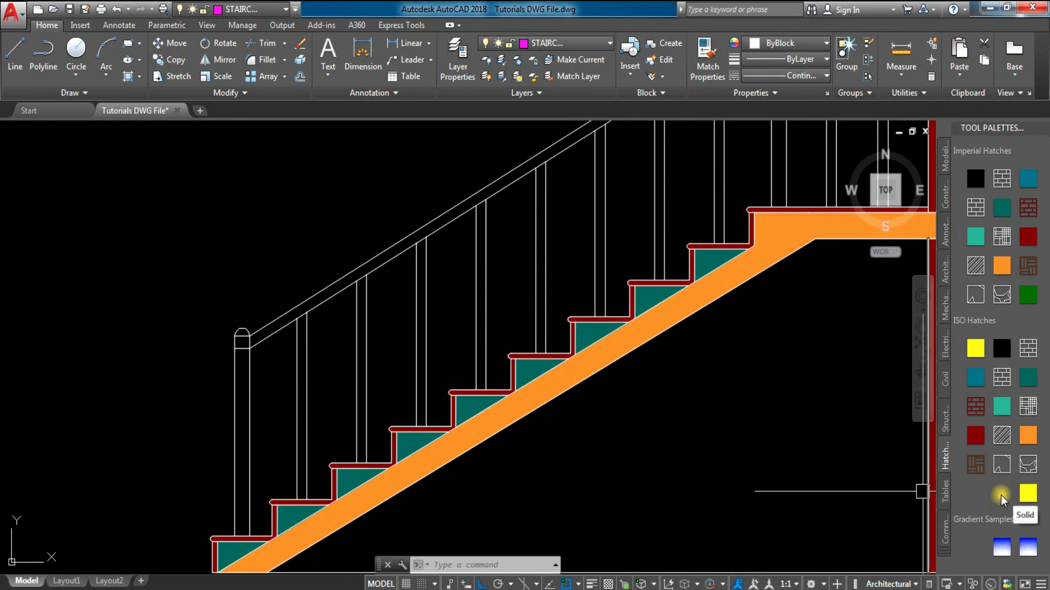
{"action": "left_click_drag", "start_coordinate": [254, 444], "coordinate": [241, 440]}
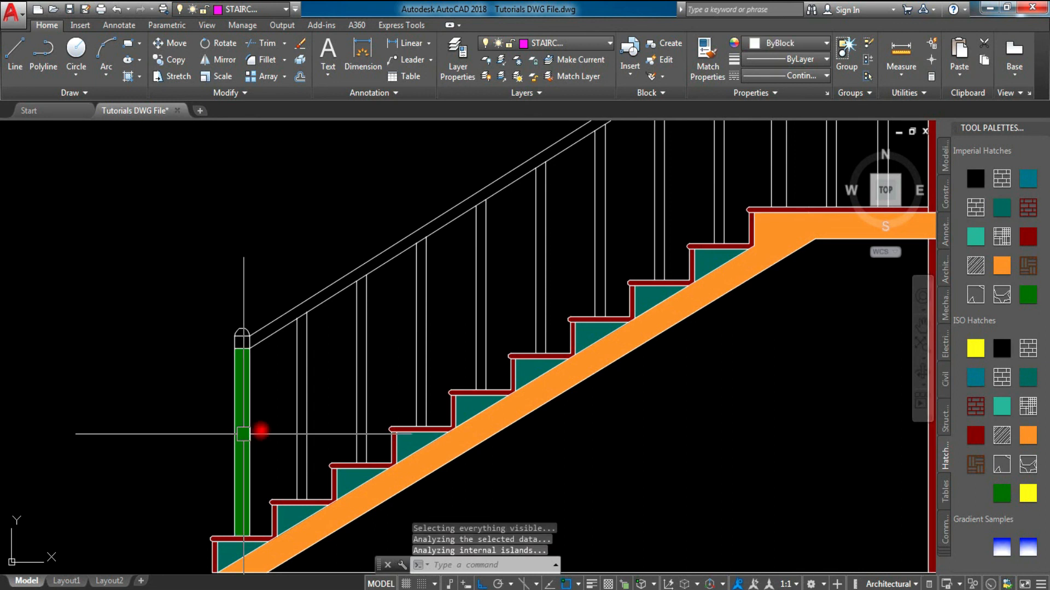
{"action": "middle_click_drag", "start_coordinate": [270, 382], "coordinate": [499, 466]}
{"action": "scroll", "coordinate": [494, 463], "scroll_direction": "up", "scroll_amount": 2}
{"action": "scroll", "coordinate": [494, 463], "scroll_direction": "up", "scroll_amount": 2}
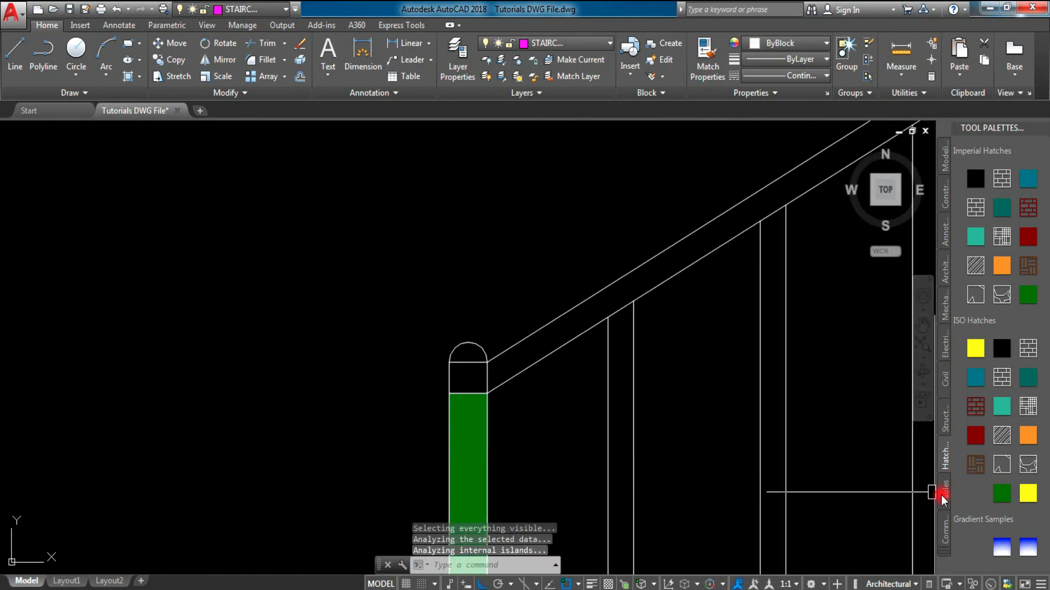
{"action": "mouse_move", "coordinate": [996, 501]}
{"action": "left_mouse_down"}
{"action": "mouse_move", "coordinate": [1025, 436]}
{"action": "mouse_move", "coordinate": [577, 398]}
{"action": "mouse_move", "coordinate": [466, 377]}
{"action": "left_mouse_up"}
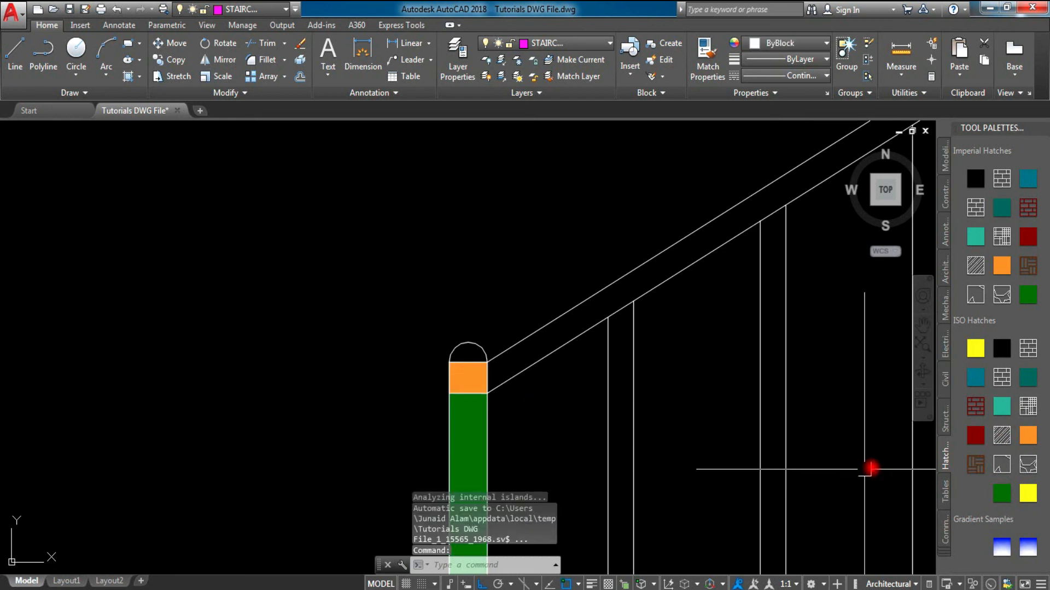
{"action": "mouse_move", "coordinate": [946, 438]}
{"action": "left_mouse_down"}
{"action": "mouse_move", "coordinate": [499, 332]}
{"action": "mouse_move", "coordinate": [469, 352]}
{"action": "left_mouse_up"}
Step: Fill the upper newel post at the landing with the solid green hatch
{"action": "scroll", "coordinate": [481, 354], "scroll_direction": "down", "scroll_amount": 3}
{"action": "mouse_move", "coordinate": [492, 363]}
{"action": "middle_mouse_down"}
{"action": "mouse_move", "coordinate": [602, 382]}
{"action": "mouse_move", "coordinate": [534, 339]}
{"action": "mouse_move", "coordinate": [641, 351]}
{"action": "mouse_move", "coordinate": [564, 428]}
{"action": "middle_mouse_up"}
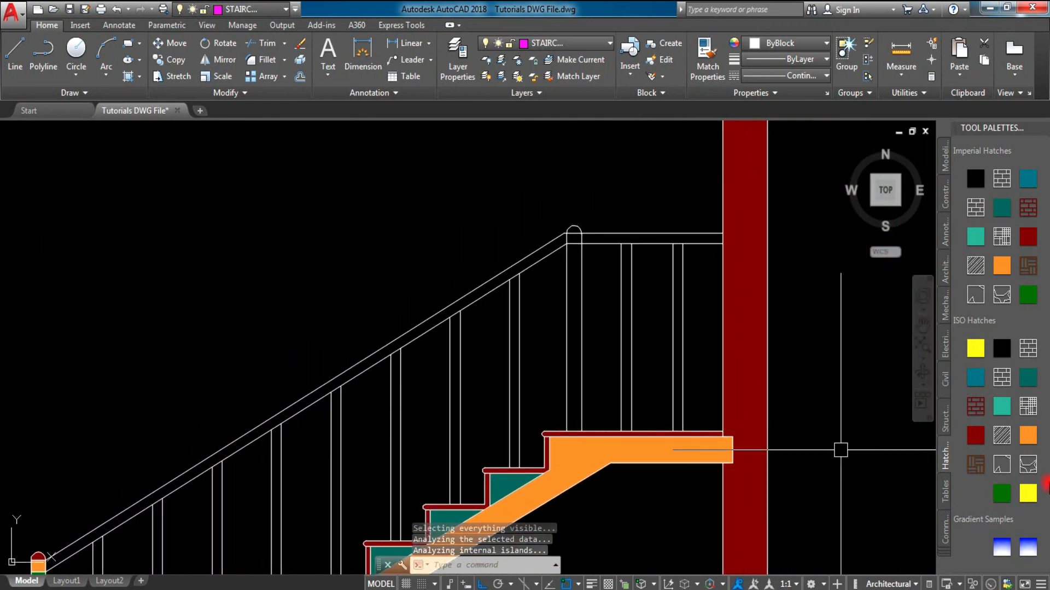
{"action": "left_click_drag", "start_coordinate": [995, 499], "coordinate": [567, 342]}
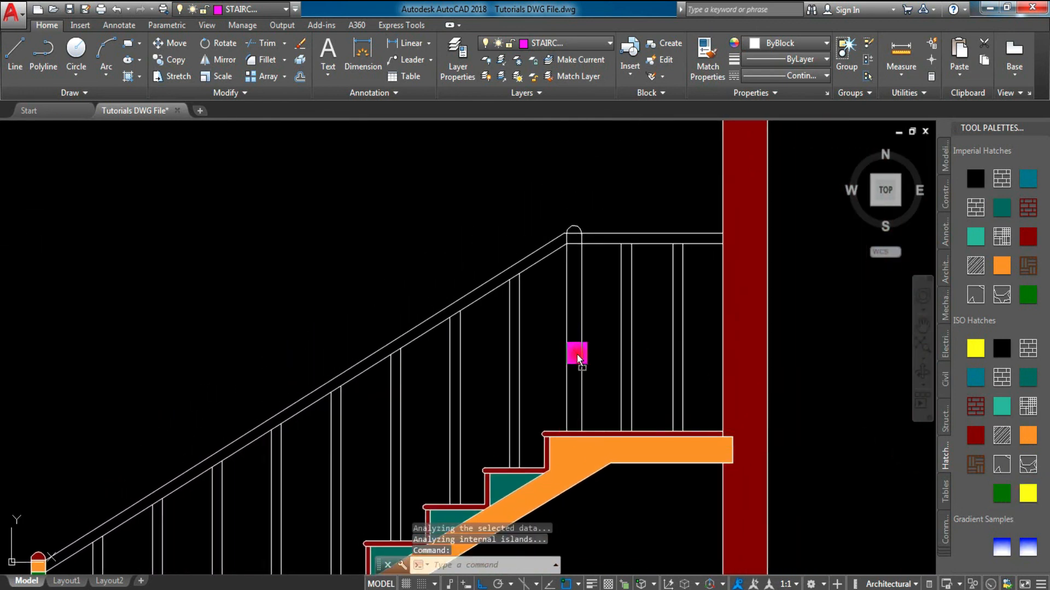
{"action": "left_click", "coordinate": [976, 378]}
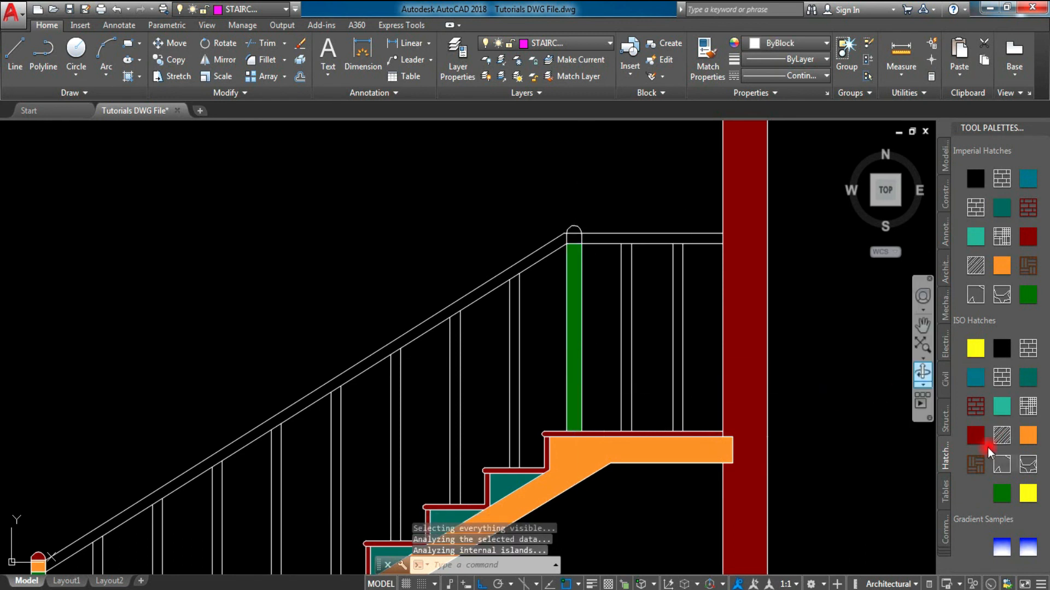
Step: Fill the sloped and horizontal handrail with solid orange and the upper newel post's cap with solid dark red
{"action": "left_click_drag", "start_coordinate": [587, 252], "coordinate": [578, 242]}
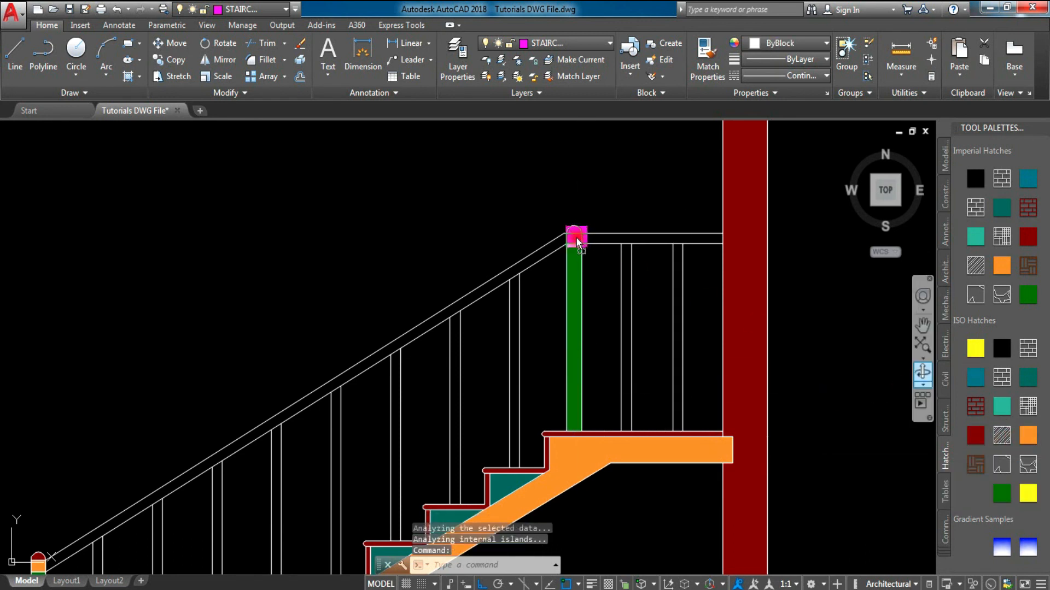
{"action": "left_click", "coordinate": [574, 239]}
{"action": "left_click", "coordinate": [488, 286]}
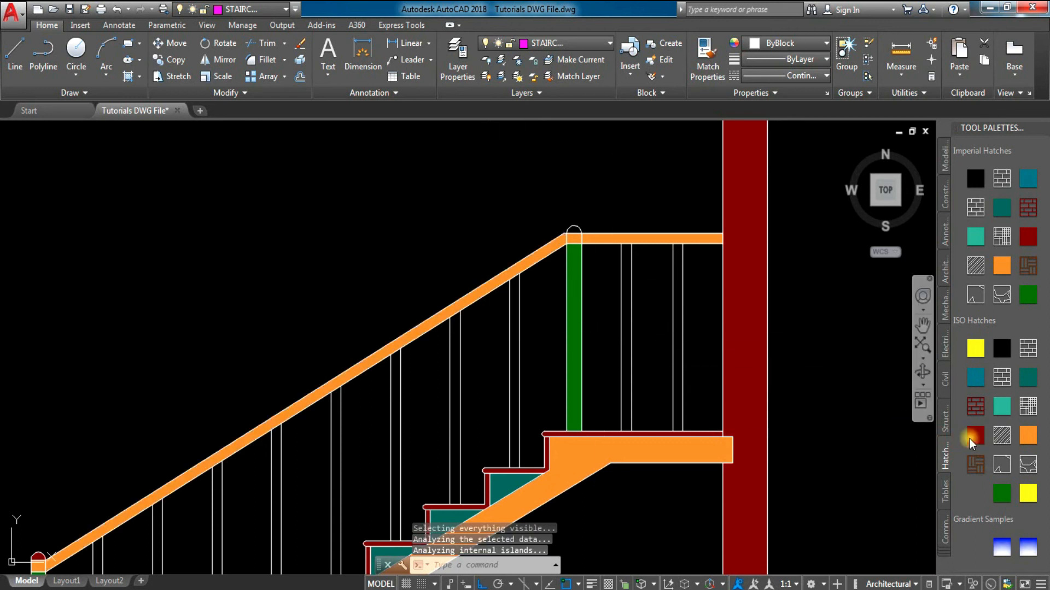
{"action": "left_click_drag", "start_coordinate": [969, 438], "coordinate": [615, 267]}
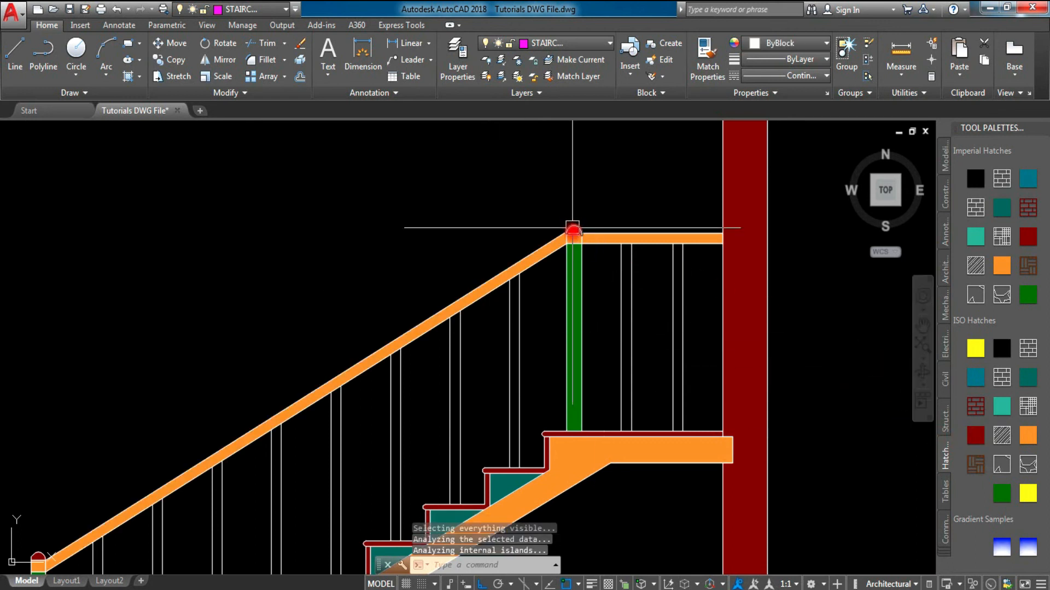
Step: Fill the five lowest balusters of the sloped railing with the solid teal-blue hatch
{"action": "scroll", "coordinate": [533, 372], "scroll_direction": "down", "scroll_amount": 3}
{"action": "middle_click_drag", "start_coordinate": [530, 380], "coordinate": [582, 253]}
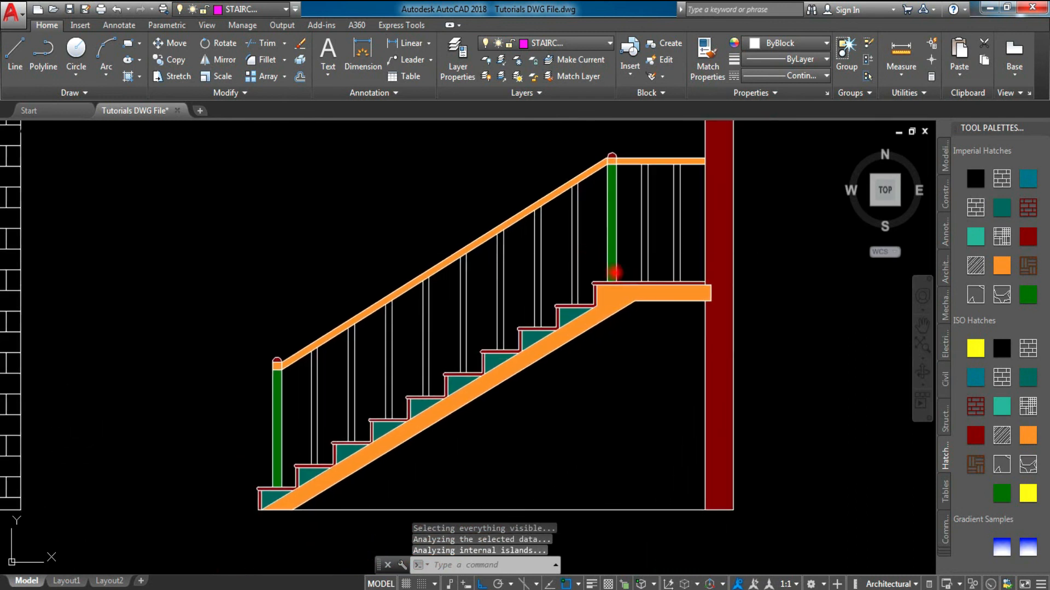
{"action": "middle_click_drag", "start_coordinate": [249, 469], "coordinate": [418, 457]}
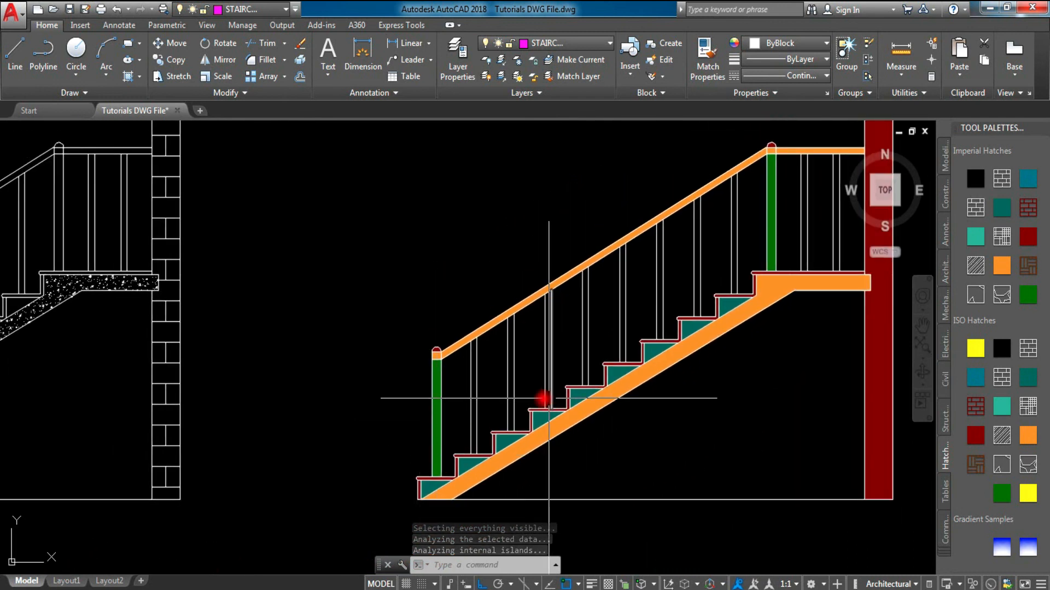
{"action": "scroll", "coordinate": [514, 403], "scroll_direction": "up", "scroll_amount": 4}
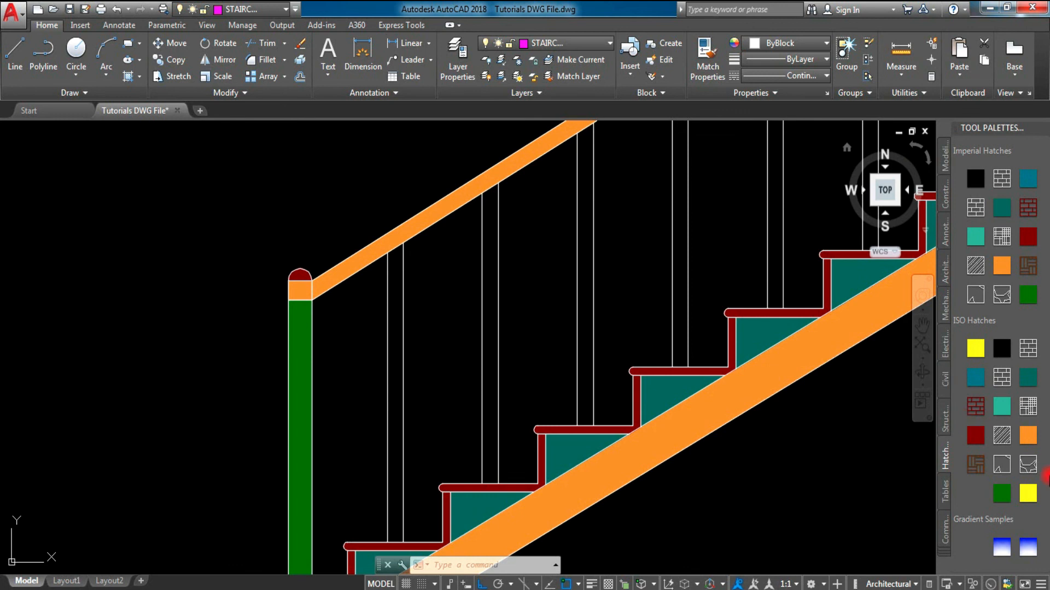
{"action": "mouse_move", "coordinate": [996, 385]}
{"action": "left_mouse_down"}
{"action": "mouse_move", "coordinate": [363, 375]}
{"action": "mouse_move", "coordinate": [394, 374]}
{"action": "left_mouse_up"}
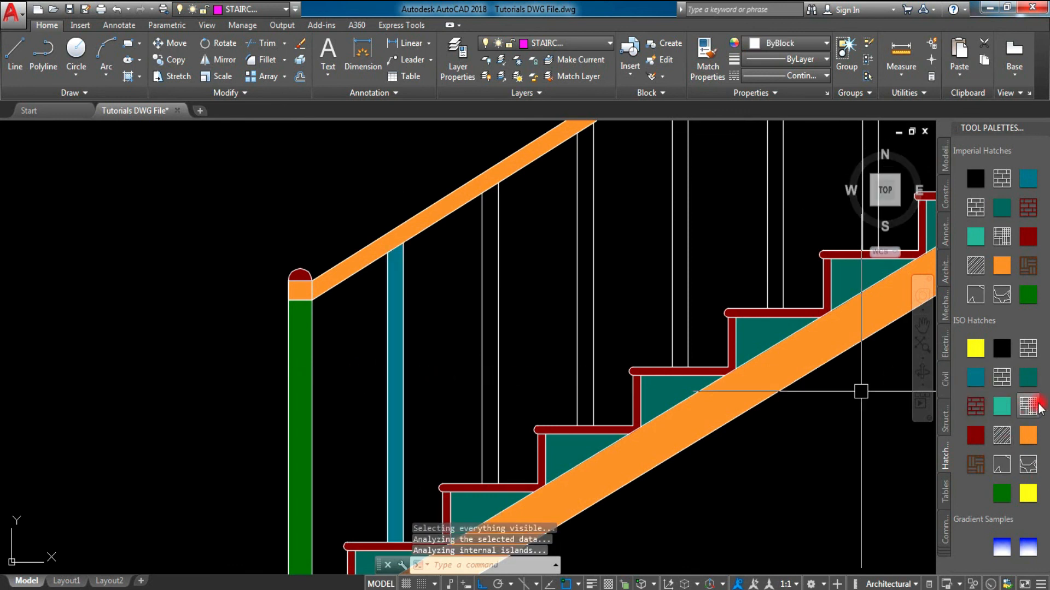
{"action": "left_click_drag", "start_coordinate": [976, 377], "coordinate": [490, 373]}
{"action": "left_click_drag", "start_coordinate": [975, 377], "coordinate": [585, 372]}
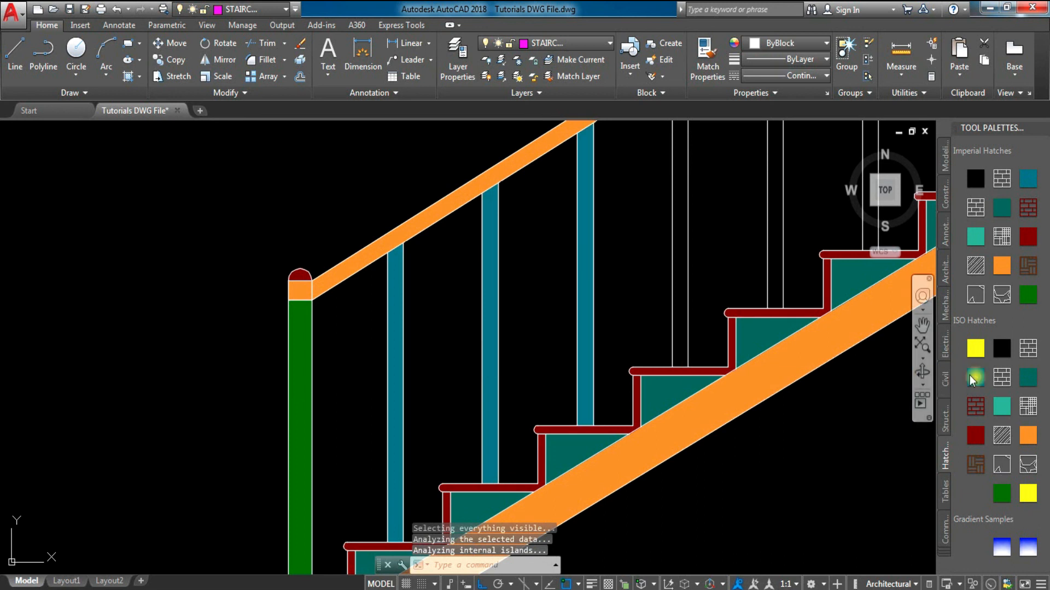
{"action": "left_click_drag", "start_coordinate": [684, 261], "coordinate": [681, 264]}
{"action": "left_click_drag", "start_coordinate": [977, 378], "coordinate": [775, 229]}
Step: Fill the remaining balusters of the sloped railing and the two above the landing with the solid teal-blue hatch
{"action": "scroll", "coordinate": [774, 229], "scroll_direction": "down", "scroll_amount": 6}
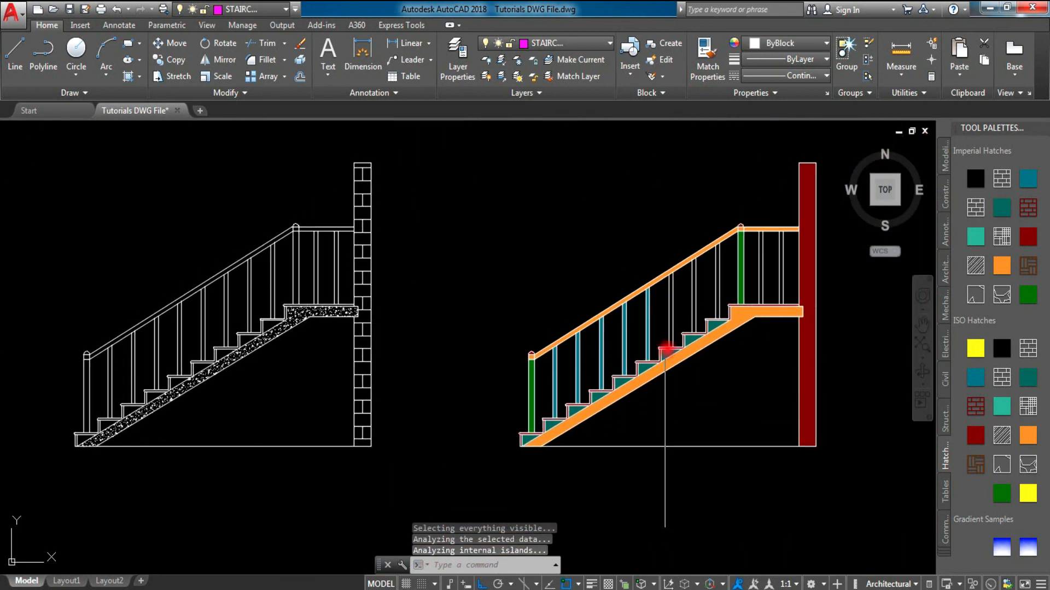
{"action": "scroll", "coordinate": [664, 350], "scroll_direction": "up", "scroll_amount": 4}
{"action": "left_click_drag", "start_coordinate": [980, 380], "coordinate": [671, 289]}
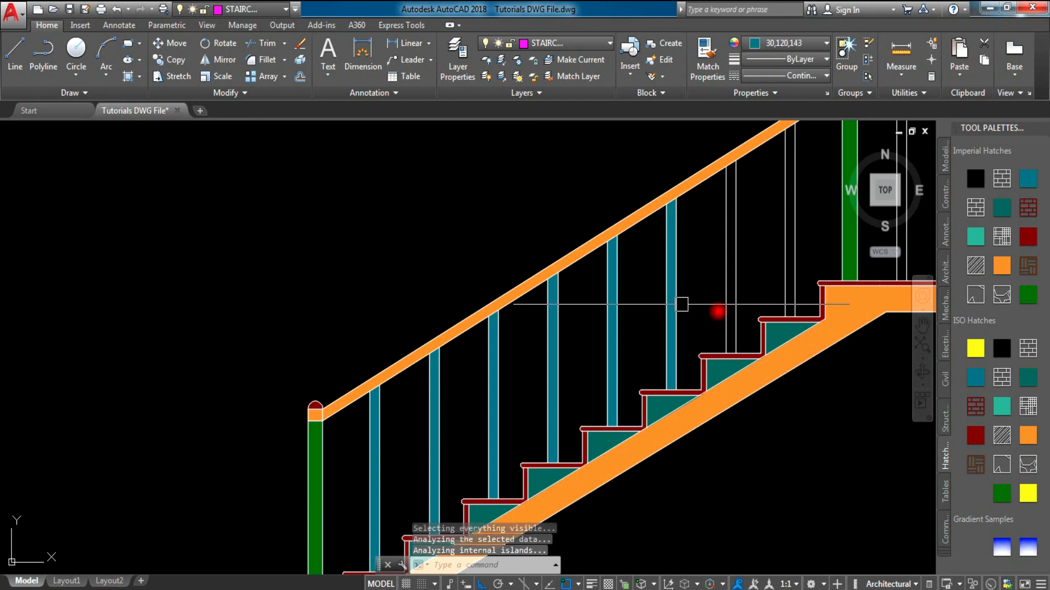
{"action": "left_click_drag", "start_coordinate": [977, 376], "coordinate": [733, 257]}
{"action": "middle_click_drag", "start_coordinate": [736, 257], "coordinate": [684, 371]}
{"action": "mouse_move", "coordinate": [976, 378]}
{"action": "left_mouse_down"}
{"action": "mouse_move", "coordinate": [746, 295]}
{"action": "mouse_move", "coordinate": [736, 309]}
{"action": "left_mouse_up"}
{"action": "middle_click_drag", "start_coordinate": [806, 323], "coordinate": [703, 378]}
{"action": "mouse_move", "coordinate": [972, 376]}
{"action": "left_mouse_down"}
{"action": "mouse_move", "coordinate": [739, 342]}
{"action": "mouse_move", "coordinate": [796, 344]}
{"action": "left_mouse_up"}
Step: Examine the finished colour-filled staircase section and compare it with the pattern-hatched version
{"action": "scroll", "coordinate": [796, 343], "scroll_direction": "down", "scroll_amount": 5}
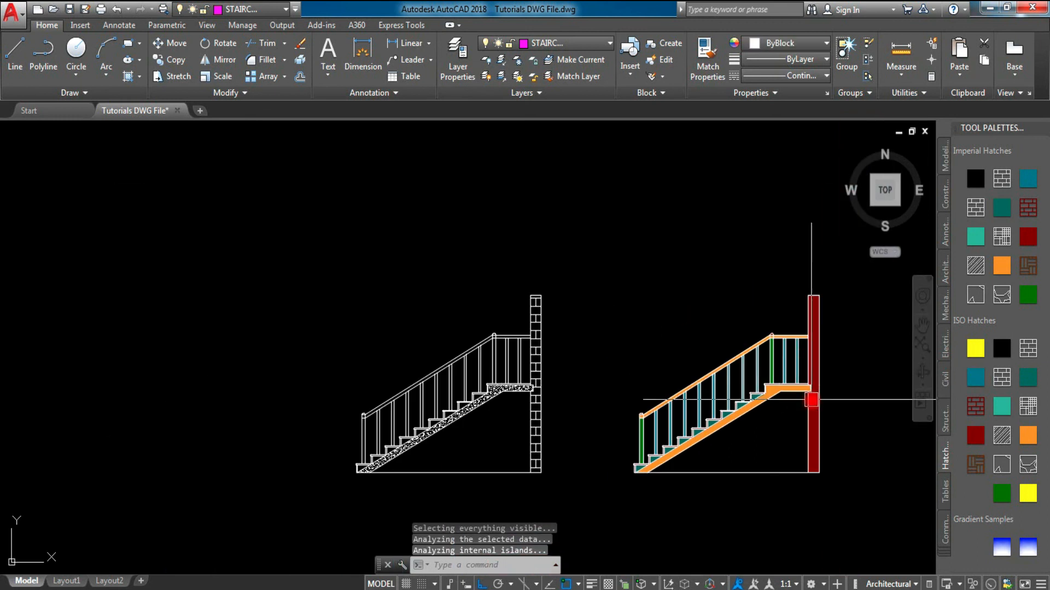
{"action": "scroll", "coordinate": [726, 352], "scroll_direction": "up", "scroll_amount": 4}
{"action": "middle_click_drag", "start_coordinate": [755, 368], "coordinate": [652, 376]}
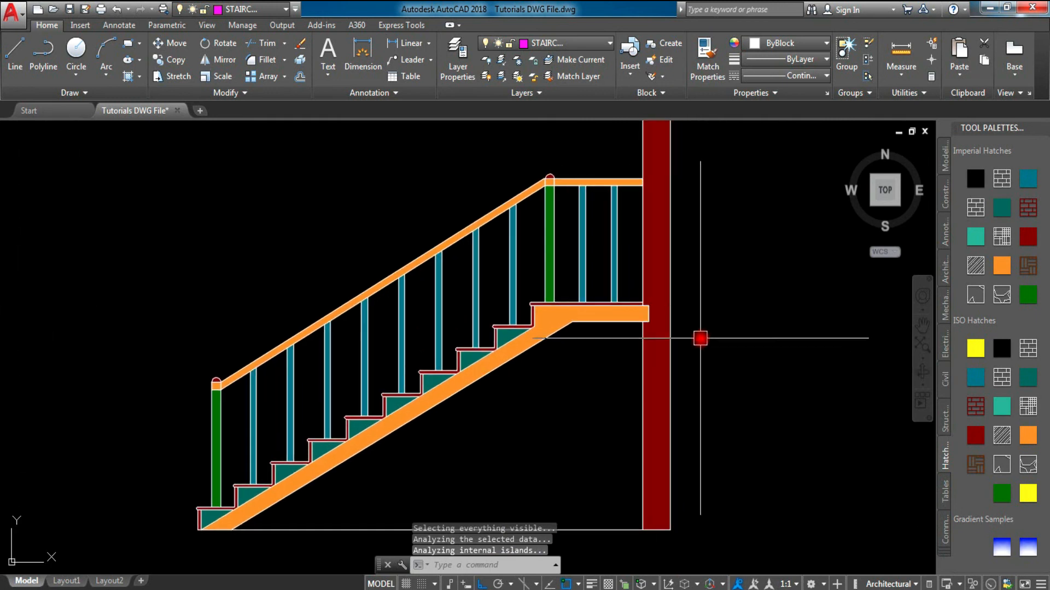
{"action": "mouse_move", "coordinate": [702, 353]}
{"action": "middle_mouse_down"}
{"action": "mouse_move", "coordinate": [699, 382]}
{"action": "mouse_move", "coordinate": [655, 380]}
{"action": "middle_mouse_up"}
{"action": "scroll", "coordinate": [698, 382], "scroll_direction": "down", "scroll_amount": 3}
{"action": "key", "text": "Escape"}
{"action": "key", "text": "Escape"}
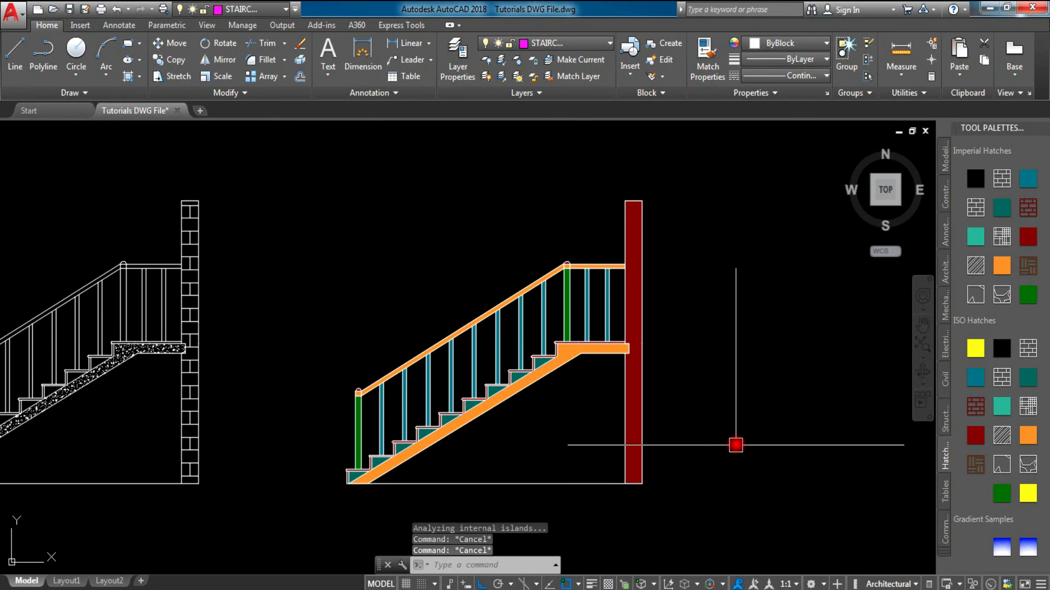
{"action": "middle_click_drag", "start_coordinate": [735, 443], "coordinate": [746, 398]}
{"action": "key", "text": "Escape"}
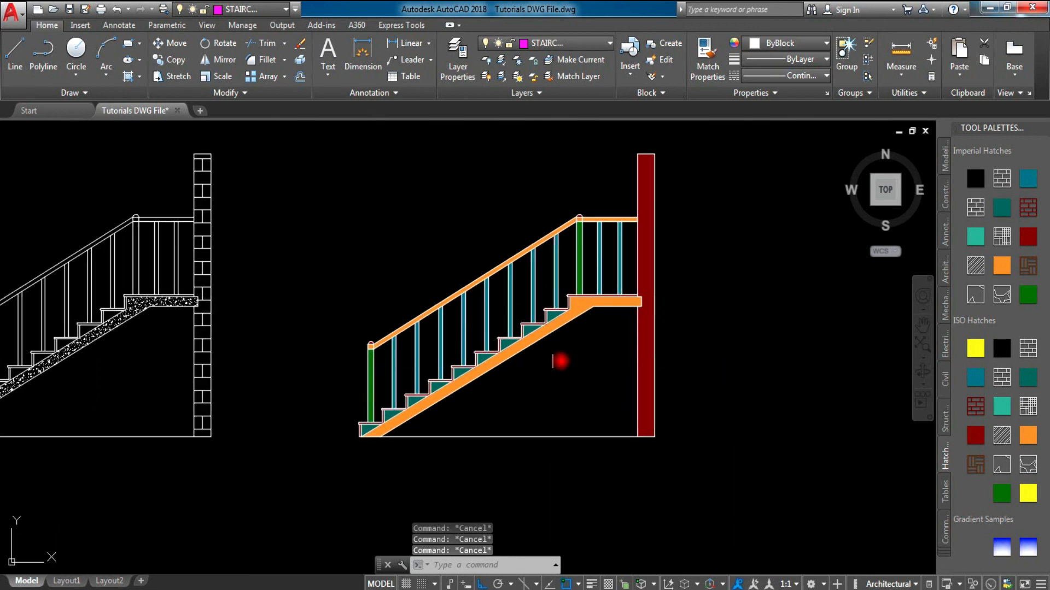
{"action": "middle_click_drag", "start_coordinate": [560, 360], "coordinate": [672, 398]}
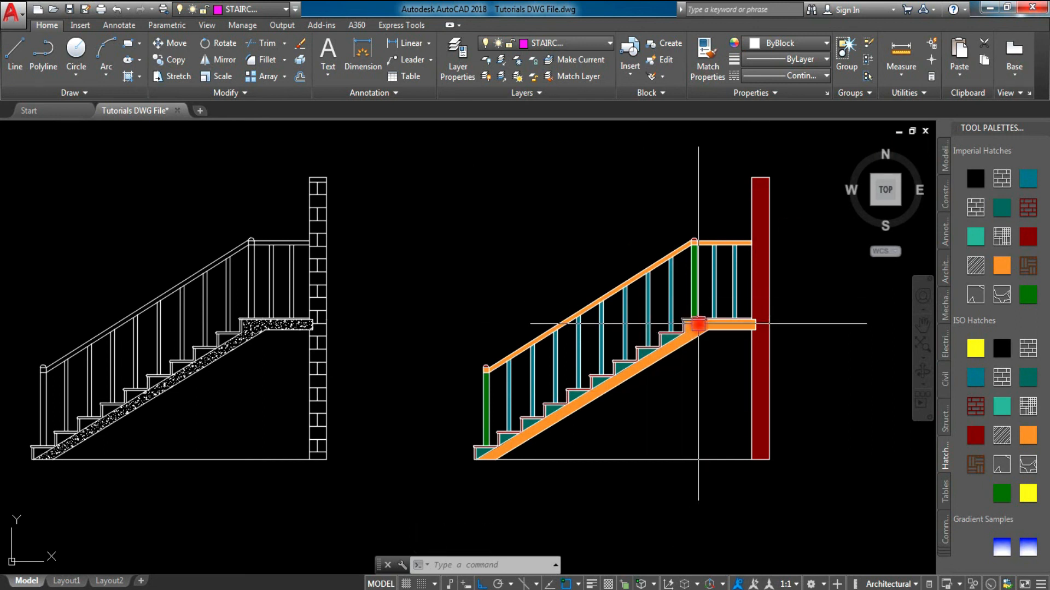
{"action": "scroll", "coordinate": [698, 324], "scroll_direction": "up", "scroll_amount": 2}
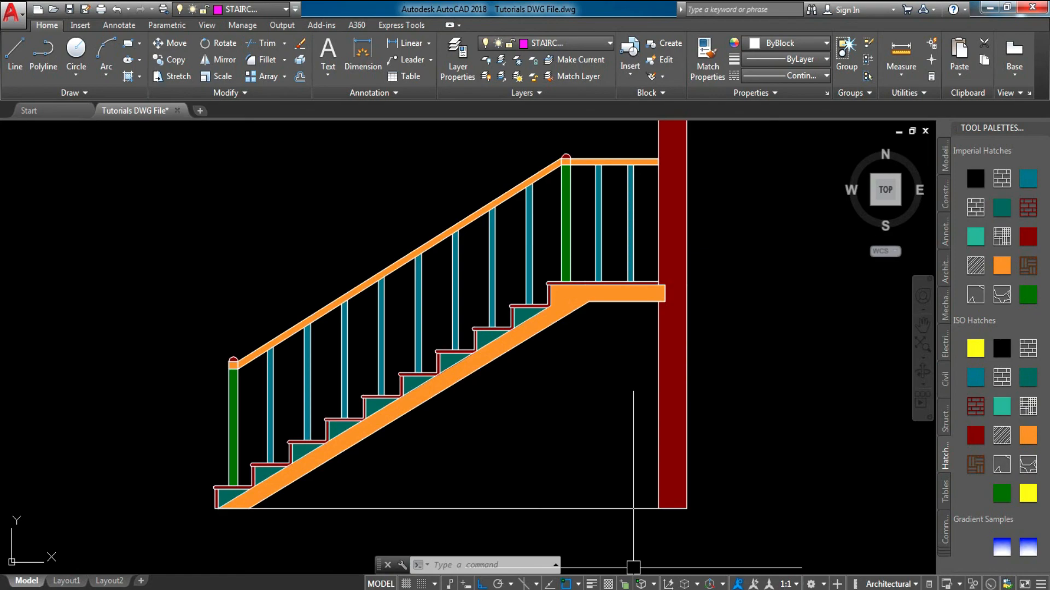